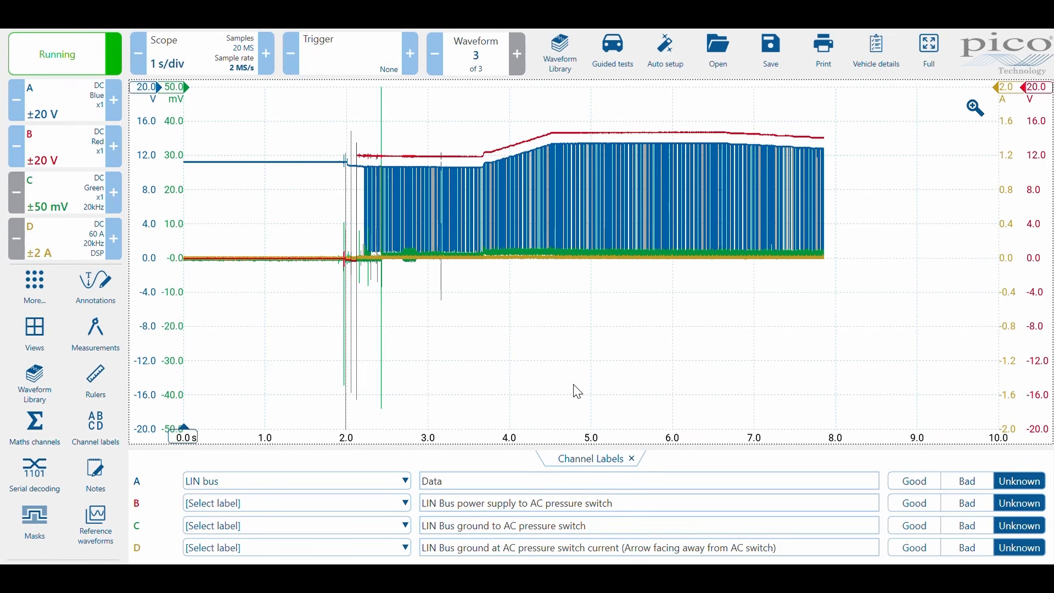
# Stop the capture and shift the channel C and D traces down, clear of the other signals.
pyautogui.press('space')
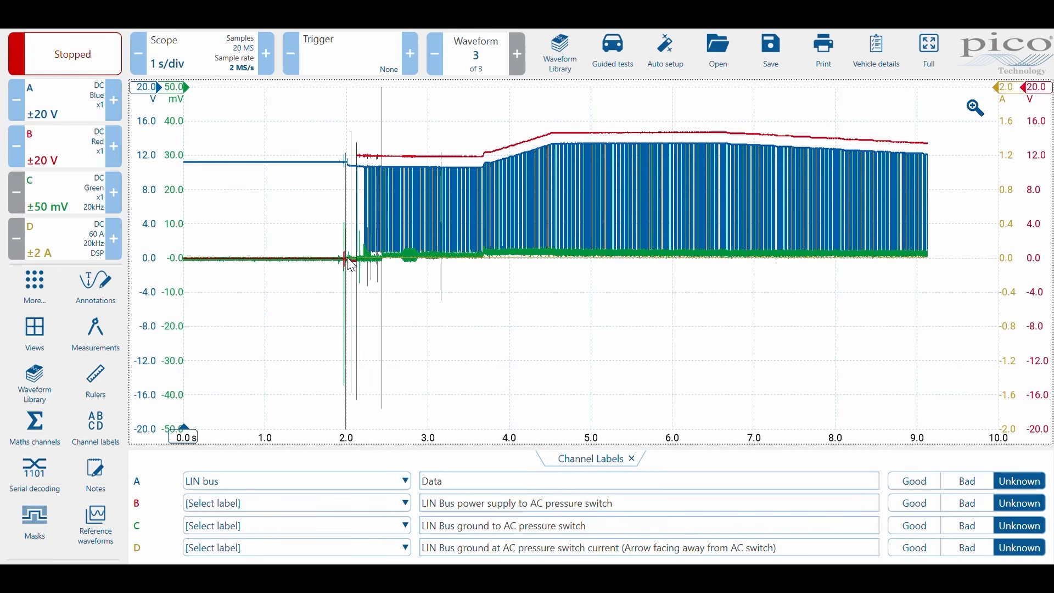
pyautogui.moveTo(186, 269); pyautogui.dragTo(188, 315)
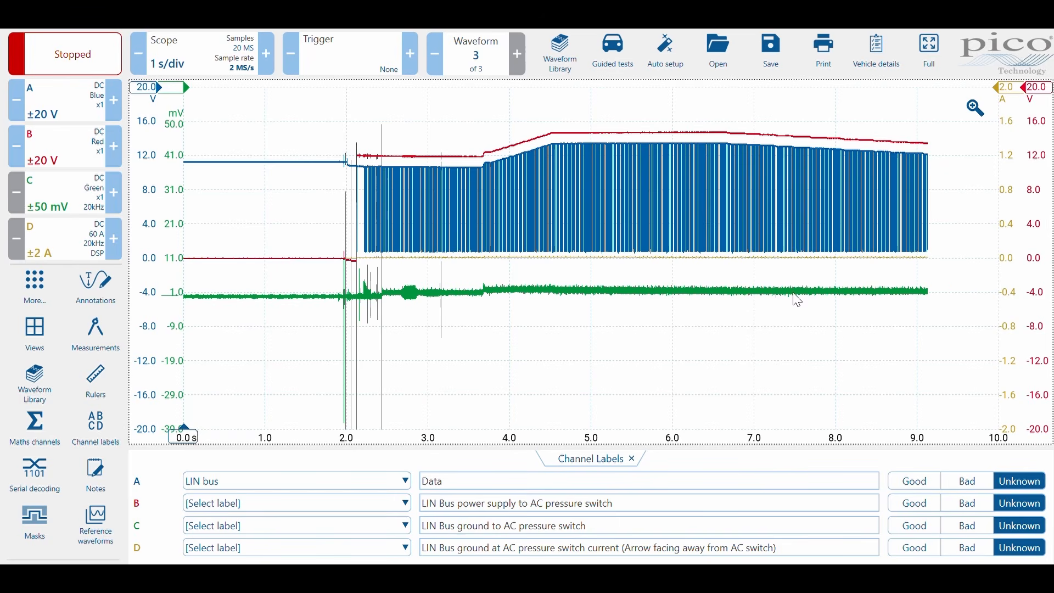
pyautogui.moveTo(1020, 276); pyautogui.dragTo(1018, 291)
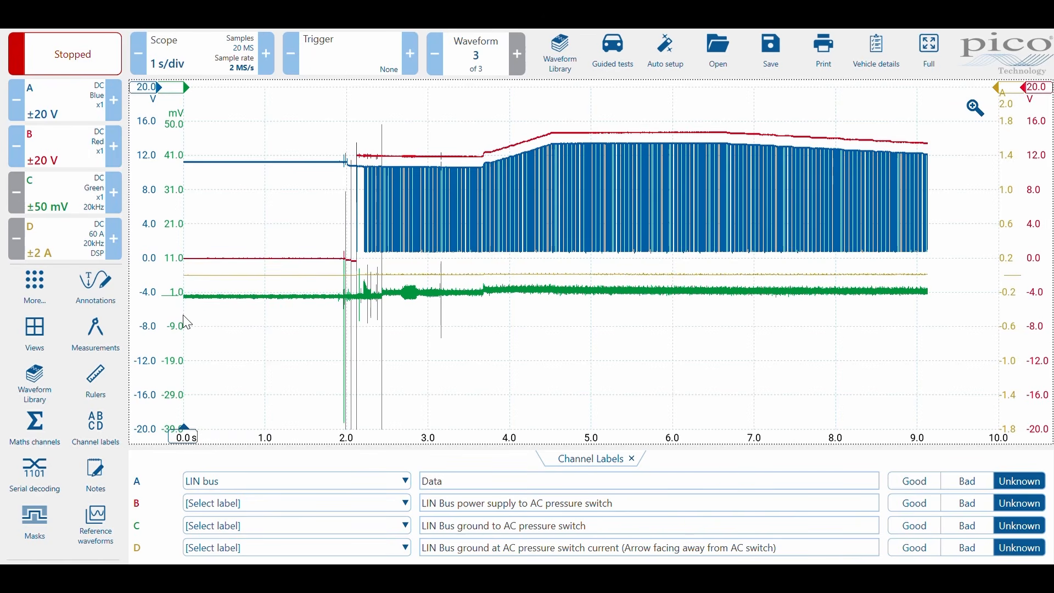
pyautogui.moveTo(189, 309); pyautogui.dragTo(189, 360)
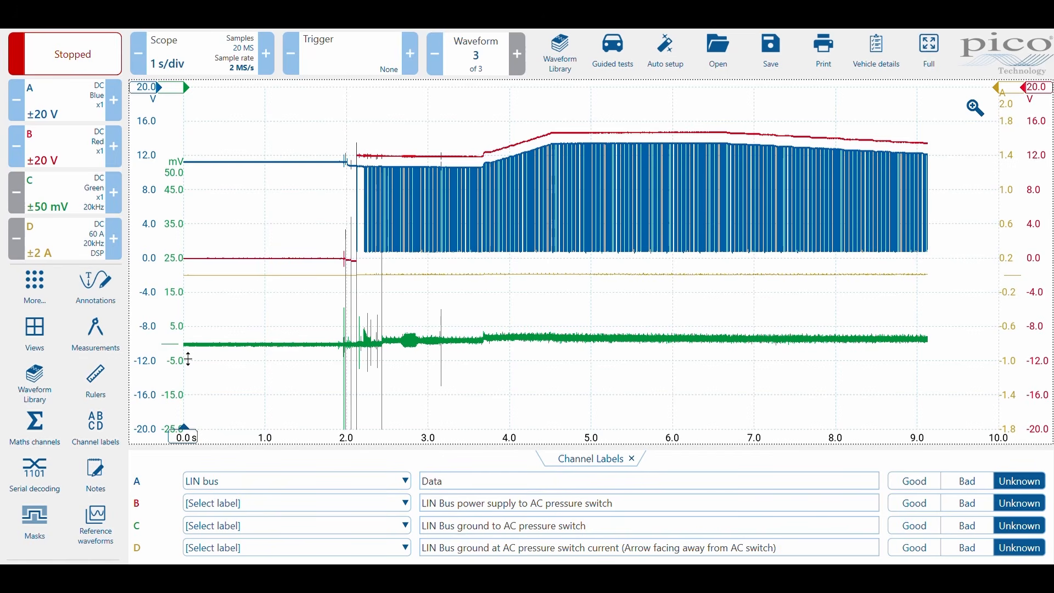
# Hide channels C and B in the scope view, leaving only the LIN data and ground current traces.
pyautogui.click(65, 232)
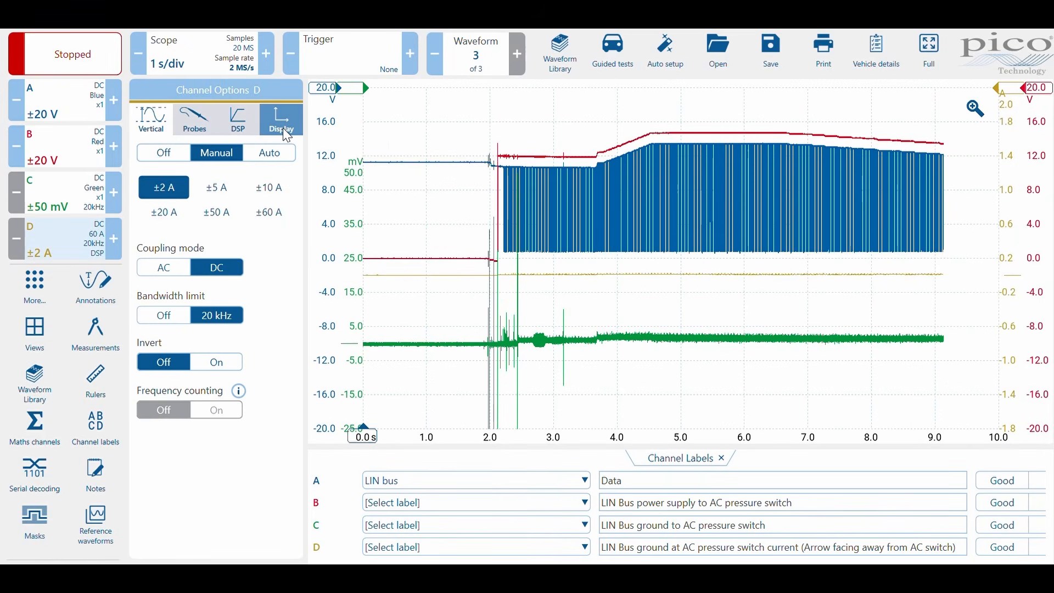
pyautogui.click(452, 315)
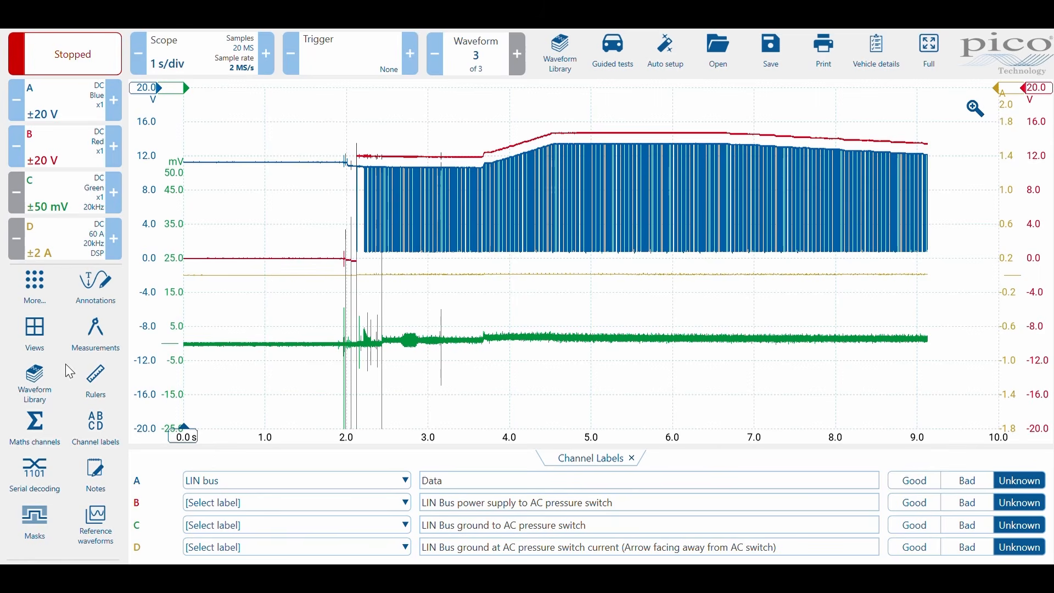
pyautogui.click(49, 341)
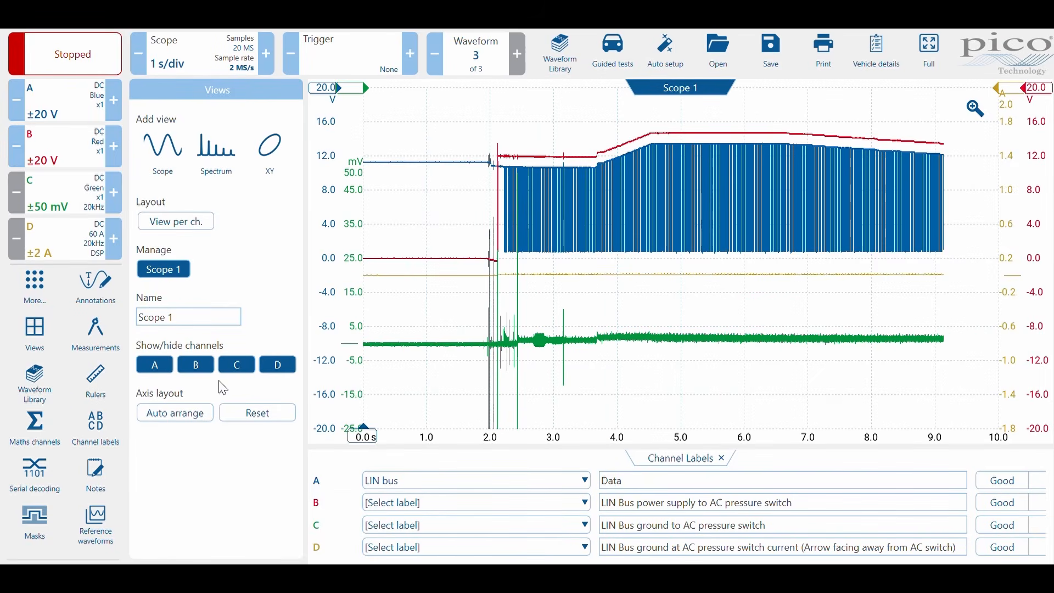
pyautogui.click(243, 366)
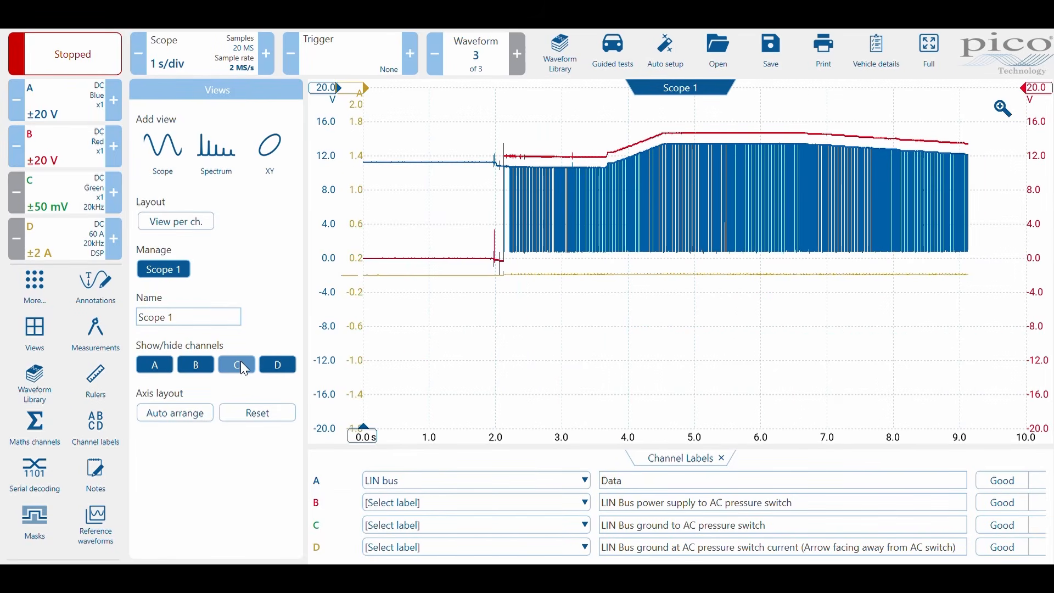
pyautogui.click(199, 364)
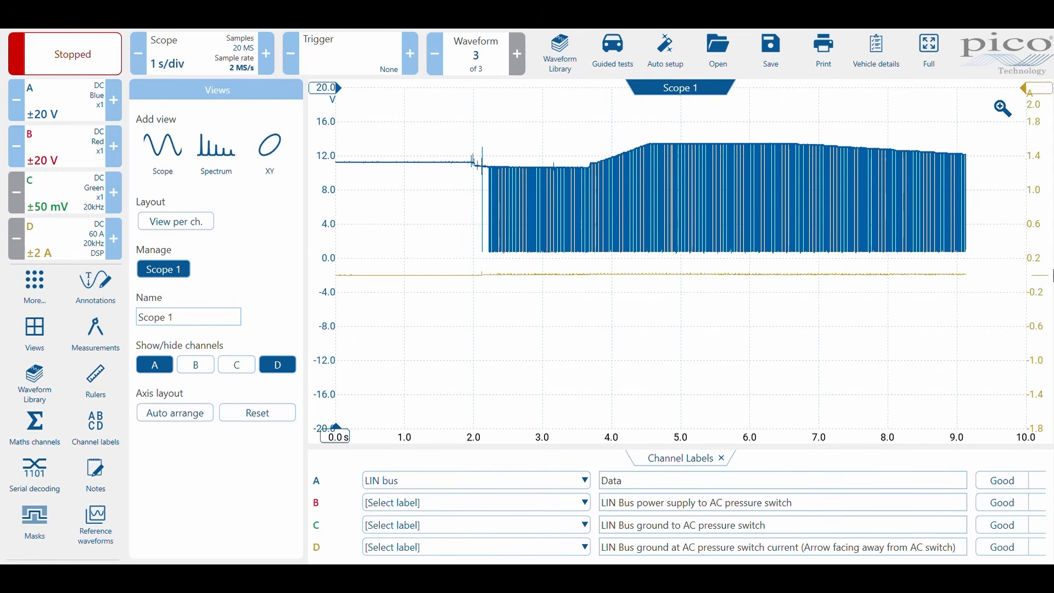
# Move the channel D current trace down to about channel A's -8 V line and magnify its vertical scale.
pyautogui.moveTo(1052, 275)
pyautogui.mouseDown()
pyautogui.moveTo(1046, 406)
pyautogui.moveTo(1048, 360)
pyautogui.mouseUp()
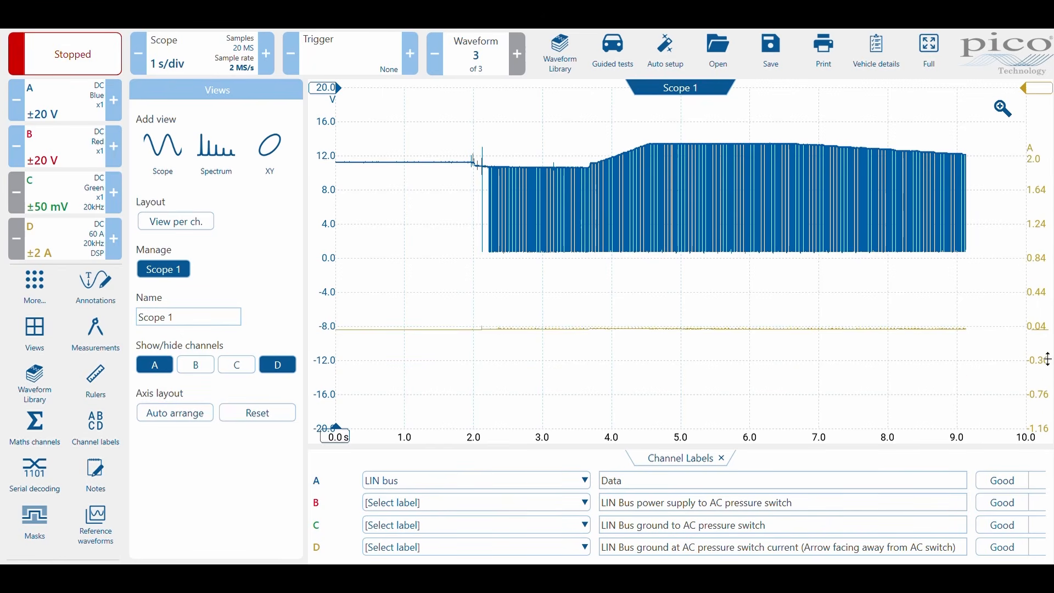
pyautogui.scroll(3, 1048, 360)
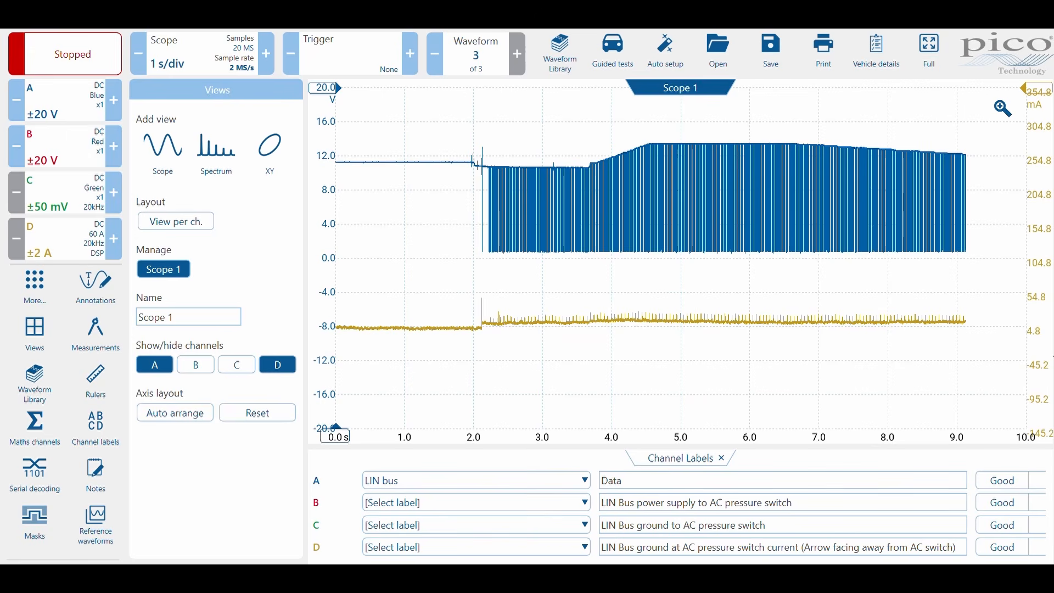
pyautogui.scroll(1, 1053, 357)
pyautogui.scroll(1, 1048, 357)
pyautogui.scroll(1, 1048, 358)
pyautogui.scroll(3, 1048, 357)
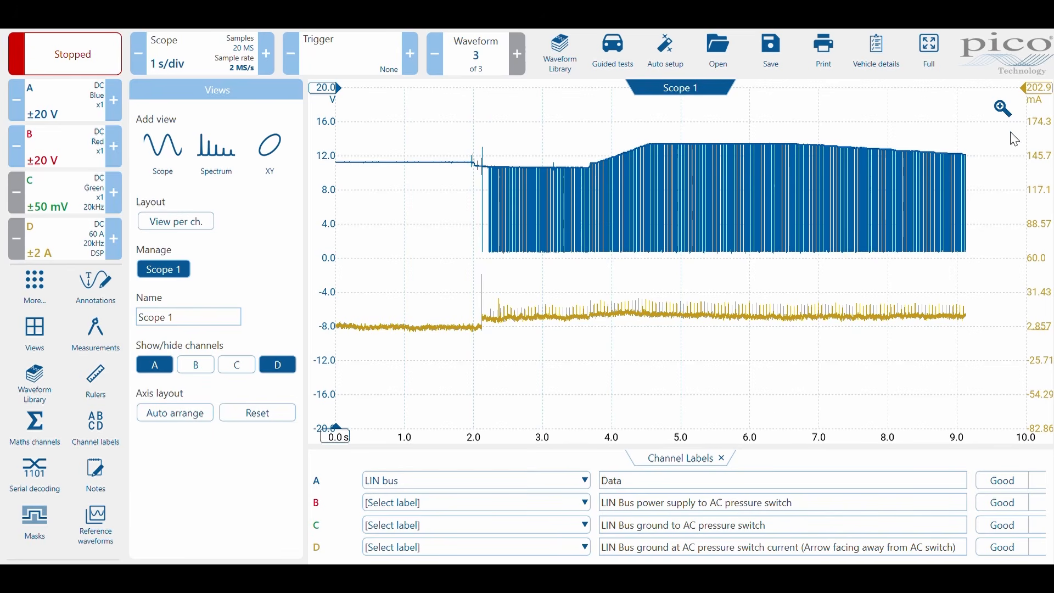
# Zoom in on the single LIN packet at about 5.19 s that coincides with a current rise on channel D.
pyautogui.click(1005, 107)
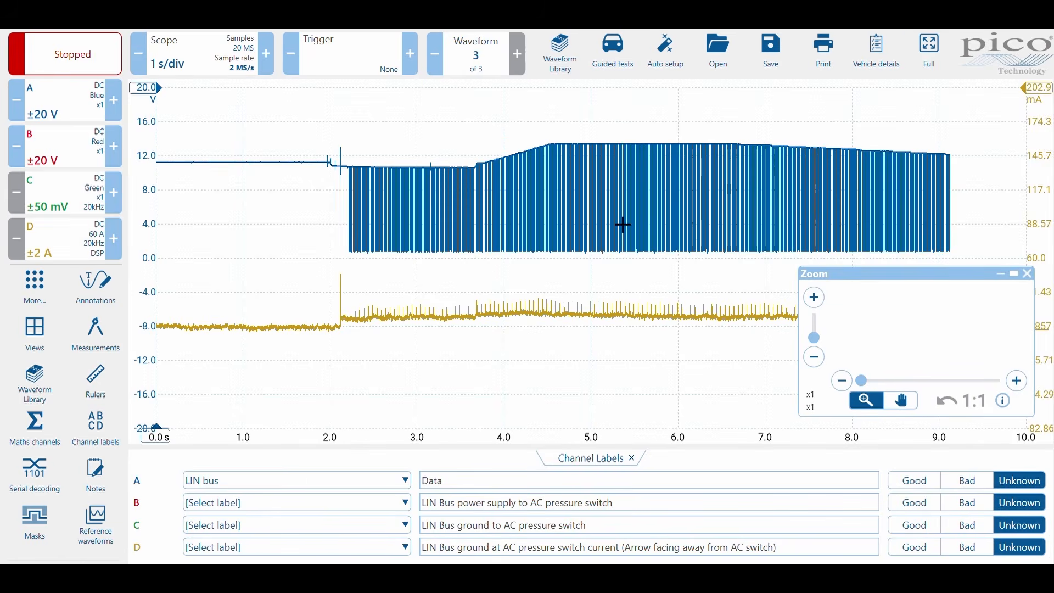
pyautogui.moveTo(598, 121); pyautogui.dragTo(627, 432)
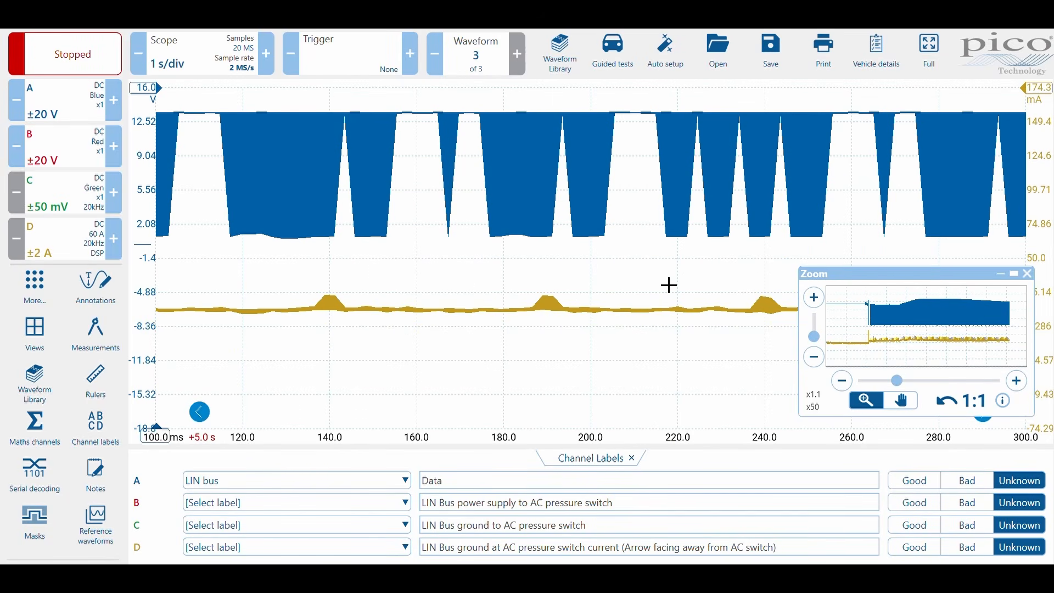
pyautogui.click(1001, 274)
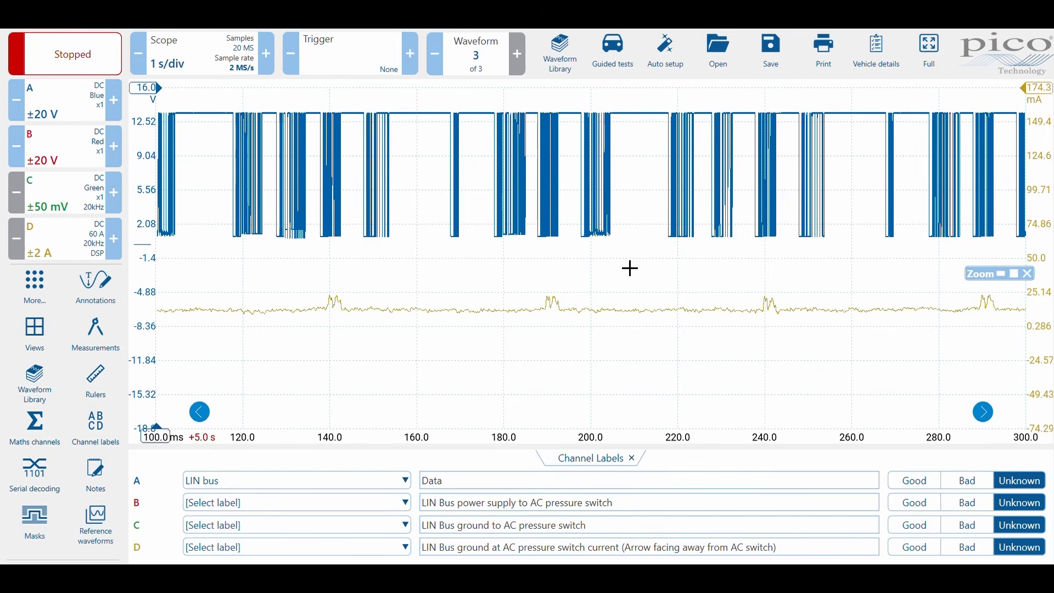
pyautogui.moveTo(558, 105)
pyautogui.mouseDown()
pyautogui.moveTo(581, 388)
pyautogui.moveTo(593, 412)
pyautogui.mouseUp()
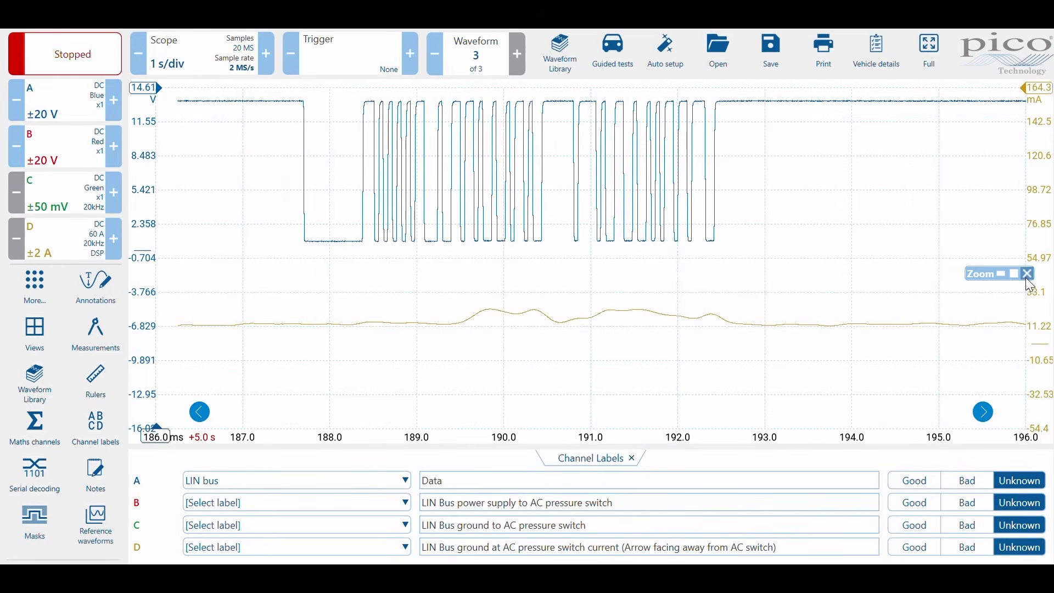
# Raise channel D's display scale to x 25 and lower its trace slightly beneath the LIN packet.
pyautogui.click(81, 243)
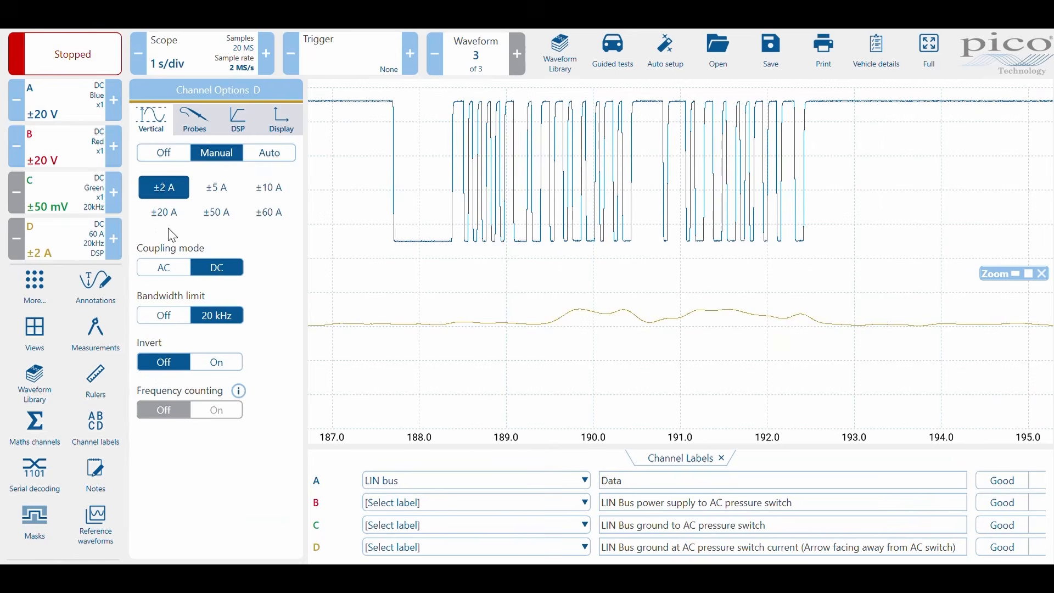
pyautogui.click(281, 129)
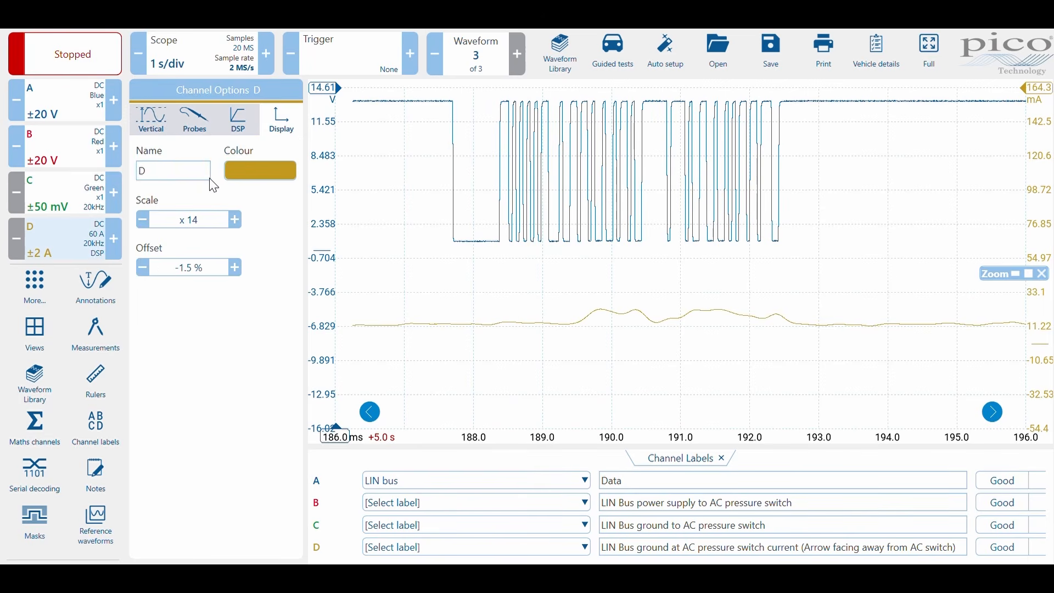
pyautogui.click(235, 219)
pyautogui.click(235, 220)
pyautogui.click(235, 219)
pyautogui.click(235, 220)
pyautogui.click(234, 220)
pyautogui.click(235, 220)
pyautogui.click(235, 219)
pyautogui.click(235, 219)
pyautogui.click(235, 219)
pyautogui.click(235, 219)
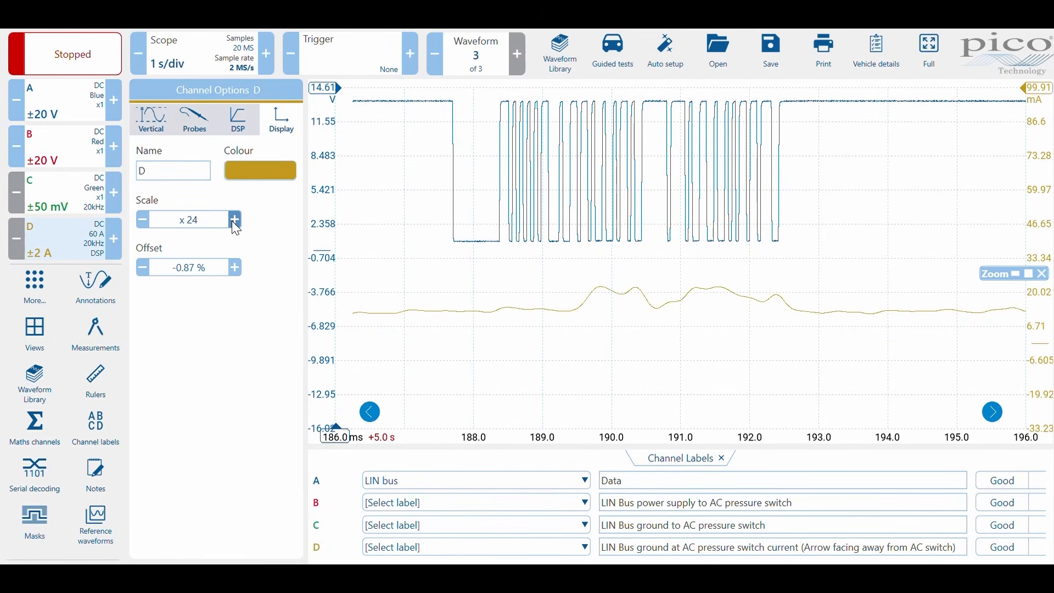
pyautogui.click(235, 220)
pyautogui.click(449, 259)
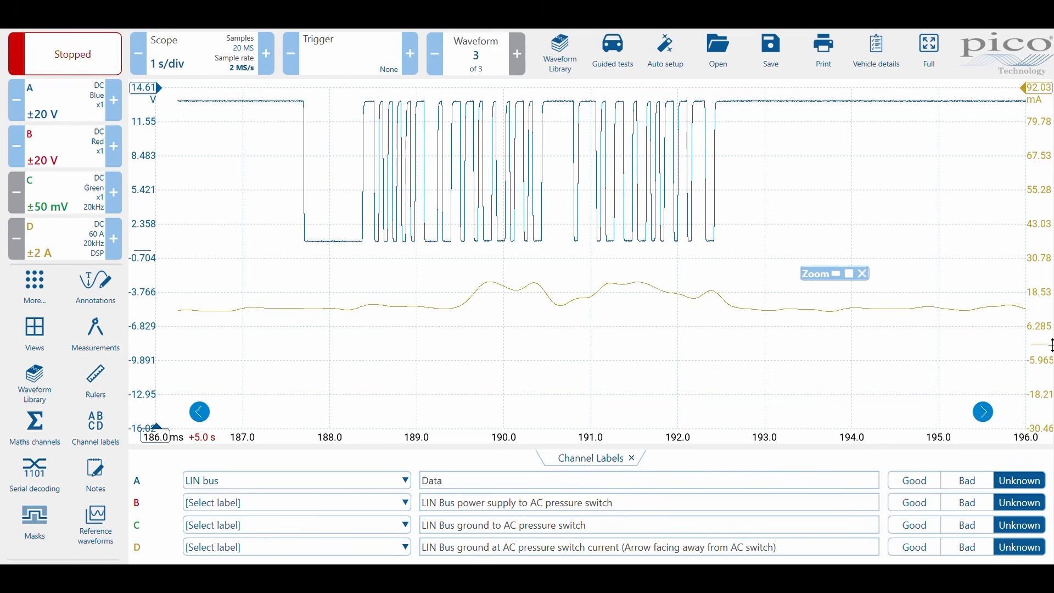
pyautogui.moveTo(1049, 346); pyautogui.dragTo(1050, 366)
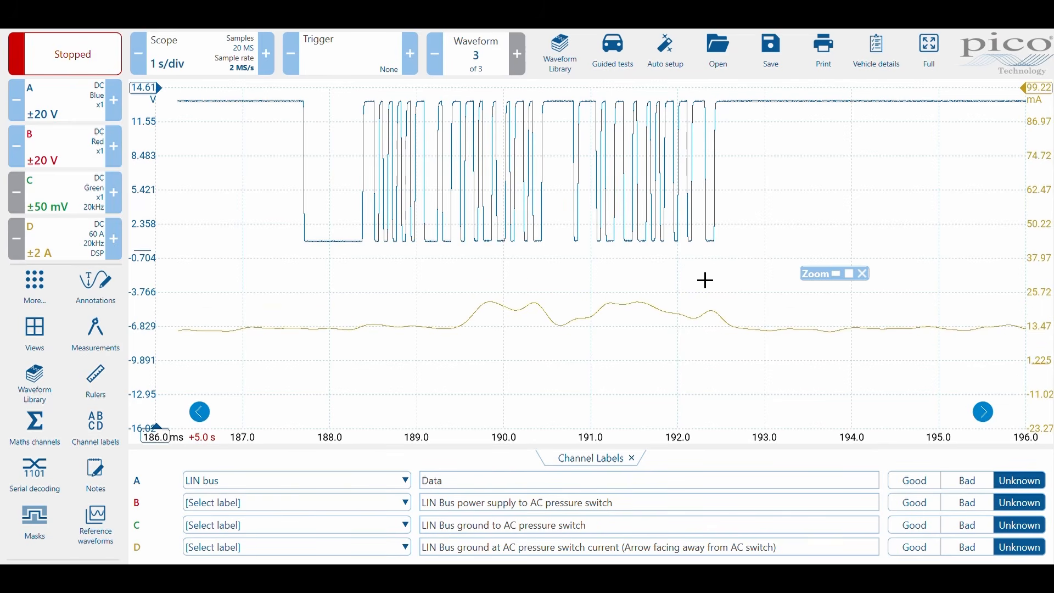
# Place time rulers at the packet's start, 5187.7 ms, and where the current begins to rise, 5189.5 ms.
pyautogui.moveTo(157, 427); pyautogui.dragTo(305, 426)
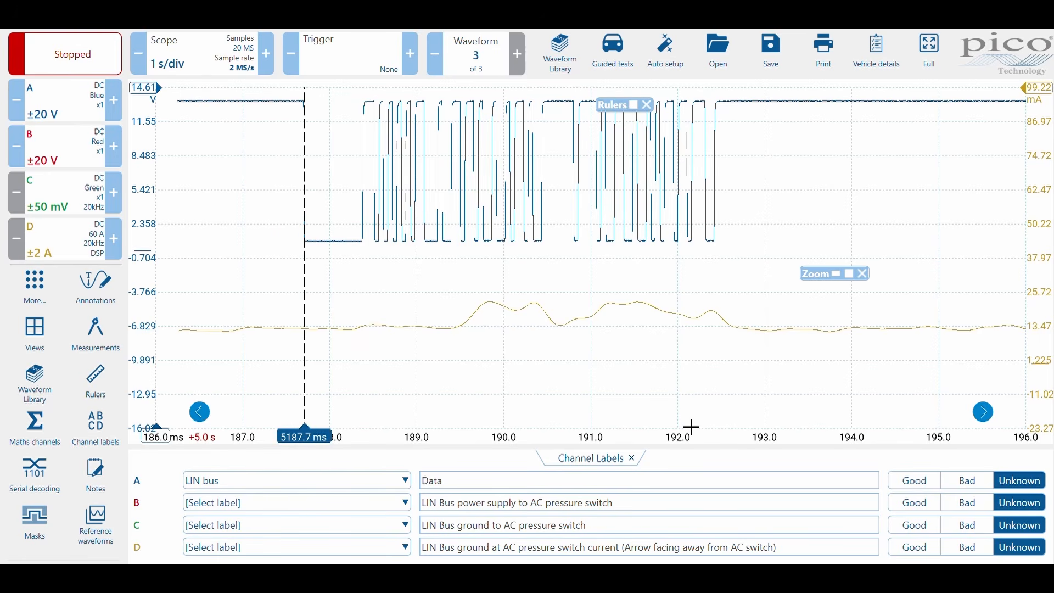
pyautogui.moveTo(169, 442); pyautogui.dragTo(471, 454)
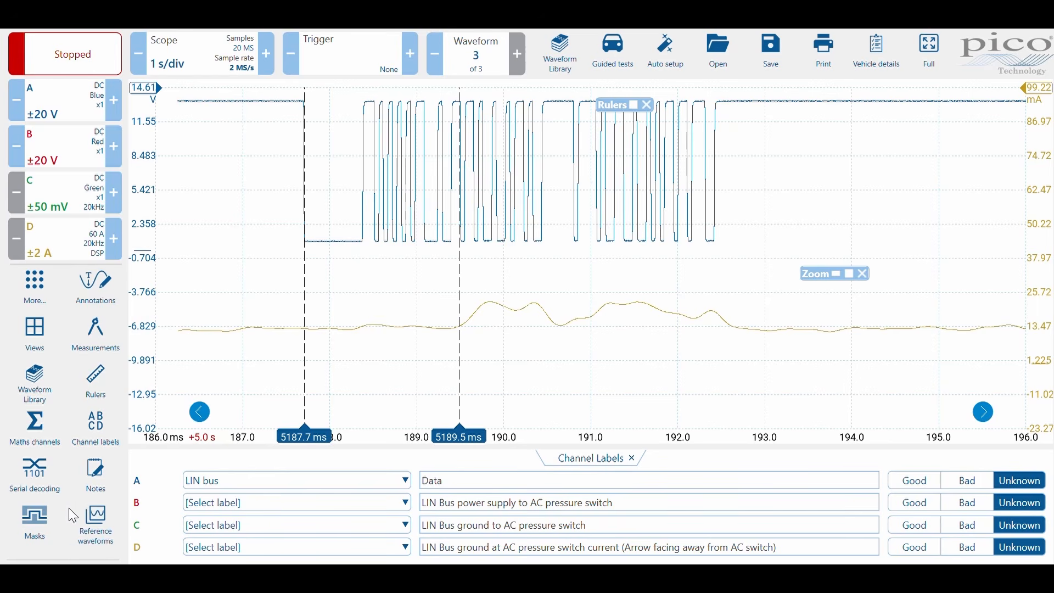
# Add a LIN serial decoder on channel A with a 6 V threshold, 3 V hysteresis, 19.2 kBd and hex display.
pyautogui.click(45, 469)
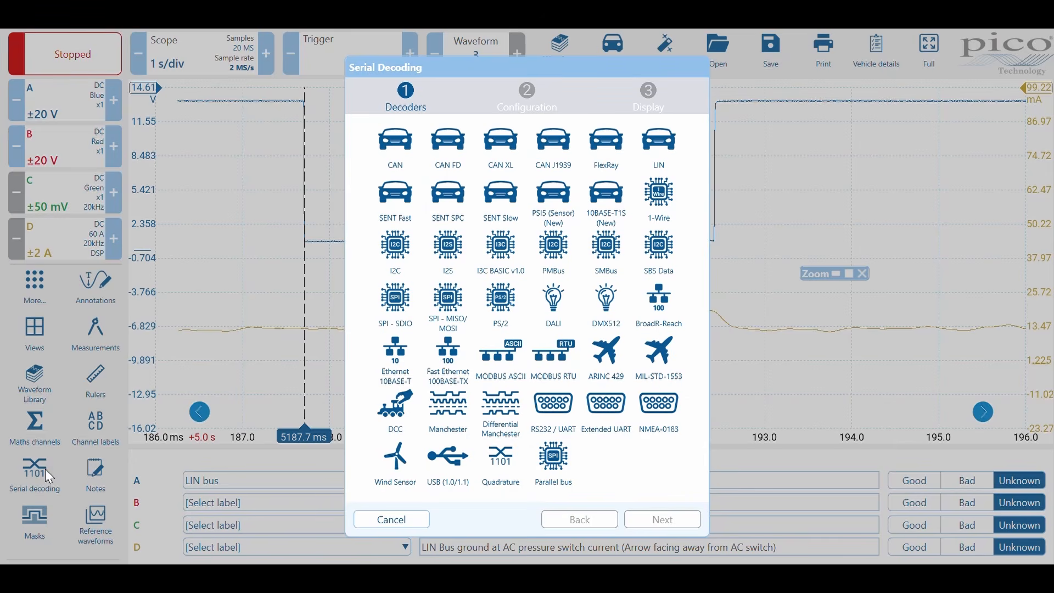
pyautogui.click(657, 144)
pyautogui.click(395, 160)
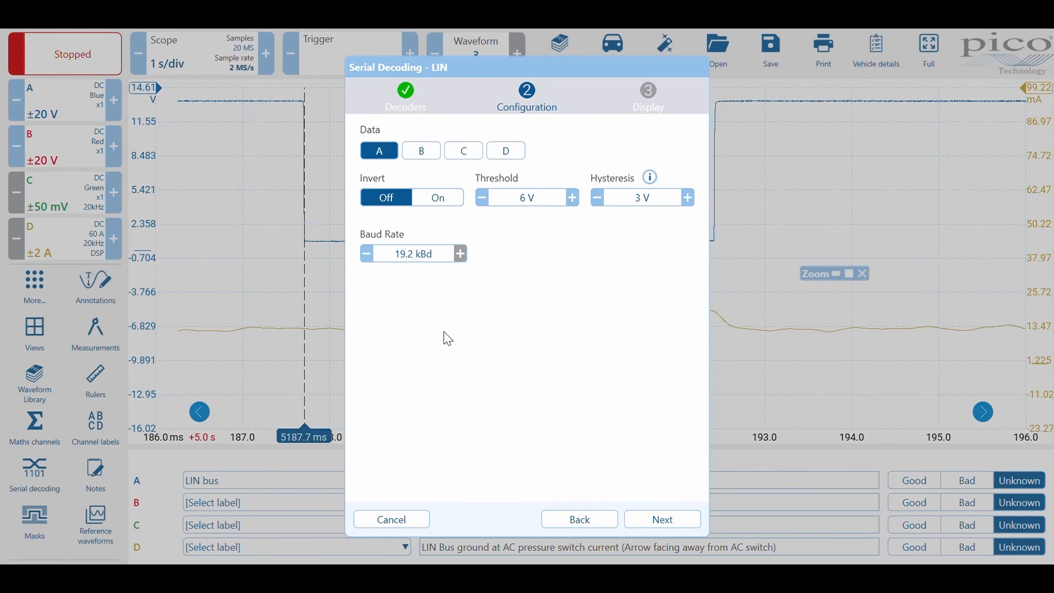
pyautogui.click(674, 518)
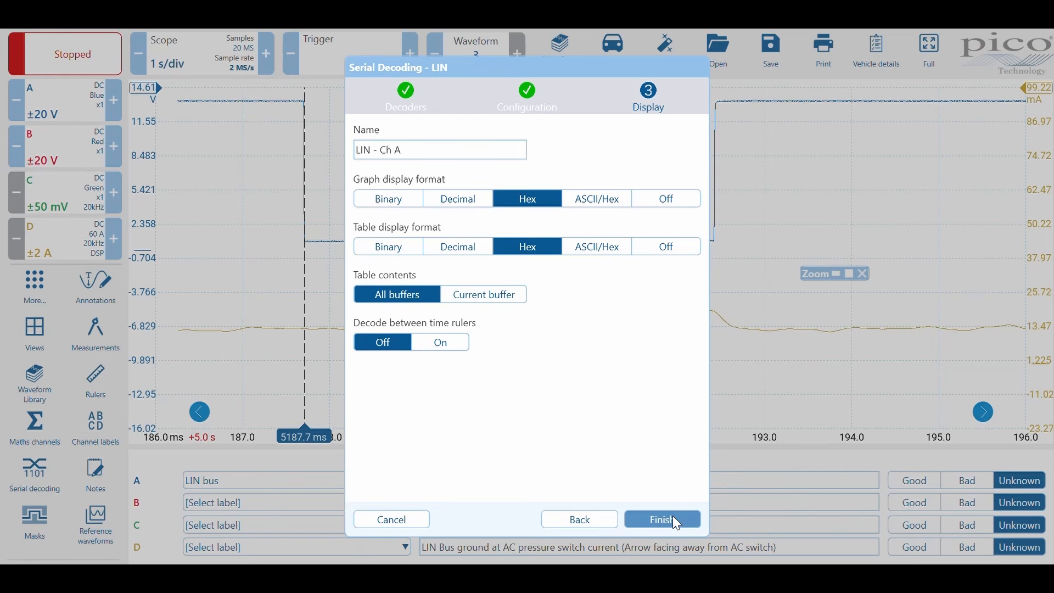
pyautogui.click(672, 515)
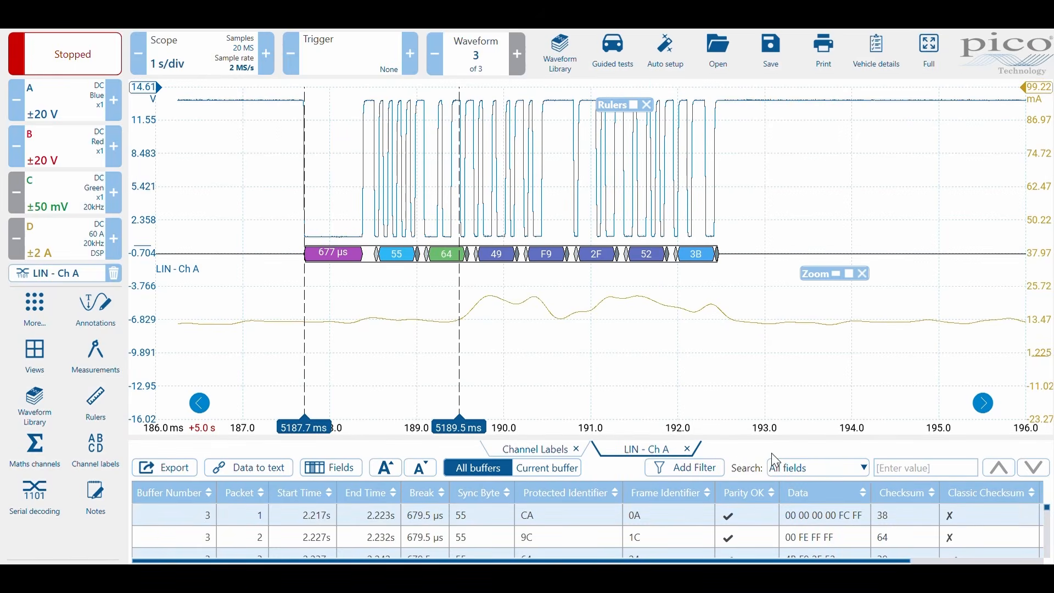
# Enlarge the decoded LIN packet table and locate the packet row with frame identifier 24.
pyautogui.moveTo(719, 444); pyautogui.dragTo(739, 380)
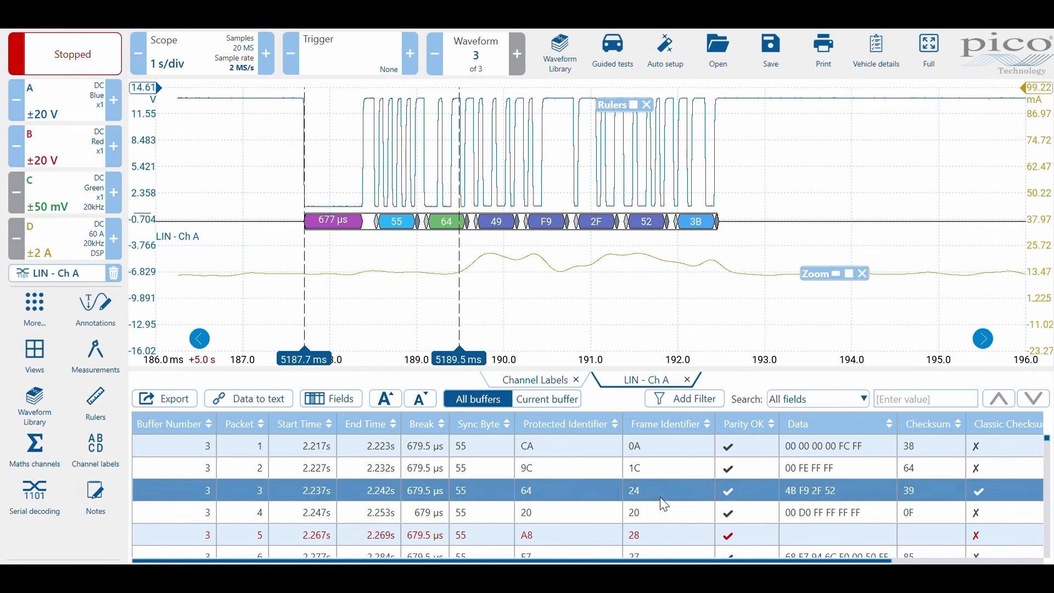
pyautogui.click(677, 446)
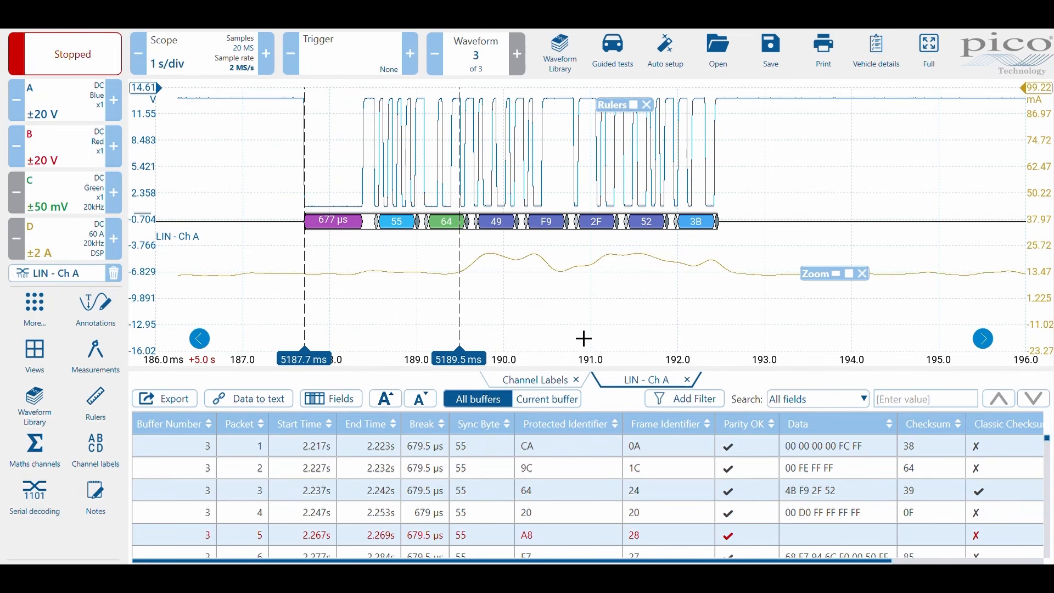
pyautogui.click(568, 481)
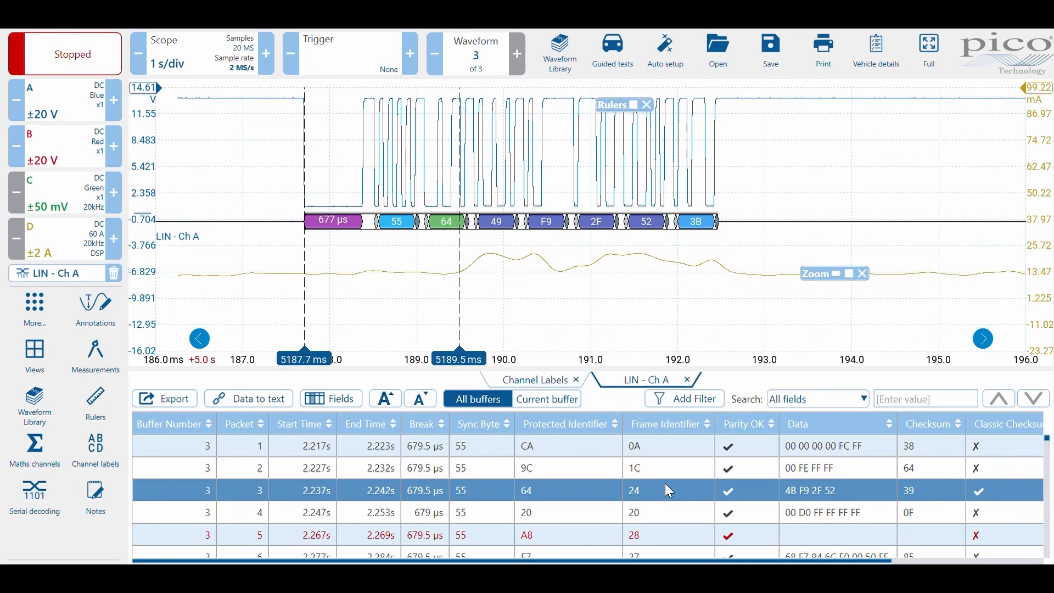
# Filter the decoded packets to those whose Frame Identifier contains 24.
pyautogui.click(691, 406)
pyautogui.click(691, 406)
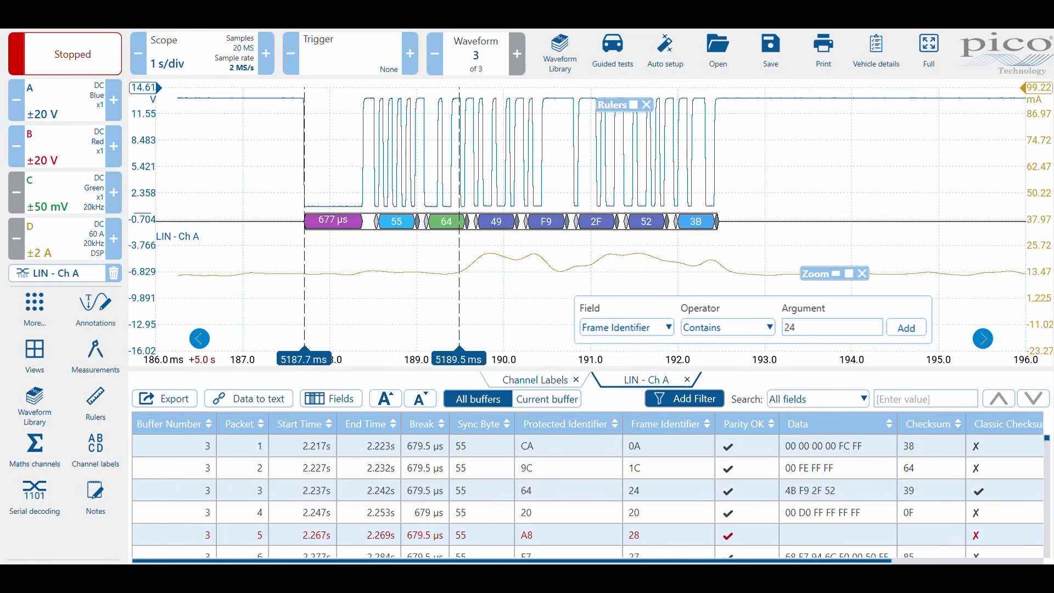
pyautogui.press('Return')
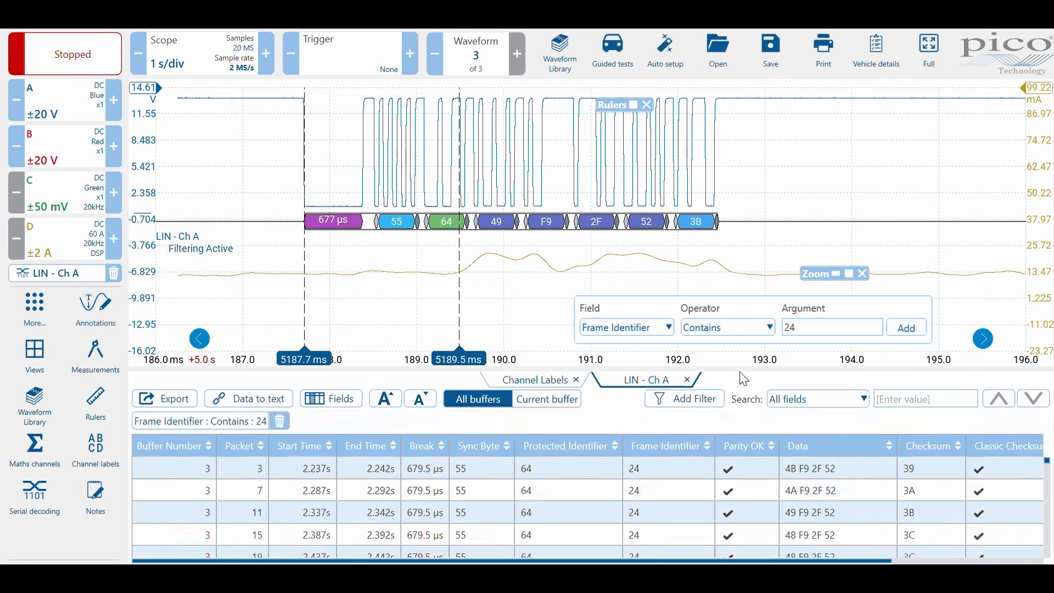
# Reset the zoom and magnify the capture from about 4.7 to 4.9 s to compare filtered packets with current peaks.
pyautogui.click(862, 274)
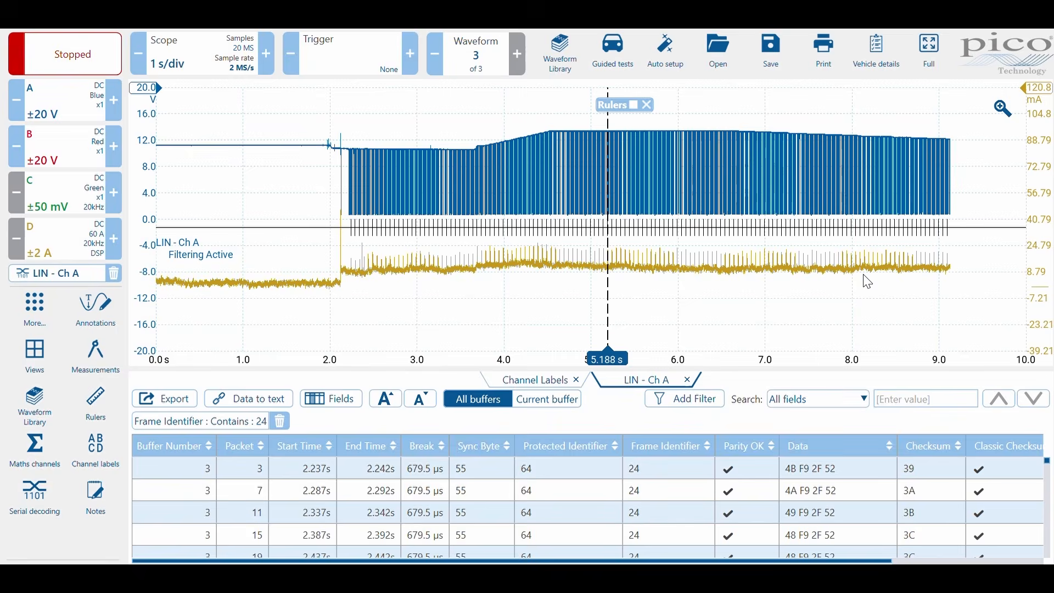
pyautogui.click(1003, 112)
pyautogui.moveTo(562, 114); pyautogui.dragTo(596, 347)
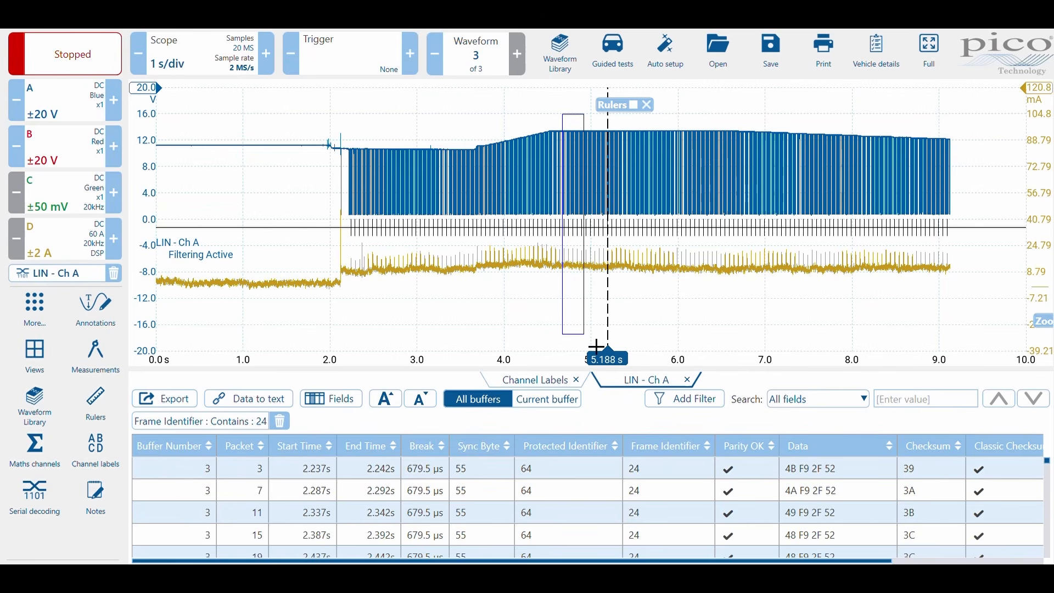
pyautogui.moveTo(596, 346); pyautogui.dragTo(596, 347)
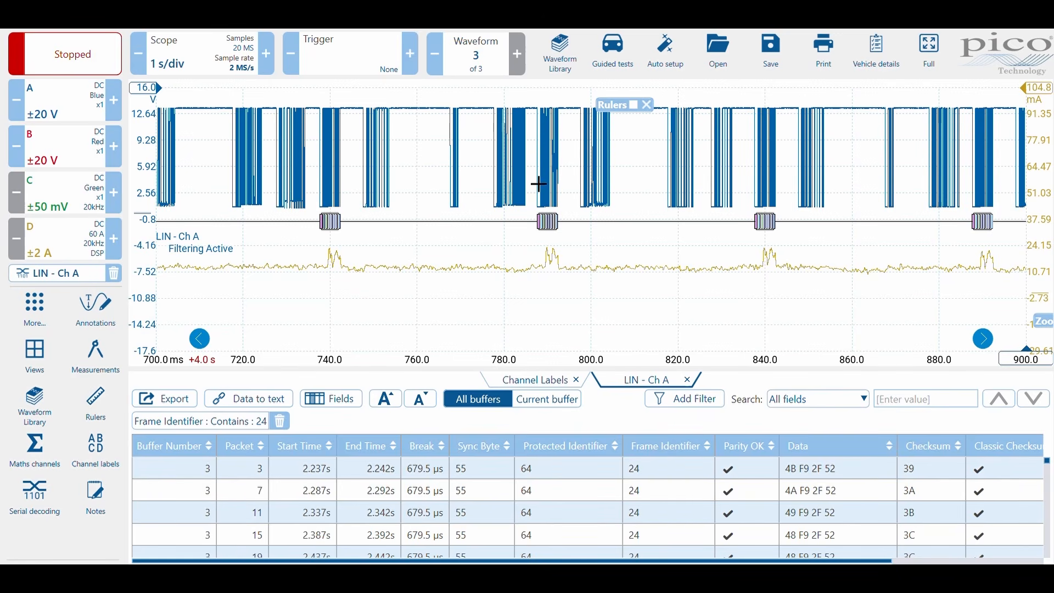
# Magnify the frame 24 packet between about 4.784 and 4.794 s and clear the rulers.
pyautogui.moveTo(525, 88); pyautogui.dragTo(579, 373)
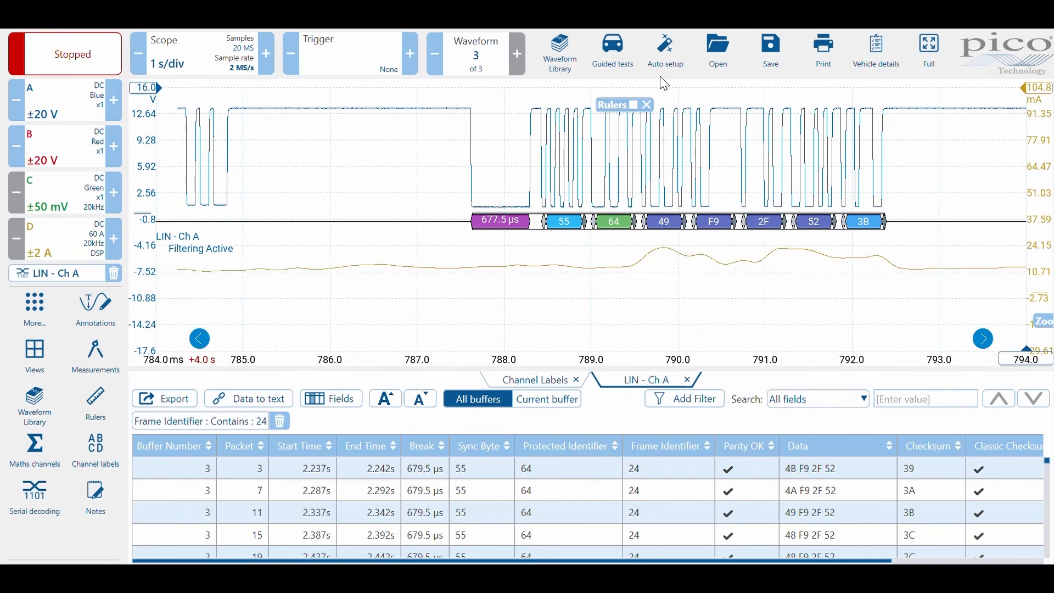
pyautogui.click(647, 105)
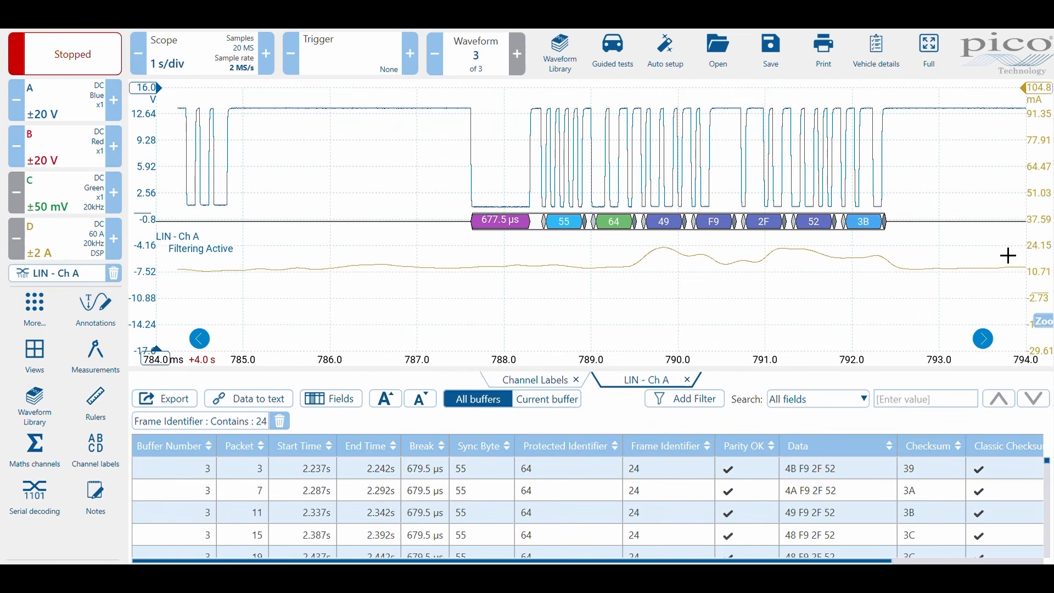
pyautogui.moveTo(1040, 322); pyautogui.dragTo(795, 327)
pyautogui.click(845, 317)
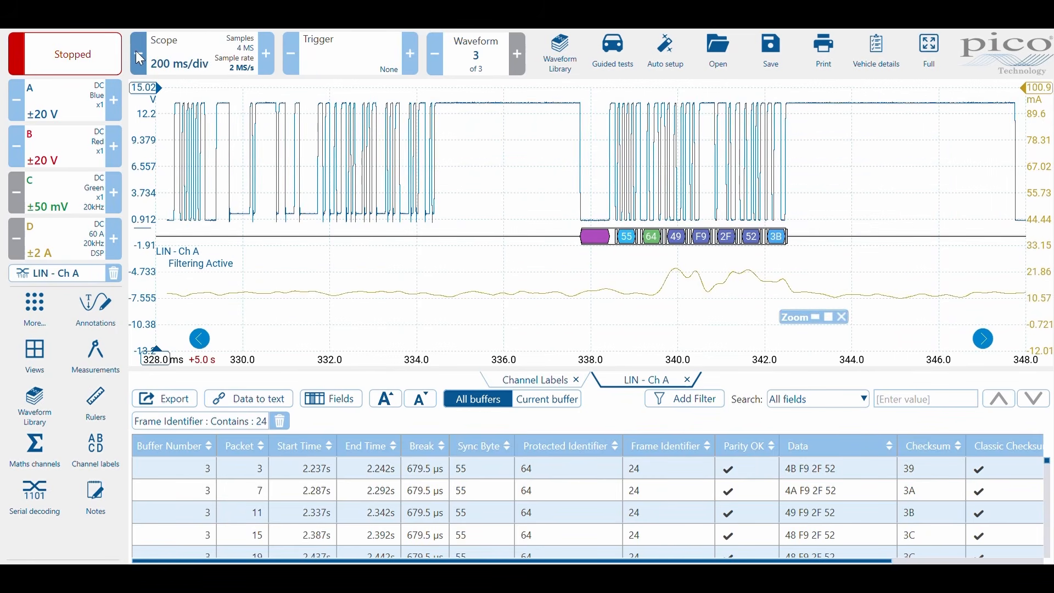
# Record a new capture at 200 ms/div with the zoom reset, and stop it with the sensor's power supply disconnected.
pyautogui.click(91, 59)
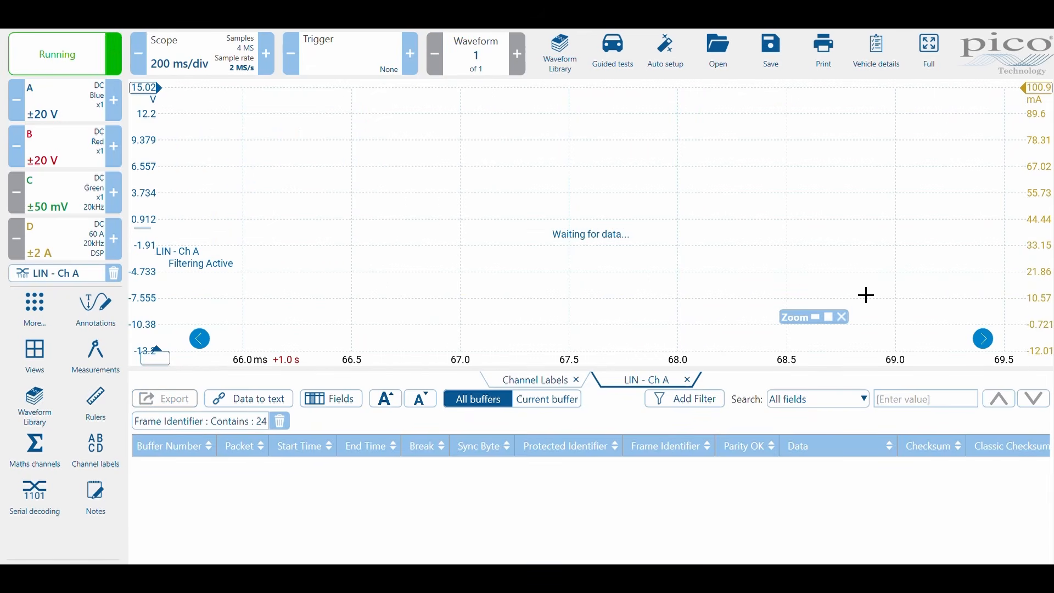
pyautogui.click(841, 317)
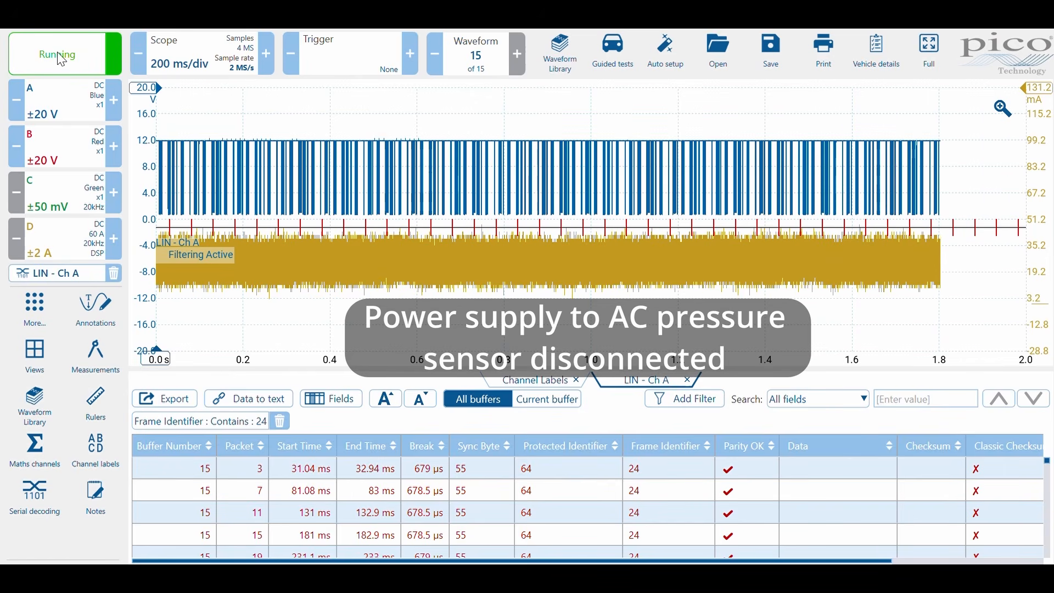
pyautogui.click(41, 59)
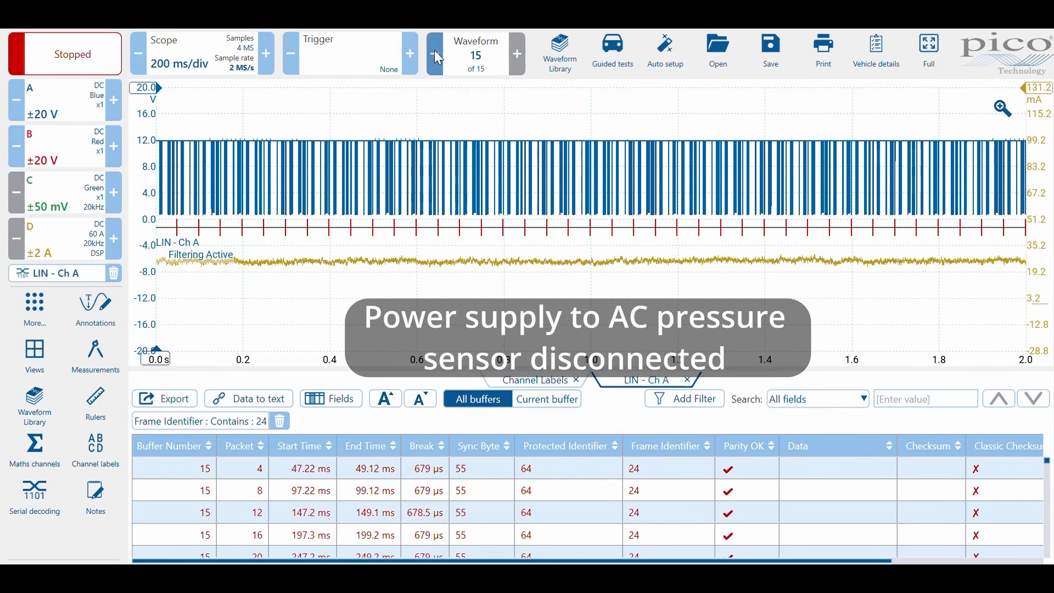
# Go back to waveform 12 of the stopped capture.
pyautogui.click(435, 53)
pyautogui.click(435, 54)
pyautogui.click(435, 54)
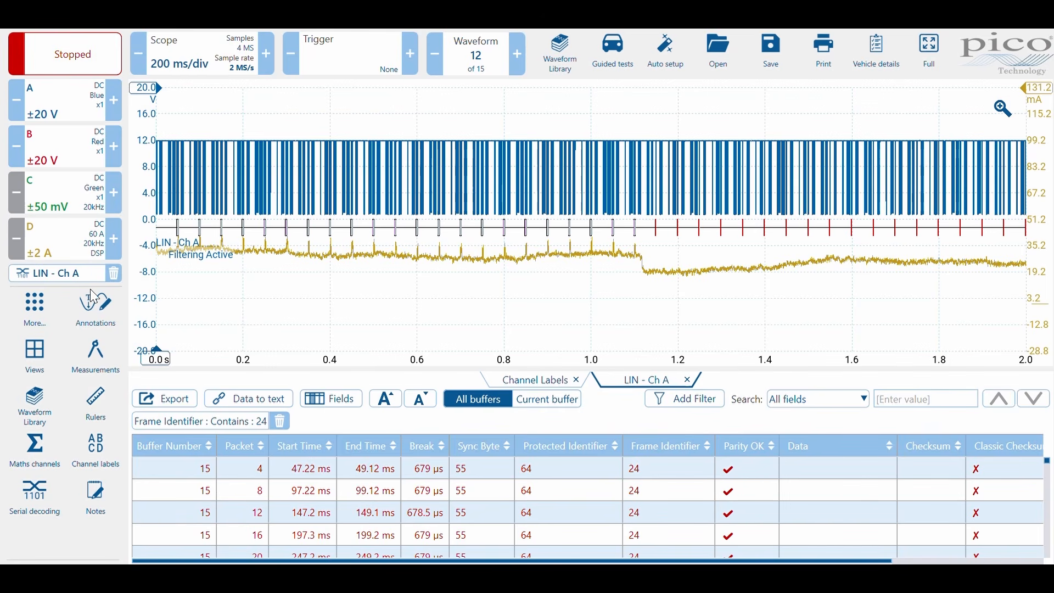
# Edit the LIN decoder on channel A so its table contents cover only the current buffer.
pyautogui.click(55, 279)
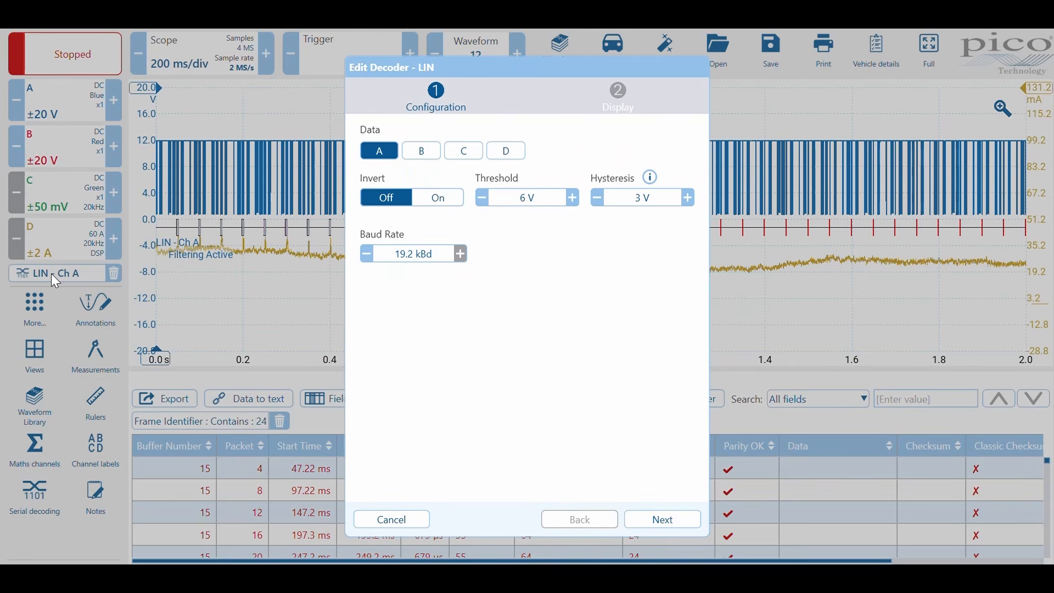
pyautogui.click(656, 515)
pyautogui.click(458, 294)
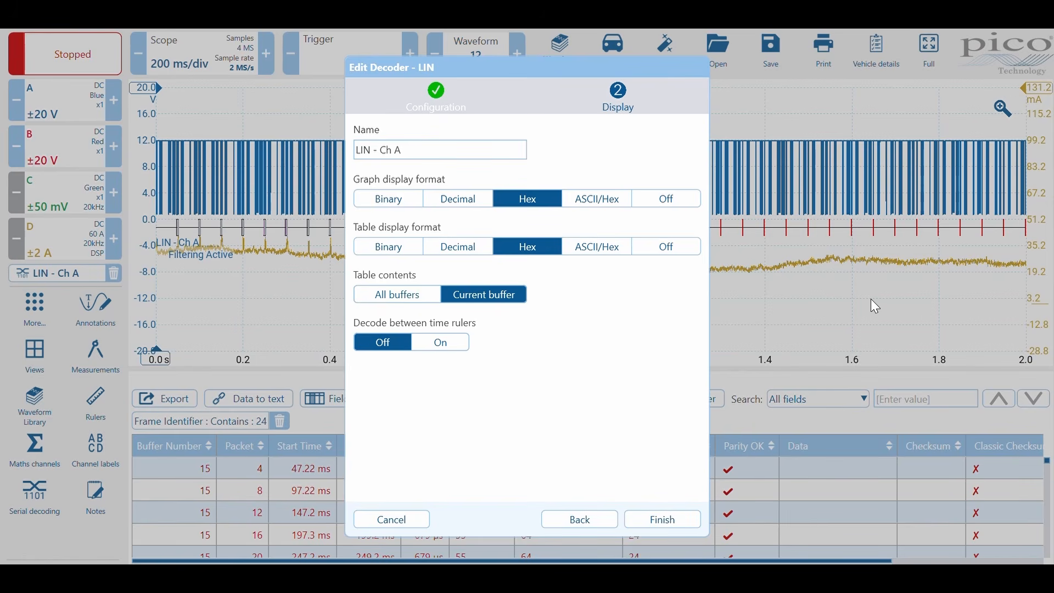
pyautogui.click(664, 519)
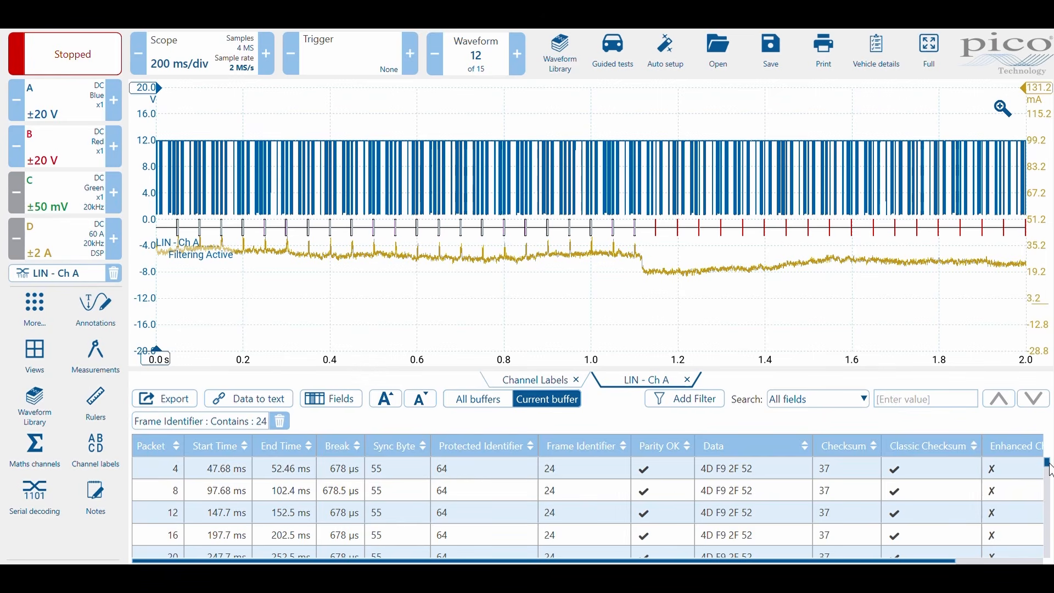
pyautogui.moveTo(1048, 467)
pyautogui.mouseDown()
pyautogui.moveTo(1046, 549)
pyautogui.moveTo(1048, 464)
pyautogui.mouseUp()
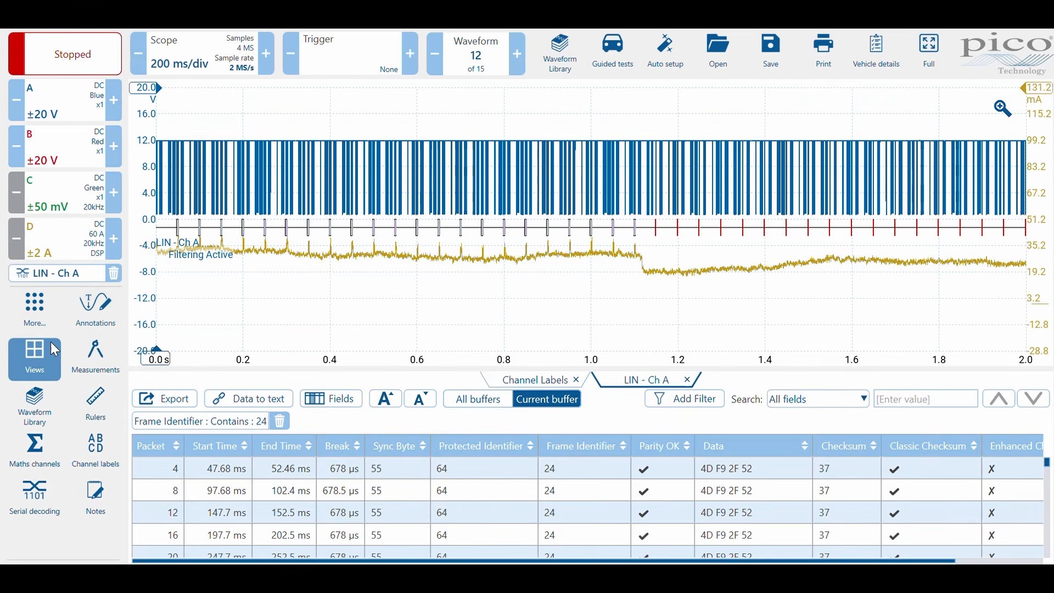
# Show channel B in the Scope 1 view alongside the LIN signal and the current.
pyautogui.click(38, 350)
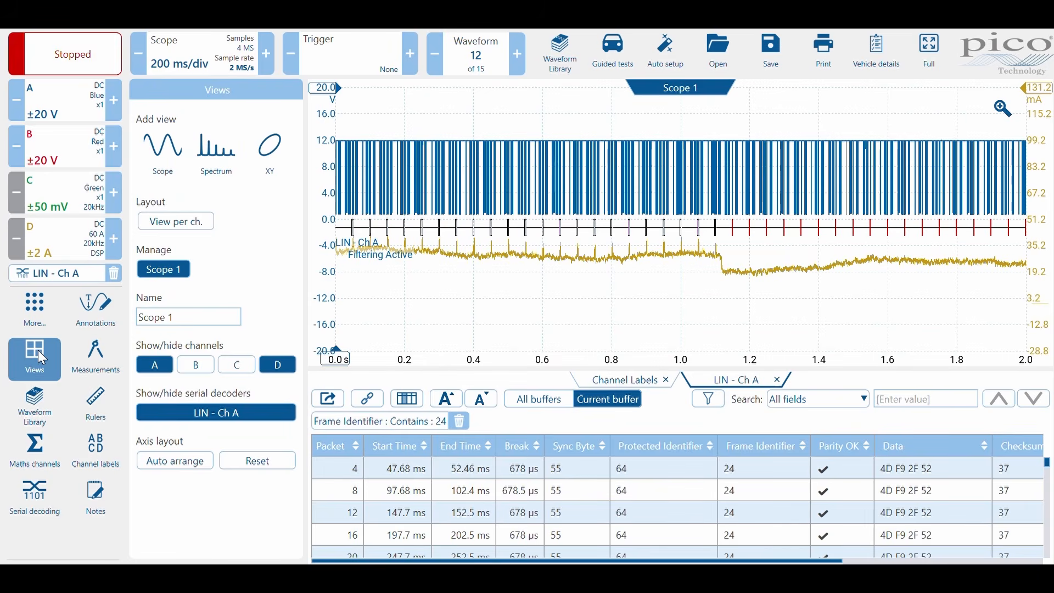
pyautogui.click(204, 366)
pyautogui.click(541, 289)
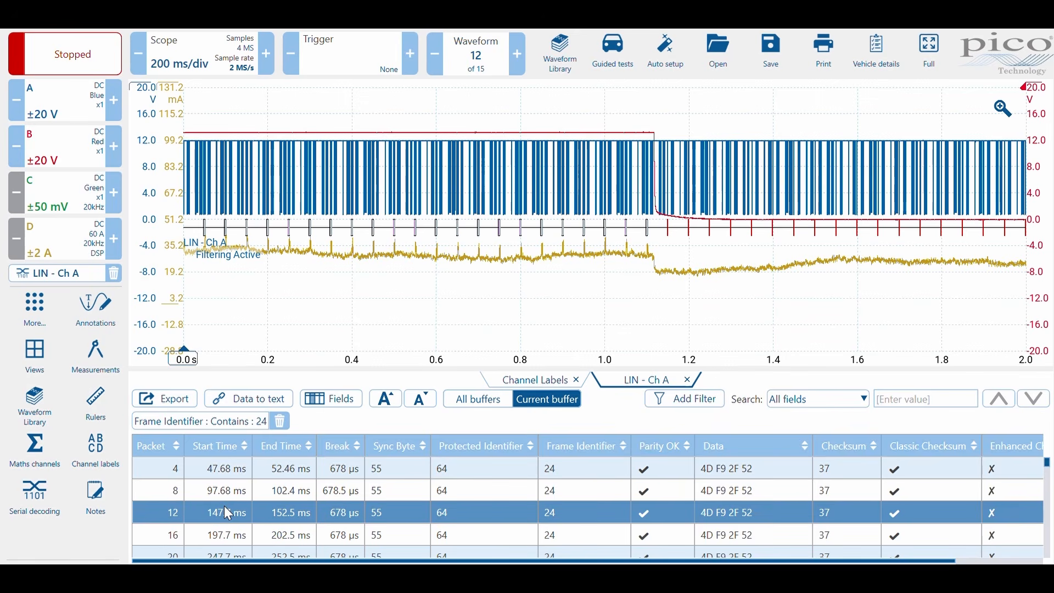
# Record a new capture across the sensor's power reconnection, stop it and go back to waveform 3.
pyautogui.click(84, 59)
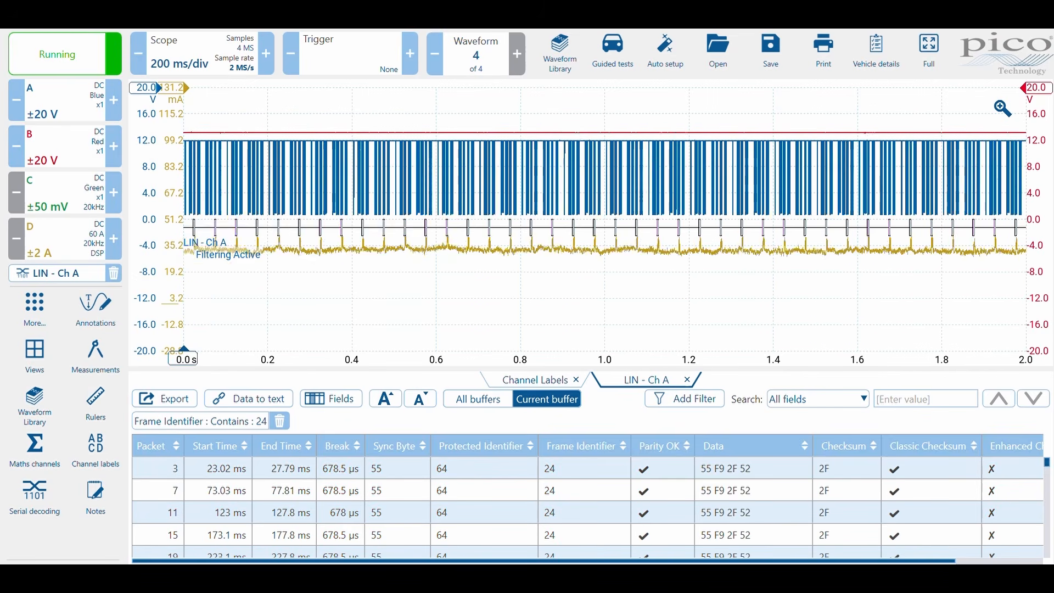
pyautogui.click(433, 62)
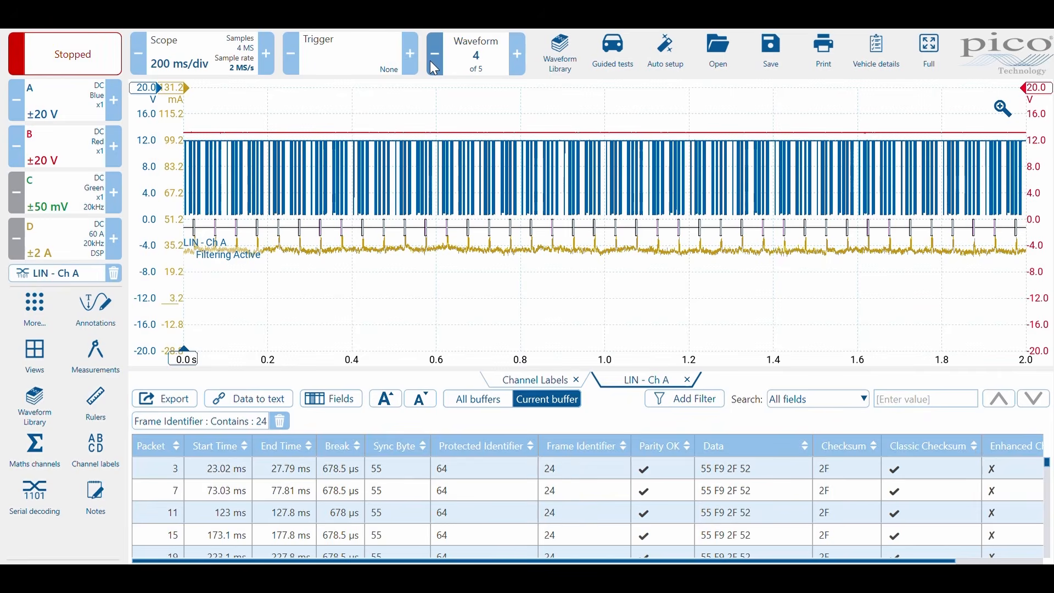
pyautogui.click(434, 61)
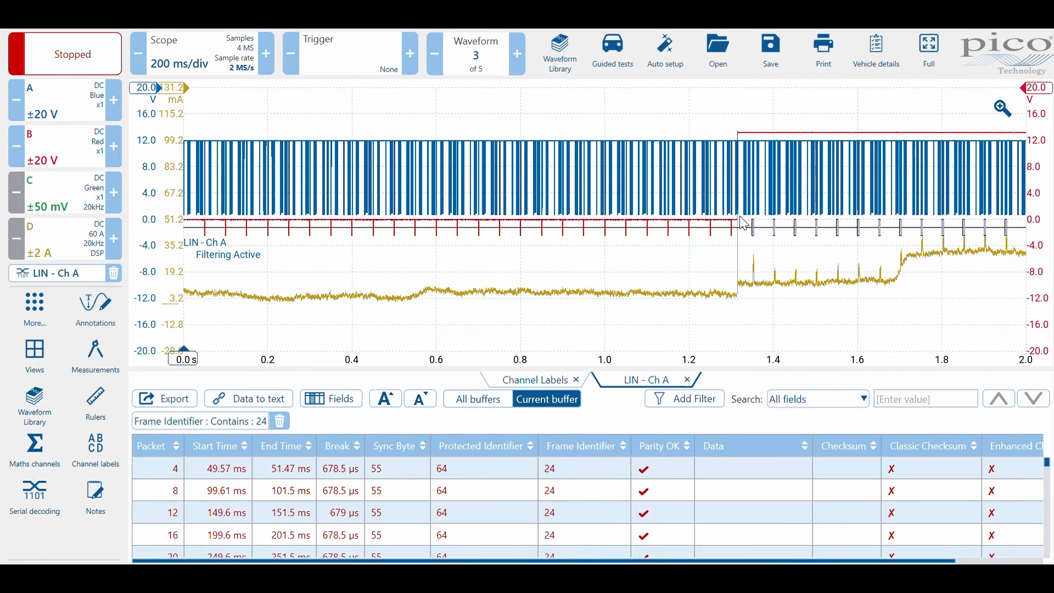
# Shift channel B up about 4 V and magnify the decoded packet between about 1.399 and 1.407 s.
pyautogui.moveTo(1046, 225); pyautogui.dragTo(1047, 200)
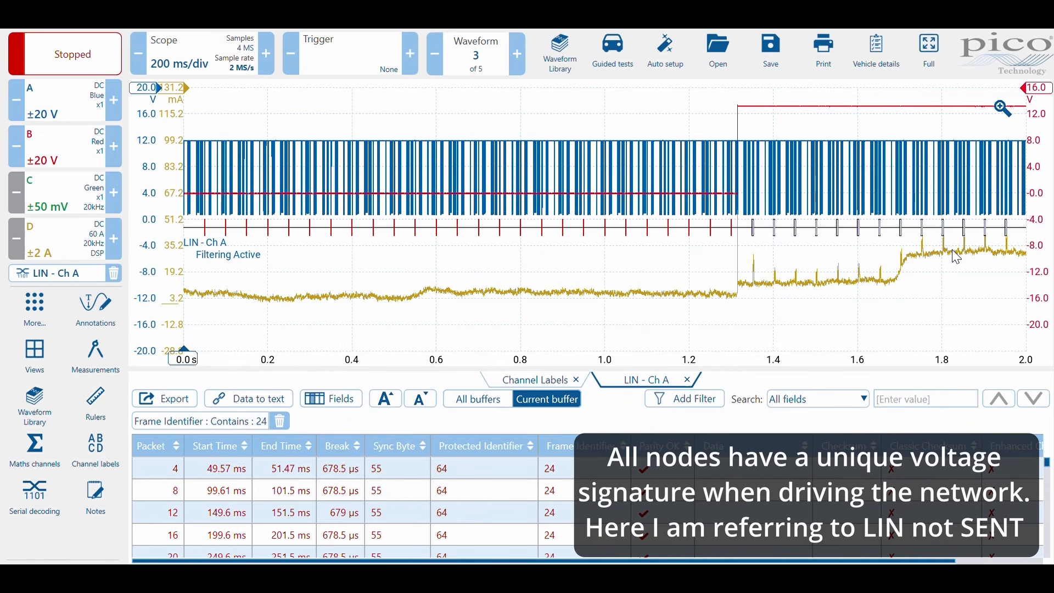
pyautogui.click(1004, 110)
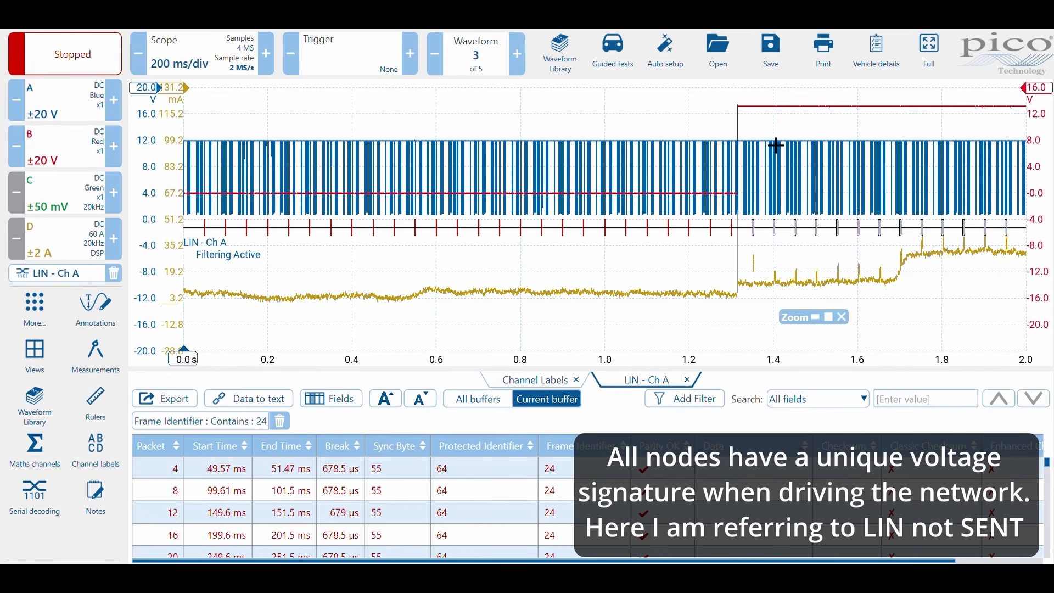
pyautogui.moveTo(761, 128); pyautogui.dragTo(799, 377)
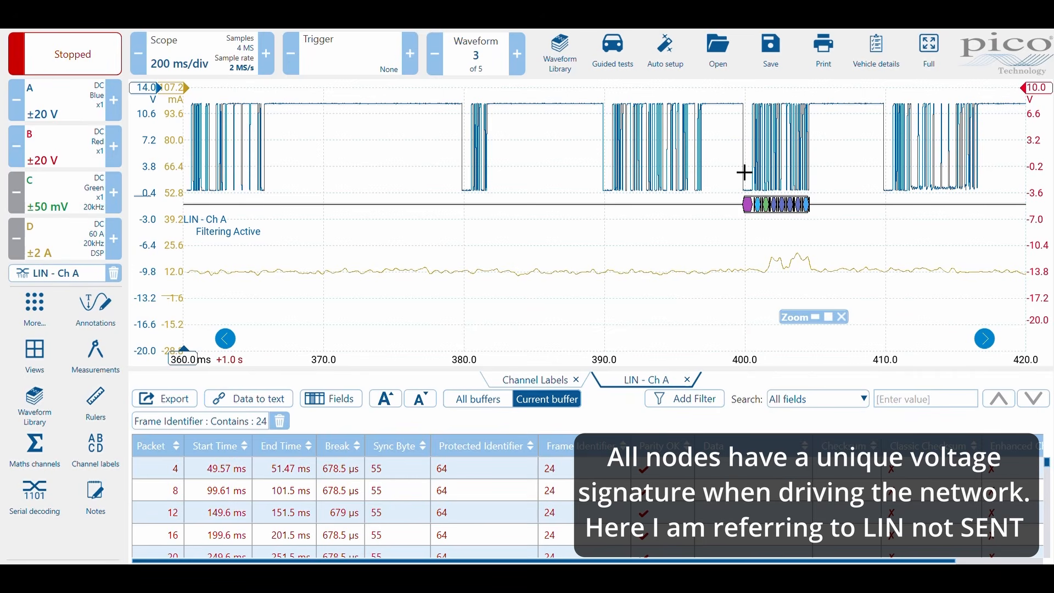
pyautogui.moveTo(729, 90); pyautogui.dragTo(847, 364)
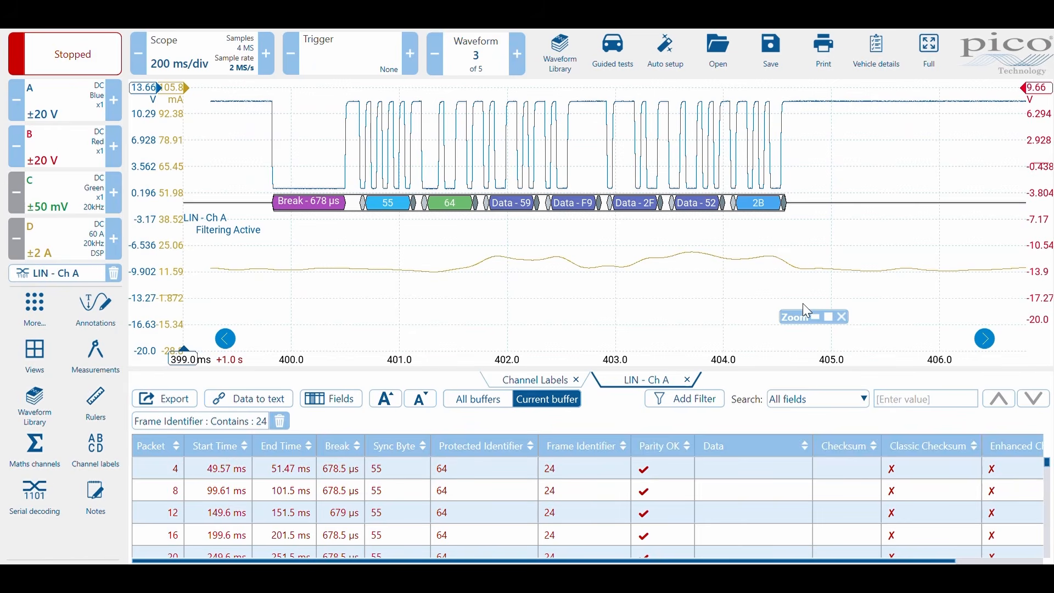
# Place a channel A voltage ruler at 0.8 V on the packet's low level and move the LIN decode row below the current trace.
pyautogui.moveTo(264, 220); pyautogui.dragTo(266, 236)
pyautogui.moveTo(161, 88); pyautogui.dragTo(172, 203)
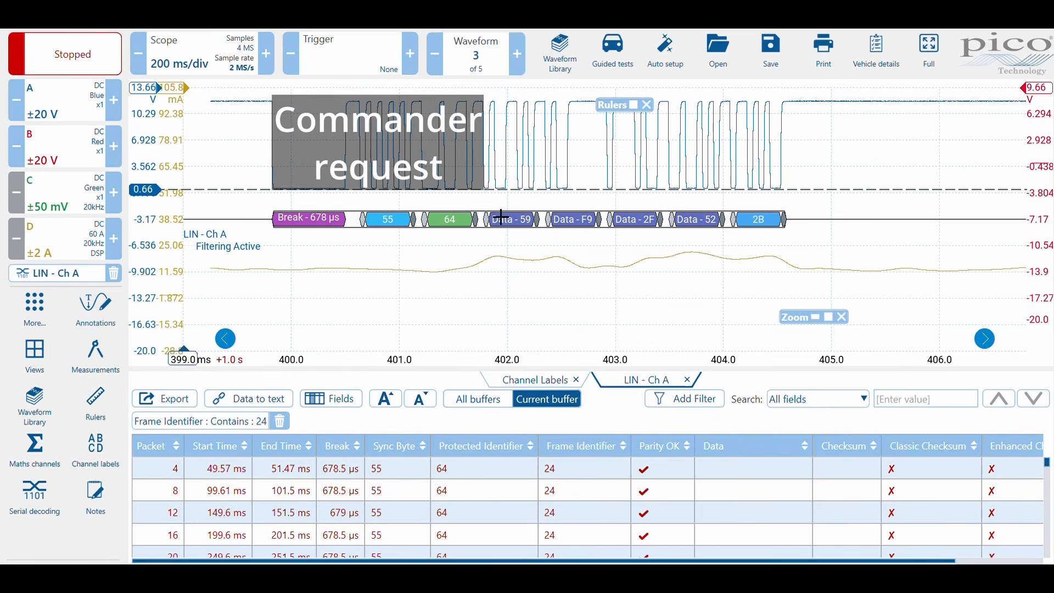
pyautogui.moveTo(368, 204); pyautogui.dragTo(368, 201)
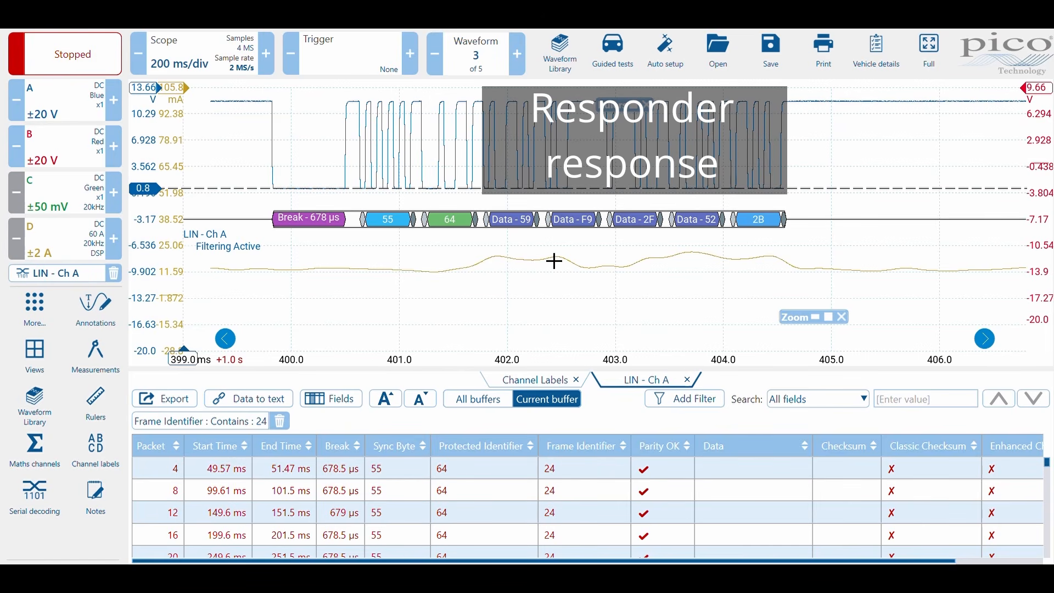
pyautogui.moveTo(276, 235); pyautogui.dragTo(283, 308)
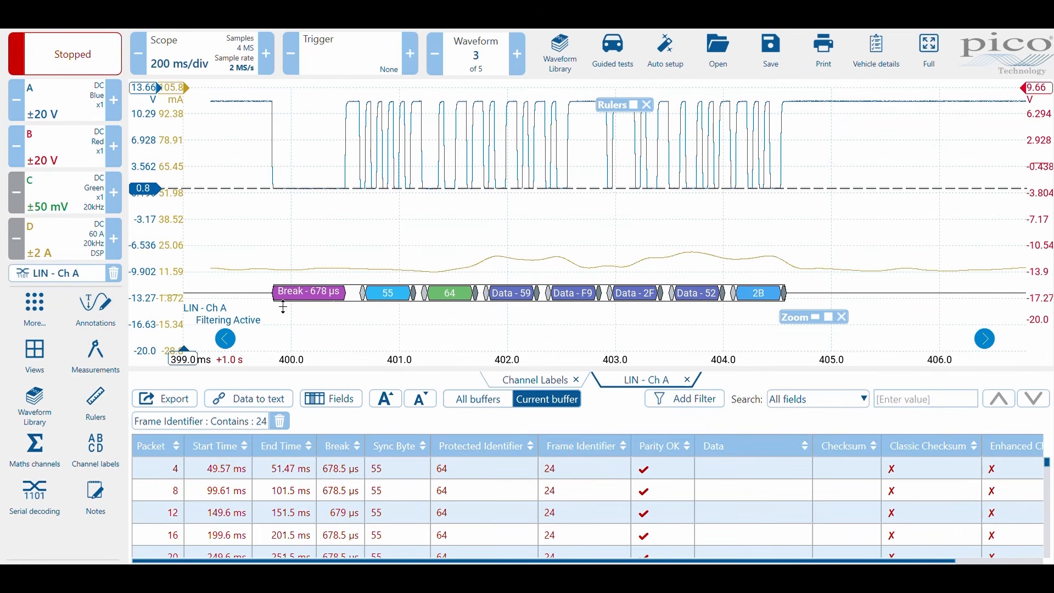
# Lower channel A's trace by about 3 V and set its display scale to x9.
pyautogui.moveTo(168, 239); pyautogui.dragTo(165, 267)
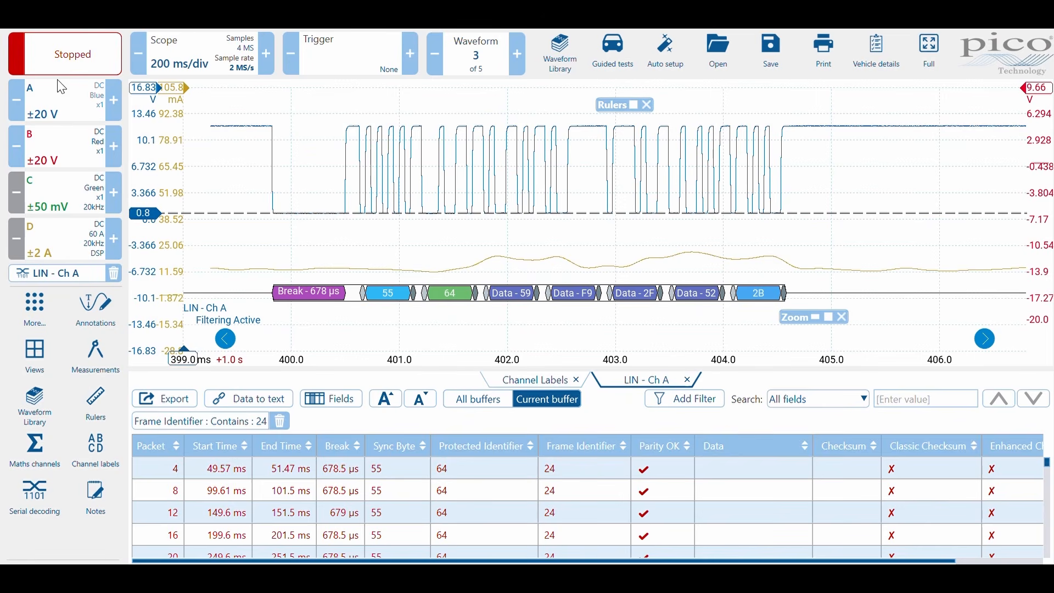
pyautogui.click(68, 107)
pyautogui.click(276, 126)
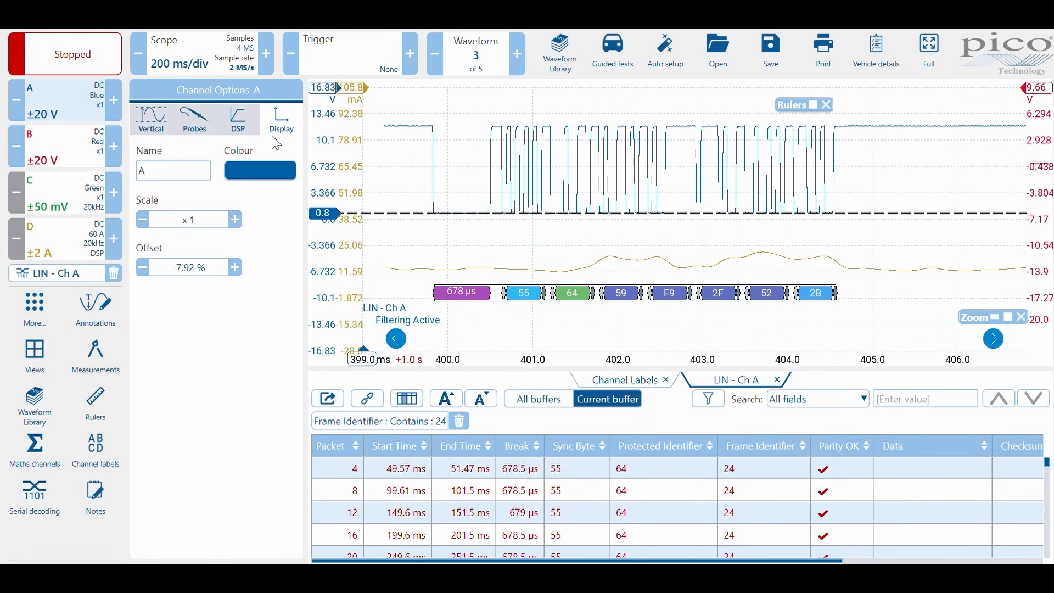
pyautogui.click(235, 225)
pyautogui.click(236, 225)
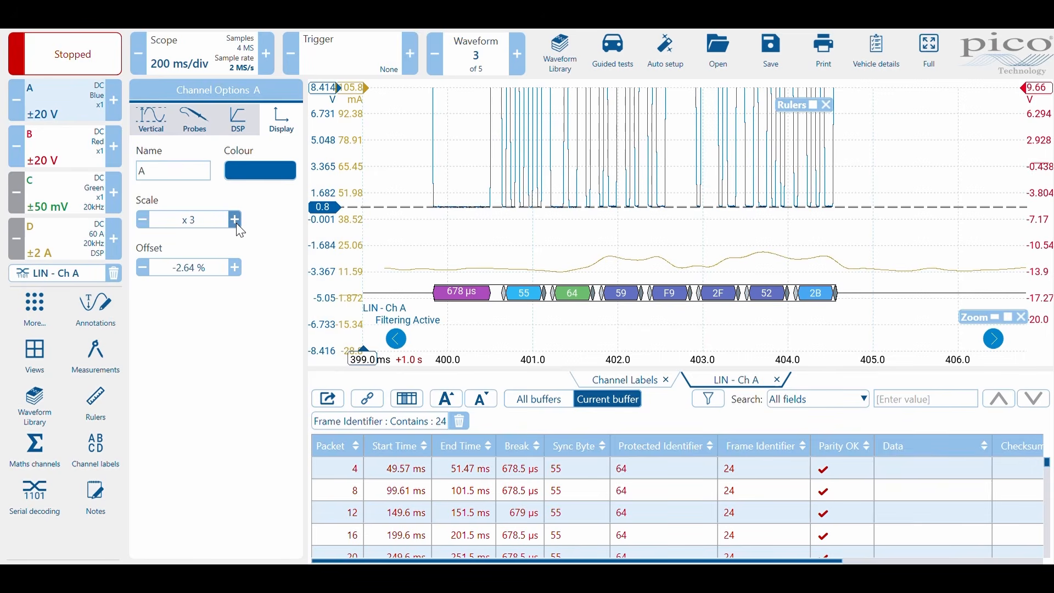
pyautogui.click(235, 225)
pyautogui.click(236, 220)
pyautogui.click(236, 220)
pyautogui.click(236, 221)
pyautogui.click(236, 221)
pyautogui.click(236, 221)
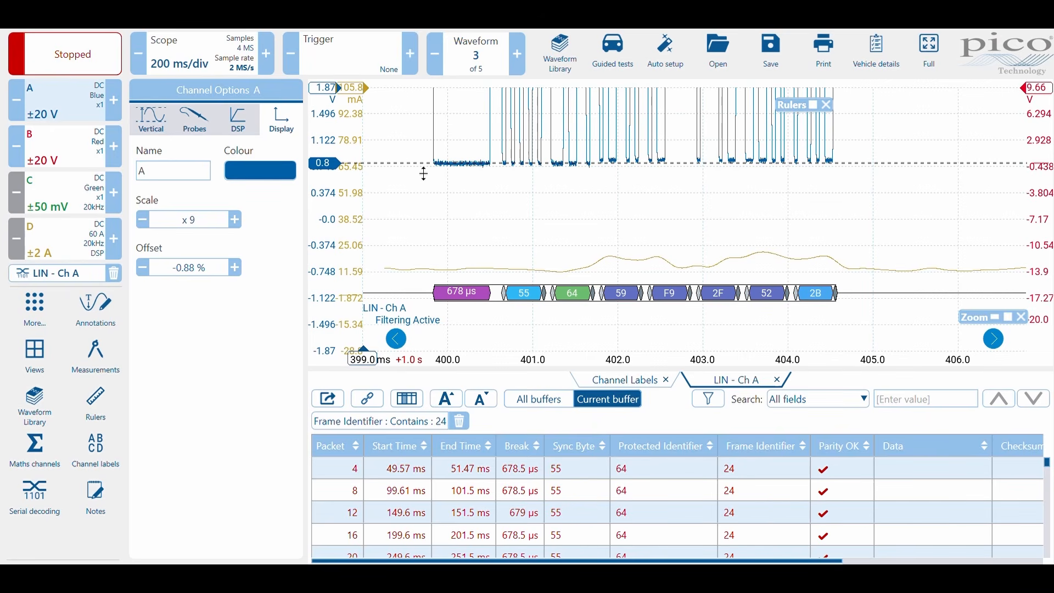
# Fine-tune the channel A ruler to 0.793 V and enlarge the trace to scale x12 with a -1.99 % offset.
pyautogui.moveTo(424, 174); pyautogui.dragTo(422, 175)
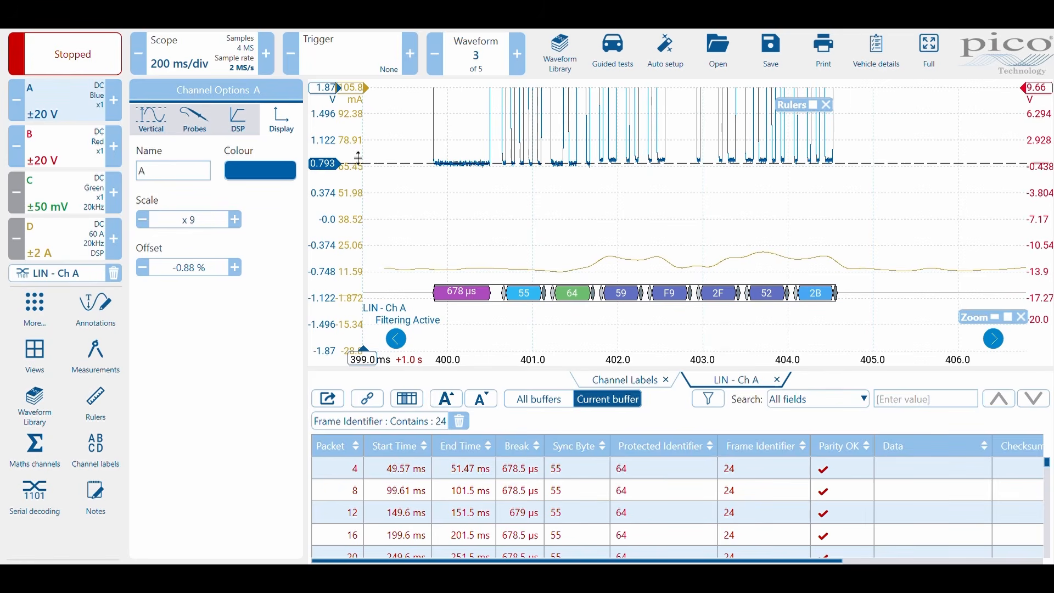
pyautogui.click(234, 219)
pyautogui.click(235, 219)
pyautogui.click(234, 218)
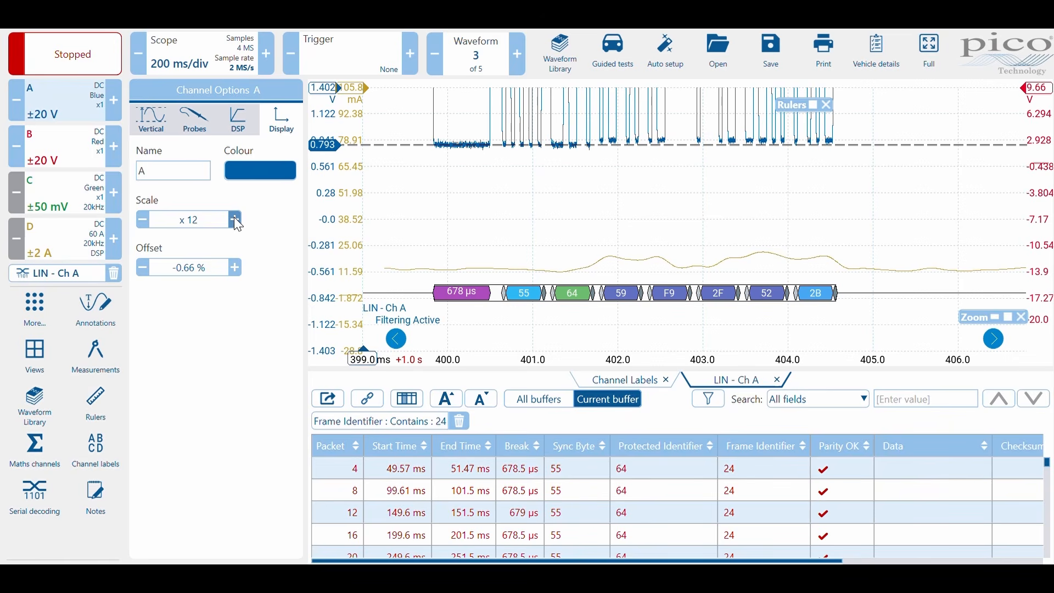
pyautogui.moveTo(306, 226); pyautogui.dragTo(339, 279)
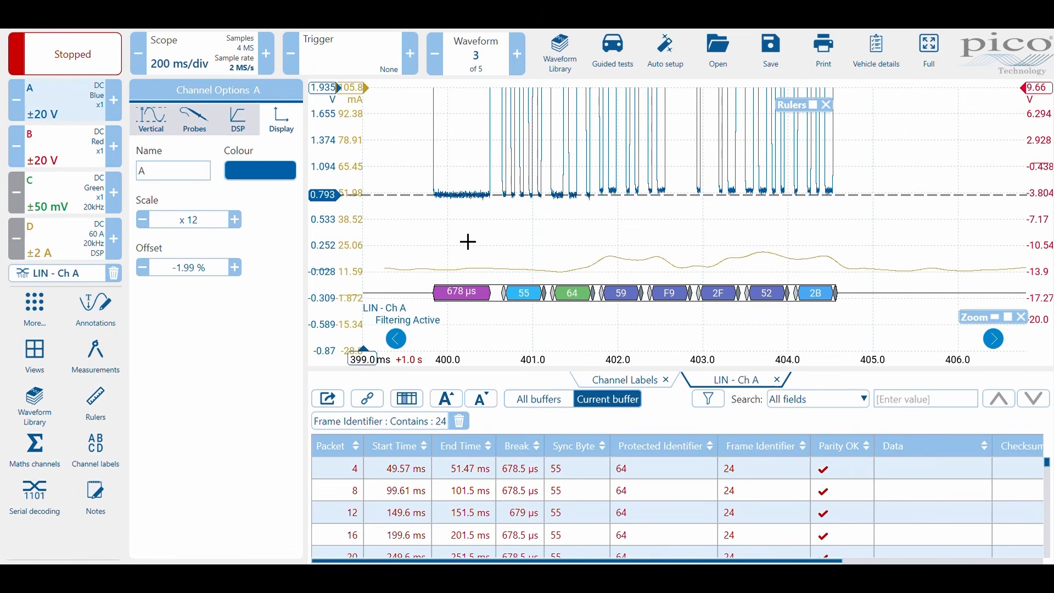
# Magnify the channel D current trace vertically until its axis tops out at 75.43 mA, and close the channel A options.
pyautogui.scroll(2, 360, 271)
pyautogui.scroll(2, 361, 271)
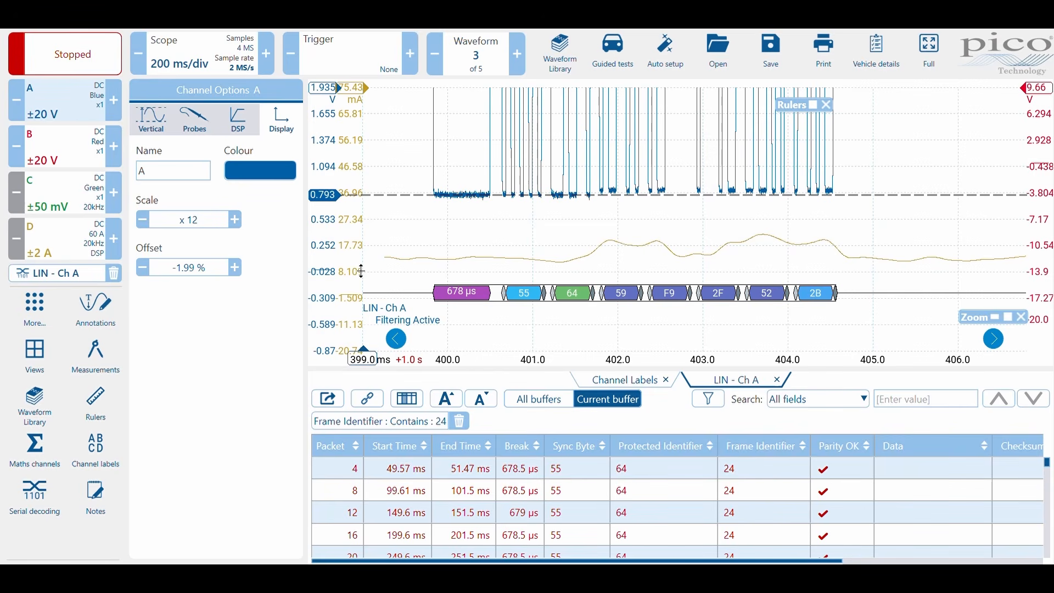
pyautogui.click(498, 234)
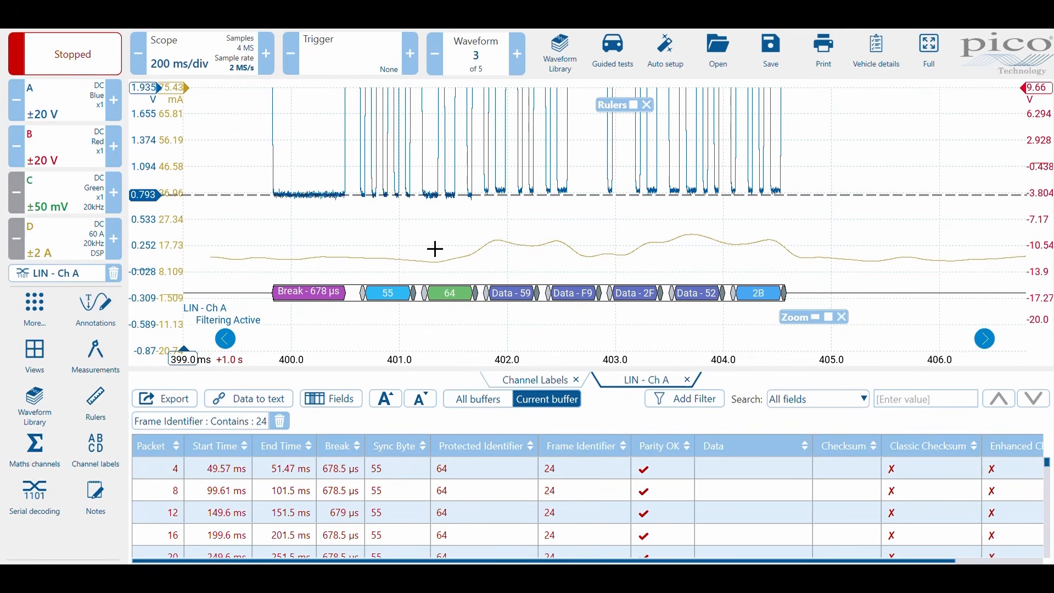
# Lower channel A slightly, then place a second voltage ruler at 833 mV on the responder's low level and expand the ruler readings.
pyautogui.moveTo(157, 236); pyautogui.dragTo(161, 252)
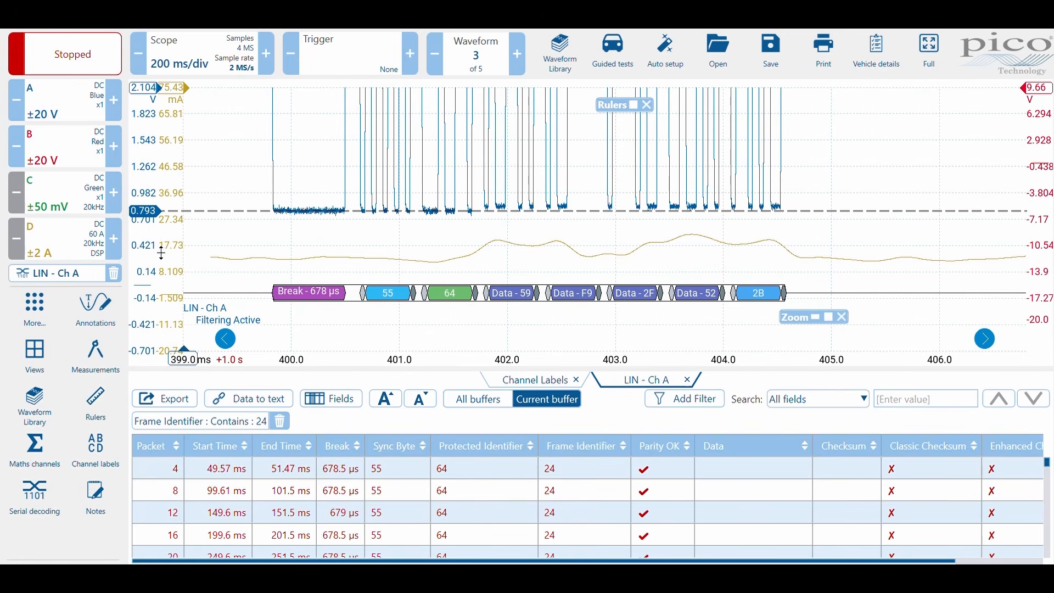
pyautogui.moveTo(154, 102); pyautogui.dragTo(161, 222)
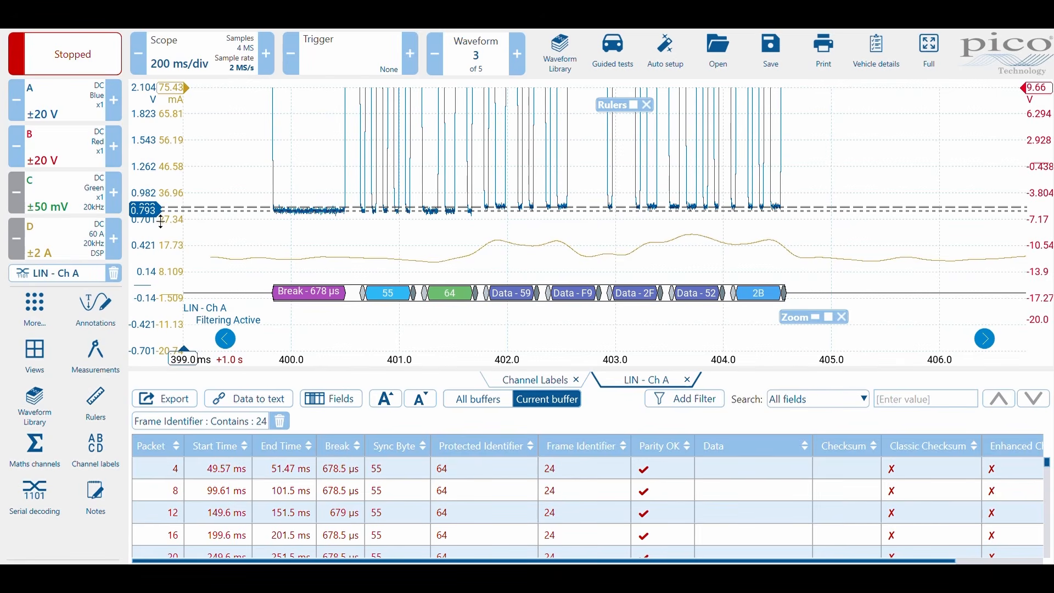
pyautogui.click(634, 107)
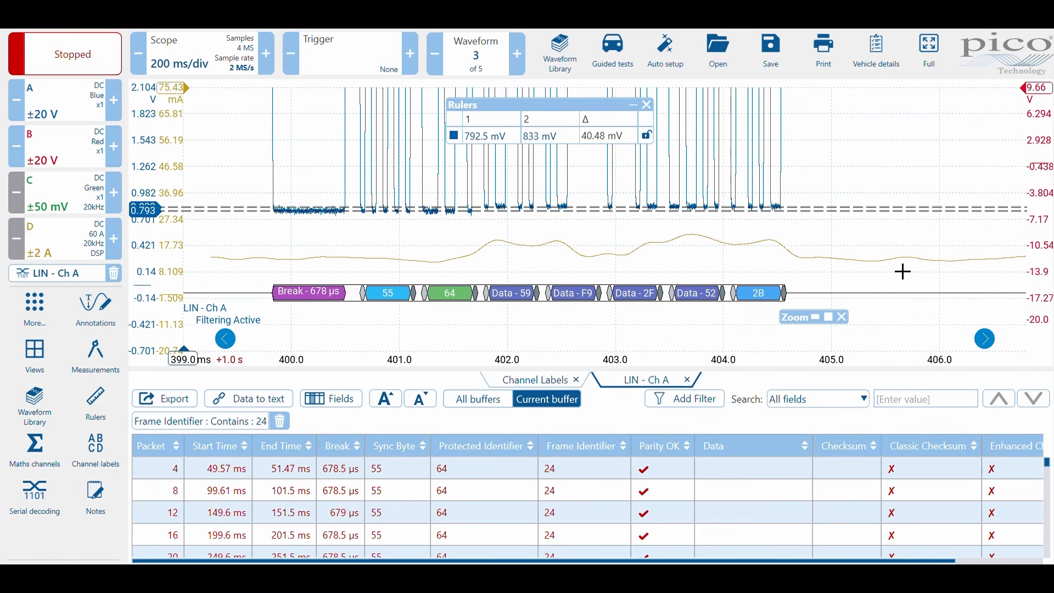
# Return the view to the full 2 s capture, reset the axis layout and remove the voltage rulers.
pyautogui.click(839, 320)
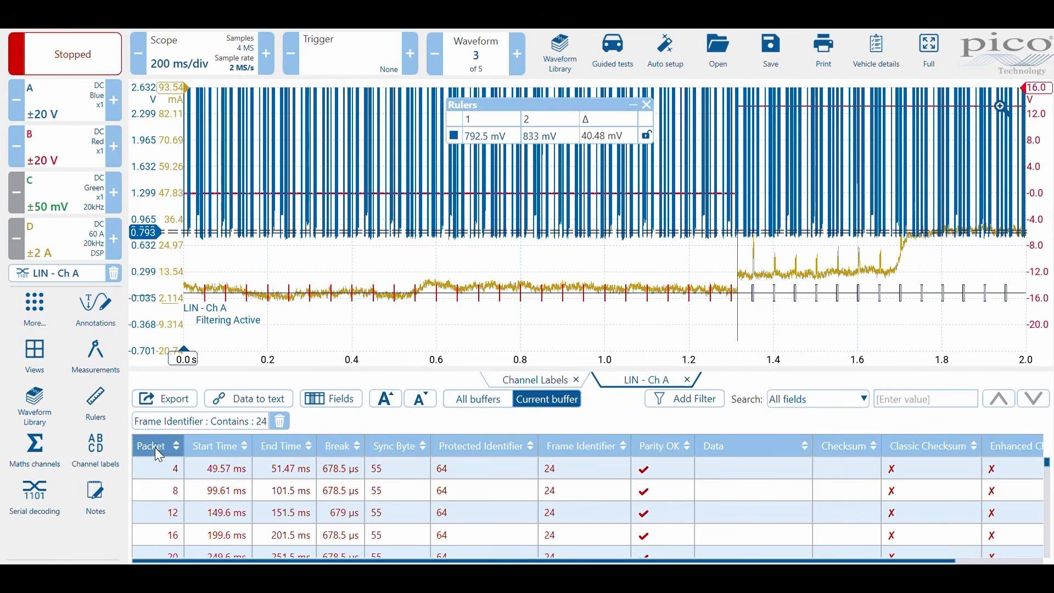
pyautogui.click(29, 369)
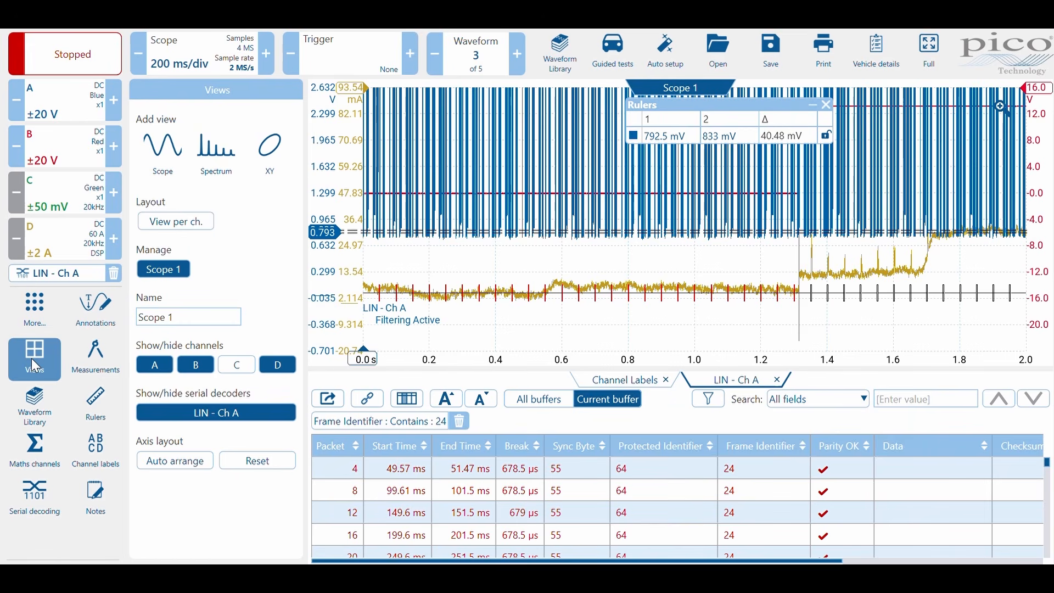
pyautogui.click(257, 460)
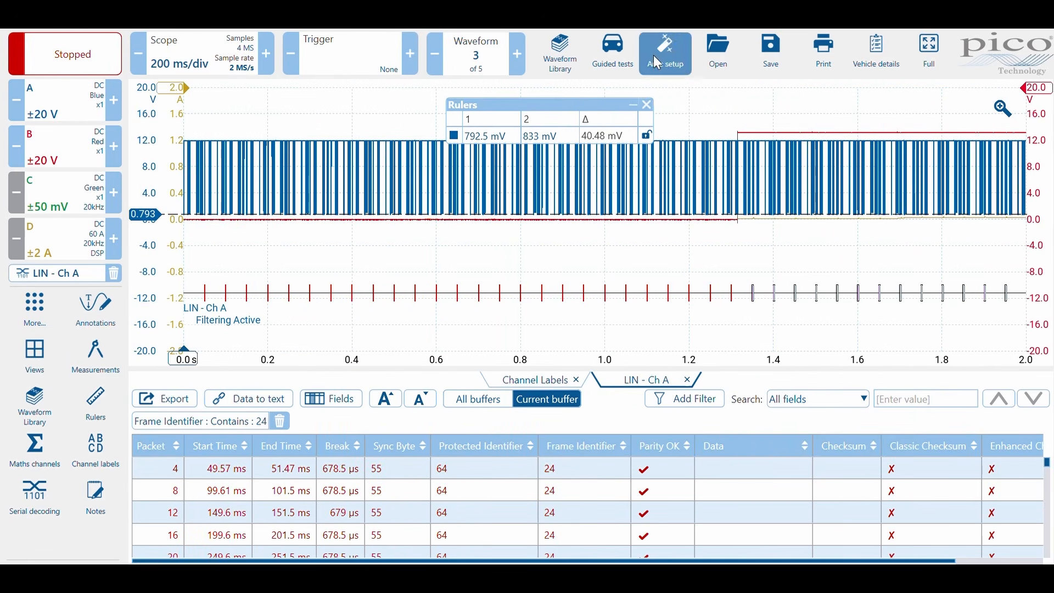
pyautogui.click(647, 105)
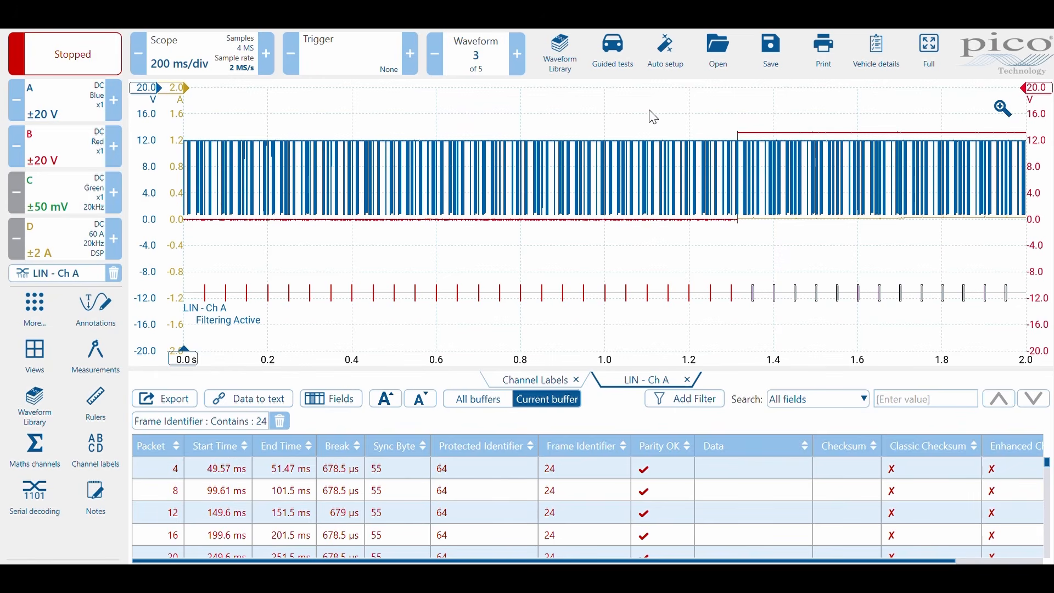
# Resume capturing, and lower and magnify the channel D current trace until its axis tops out at 157.9 mA.
pyautogui.click(93, 60)
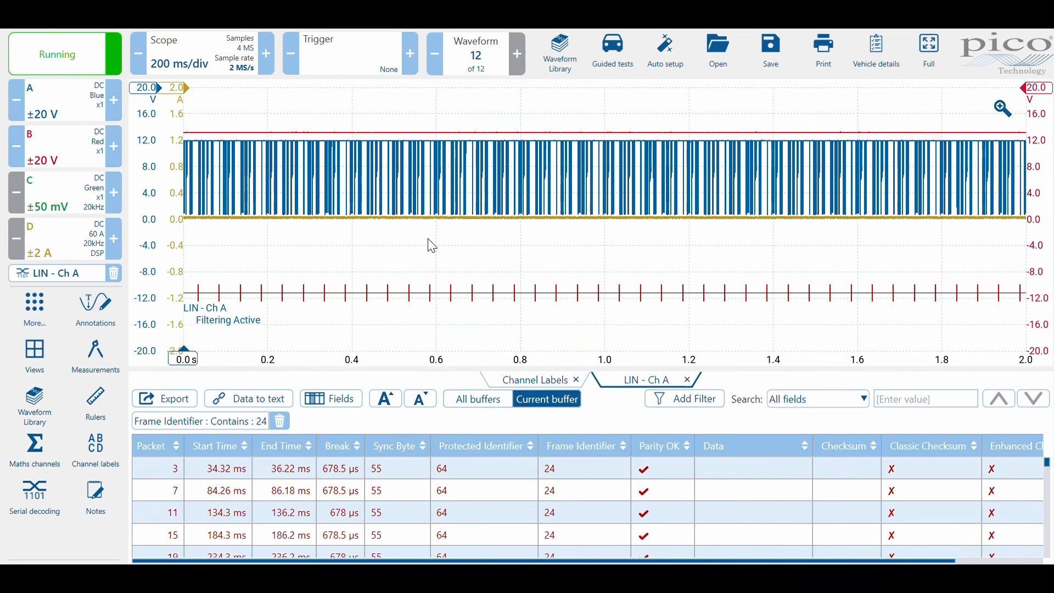
pyautogui.moveTo(190, 271); pyautogui.dragTo(184, 286)
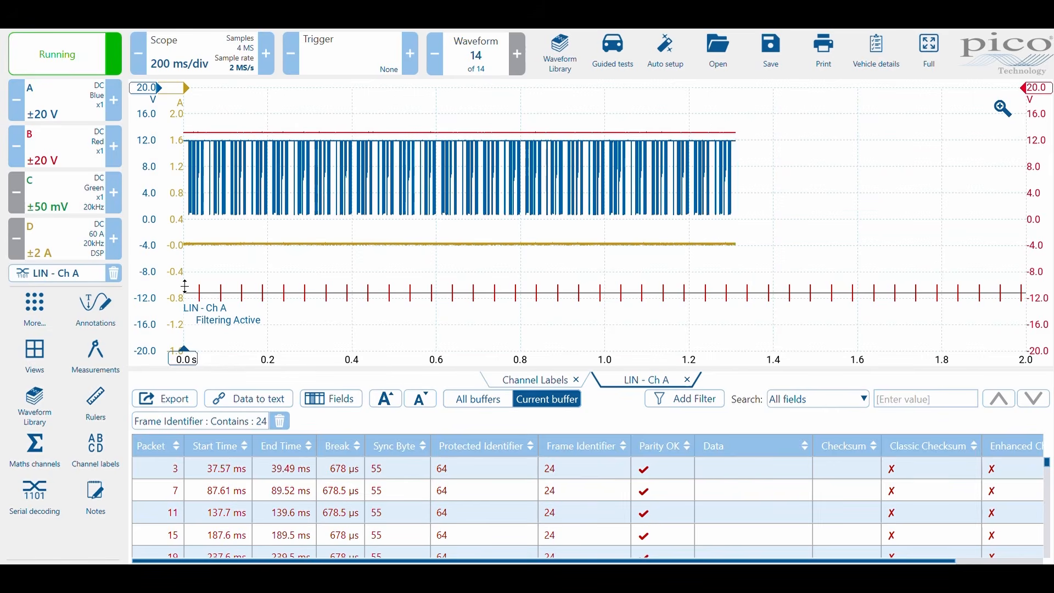
pyautogui.scroll(3, 184, 286)
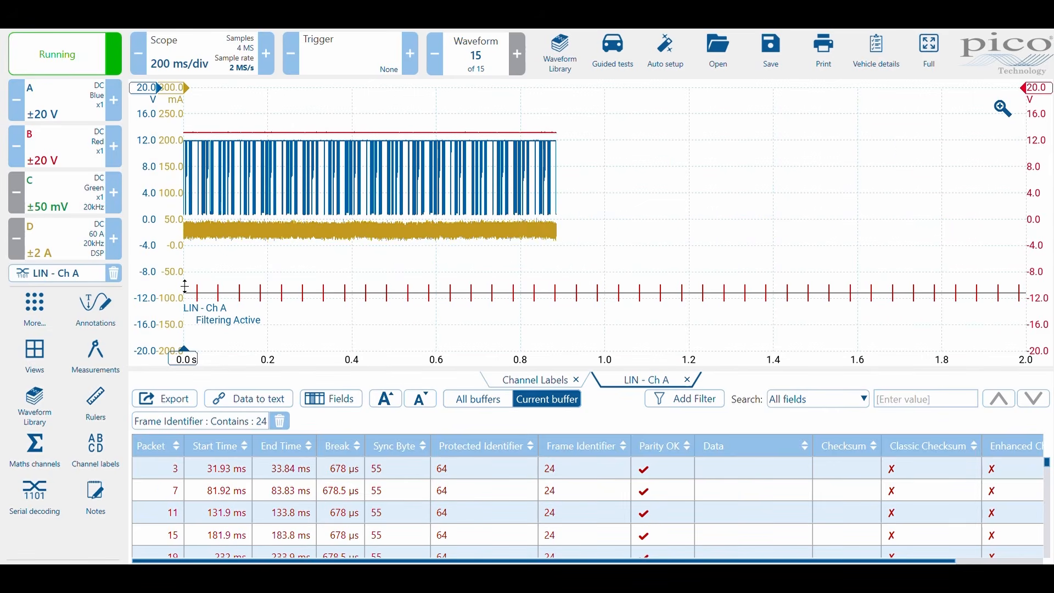
pyautogui.scroll(2, 185, 269)
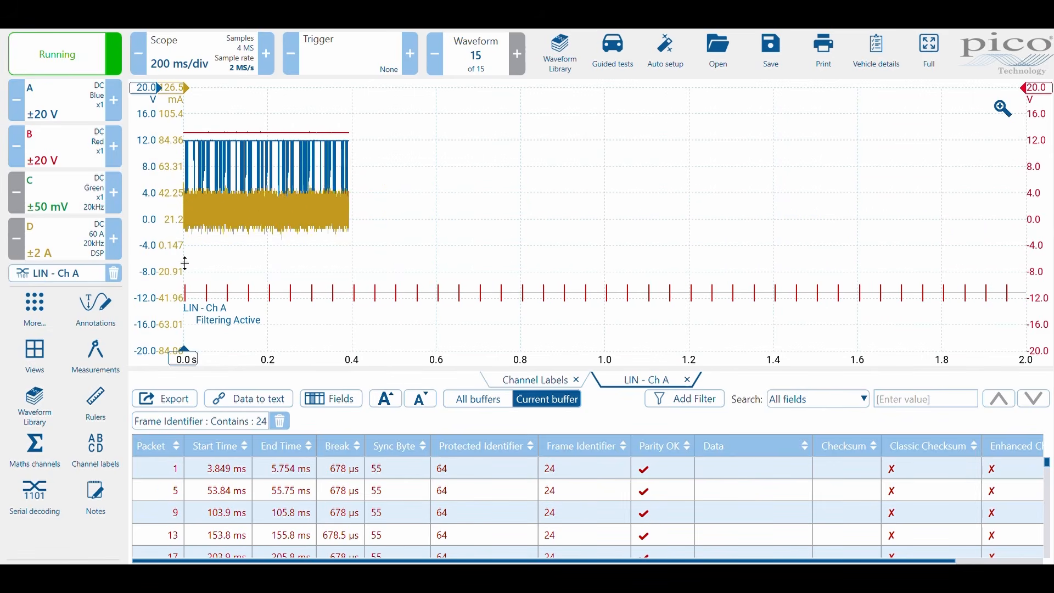
pyautogui.moveTo(185, 263); pyautogui.dragTo(185, 303)
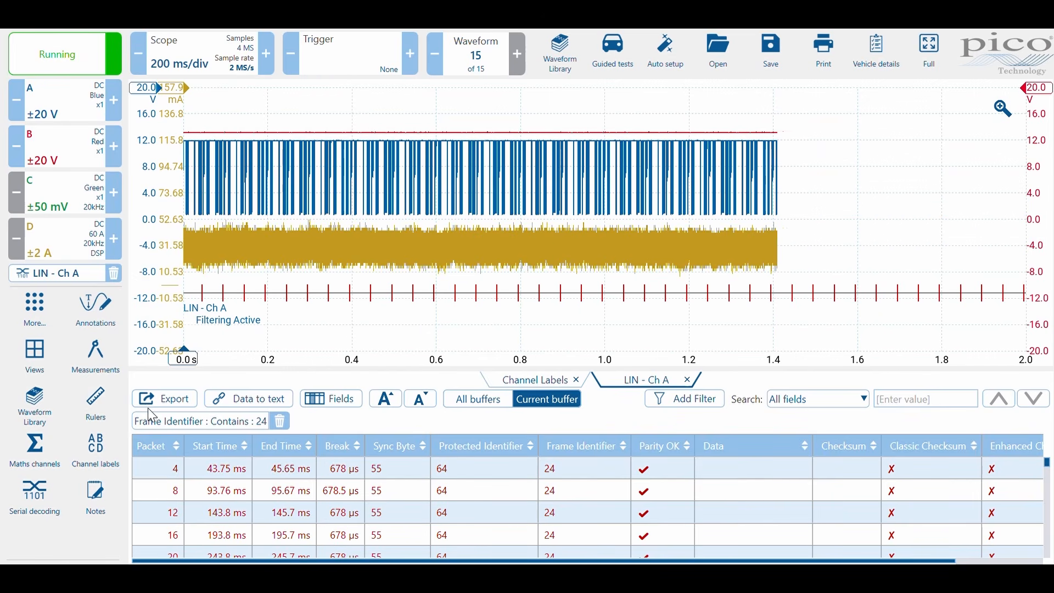
# Show channel C in the Scope 1 view and raise its axis until 50 mV sits at the graph's upper edge.
pyautogui.click(33, 358)
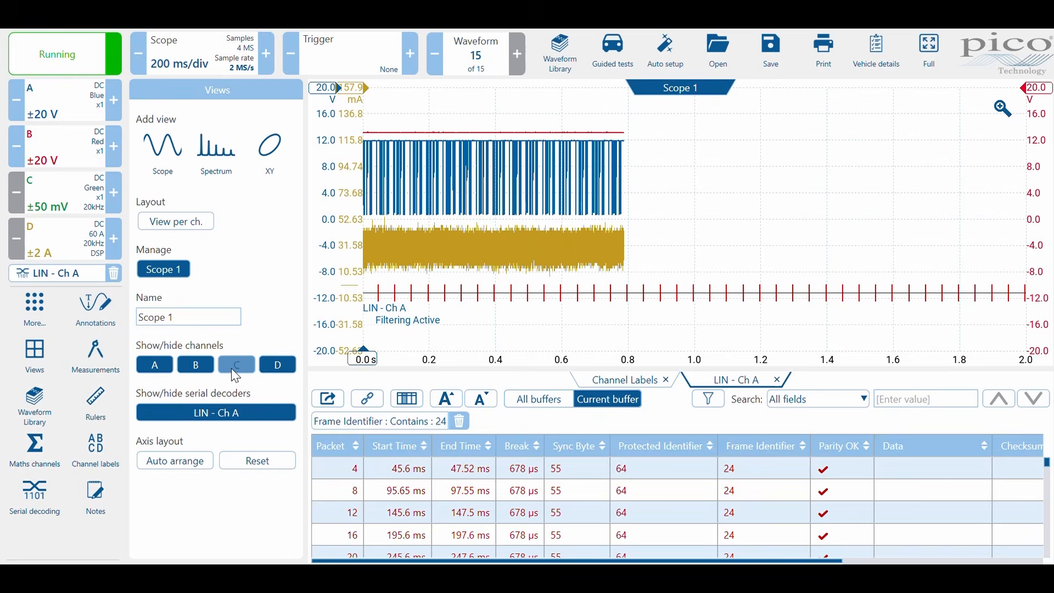
pyautogui.click(236, 365)
pyautogui.click(493, 309)
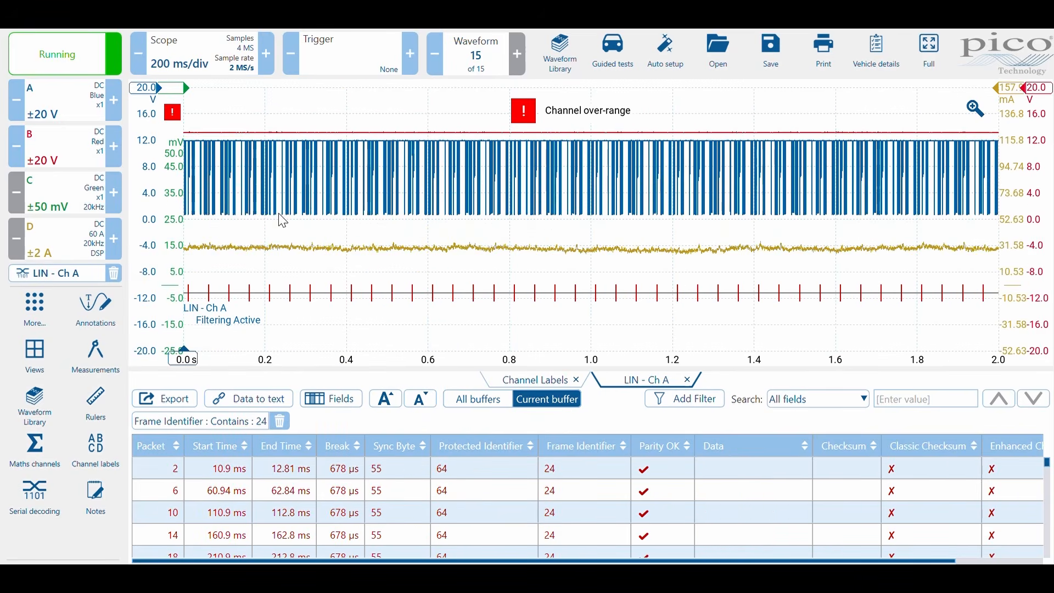
pyautogui.moveTo(175, 218); pyautogui.dragTo(184, 154)
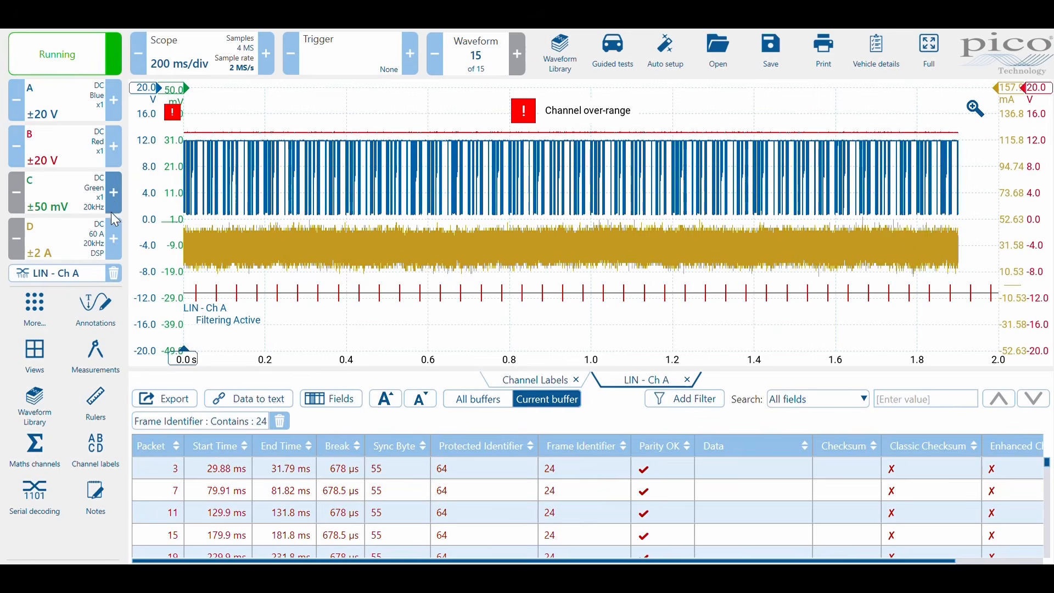
# Raise channel C's input range to ±10 V and lower its trace beneath the channel D current trace.
pyautogui.click(112, 199)
pyautogui.click(112, 198)
pyautogui.click(112, 199)
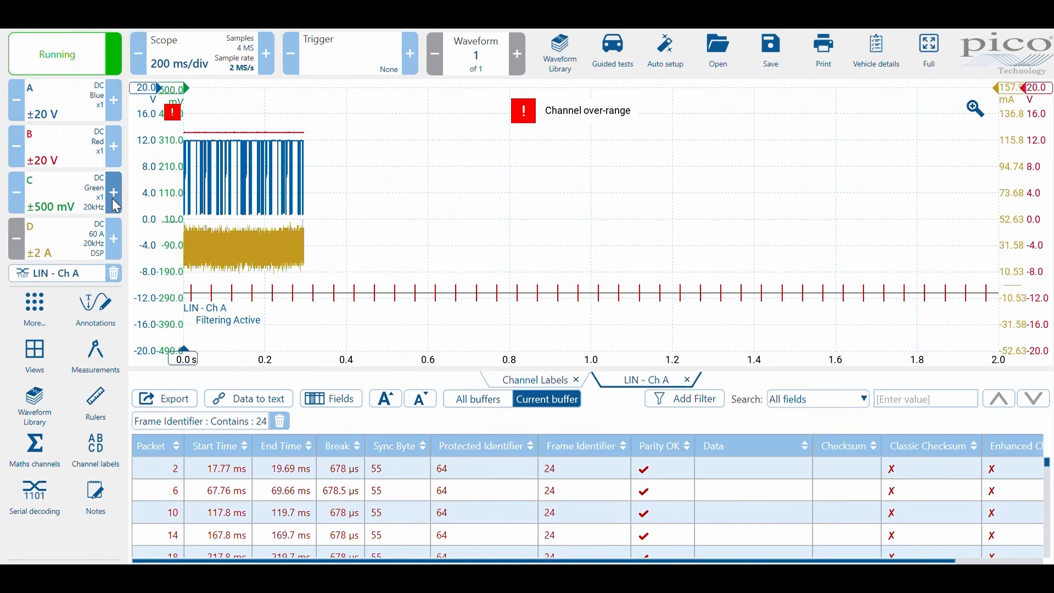
pyautogui.click(111, 199)
pyautogui.click(112, 198)
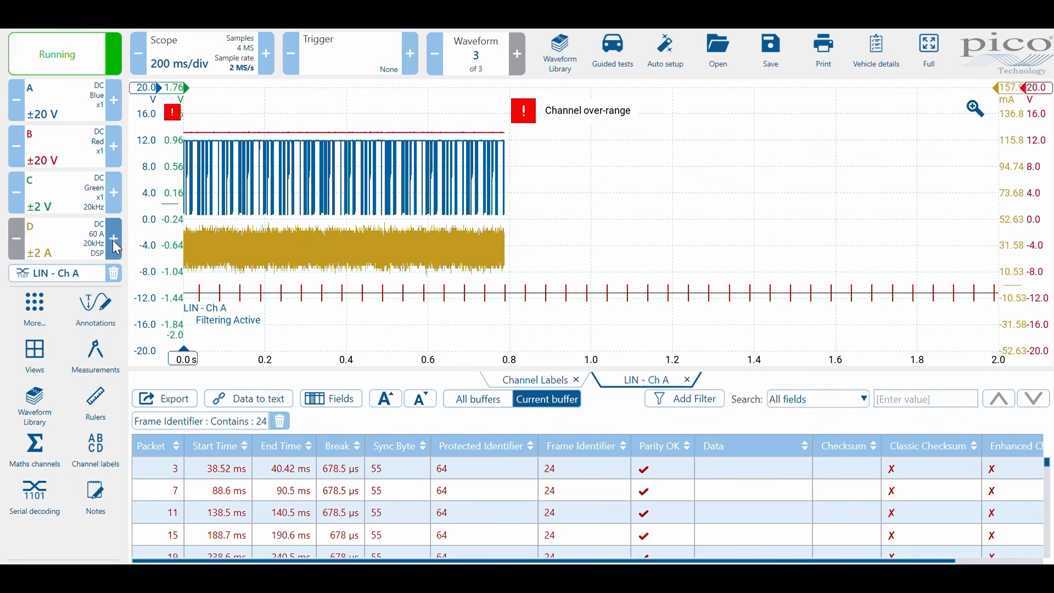
pyautogui.click(113, 192)
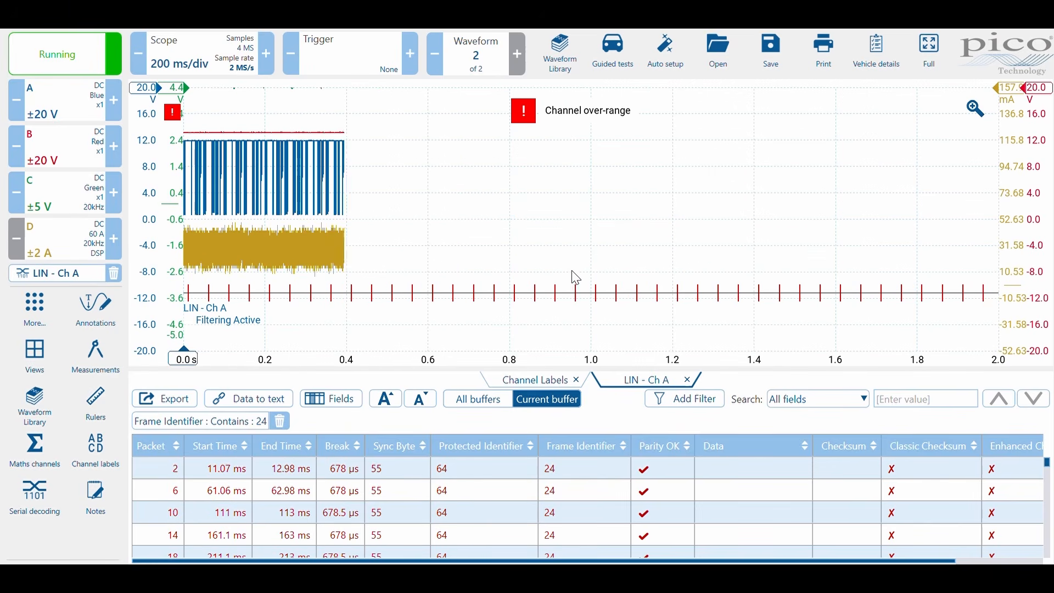
pyautogui.moveTo(176, 241)
pyautogui.mouseDown()
pyautogui.moveTo(187, 281)
pyautogui.moveTo(177, 391)
pyautogui.mouseUp()
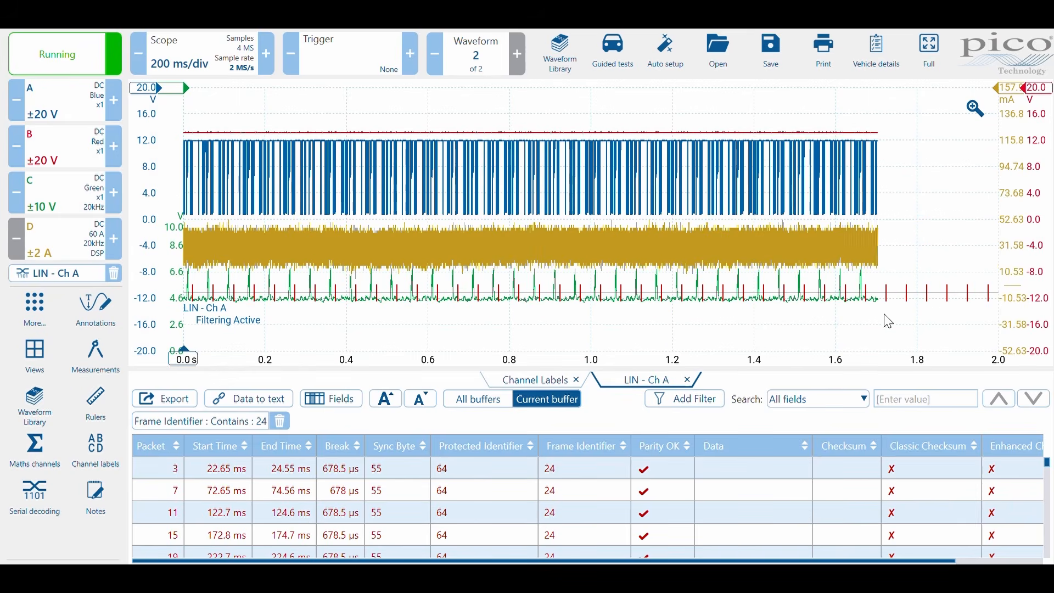
# Enlarge the graph area and rearrange the traces so channel C lies above the LIN decoder line and channel D below it.
pyautogui.moveTo(723, 369); pyautogui.dragTo(719, 485)
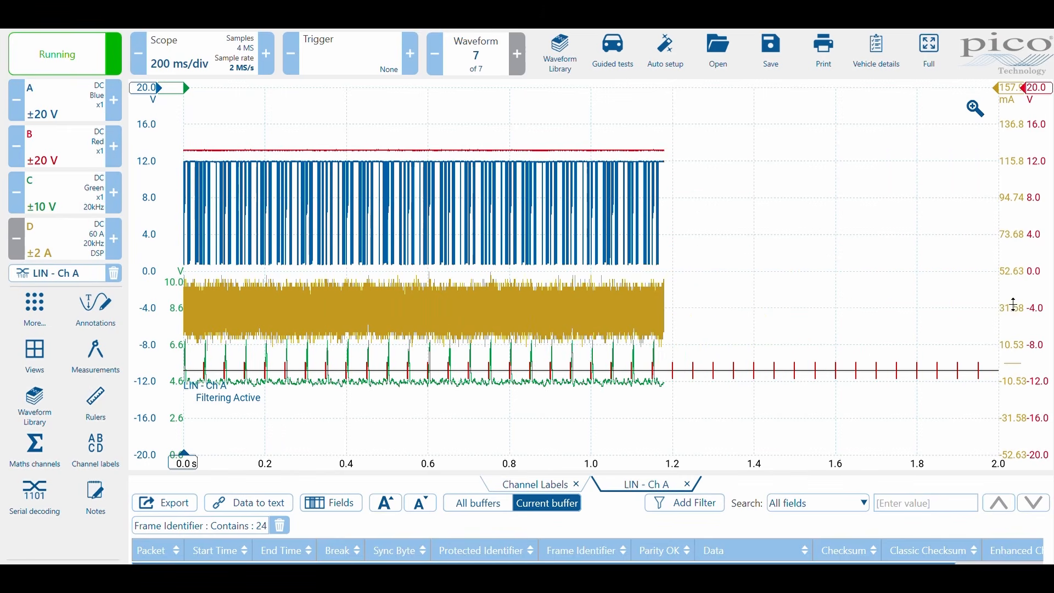
pyautogui.moveTo(1009, 307); pyautogui.dragTo(1009, 411)
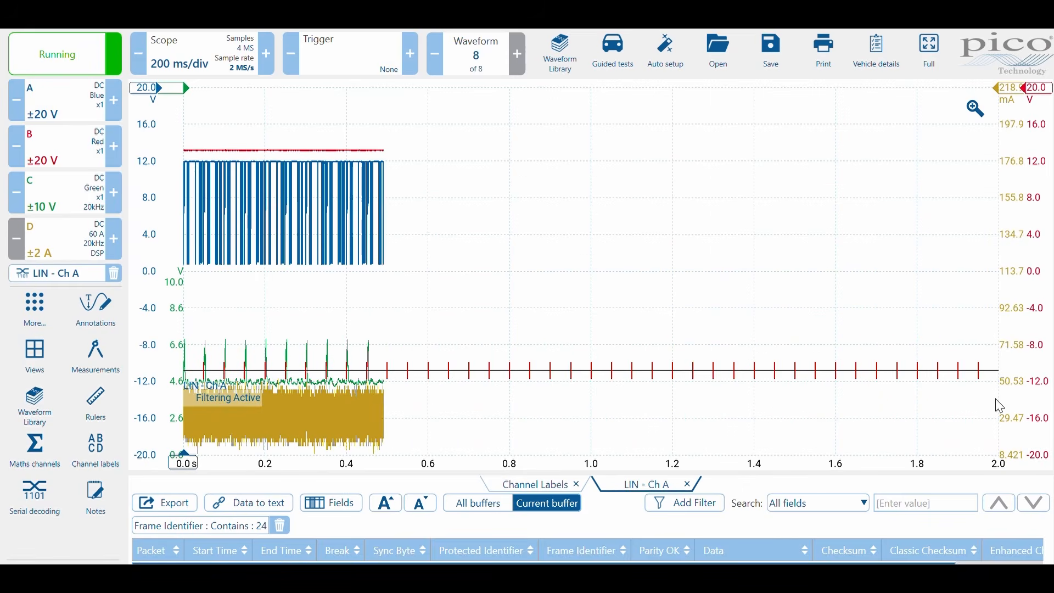
pyautogui.moveTo(175, 399); pyautogui.dragTo(175, 361)
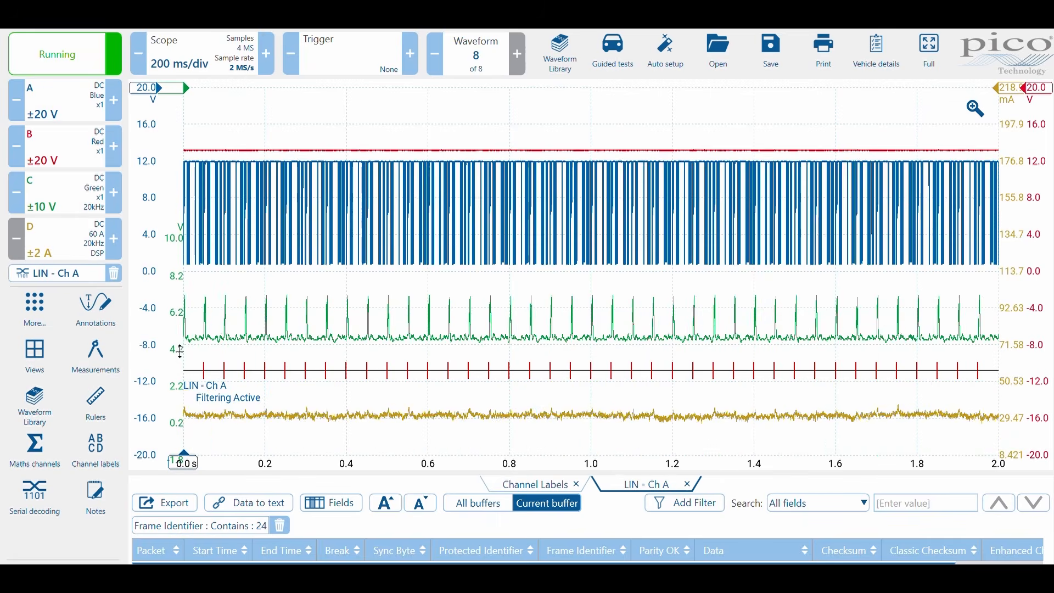
# Stop the capture and zoom in on the single decoded LIN frame between about 822 and 832 ms.
pyautogui.click(71, 55)
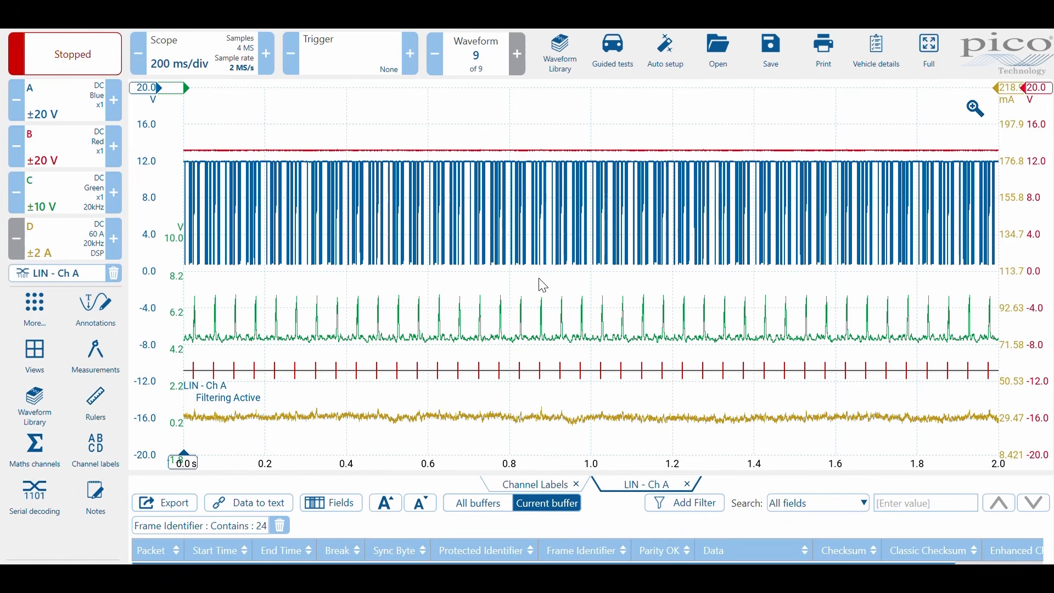
pyautogui.click(976, 109)
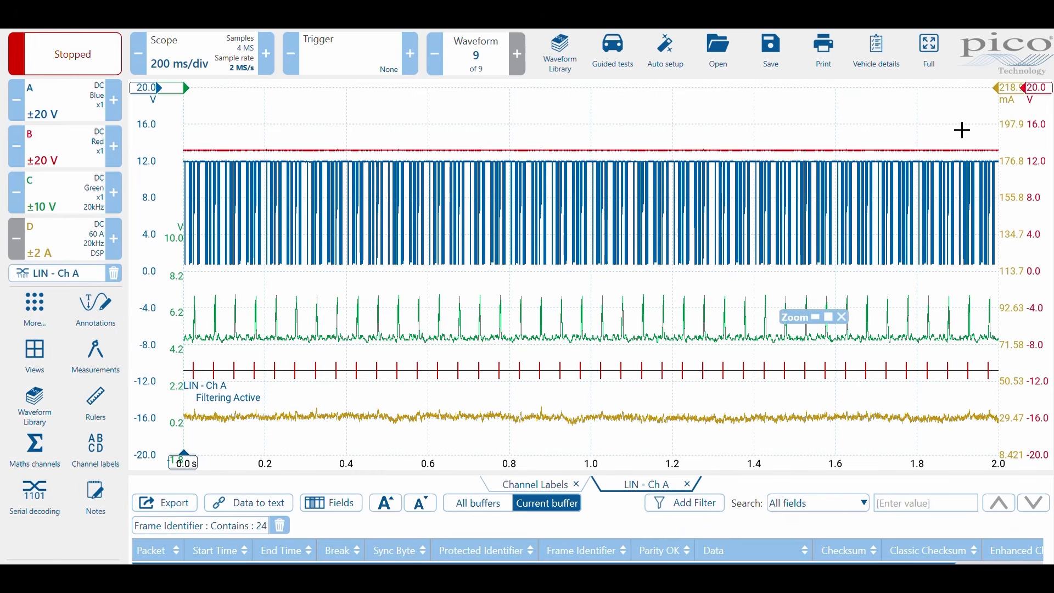
pyautogui.moveTo(493, 111); pyautogui.dragTo(551, 473)
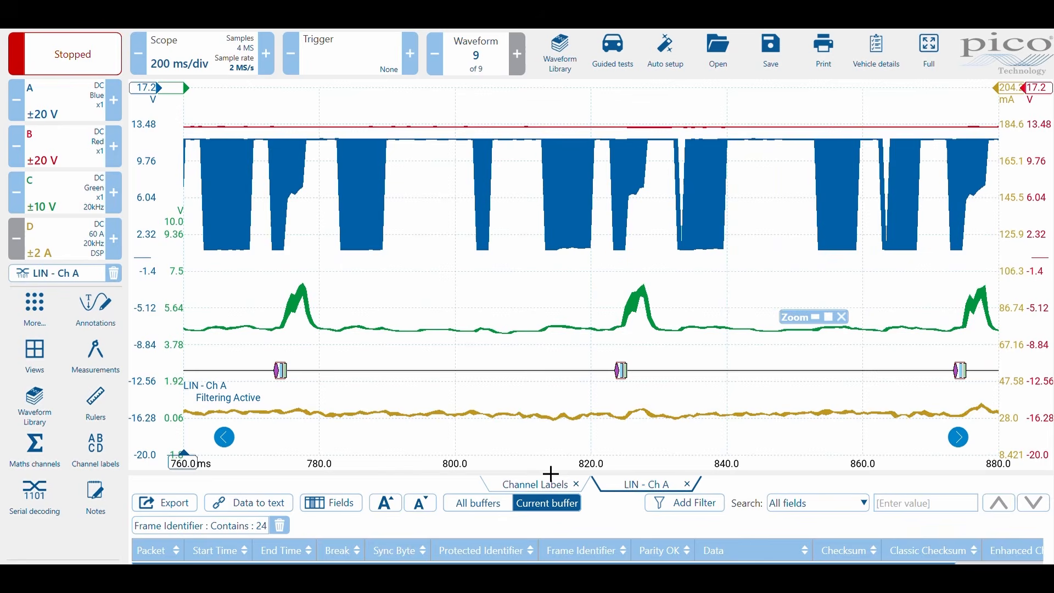
pyautogui.moveTo(596, 94); pyautogui.dragTo(686, 457)
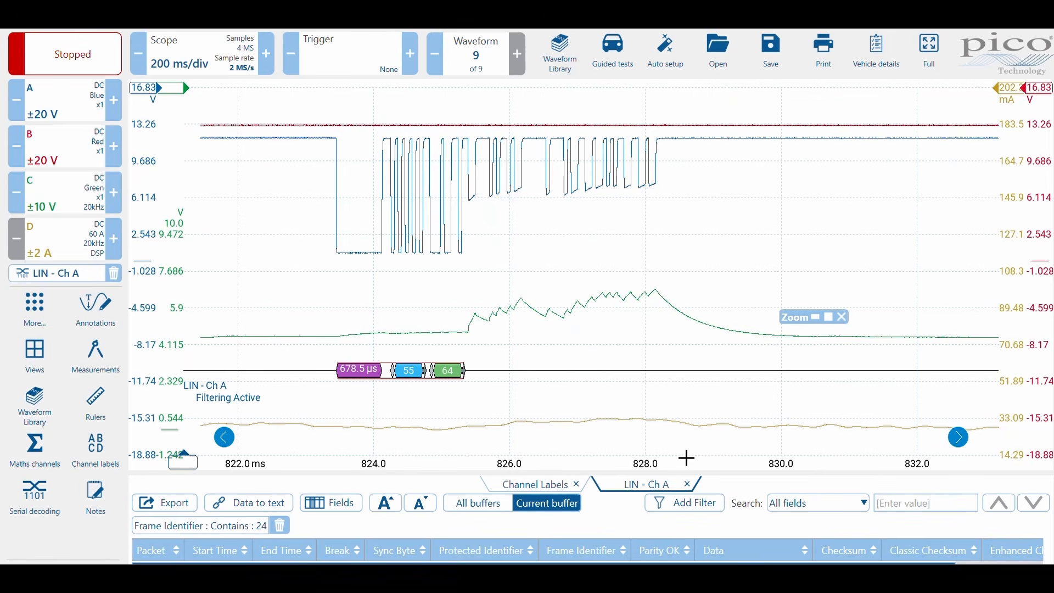
# Move the LIN decoder line up between channels A and C, and enlarge channel C to scale x2 with its trace shifted down.
pyautogui.moveTo(598, 379); pyautogui.dragTo(600, 282)
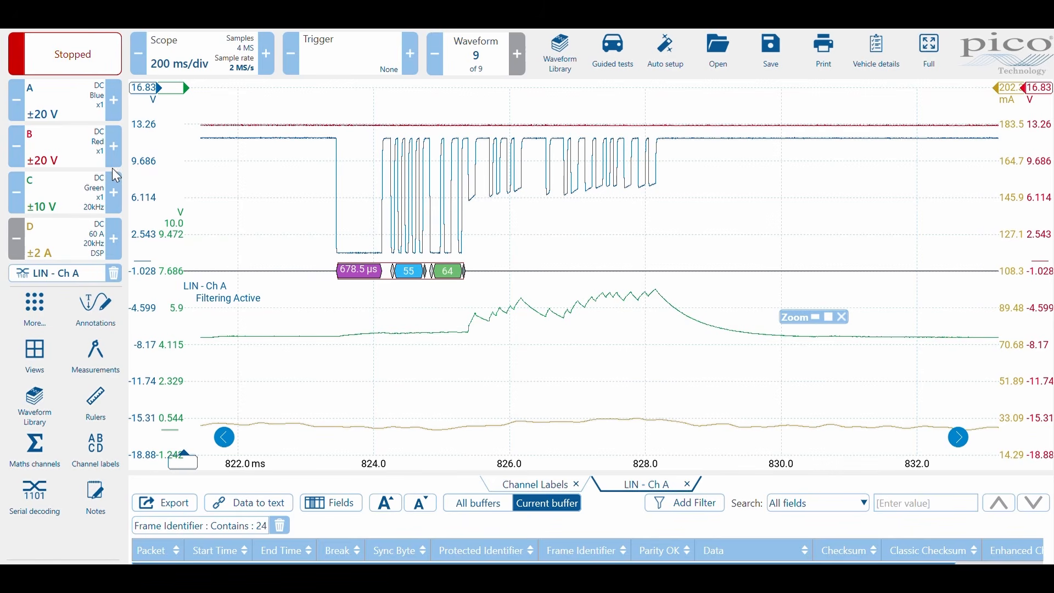
pyautogui.click(106, 192)
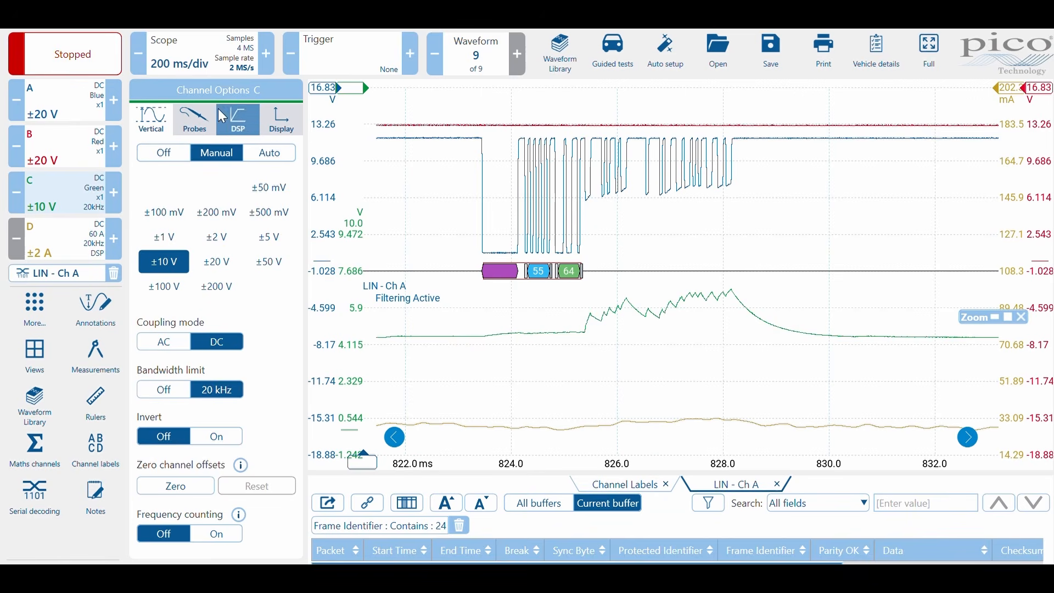
pyautogui.click(275, 132)
pyautogui.click(235, 219)
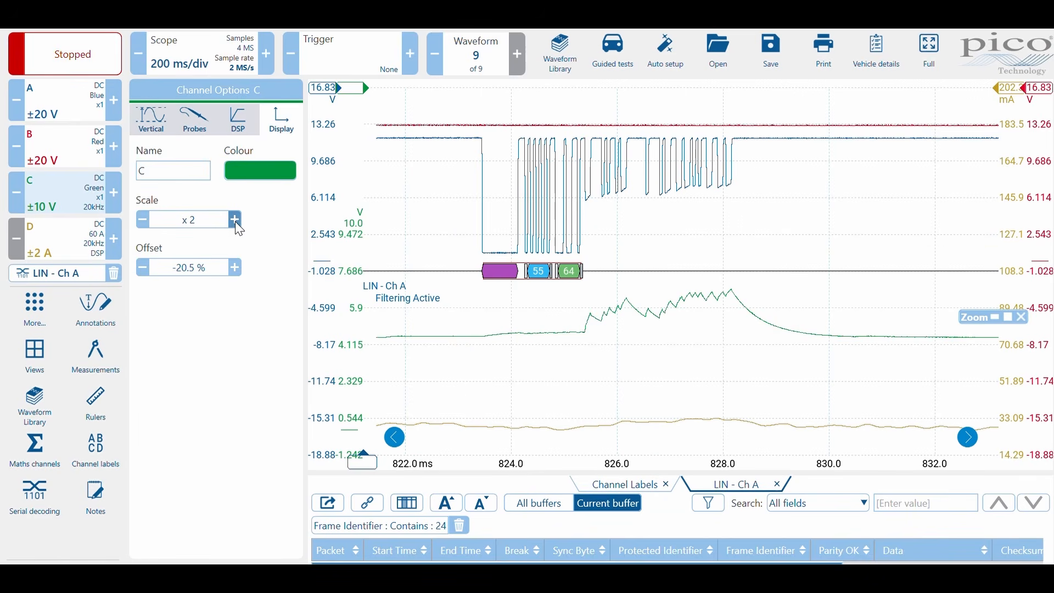
pyautogui.moveTo(367, 292); pyautogui.dragTo(369, 424)
pyautogui.click(852, 256)
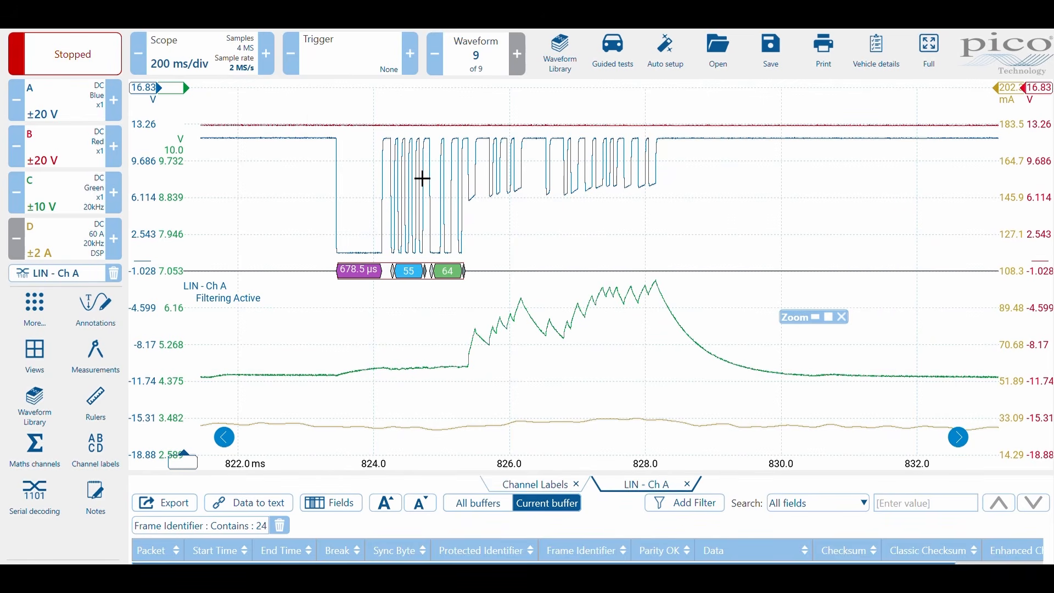
# Place channel A voltage rulers at 896.6 mV on the commander's low level and 6.296 V on the responder's low level.
pyautogui.moveTo(159, 100); pyautogui.dragTo(163, 264)
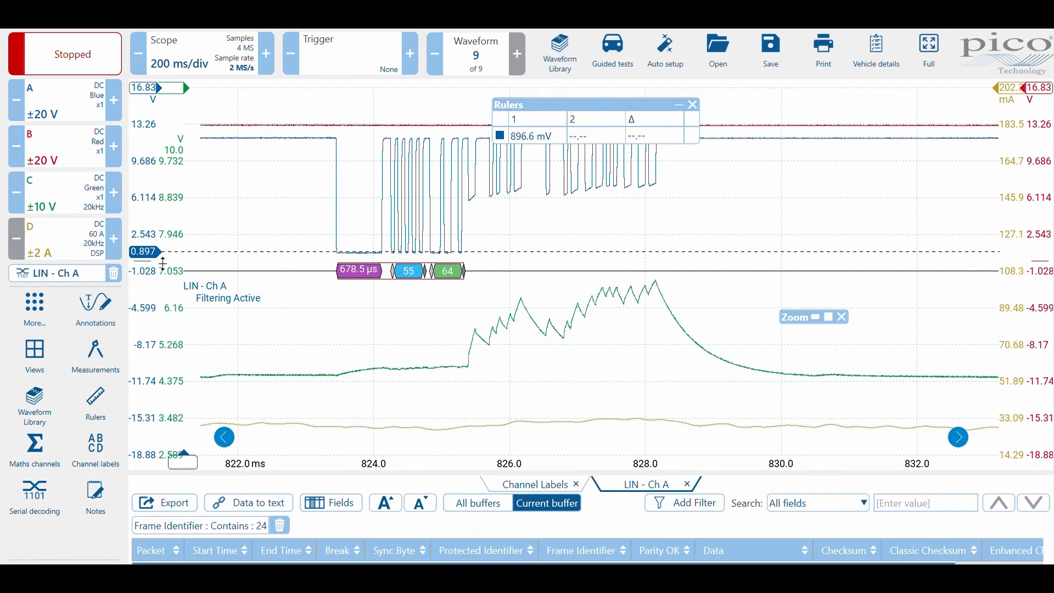
pyautogui.moveTo(154, 103); pyautogui.dragTo(171, 211)
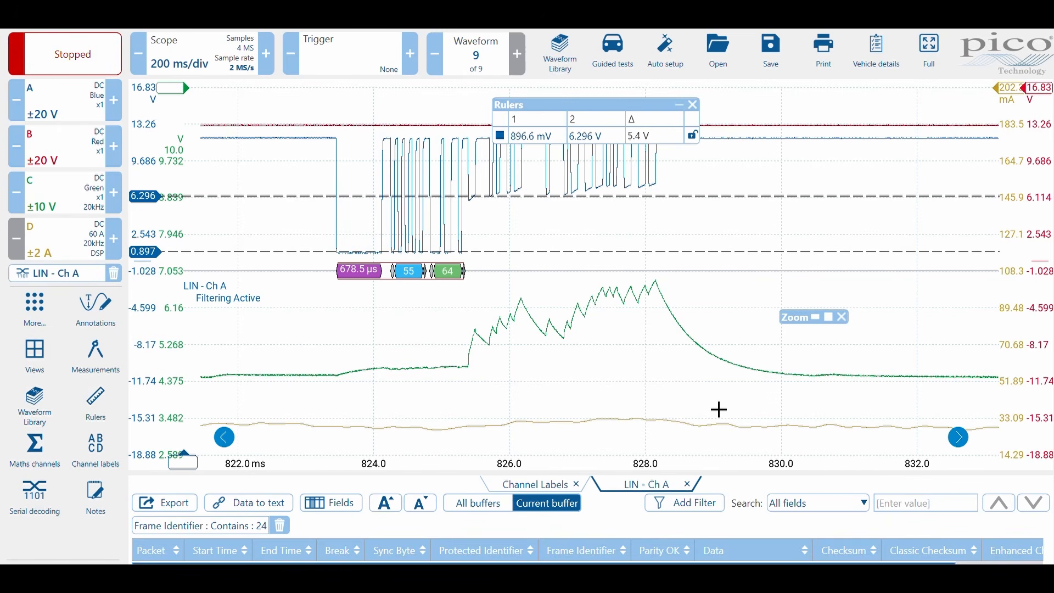
# Enlarge the packet table again, and reposition the decoder line and the ruler readings clear of the waveforms.
pyautogui.moveTo(733, 474); pyautogui.dragTo(753, 373)
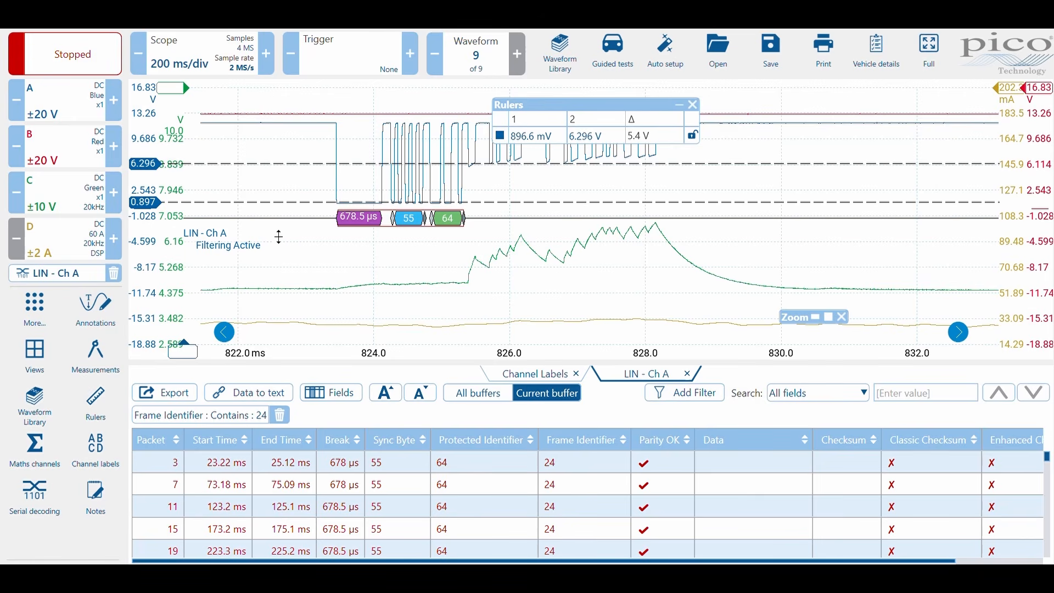
pyautogui.moveTo(281, 229); pyautogui.dragTo(282, 233)
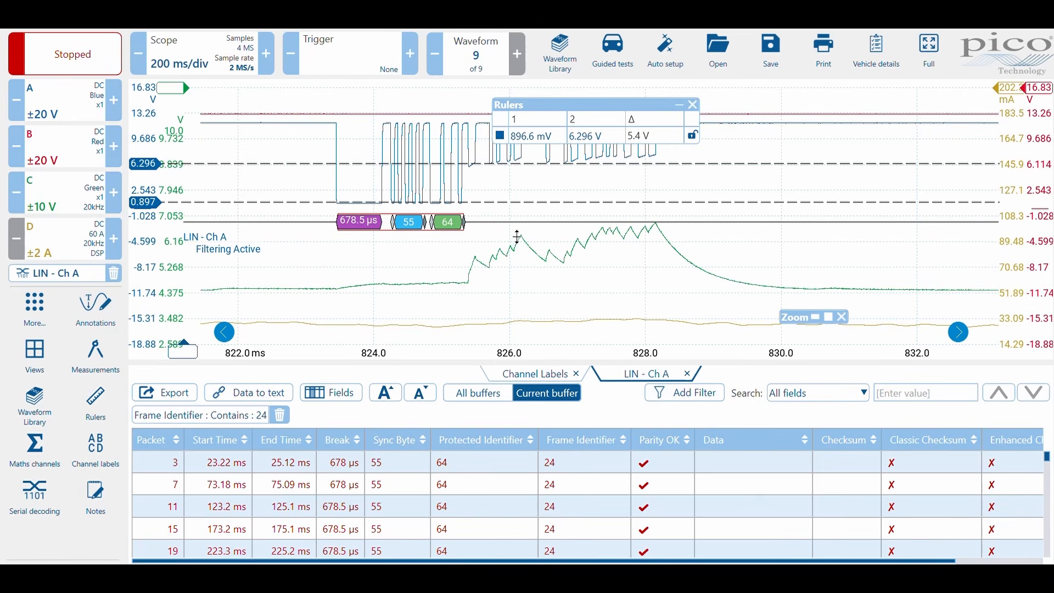
pyautogui.moveTo(614, 110); pyautogui.dragTo(877, 240)
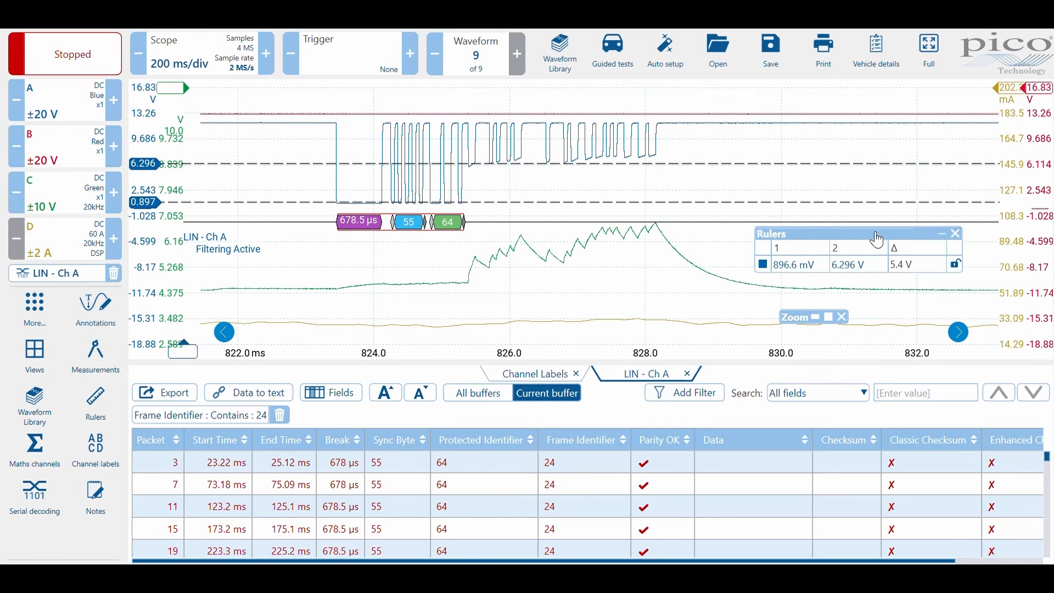
# Examine the frame 24 packets in the decoded table, down to packet 115, for response data and checksums.
pyautogui.click(606, 462)
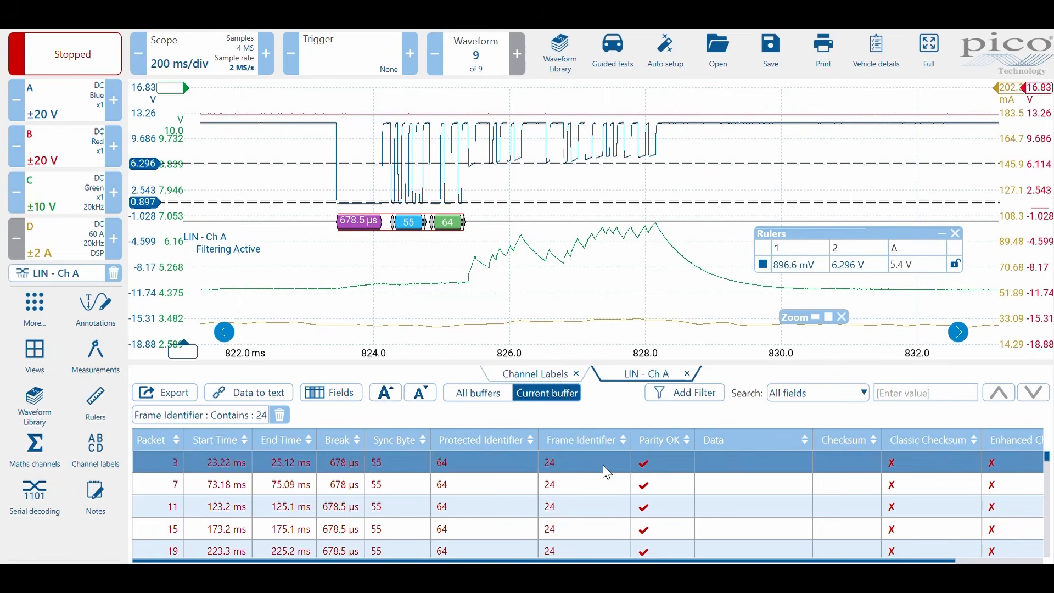
pyautogui.click(601, 475)
pyautogui.click(598, 498)
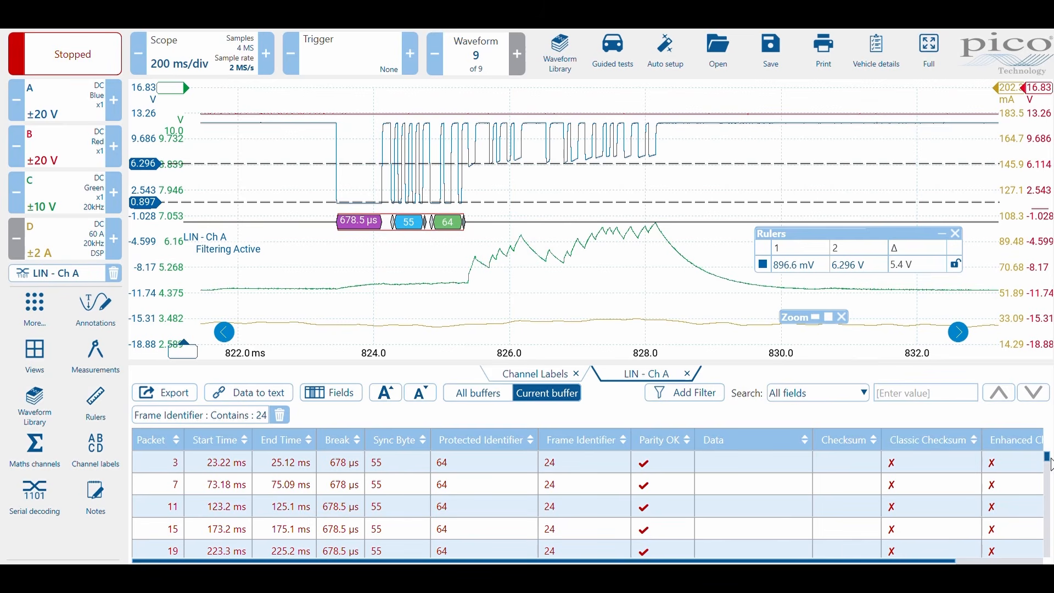
pyautogui.moveTo(1048, 463); pyautogui.dragTo(1043, 526)
pyautogui.click(446, 499)
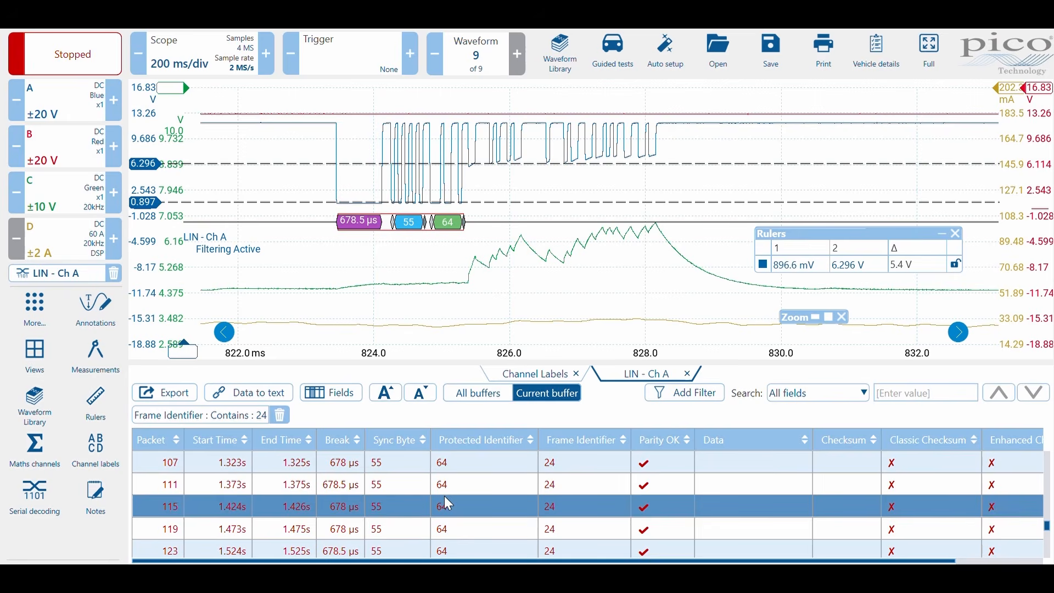
# Inspect frame 24 packet 115 on the waveforms from the preceding packet to the end of its response, including its decoded packet details.
pyautogui.doubleClick(444, 514)
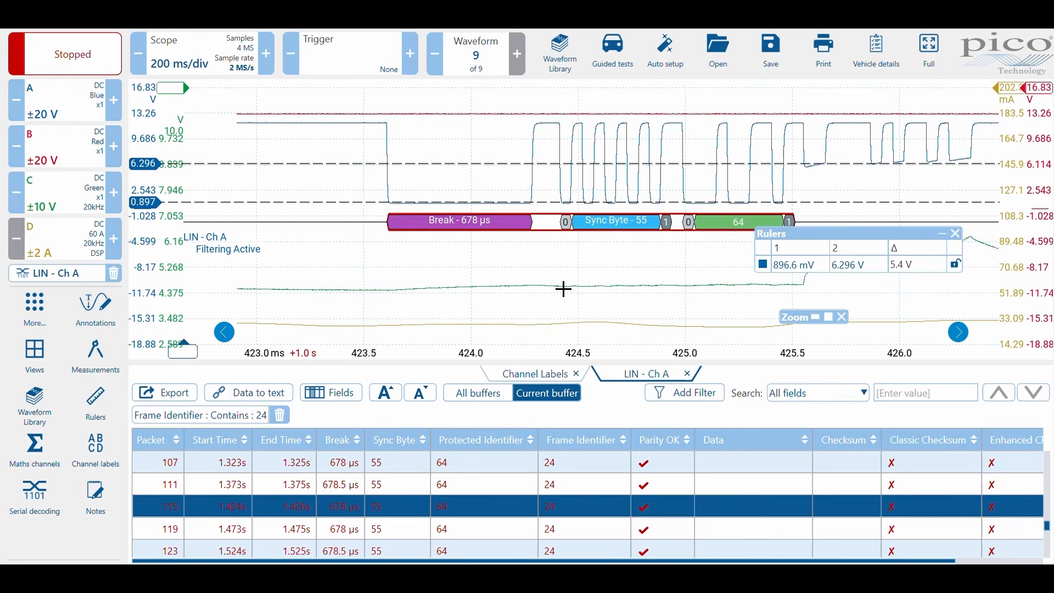
pyautogui.scroll(-5, 564, 289)
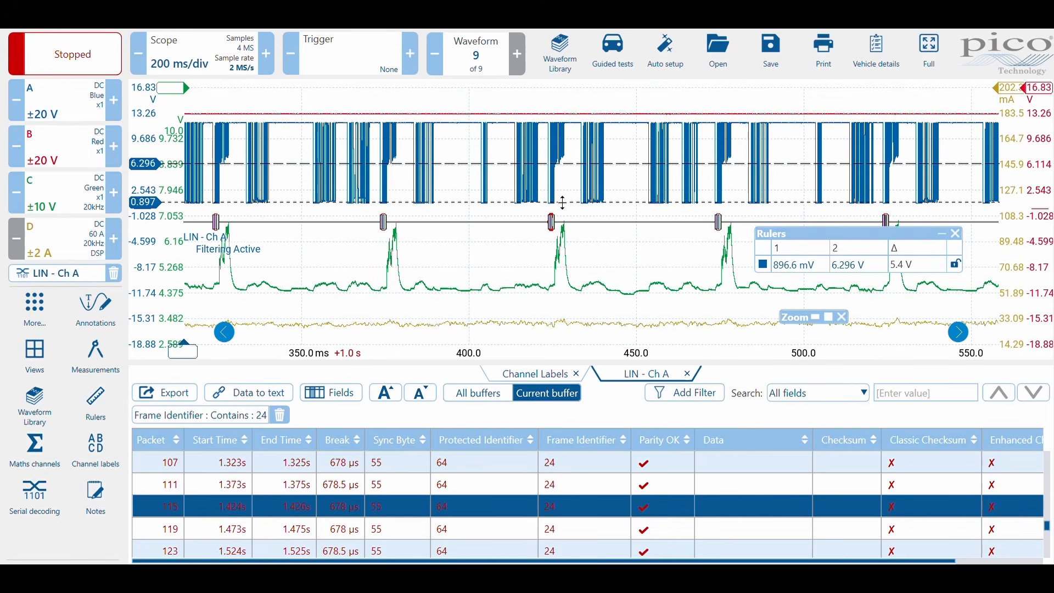
pyautogui.doubleClick(363, 509)
pyautogui.click(829, 317)
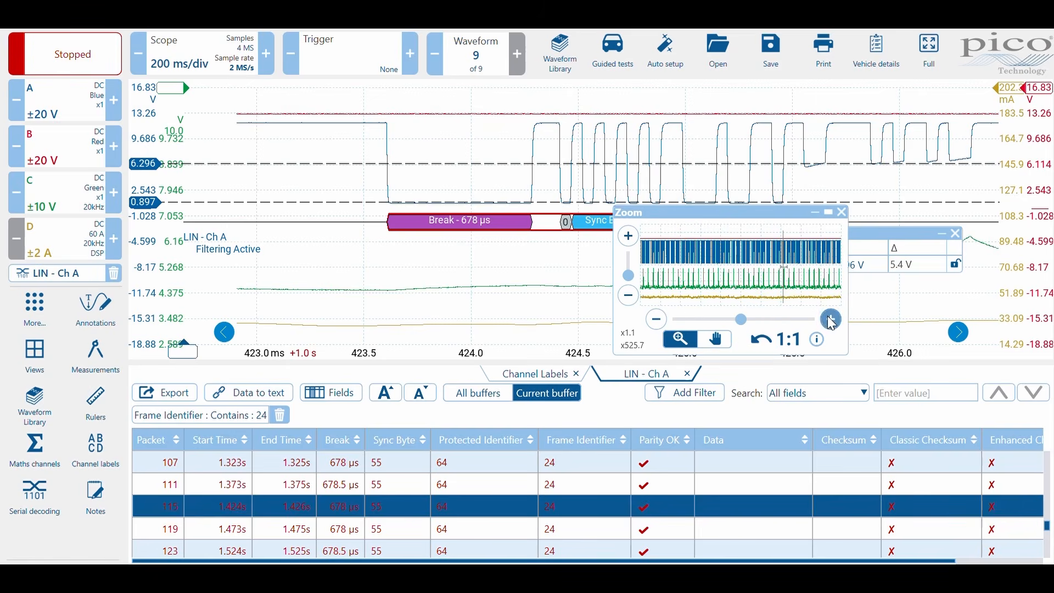
pyautogui.click(762, 342)
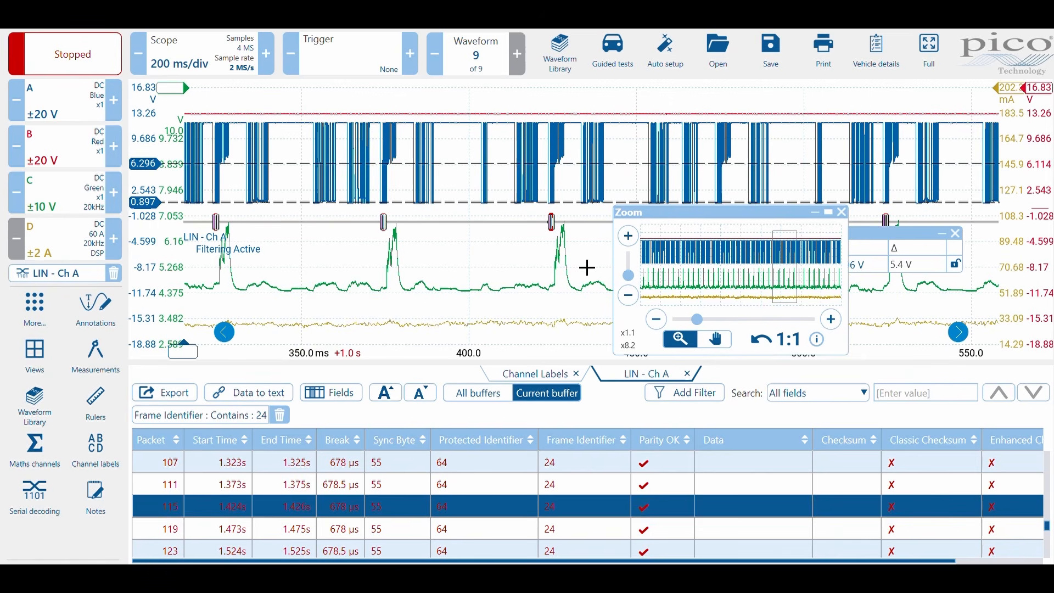
pyautogui.moveTo(526, 95); pyautogui.dragTo(596, 341)
pyautogui.click(814, 213)
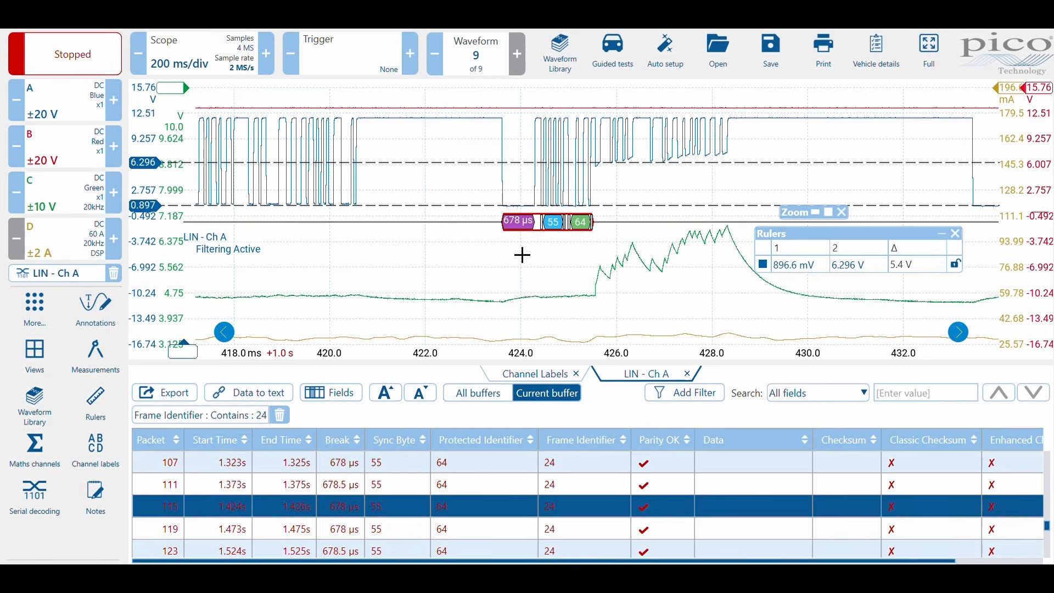
pyautogui.moveTo(531, 240)
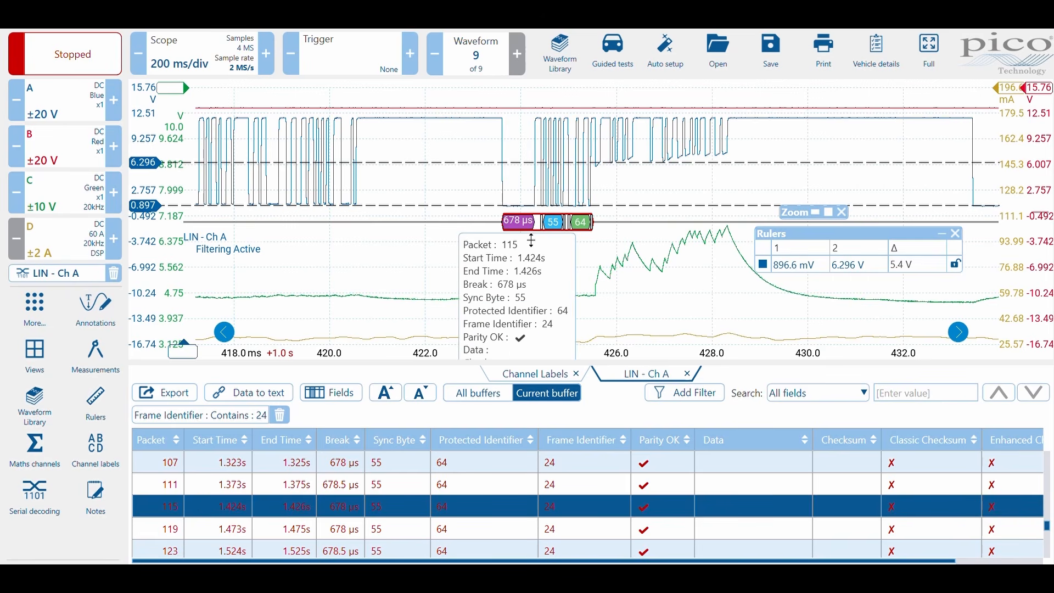
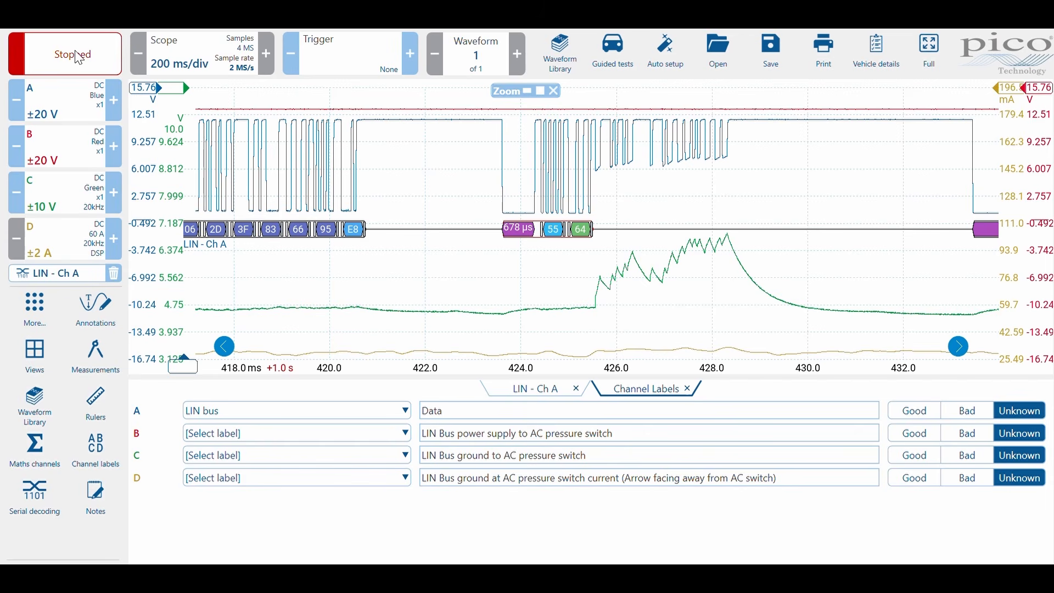
# Start a new capture with the found probes, including the pressure sensor on channel B, and close the zoom overview.
pyautogui.click(79, 58)
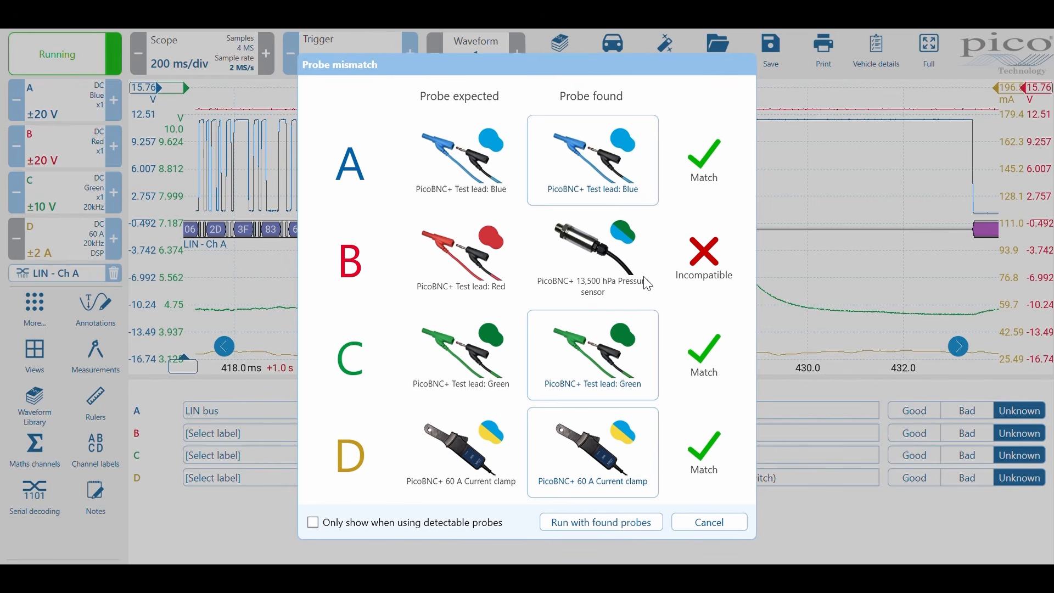
pyautogui.click(625, 520)
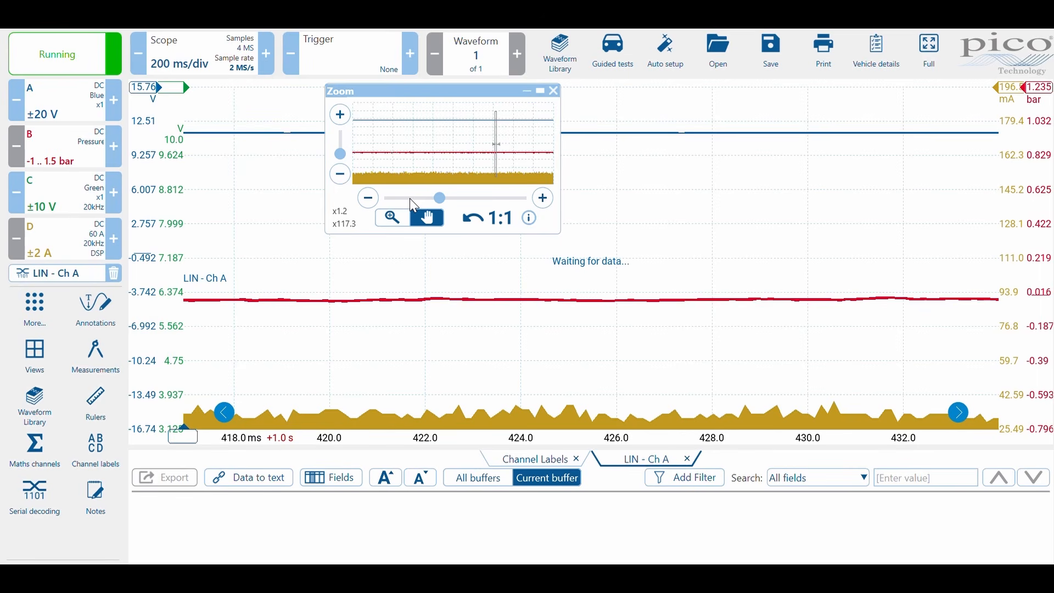
pyautogui.click(555, 92)
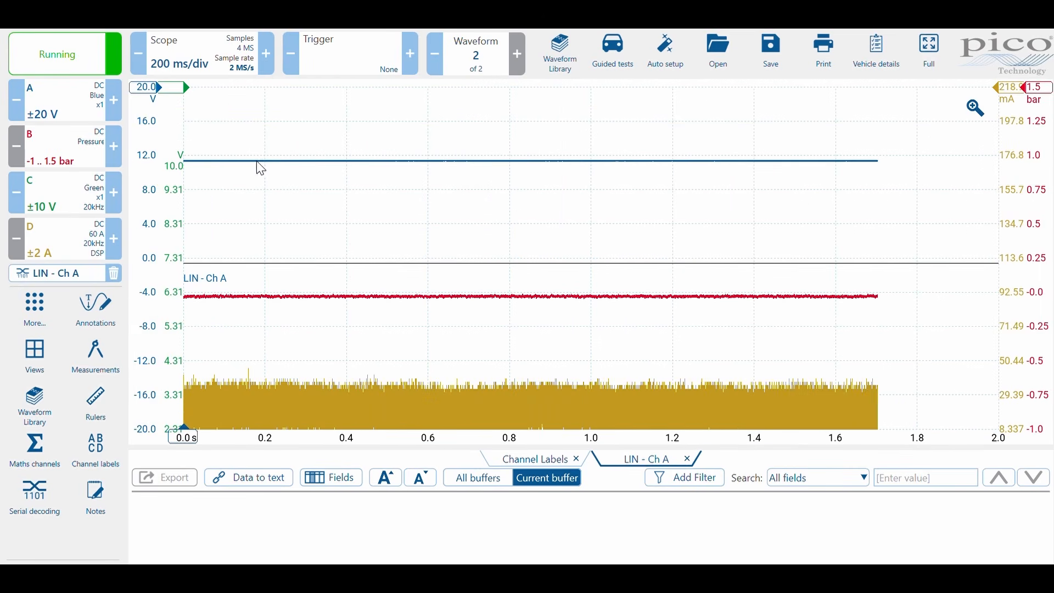
# Set channel B's pressure range to -1.5 to 13.5 bar.
pyautogui.click(72, 151)
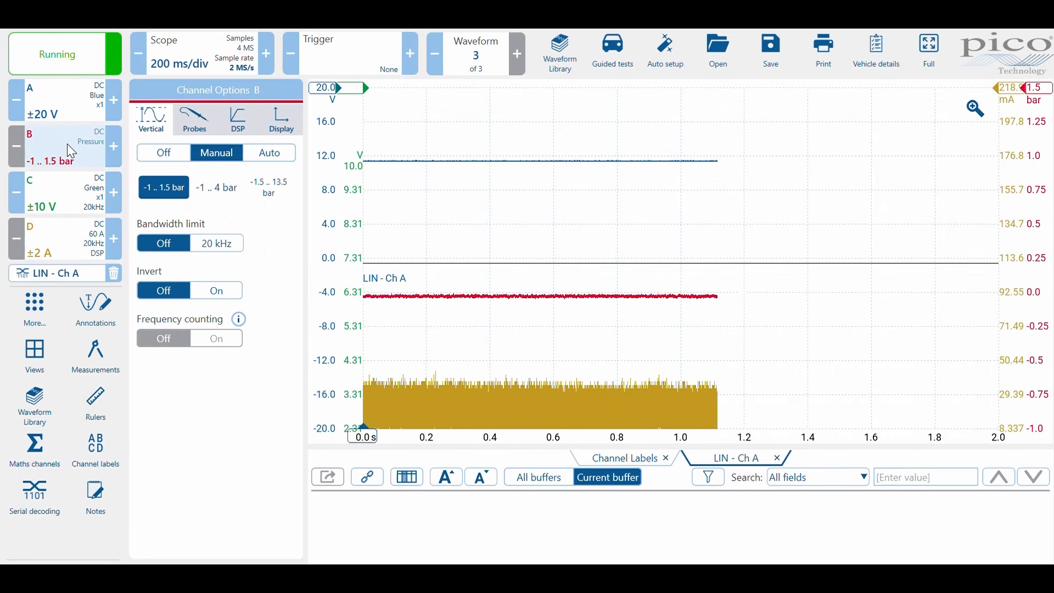
pyautogui.click(264, 188)
pyautogui.click(549, 226)
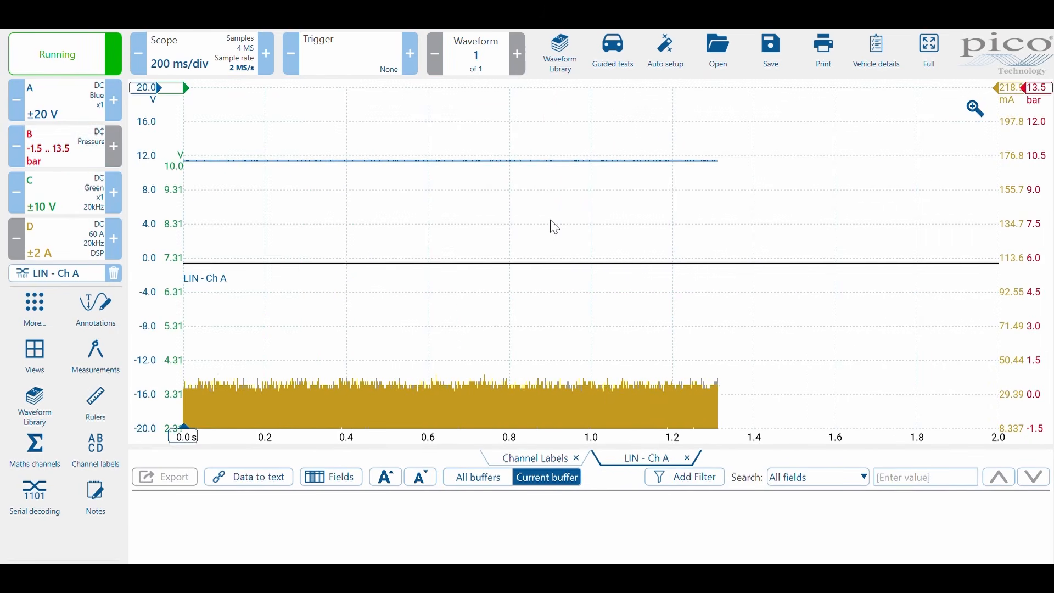
# Switch off the 1 kHz low pass filter on current clamp channel D.
pyautogui.click(62, 244)
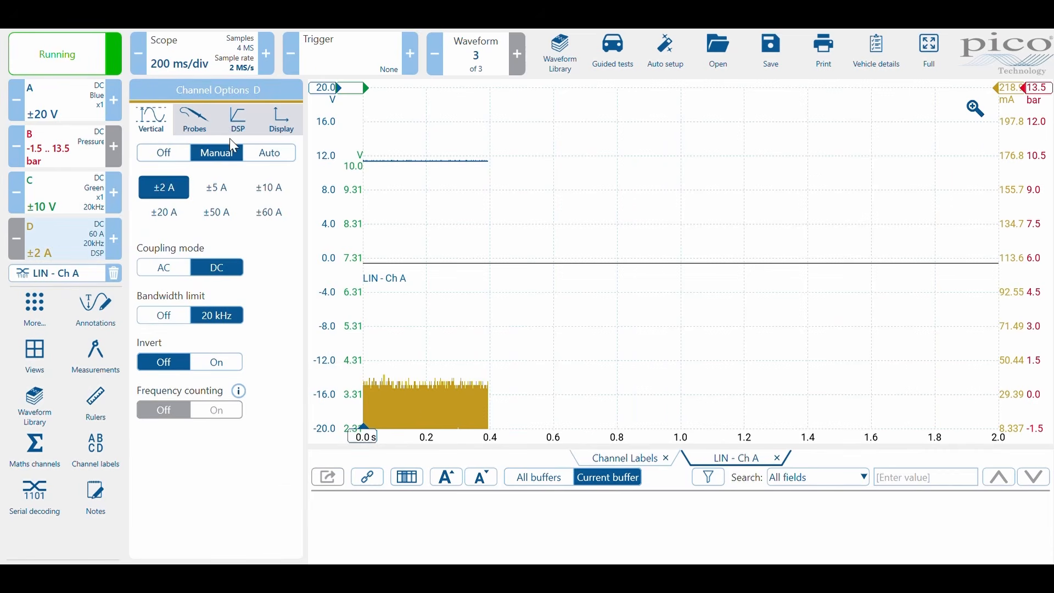
pyautogui.click(241, 130)
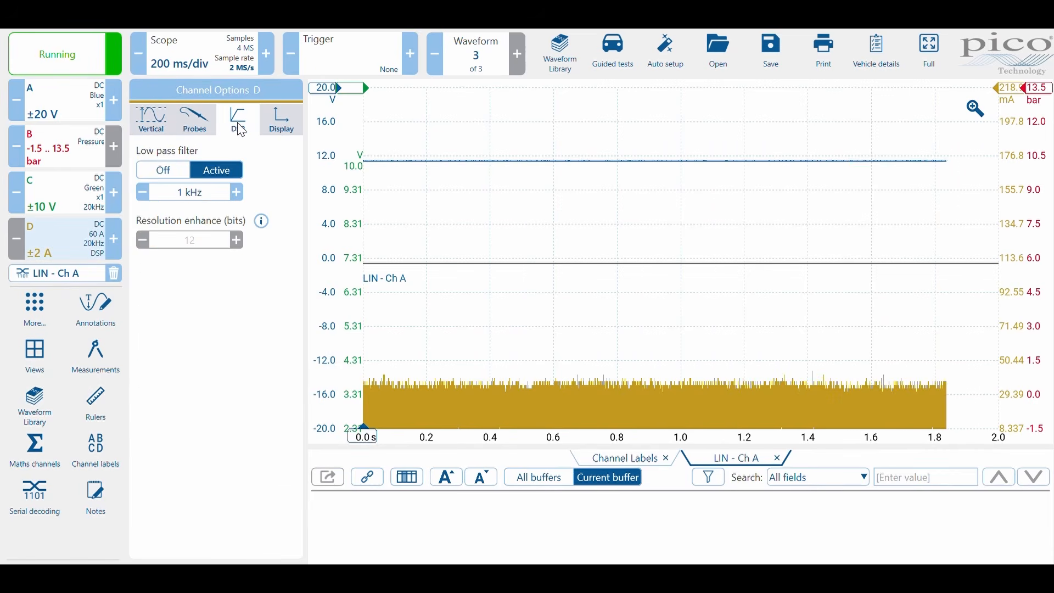
pyautogui.click(163, 169)
pyautogui.click(621, 334)
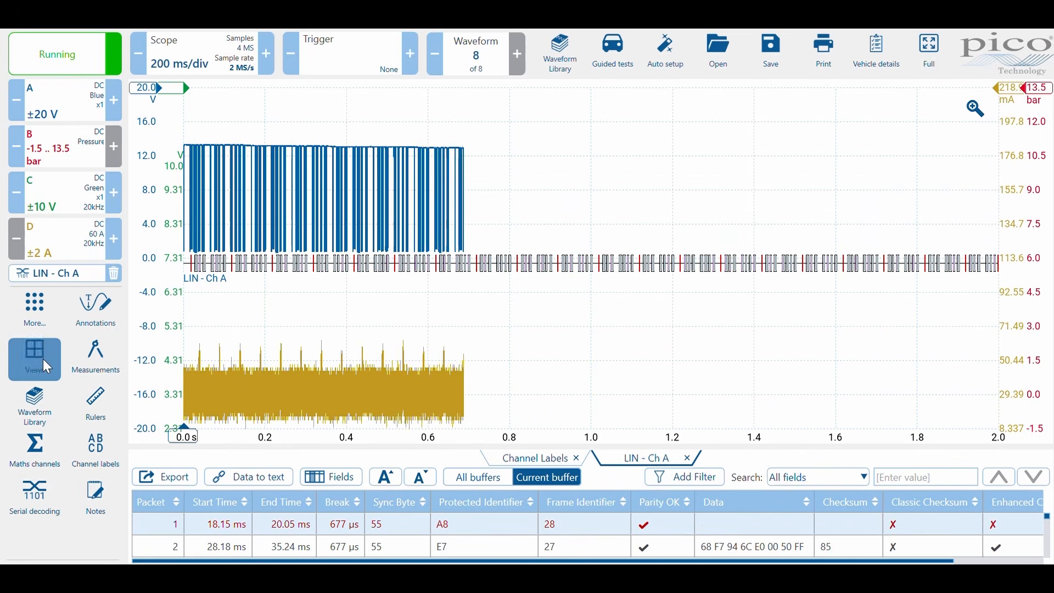
# Reset the axis layout of Scope 1 and shift channel D's trace down to just below the channel B pressure trace.
pyautogui.click(43, 358)
pyautogui.click(245, 453)
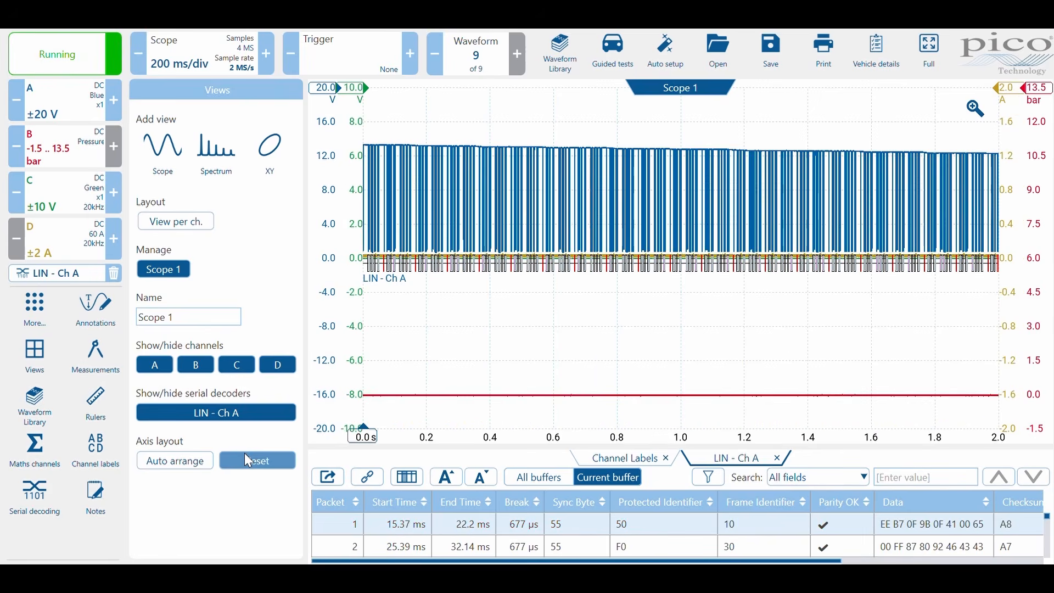
pyautogui.click(489, 355)
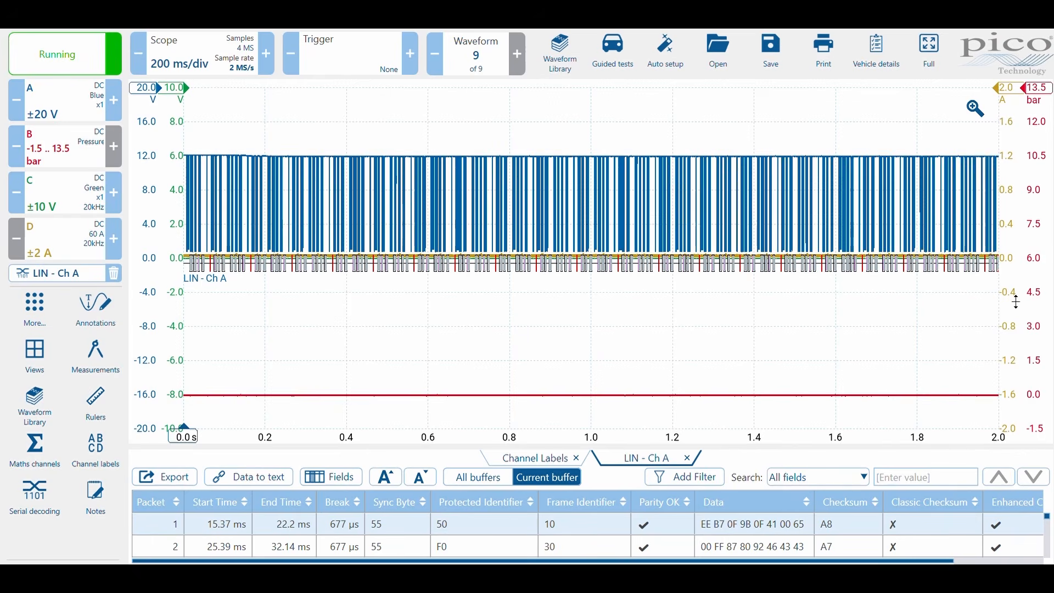
pyautogui.moveTo(1014, 314); pyautogui.dragTo(1011, 460)
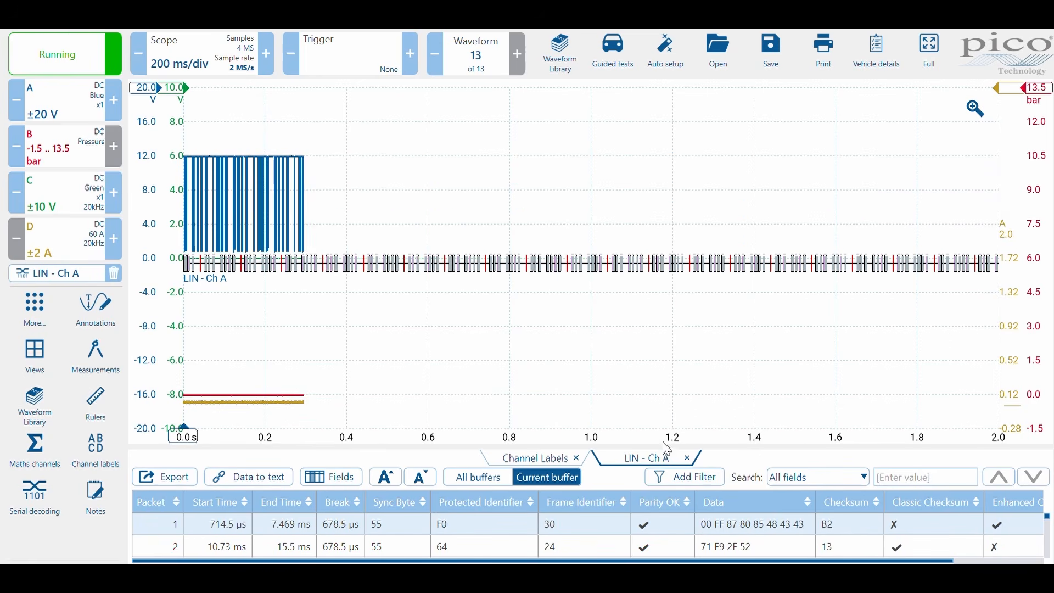
# Filter the LIN packets to frame identifiers containing 24 and enlarge the packet table to show more rows.
pyautogui.click(693, 479)
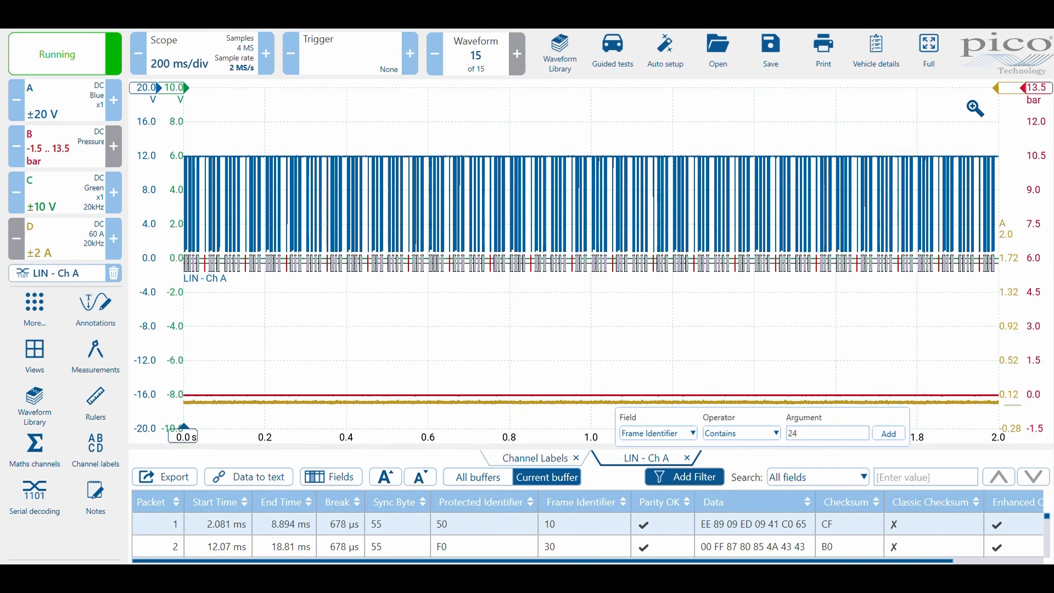
pyautogui.press('Return')
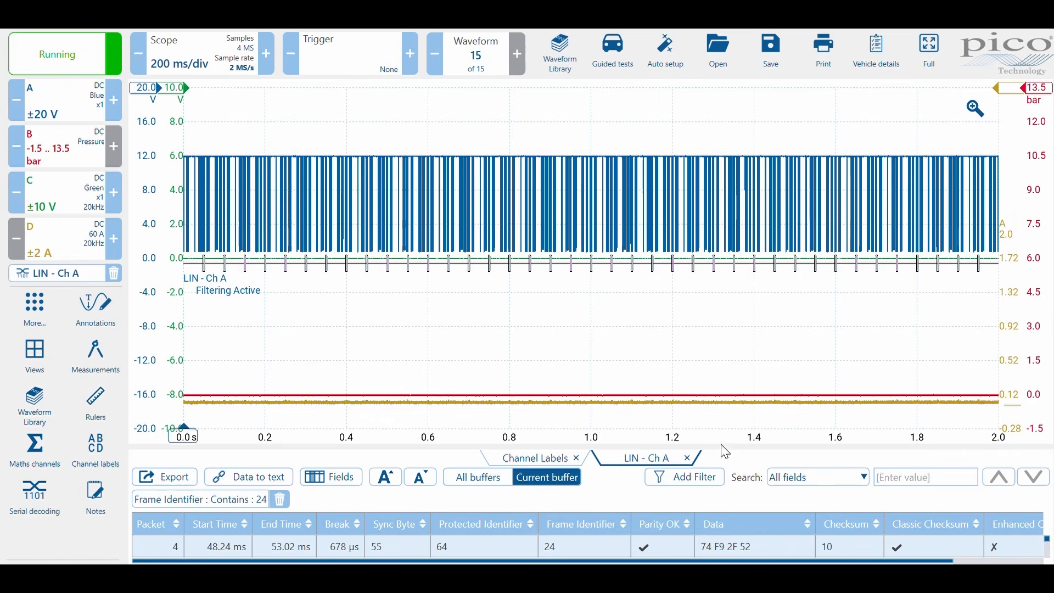
pyautogui.moveTo(725, 451); pyautogui.dragTo(759, 360)
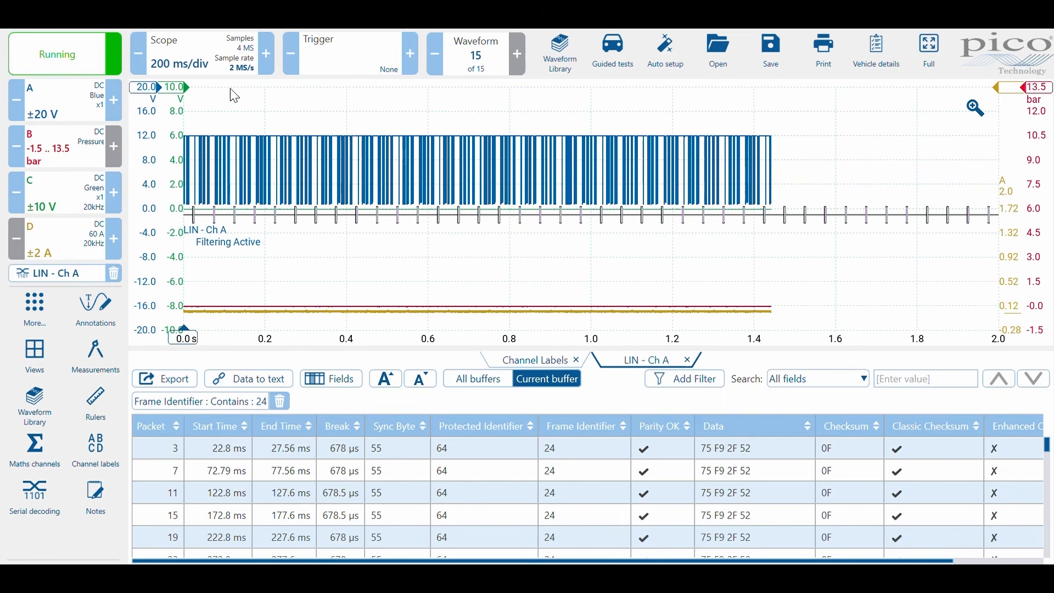
# Stop the capture and place time rulers at 406.7 ms and 615.5 ms.
pyautogui.press('space')
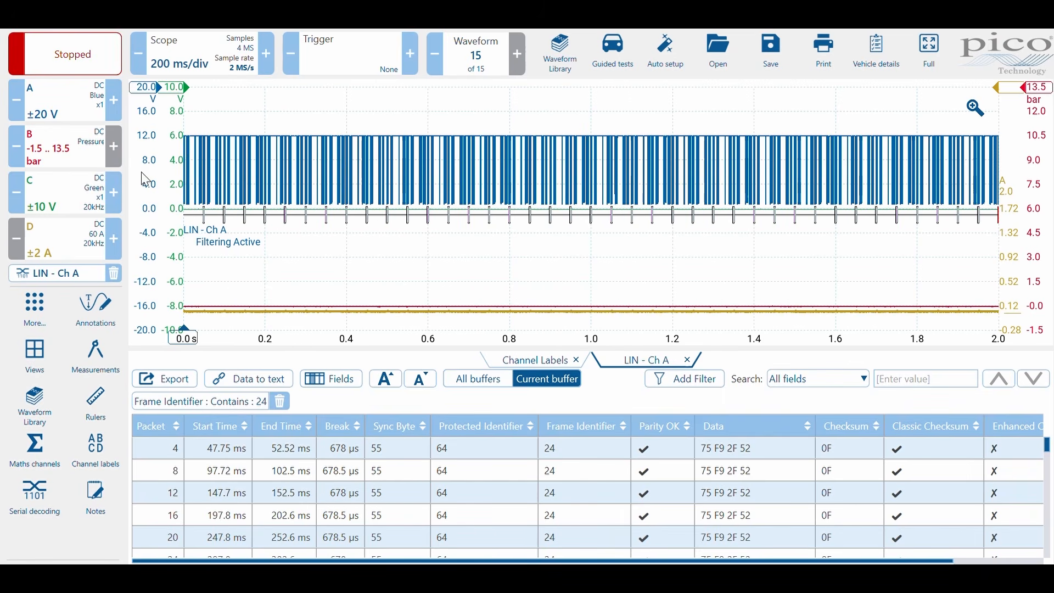
pyautogui.moveTo(189, 343); pyautogui.dragTo(363, 351)
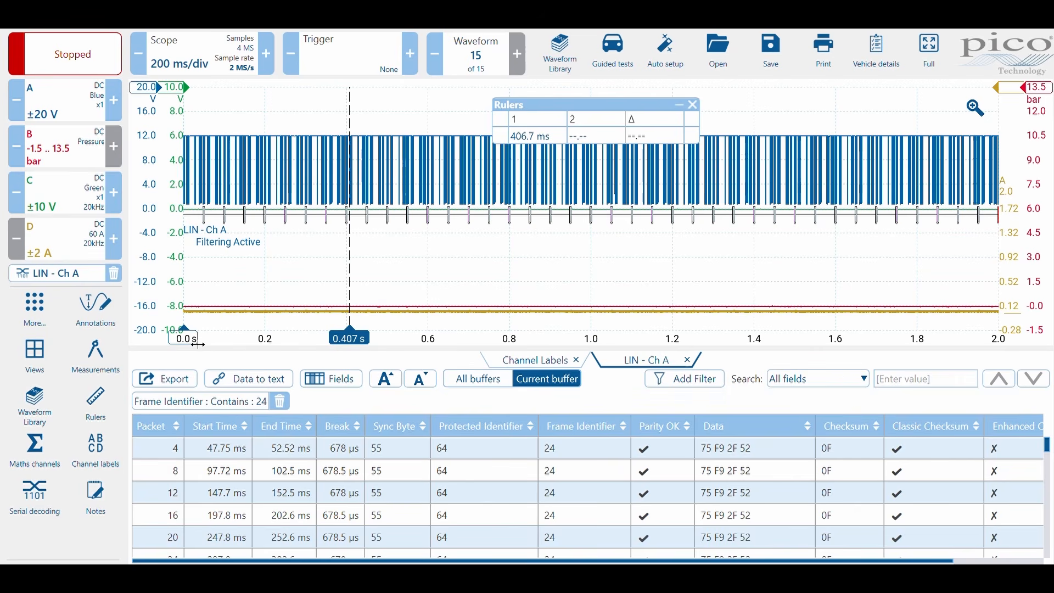
pyautogui.moveTo(198, 344); pyautogui.dragTo(445, 346)
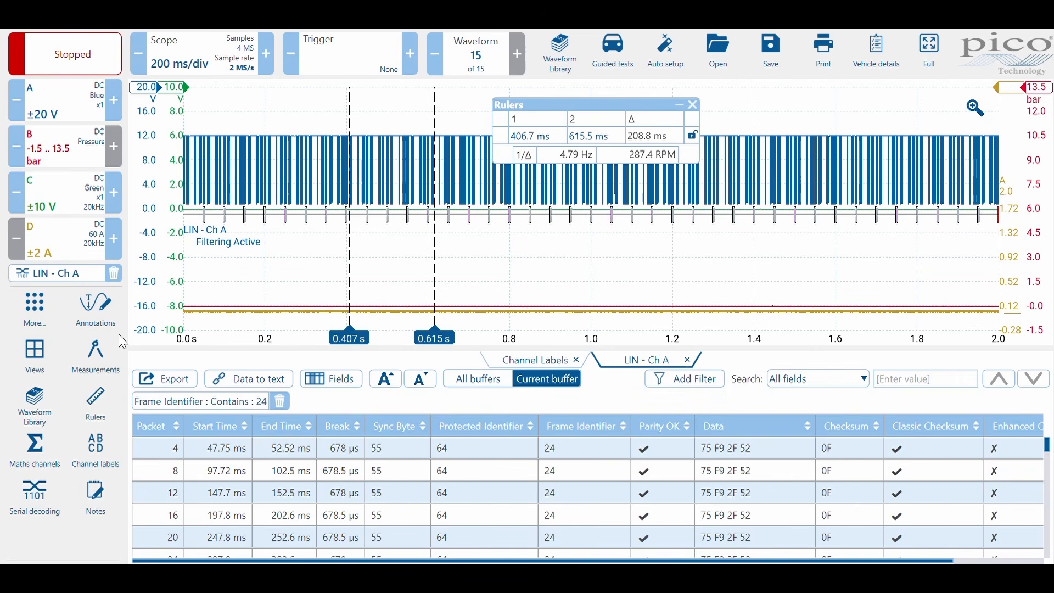
# Add a mean measurement for the channel B pressure signal.
pyautogui.click(101, 351)
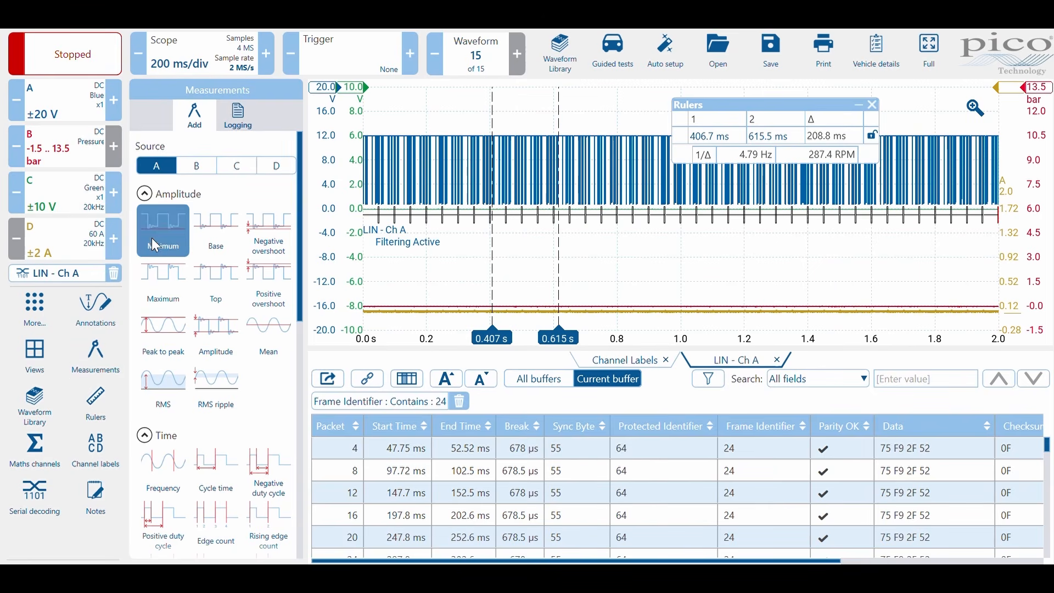
pyautogui.click(195, 163)
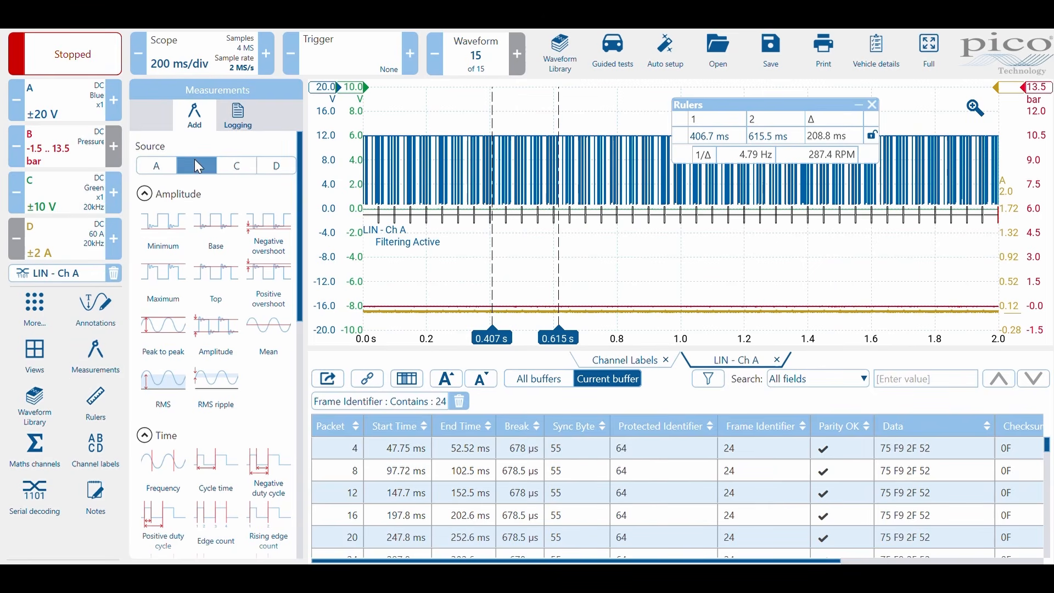
pyautogui.click(262, 324)
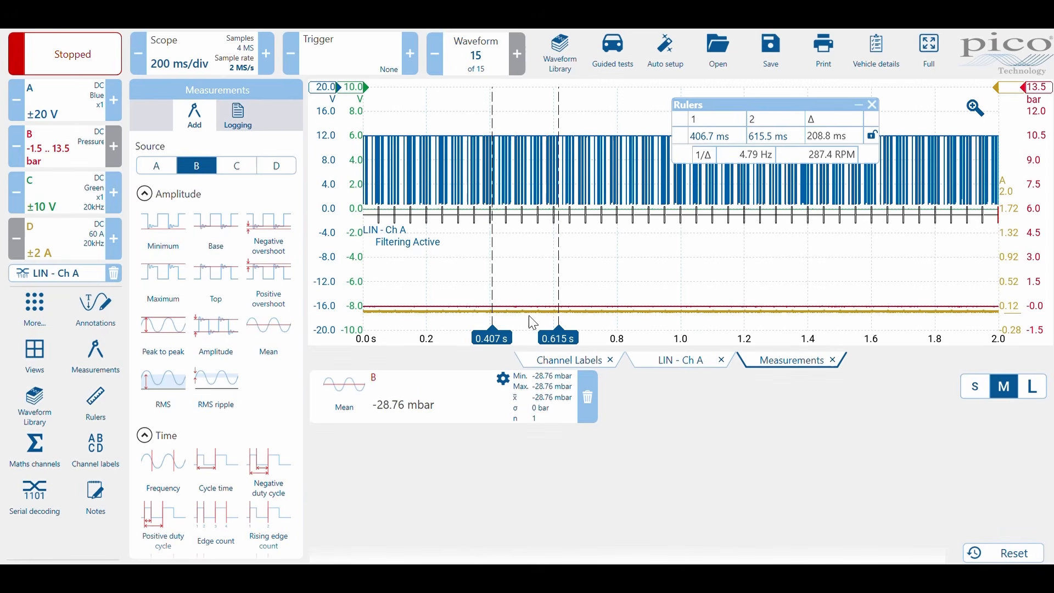
pyautogui.click(632, 510)
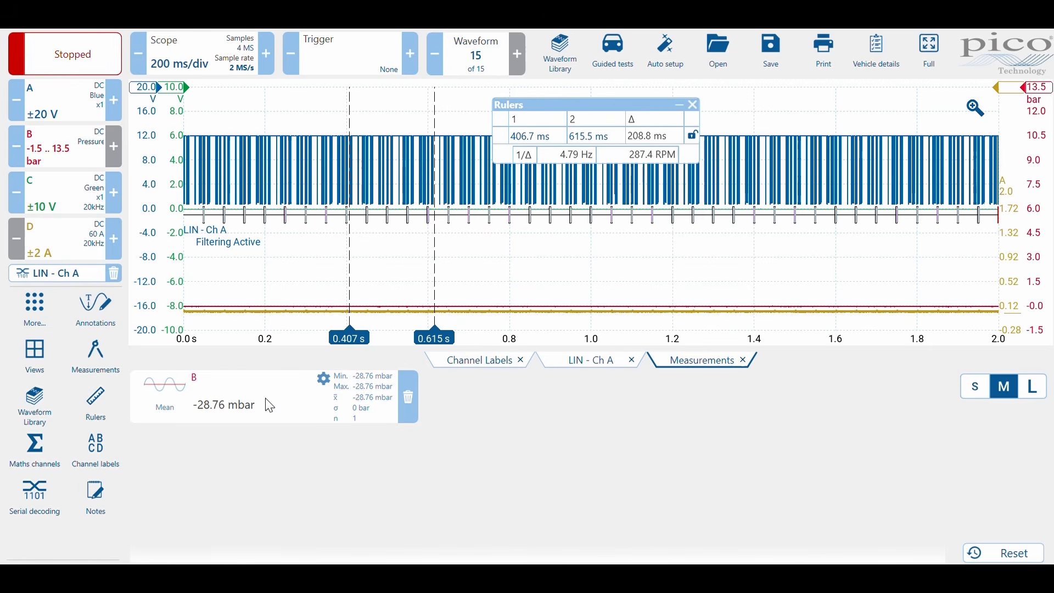
# Record another capture with the pressure applied, stop it, and show the decoded LIN packet table.
pyautogui.click(92, 58)
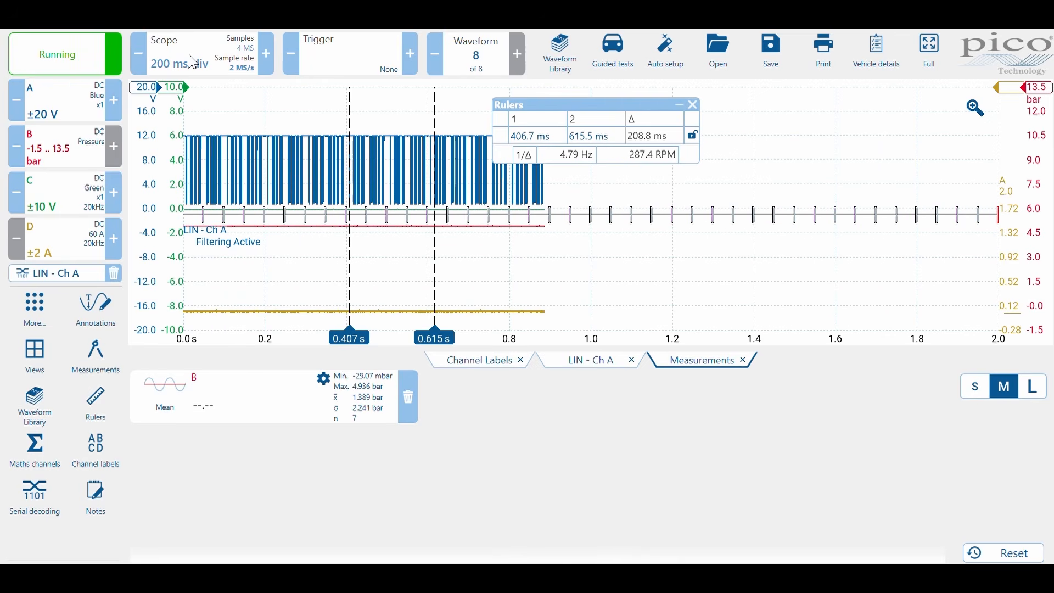
pyautogui.click(74, 53)
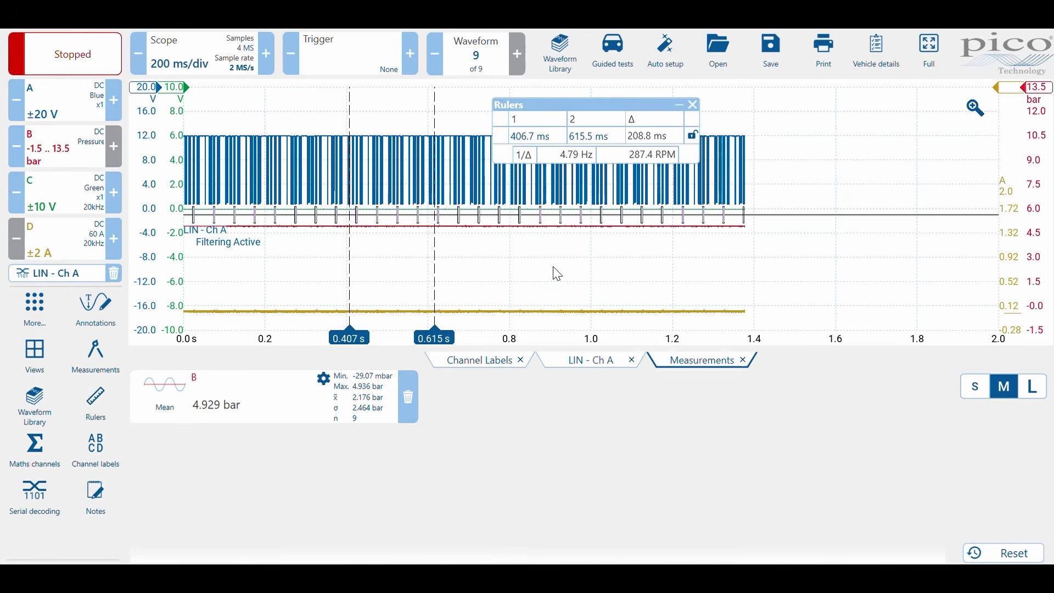
pyautogui.click(616, 362)
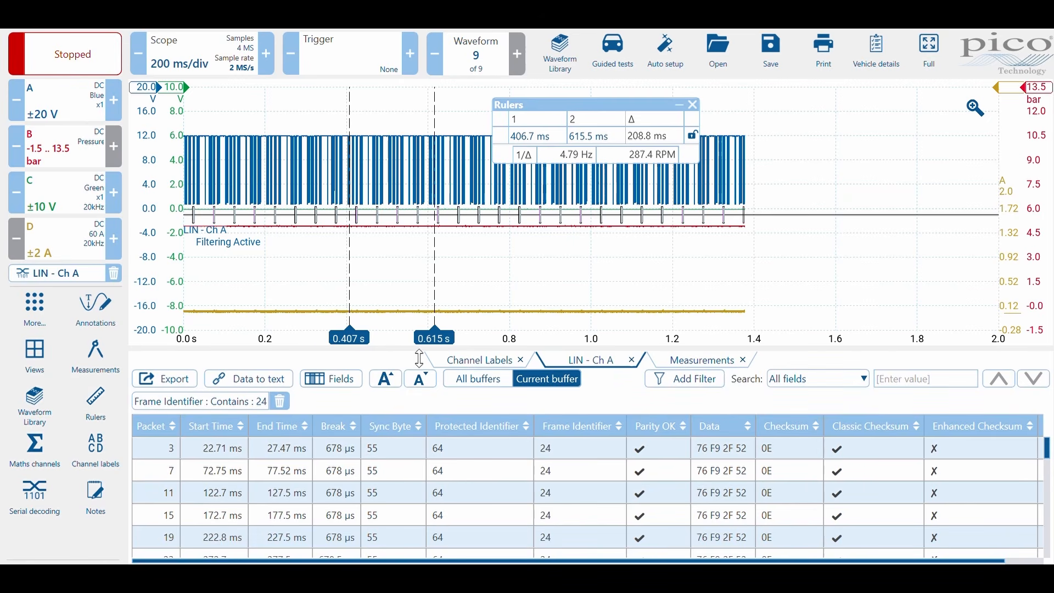
# Set the channel A LIN decoder to decode only between the time rulers.
pyautogui.click(70, 272)
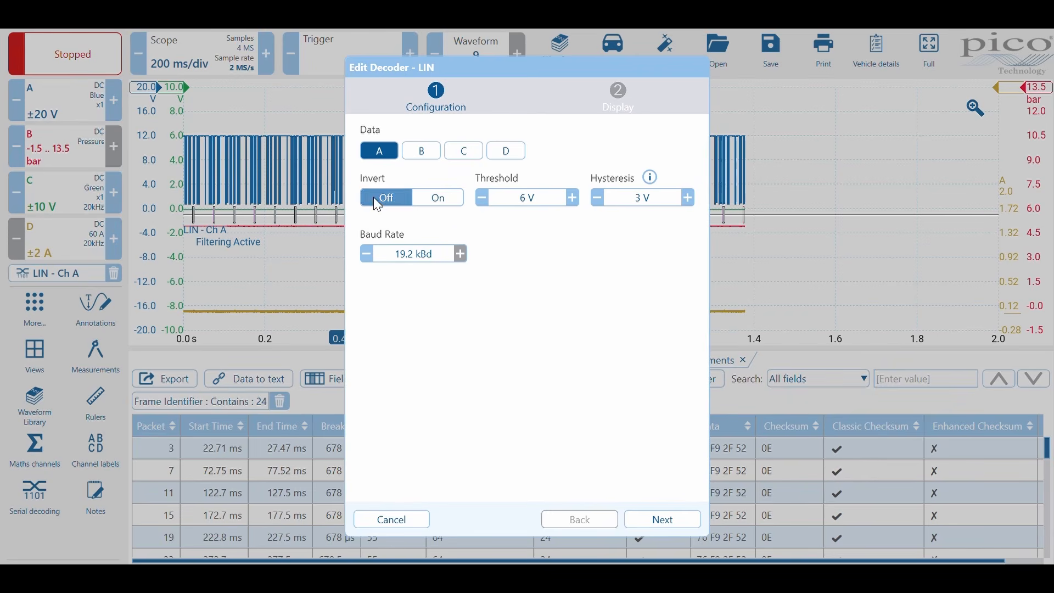
pyautogui.click(651, 515)
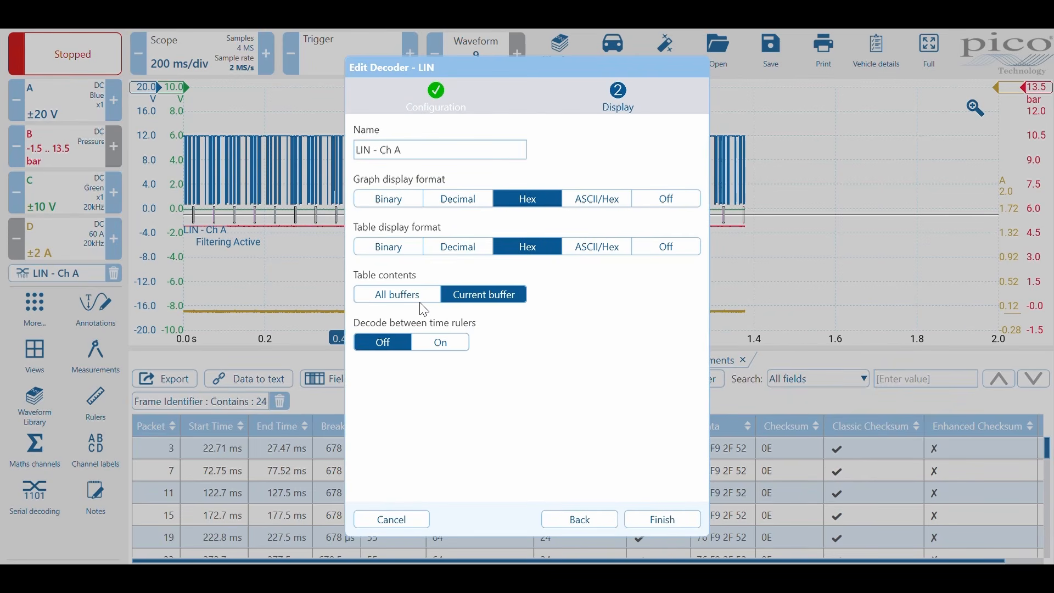
pyautogui.click(446, 349)
pyautogui.click(656, 518)
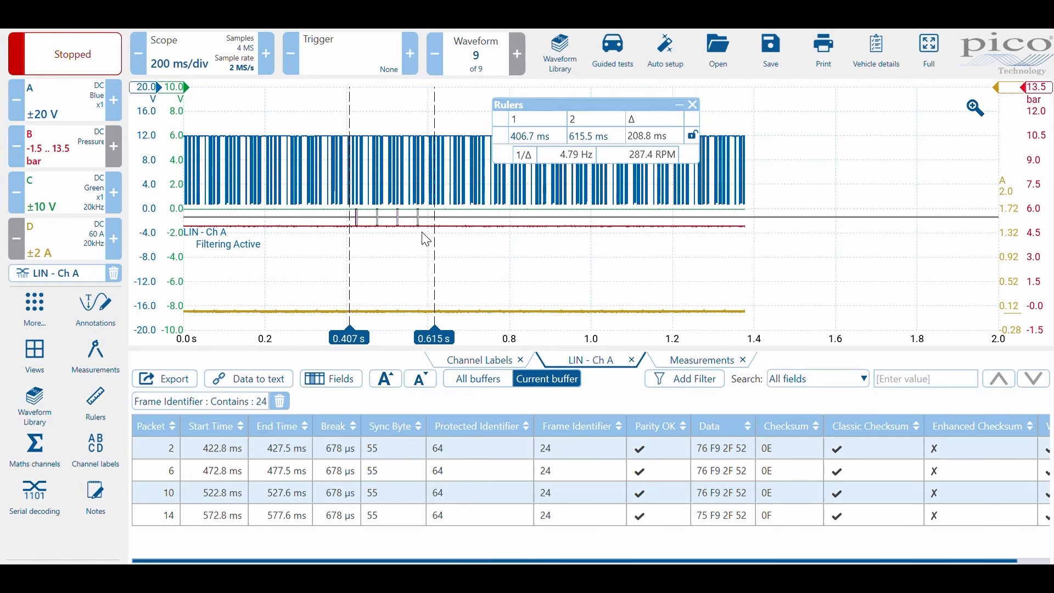
# Turn off decoding between the time rulers for the channel A LIN decoder and restart the capture.
pyautogui.click(64, 275)
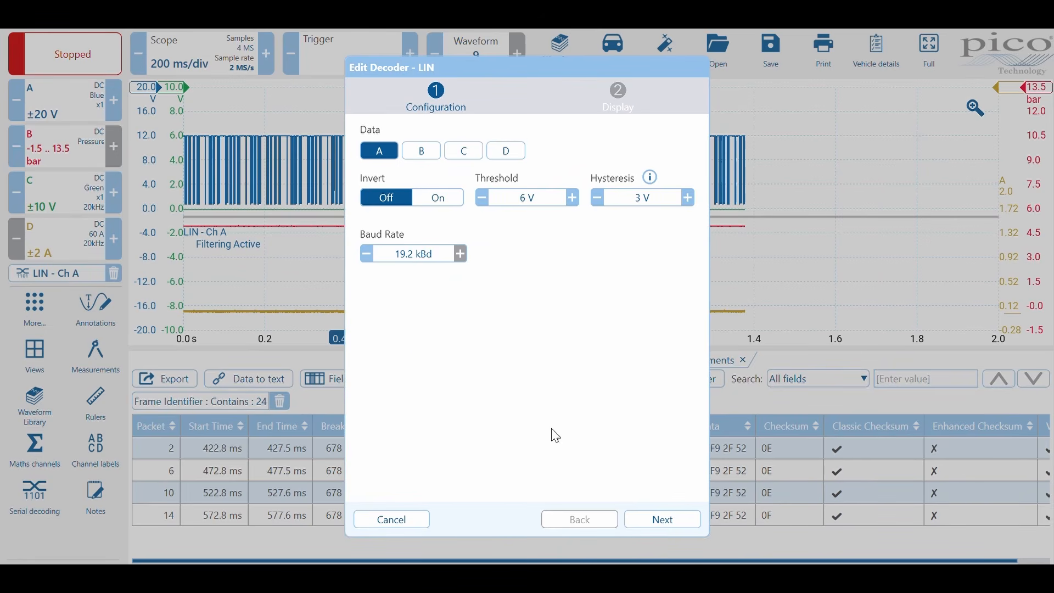
pyautogui.click(657, 517)
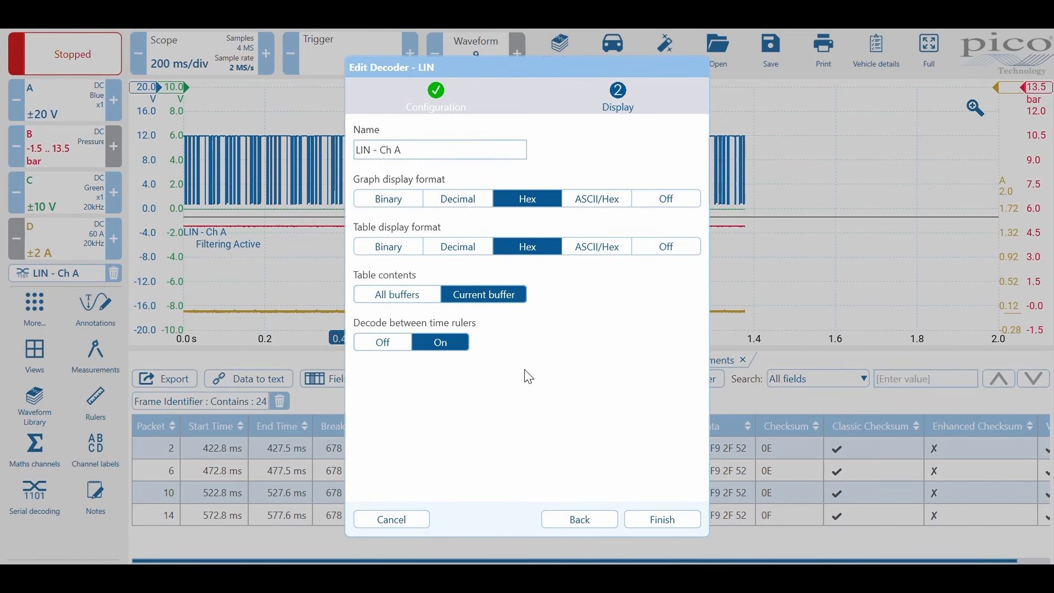
pyautogui.click(383, 341)
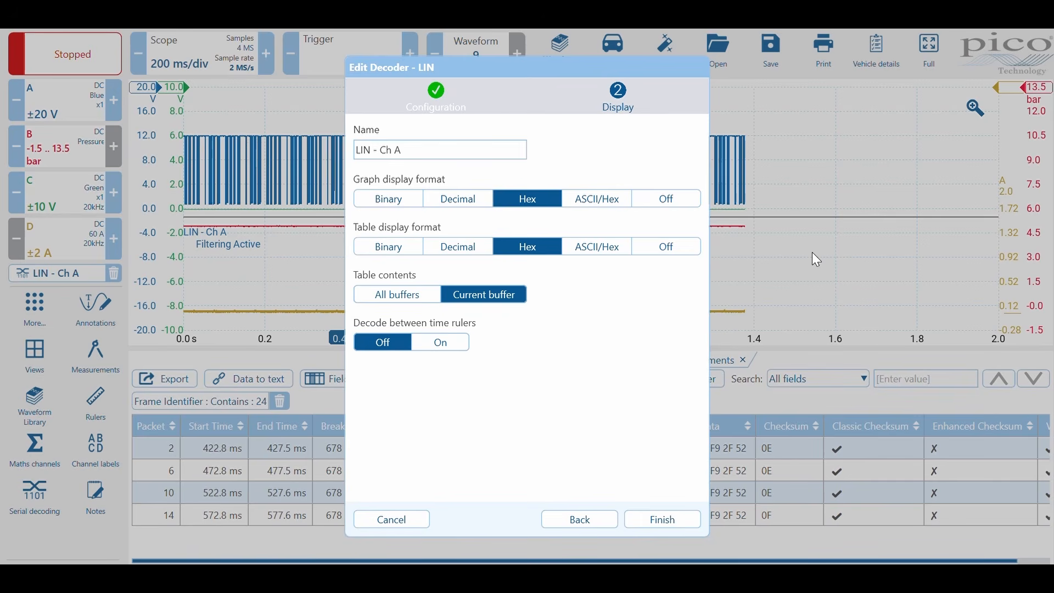
pyautogui.click(677, 518)
pyautogui.click(63, 58)
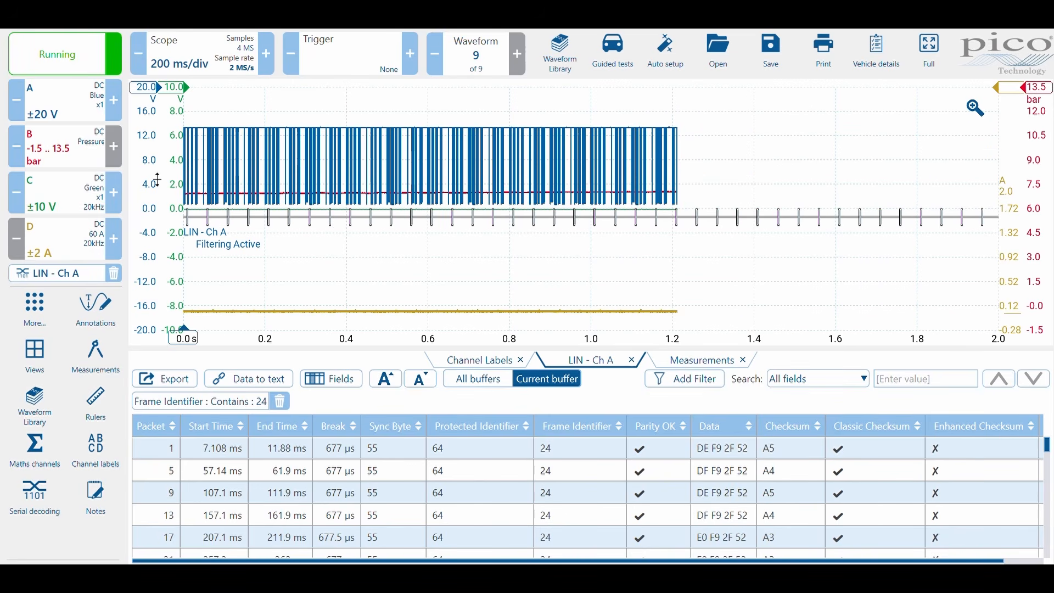
# Offset the channel A and channel B traces apart vertically and place a channel B pressure ruler at 7.037 bar.
pyautogui.moveTo(158, 179); pyautogui.dragTo(157, 149)
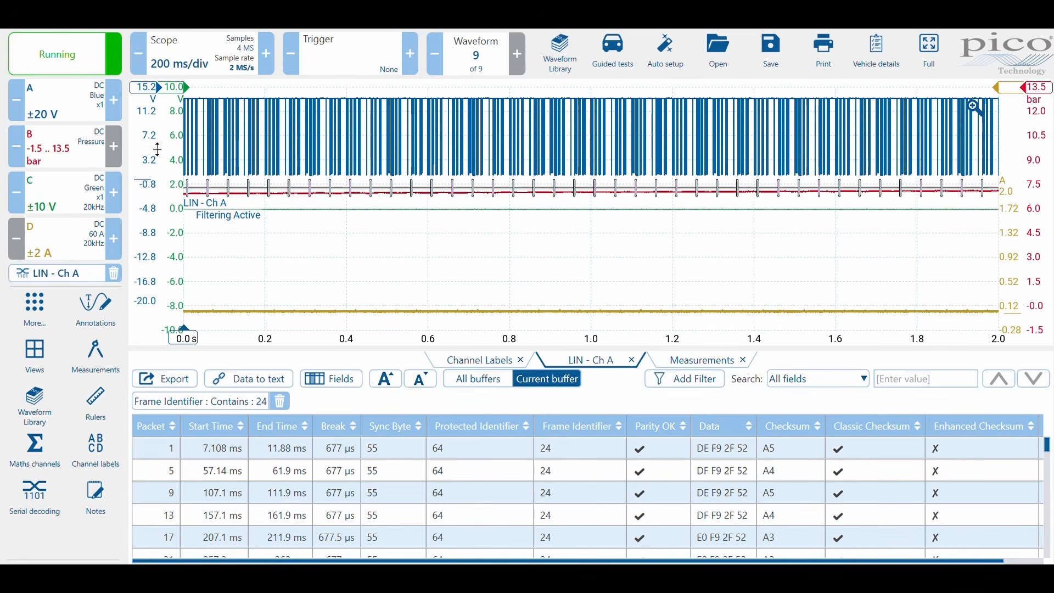
pyautogui.moveTo(1051, 234); pyautogui.dragTo(1050, 277)
pyautogui.moveTo(1029, 88); pyautogui.dragTo(1028, 235)
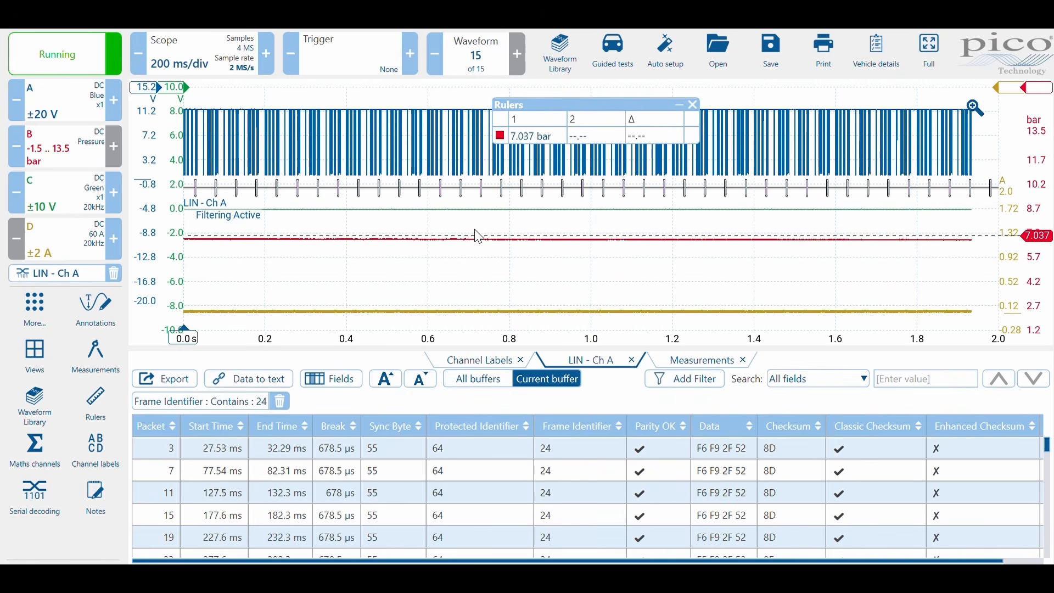
# Stop the capture and go back through the buffer to waveform 12.
pyautogui.click(61, 65)
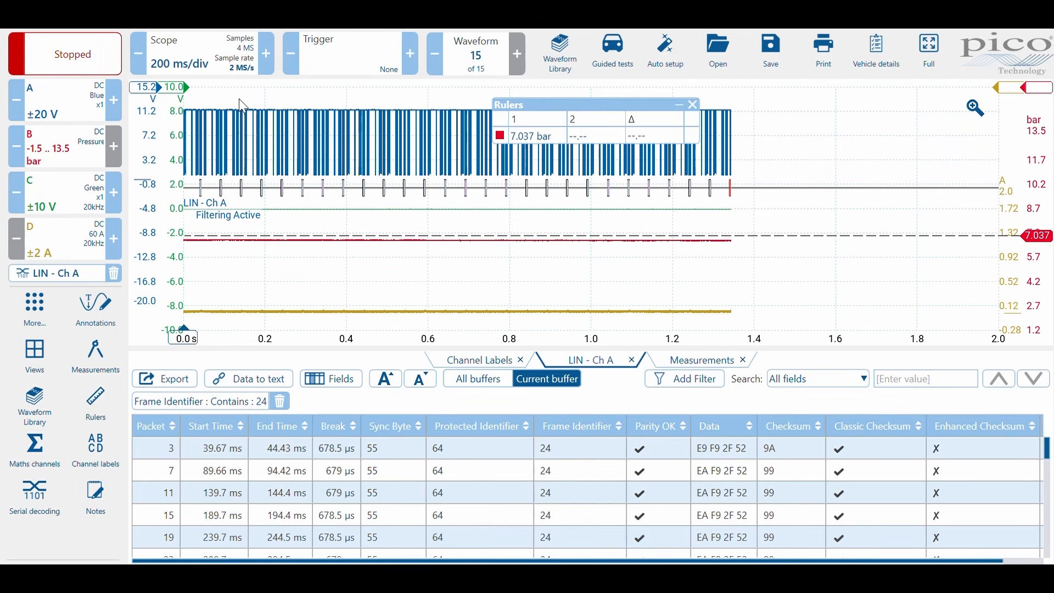
pyautogui.click(434, 51)
pyautogui.click(434, 52)
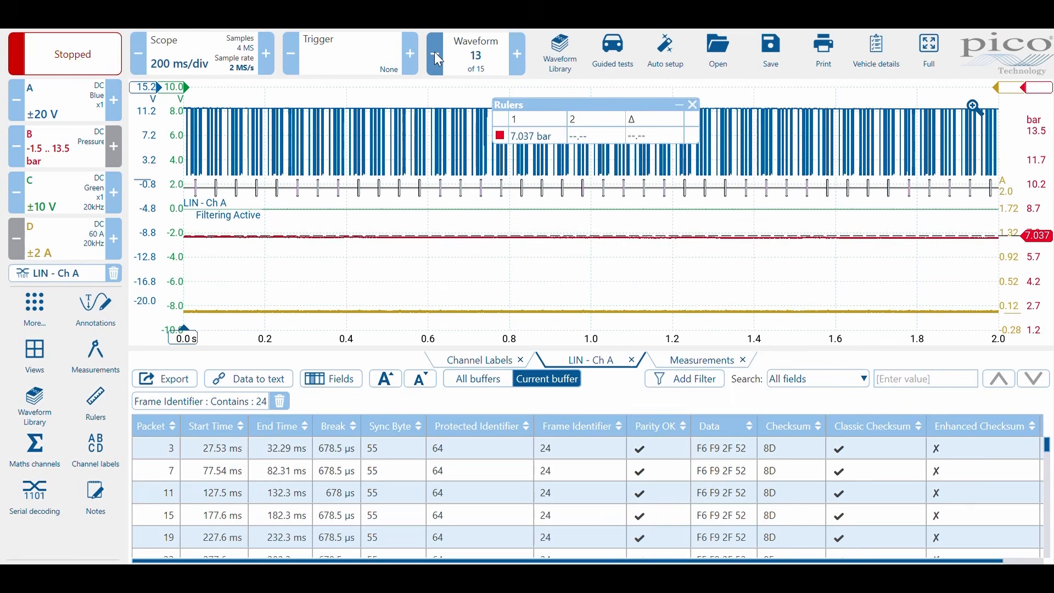
pyautogui.click(433, 52)
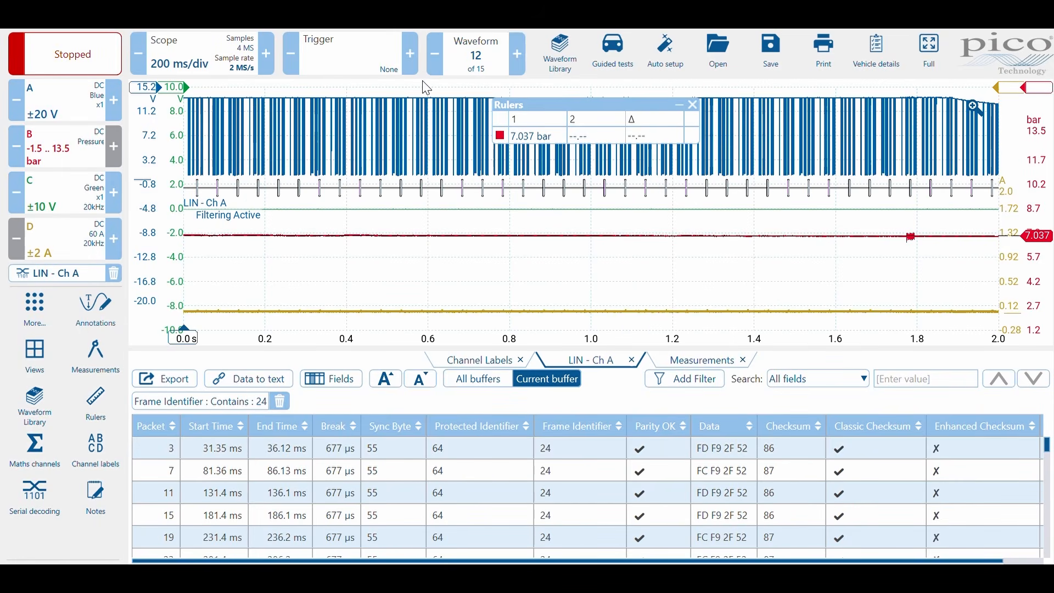
# Place time rulers at 599.3 ms and 796 ms and limit LIN decoding to the span between them, moving the ruler legend aside.
pyautogui.moveTo(187, 351); pyautogui.dragTo(428, 355)
pyautogui.moveTo(186, 337); pyautogui.dragTo(513, 359)
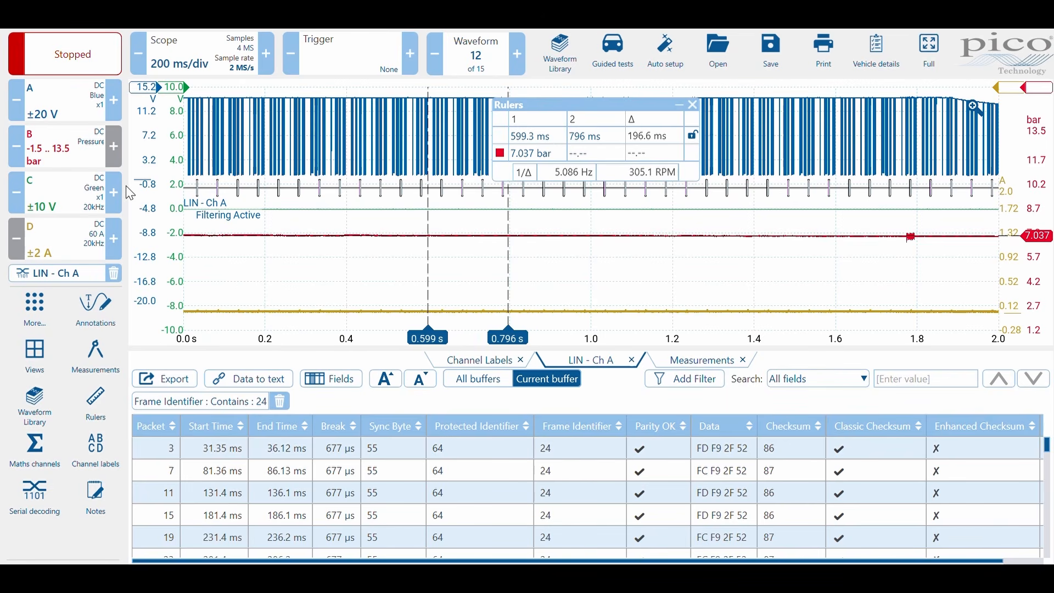
pyautogui.click(76, 275)
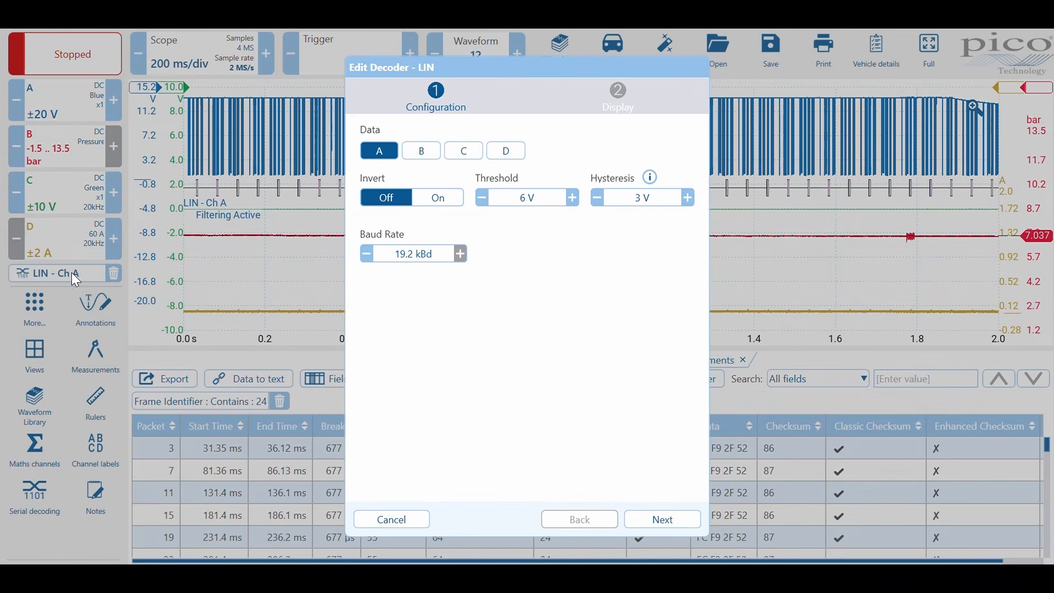
pyautogui.click(679, 517)
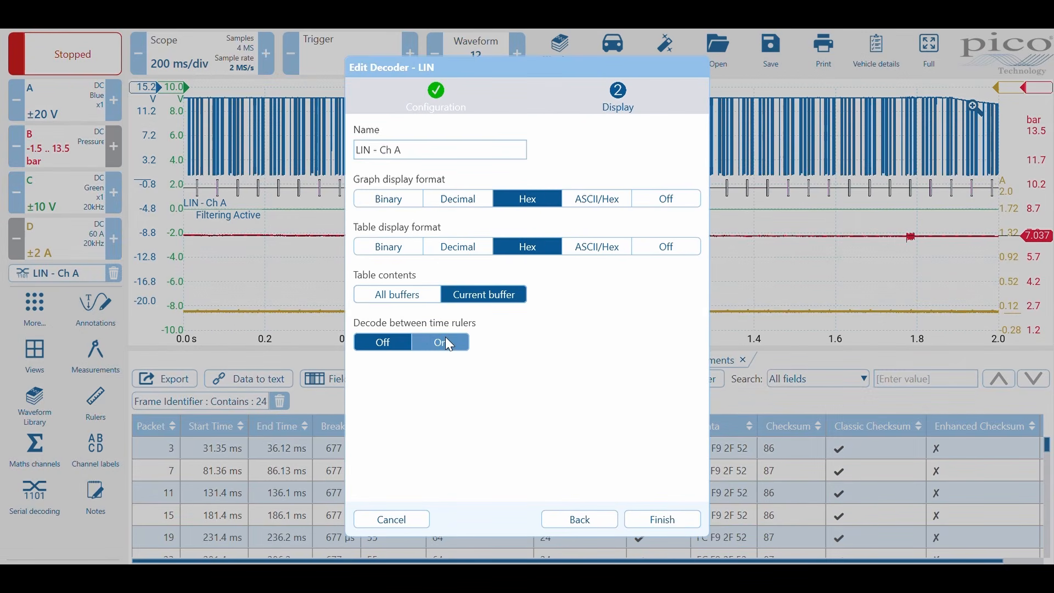
pyautogui.click(441, 342)
pyautogui.click(679, 520)
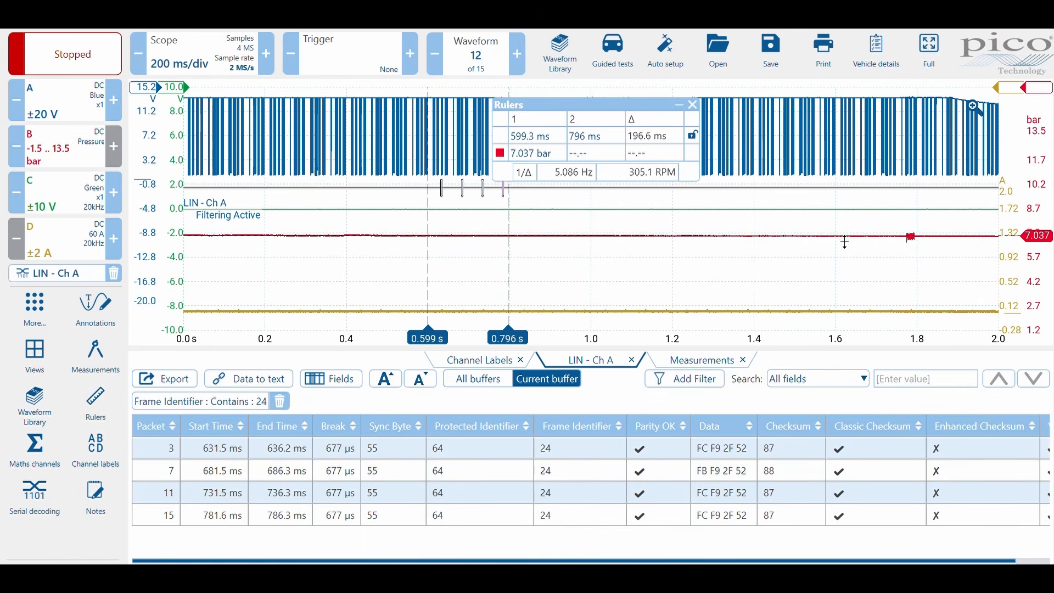
pyautogui.moveTo(586, 104); pyautogui.dragTo(786, 193)
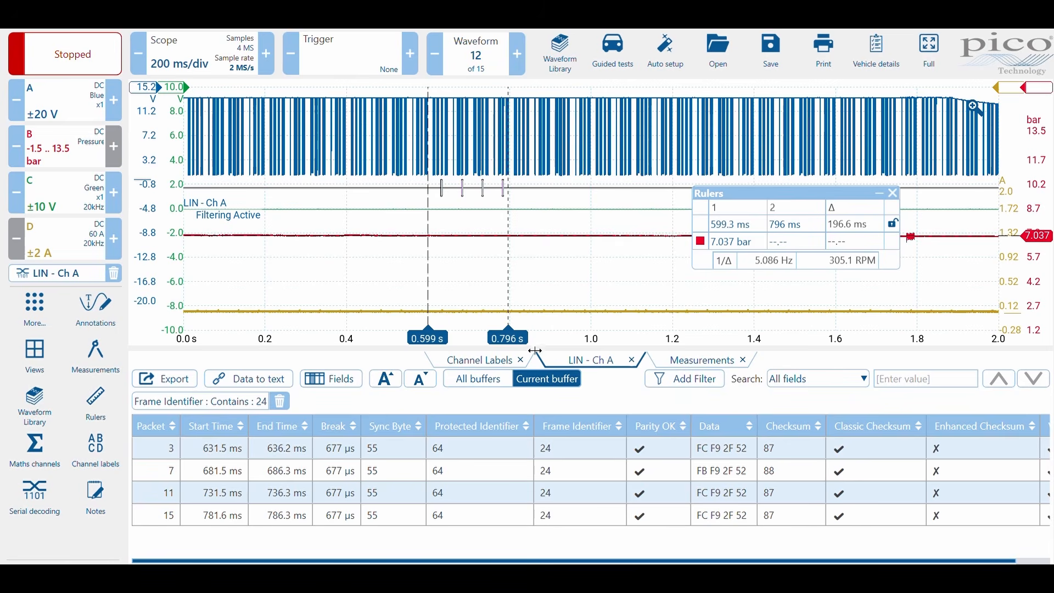
# Dock the measurements in their own pane below the graph and show the LIN packet table enlarged beneath it.
pyautogui.click(693, 365)
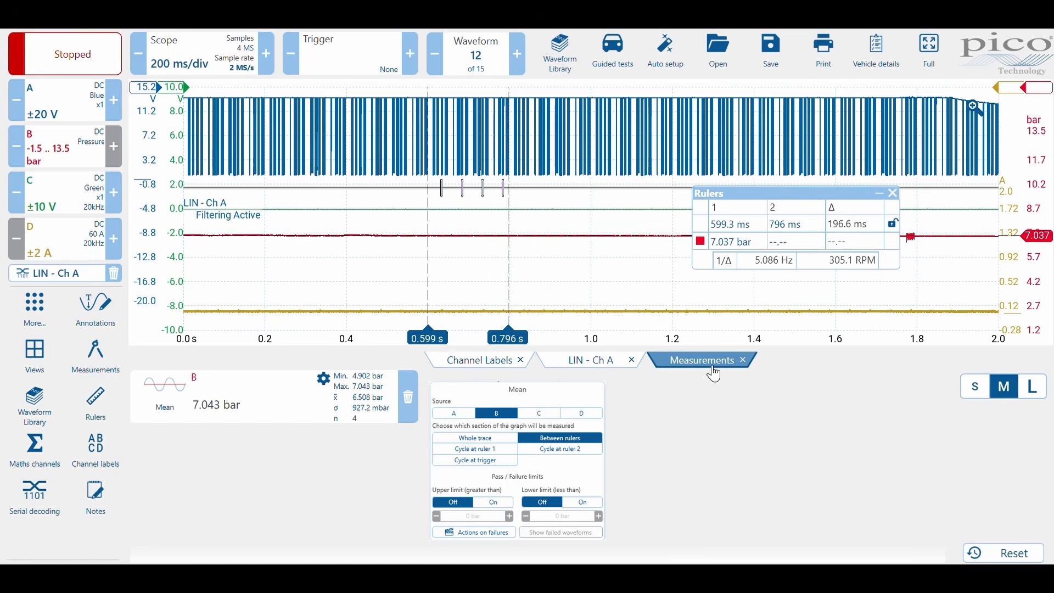
pyautogui.click(742, 360)
pyautogui.moveTo(604, 346); pyautogui.dragTo(590, 300)
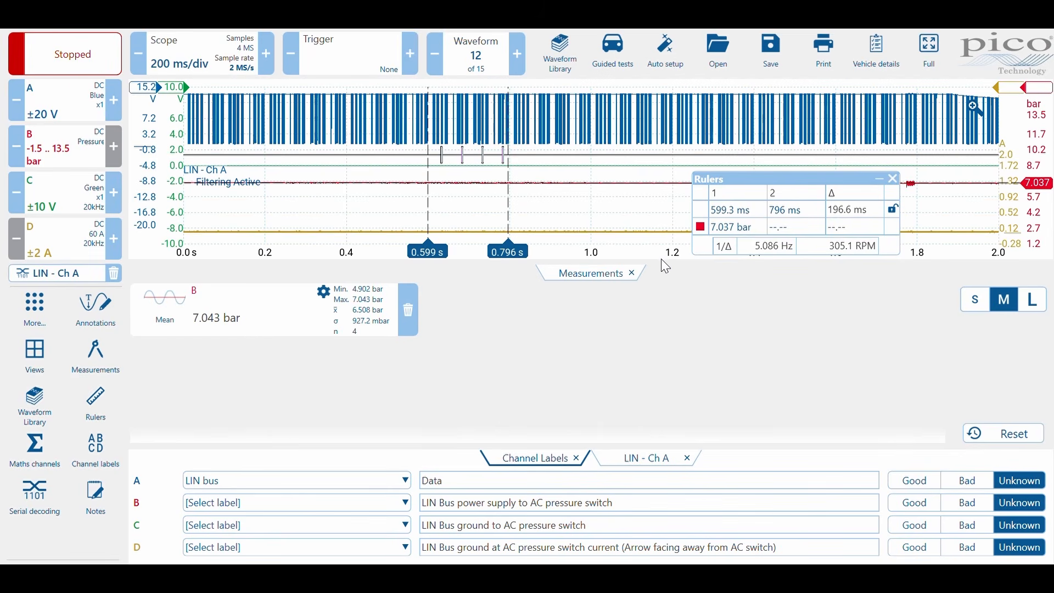
pyautogui.moveTo(665, 266); pyautogui.dragTo(651, 357)
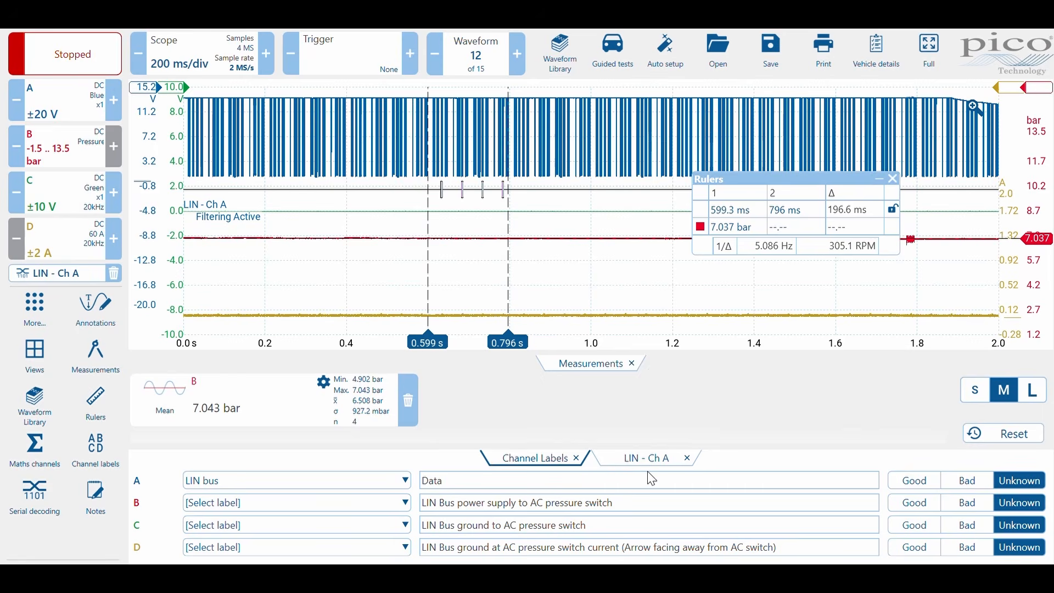
pyautogui.click(648, 459)
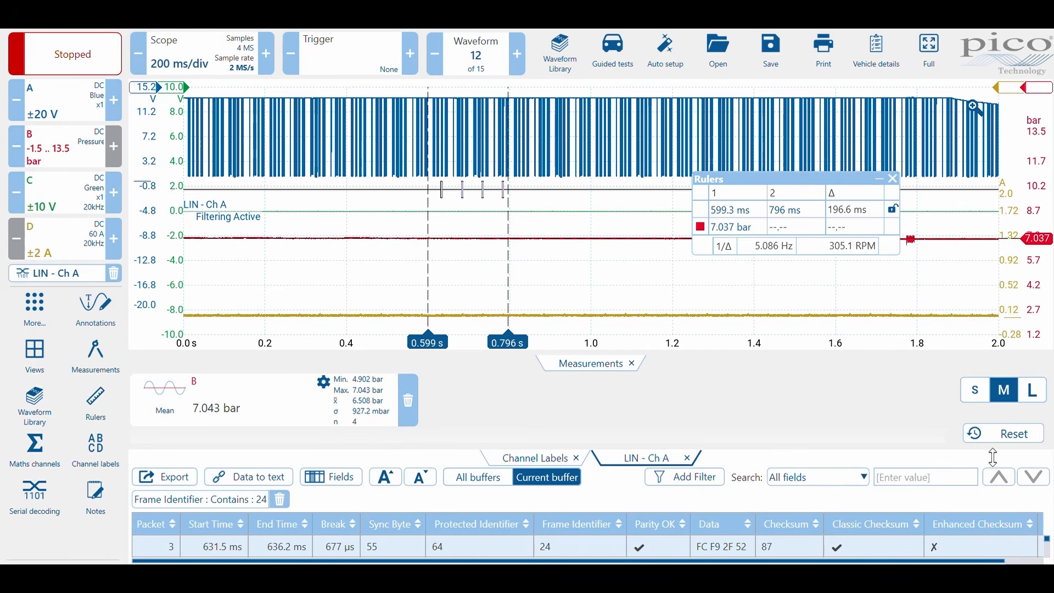
pyautogui.moveTo(992, 457); pyautogui.dragTo(790, 364)
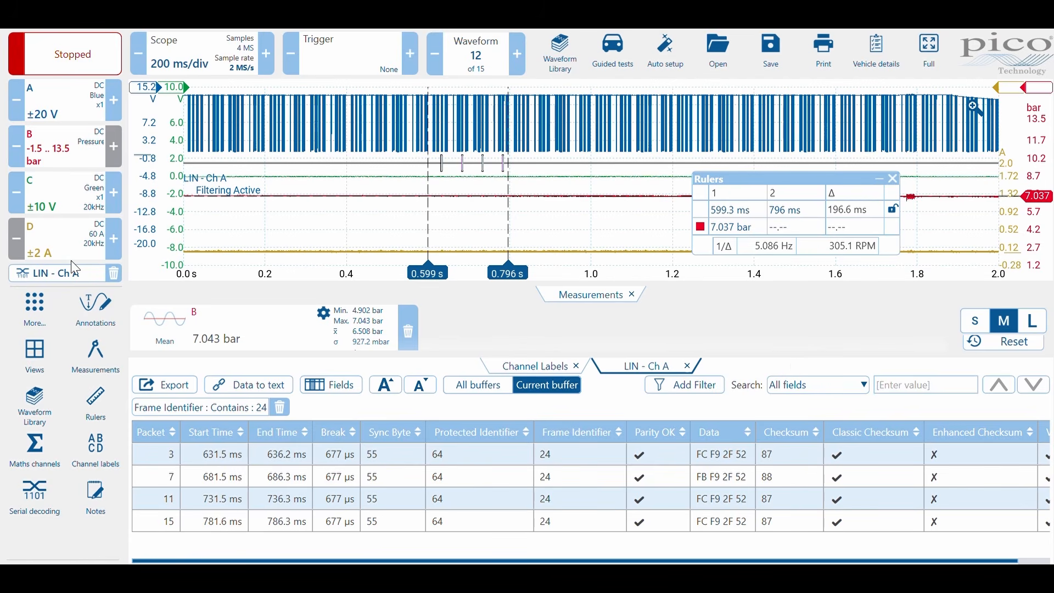
# Set the LIN decoder's decoding between time rulers to off and remove all rulers from the graph.
pyautogui.click(55, 273)
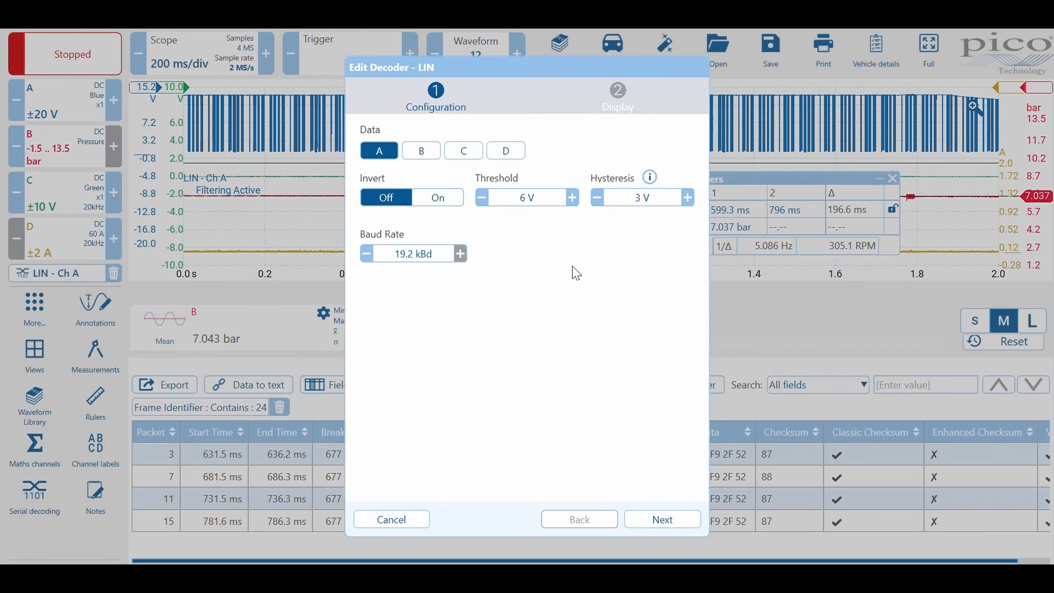
pyautogui.click(673, 519)
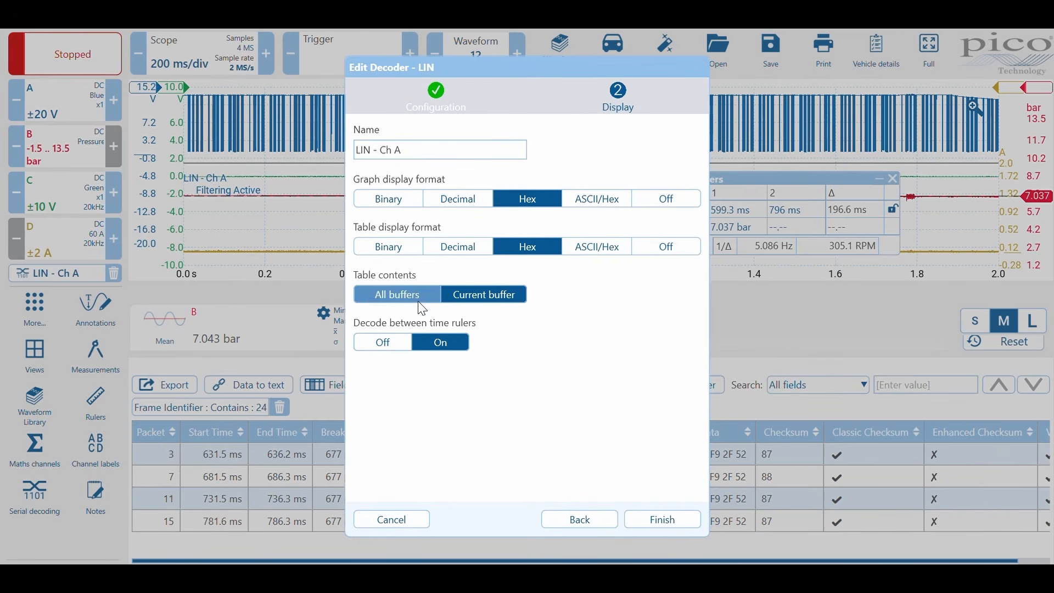
pyautogui.click(389, 342)
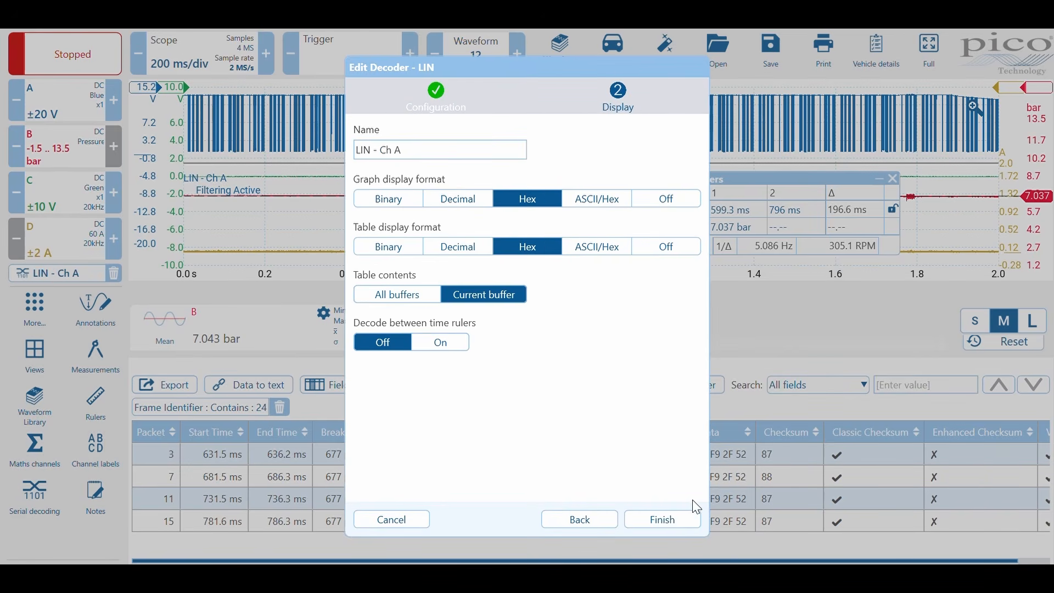
pyautogui.click(659, 522)
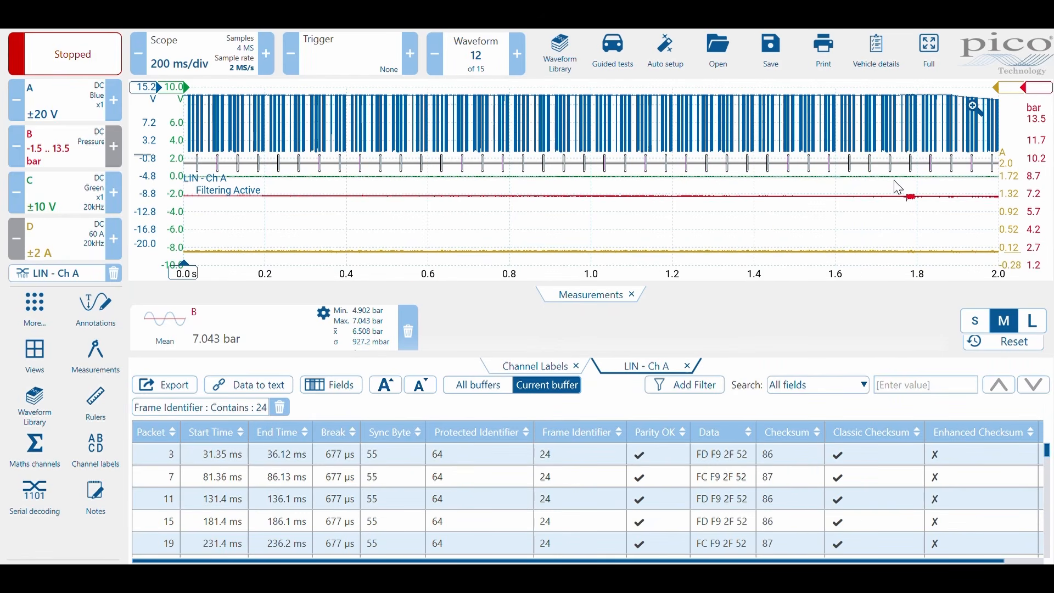
pyautogui.click(893, 180)
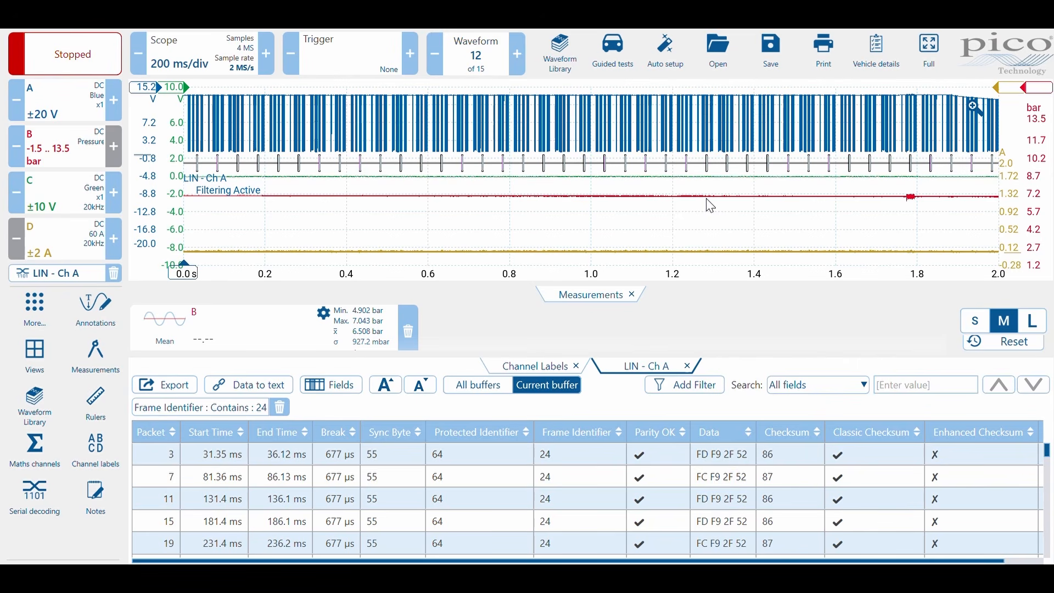
# Start a new capture and dock the LIN packet table beside the graph with its Data column in view, closing the channel labels.
pyautogui.click(83, 55)
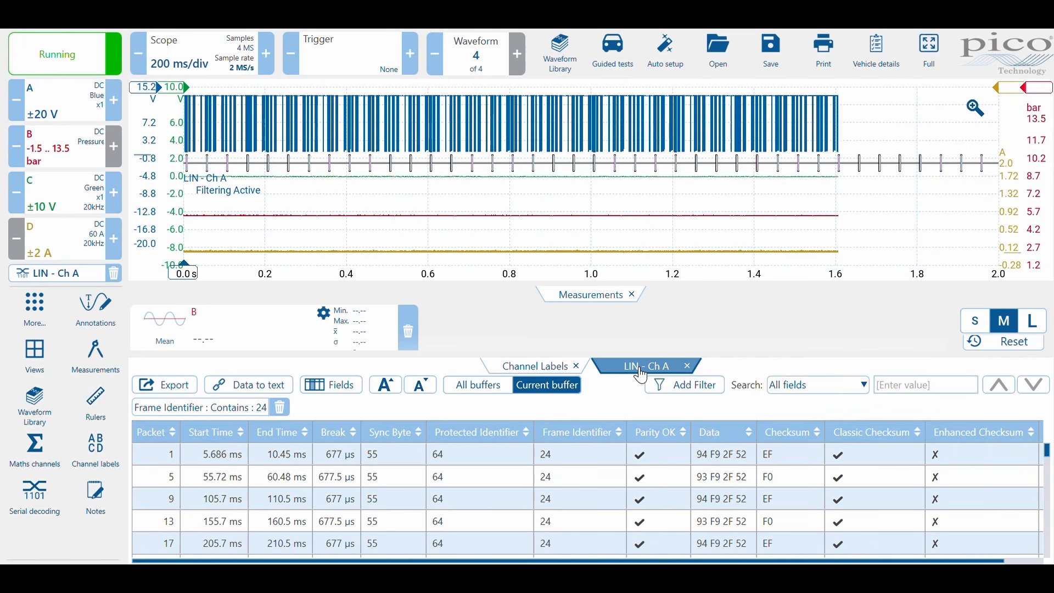
pyautogui.moveTo(641, 375); pyautogui.dragTo(630, 404)
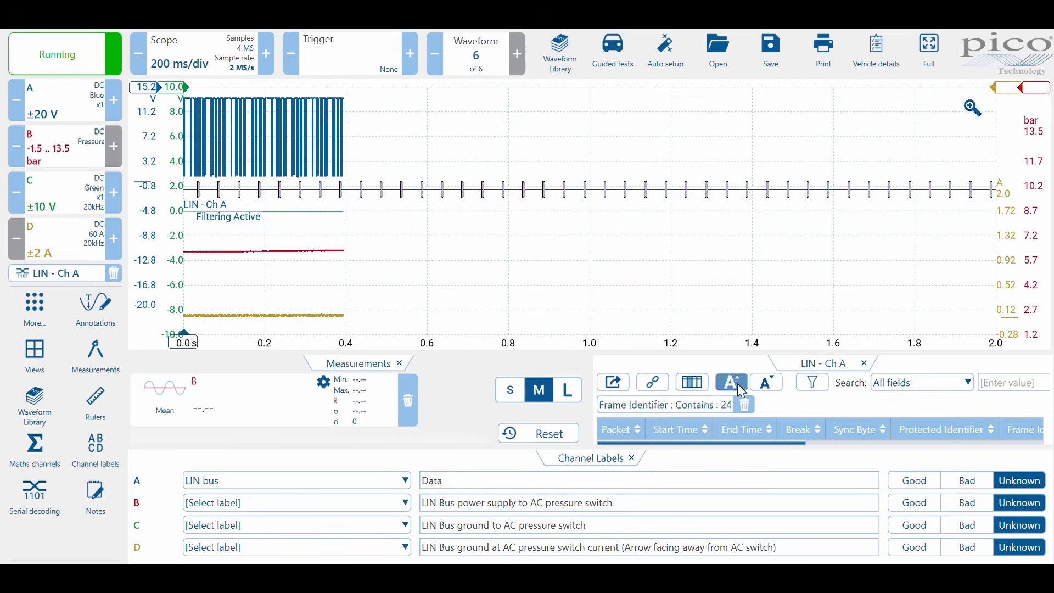
pyautogui.moveTo(818, 362); pyautogui.dragTo(635, 229)
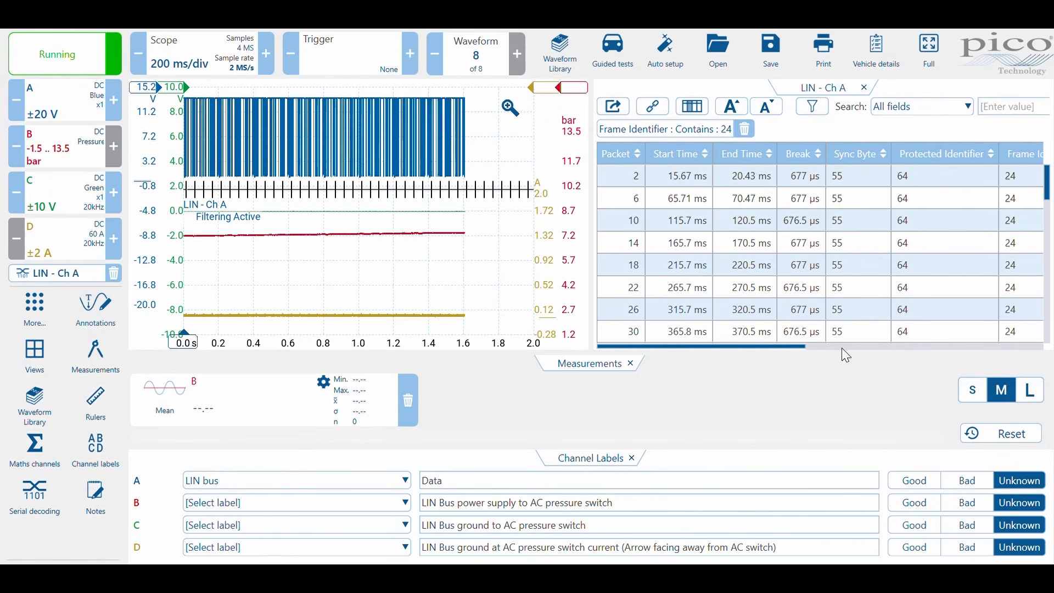
pyautogui.click(632, 458)
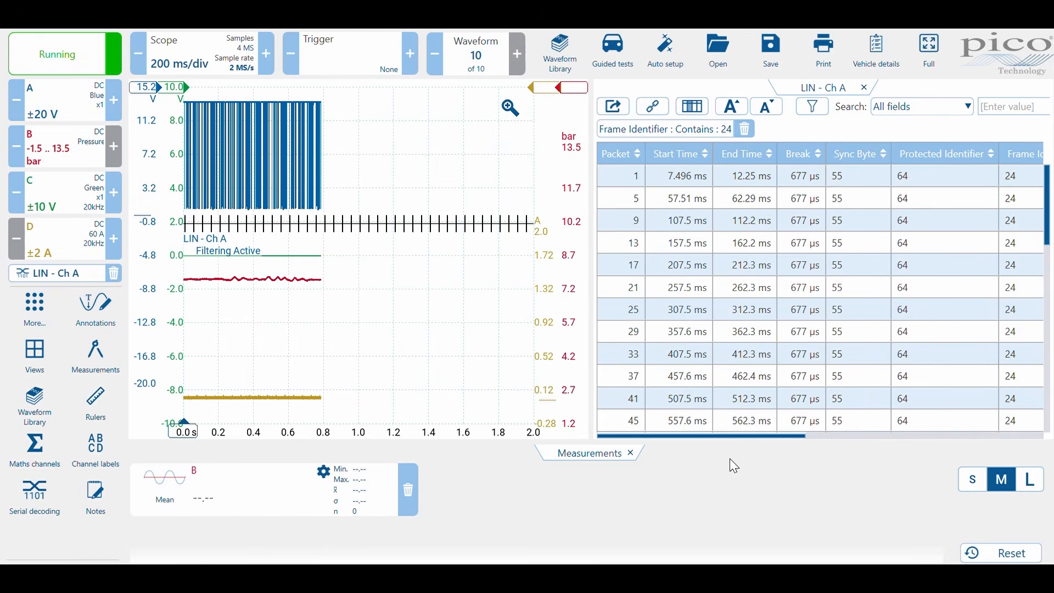
pyautogui.moveTo(730, 435); pyautogui.dragTo(830, 454)
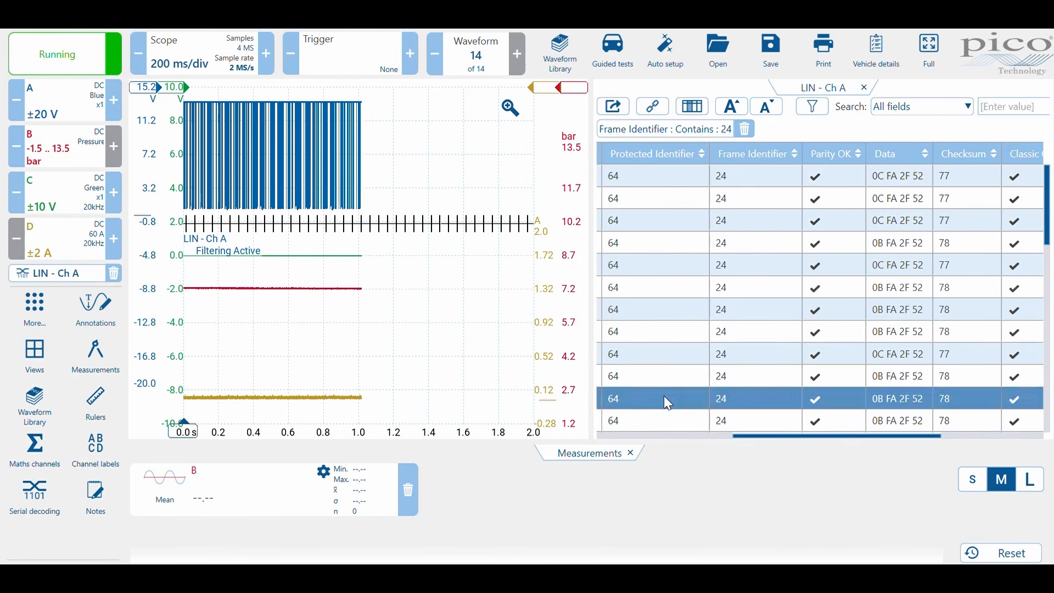
# Place a channel B pressure ruler at 7.156 bar on the running capture.
pyautogui.moveTo(579, 101); pyautogui.dragTo(587, 302)
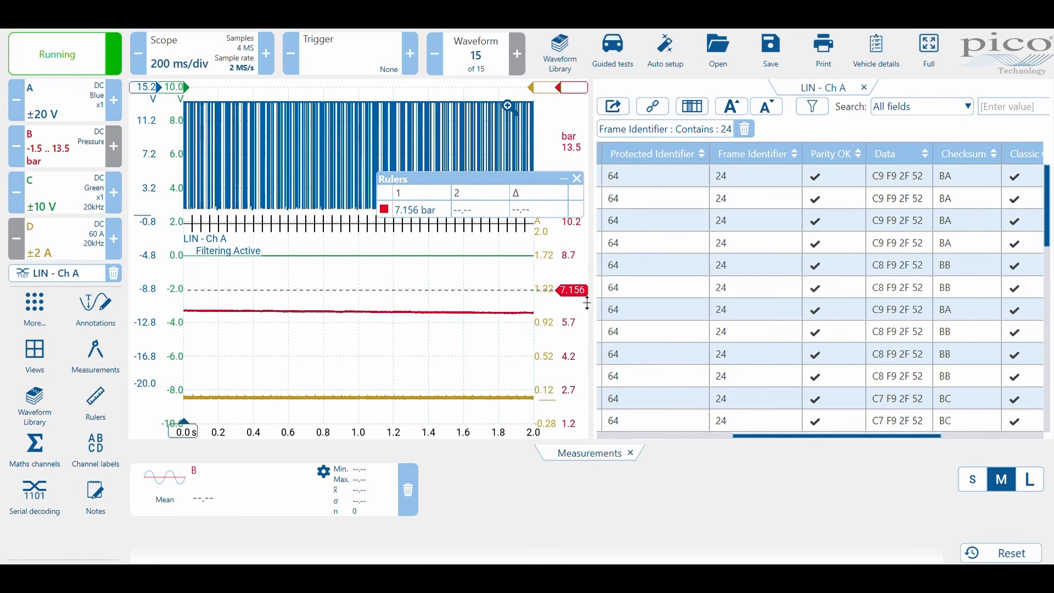
pyautogui.click(640, 411)
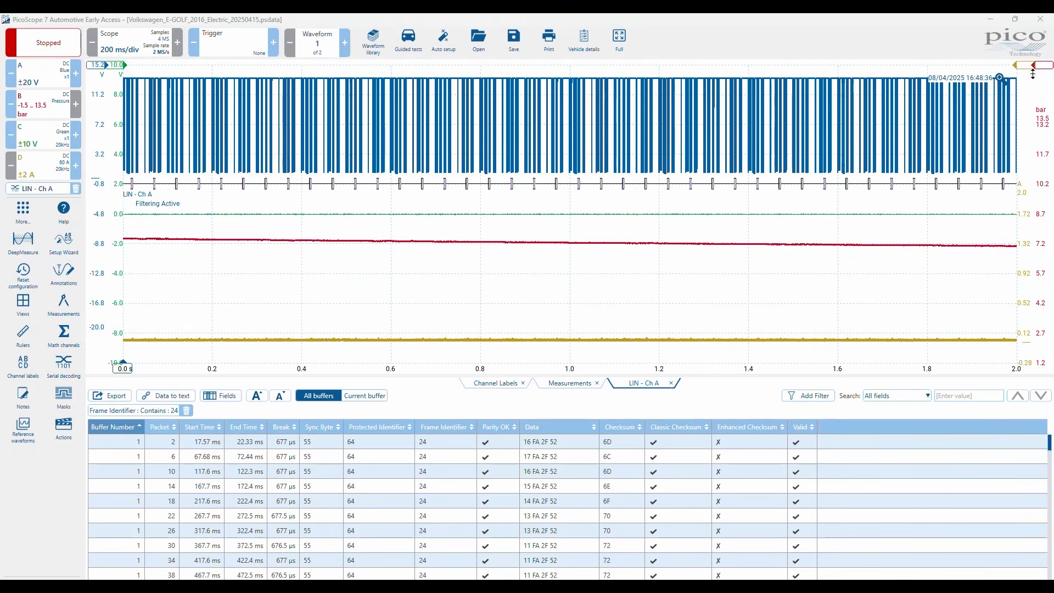
# Place a pressure ruler at 7.305 bar on waveform 1 of the saved E-Golf recording to compare with its first decoded packet.
pyautogui.moveTo(1044, 65); pyautogui.dragTo(1032, 242)
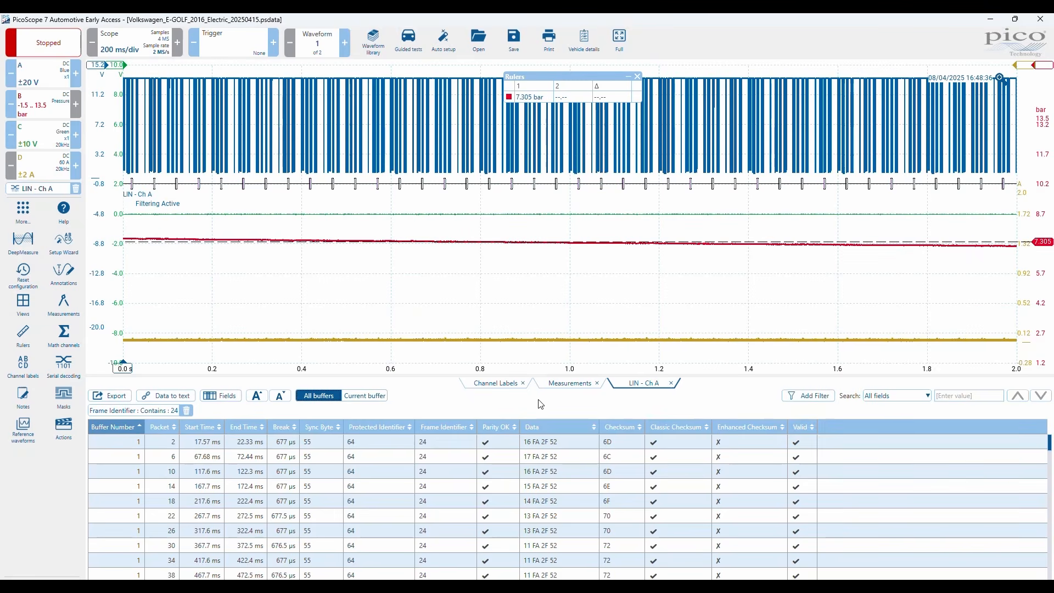
pyautogui.click(543, 445)
# Show waveform 2, move the pressure ruler to 6.835 bar, and bring the buffer 2 packets into view in the LIN table.
pyautogui.click(345, 43)
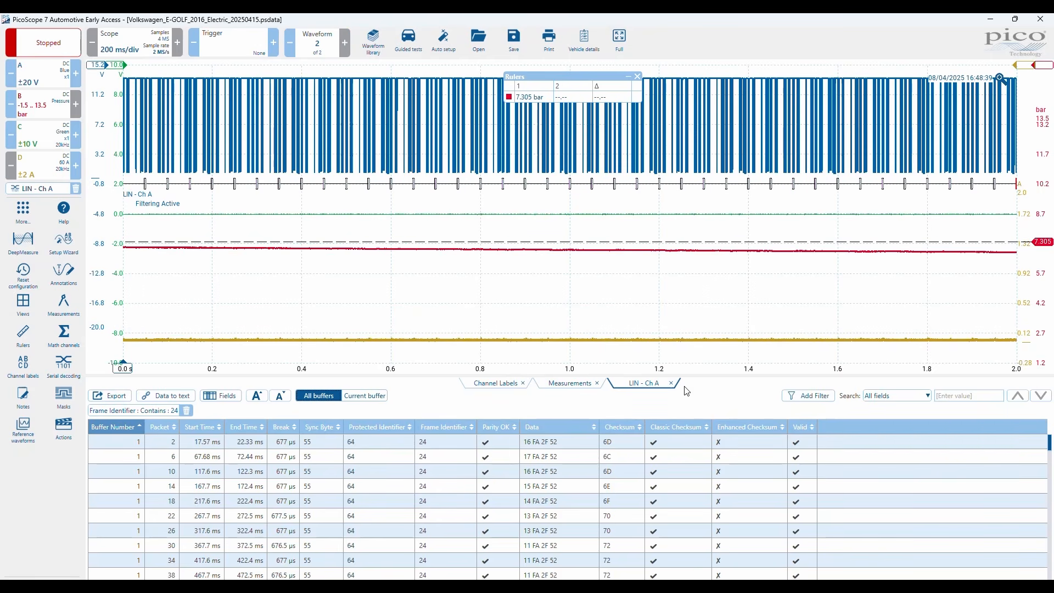
pyautogui.moveTo(1046, 245); pyautogui.dragTo(1047, 253)
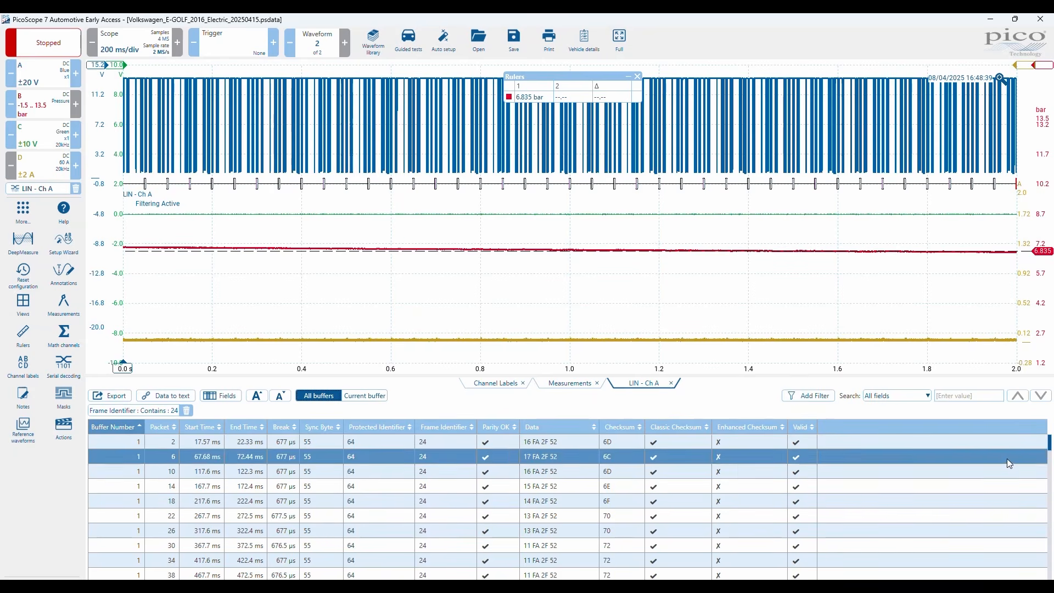
pyautogui.moveTo(1048, 442); pyautogui.dragTo(1048, 568)
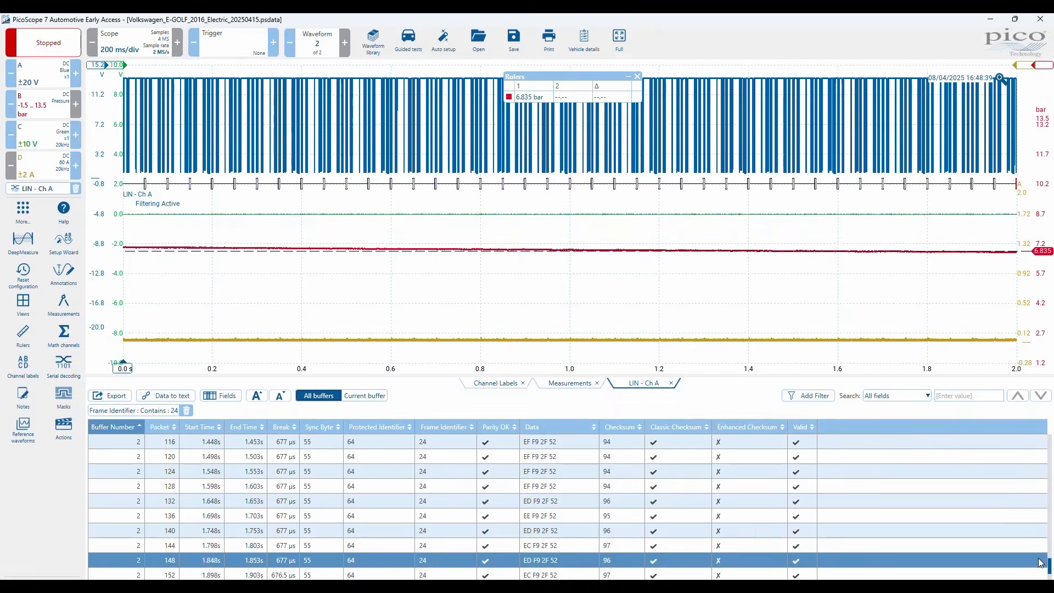
# Zoom to buffer 1 packet 146, move the channel B pressure ruler to 7.112 bar, and close the zoom view.
pyautogui.moveTo(1049, 568); pyautogui.dragTo(1045, 510)
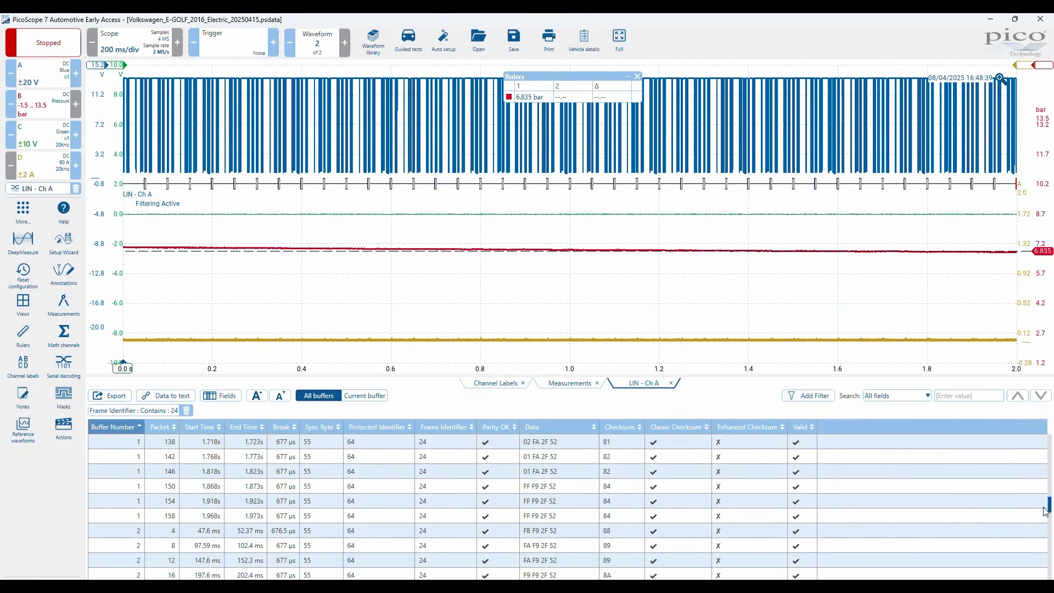
pyautogui.doubleClick(540, 473)
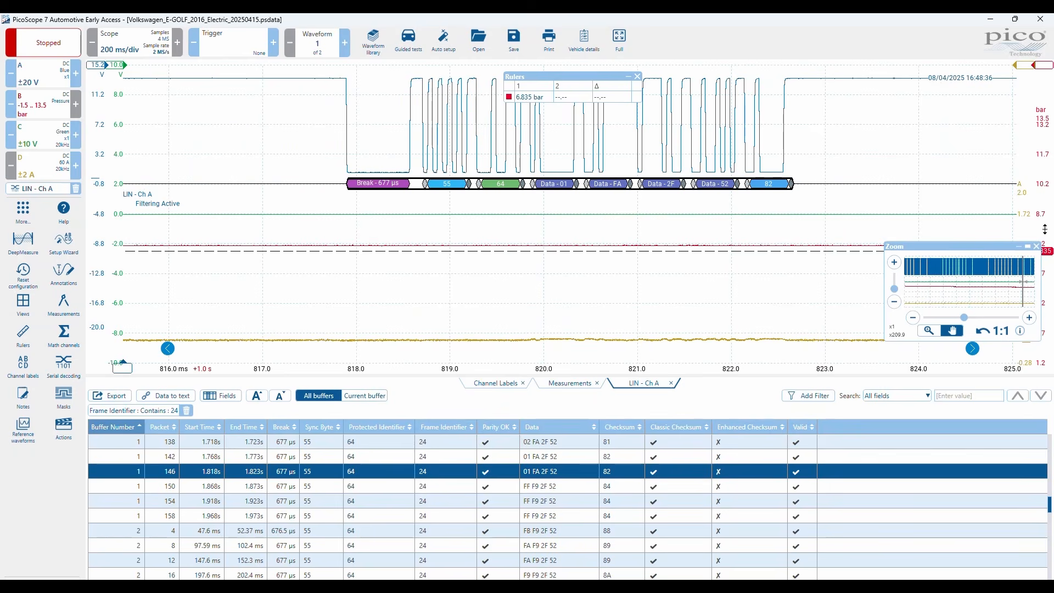
pyautogui.moveTo(1045, 252); pyautogui.dragTo(1046, 246)
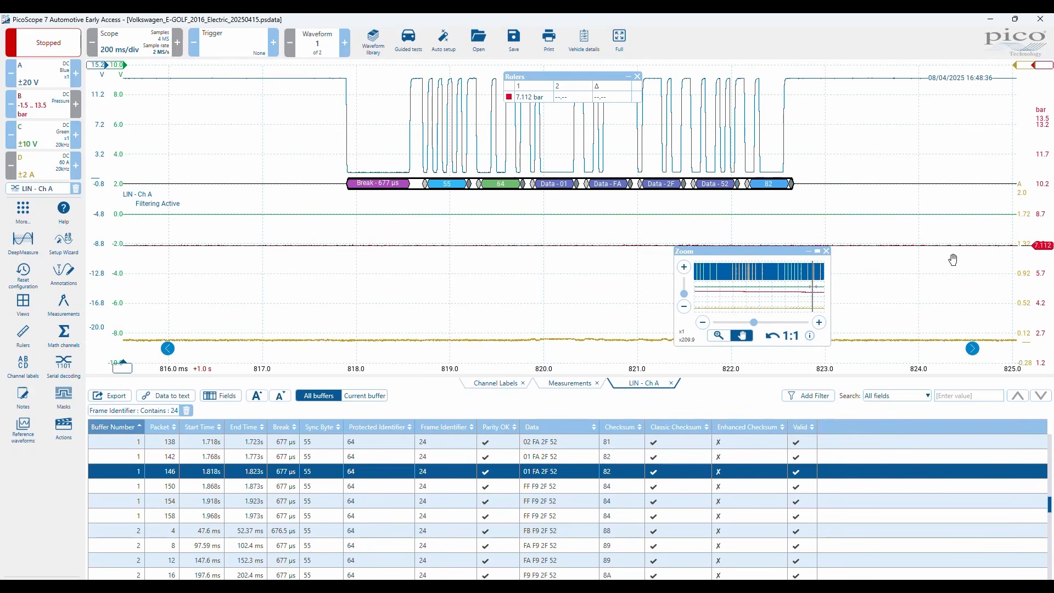
pyautogui.click(826, 251)
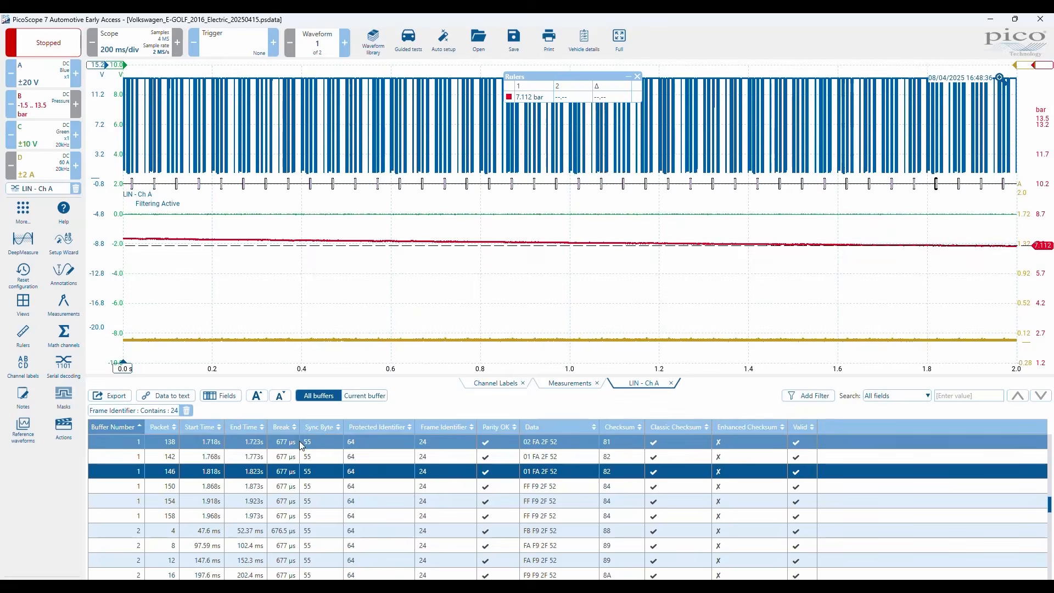
# Look at the LIN table's CSV export destination without saving, and compare the current-buffer listing with the all-buffers listing.
pyautogui.click(110, 395)
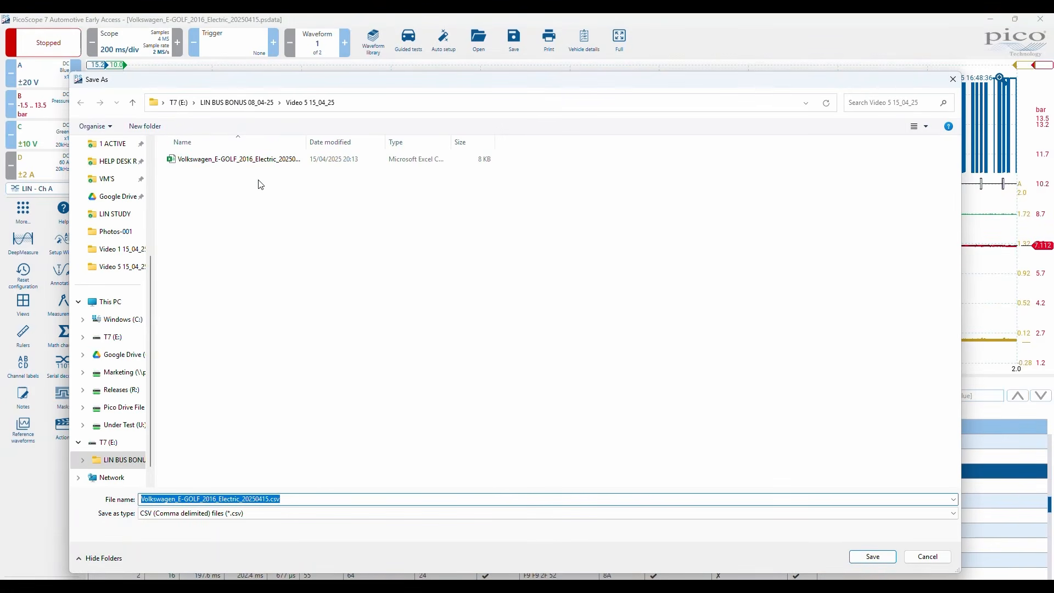
pyautogui.click(927, 556)
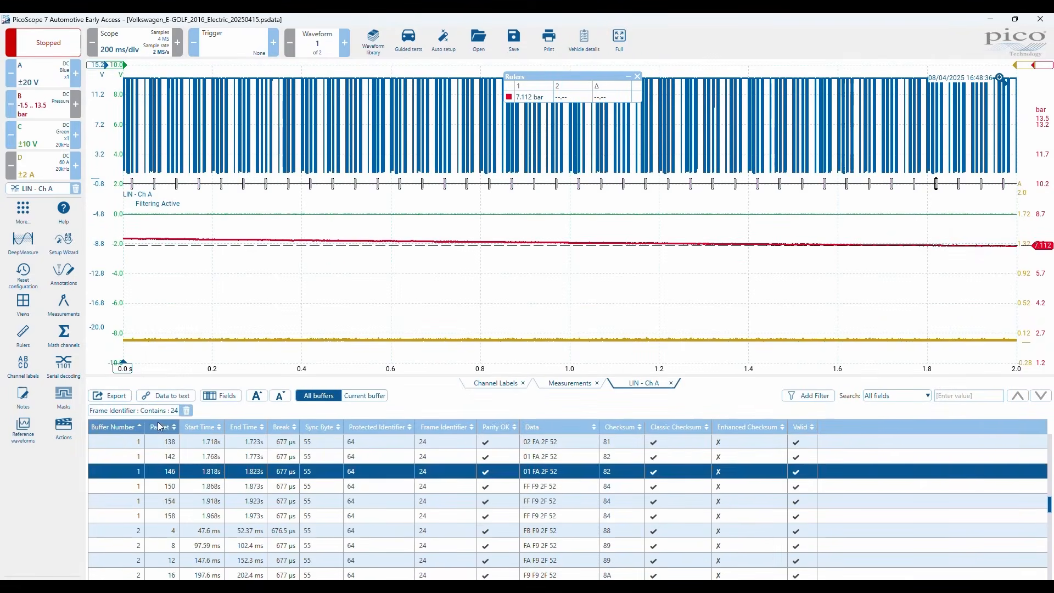
pyautogui.click(361, 402)
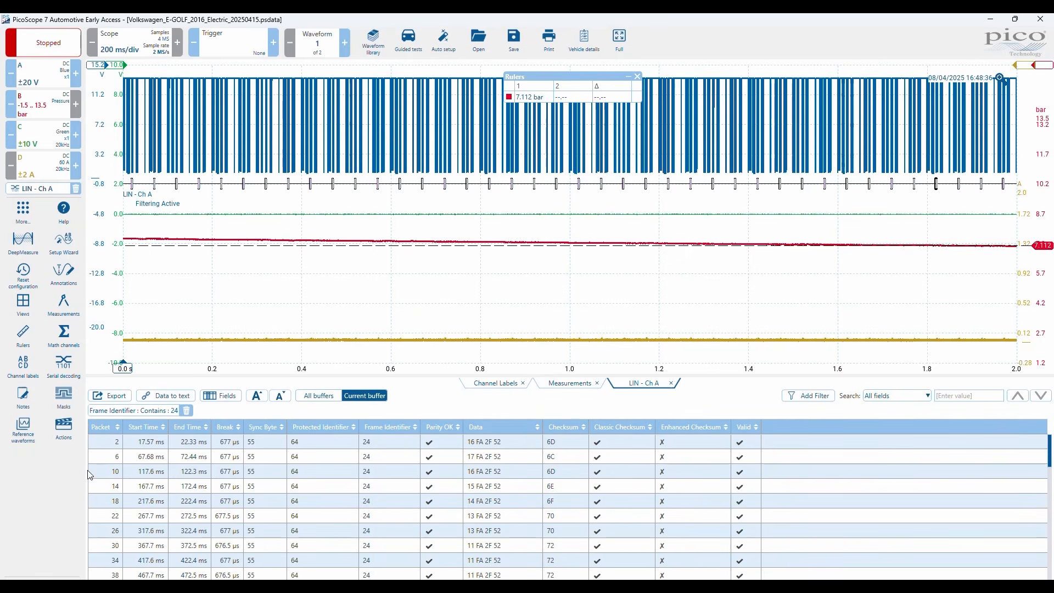
pyautogui.click(317, 400)
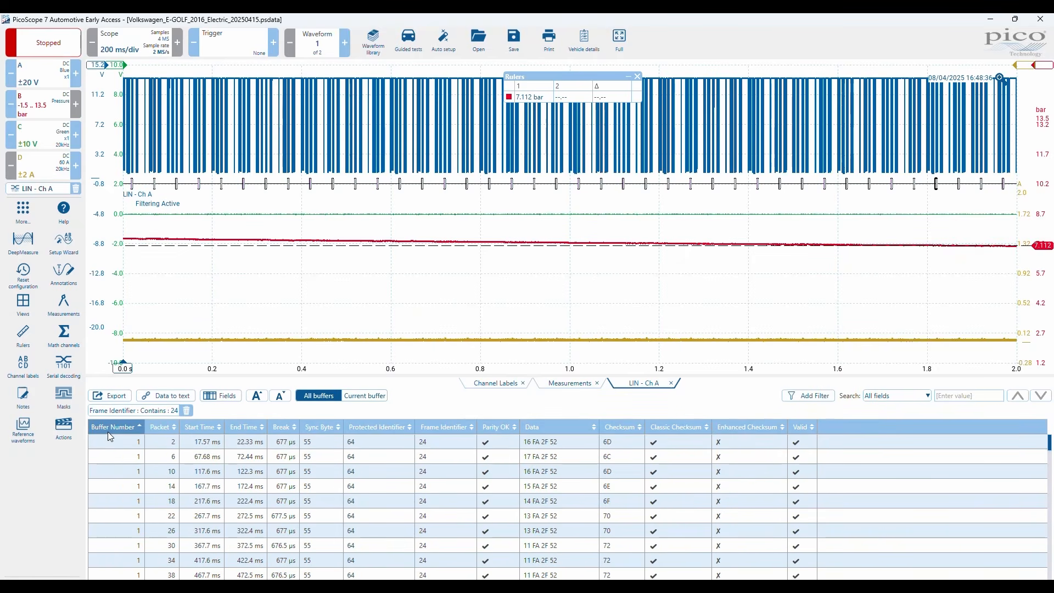
pyautogui.click(160, 500)
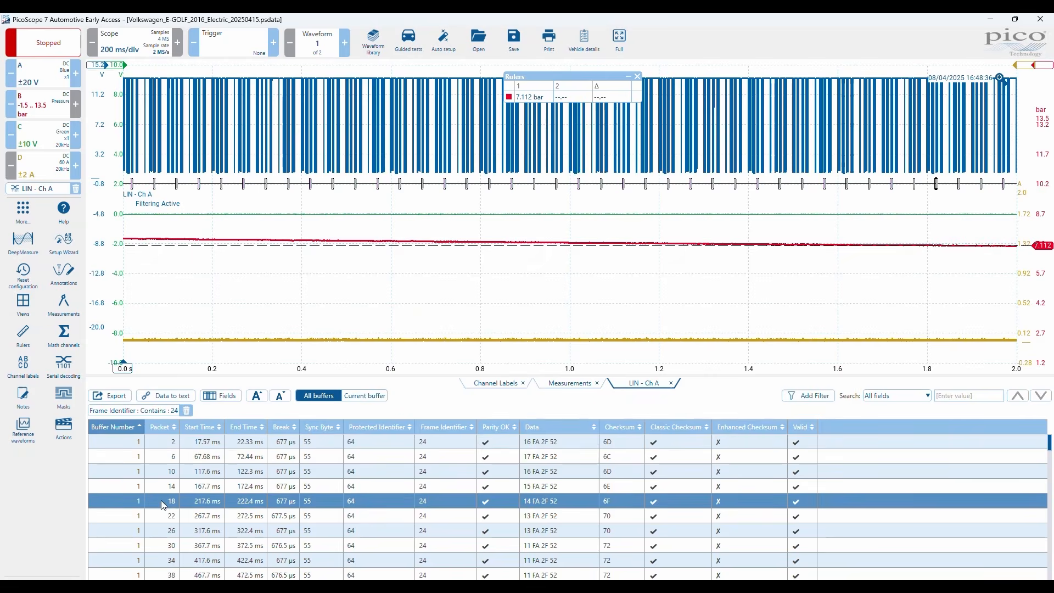
pyautogui.press('Down')
pyautogui.press('Down')
pyautogui.press('Down')
pyautogui.press('Down')
pyautogui.press('Down')
pyautogui.press('Down')
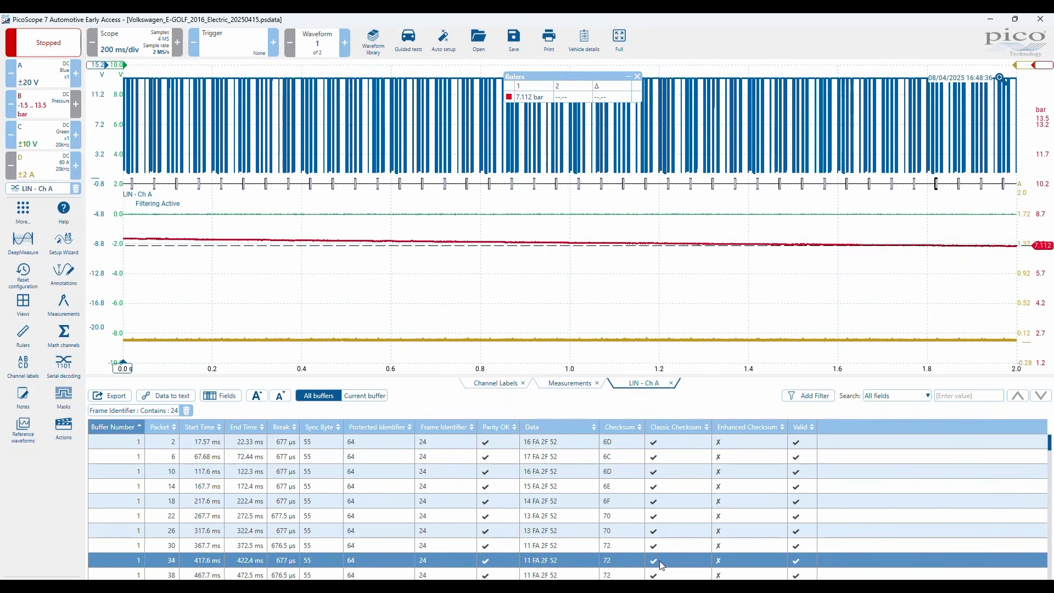
# Examine the exported Volkswagen_E-GOLF_2016_Electric_20250415.csv full-screen in Excel and return to PicoScope.
pyautogui.moveTo(793, 586)
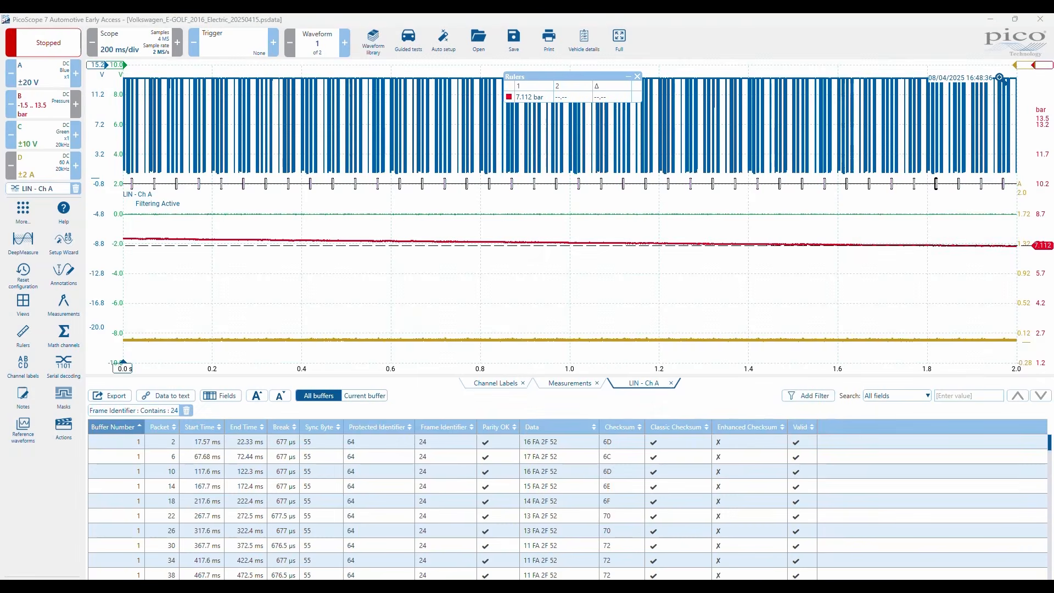
pyautogui.moveTo(1053, 27); pyautogui.dragTo(510, 95)
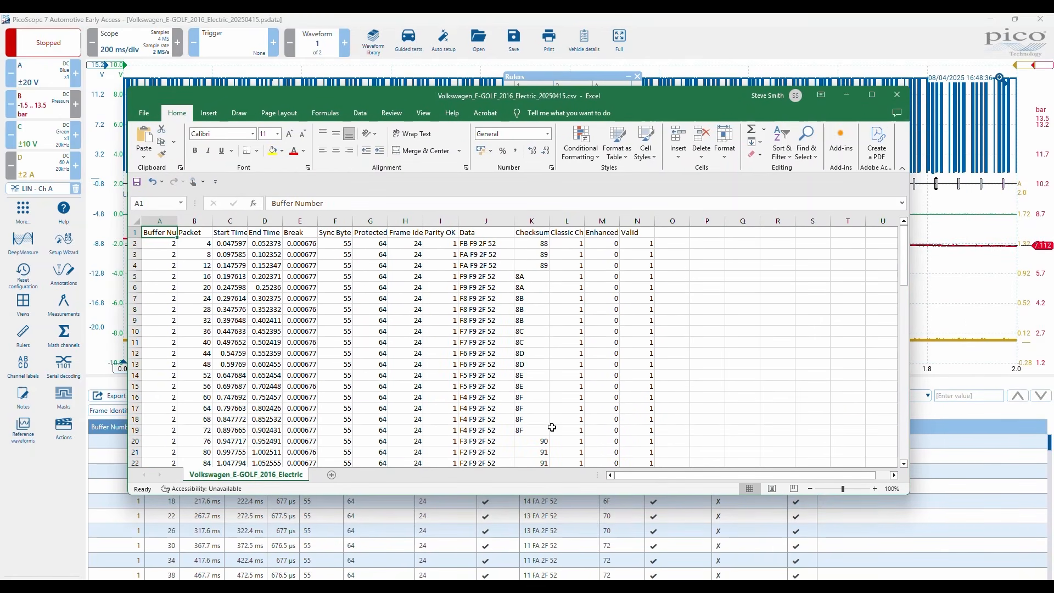
pyautogui.click(876, 95)
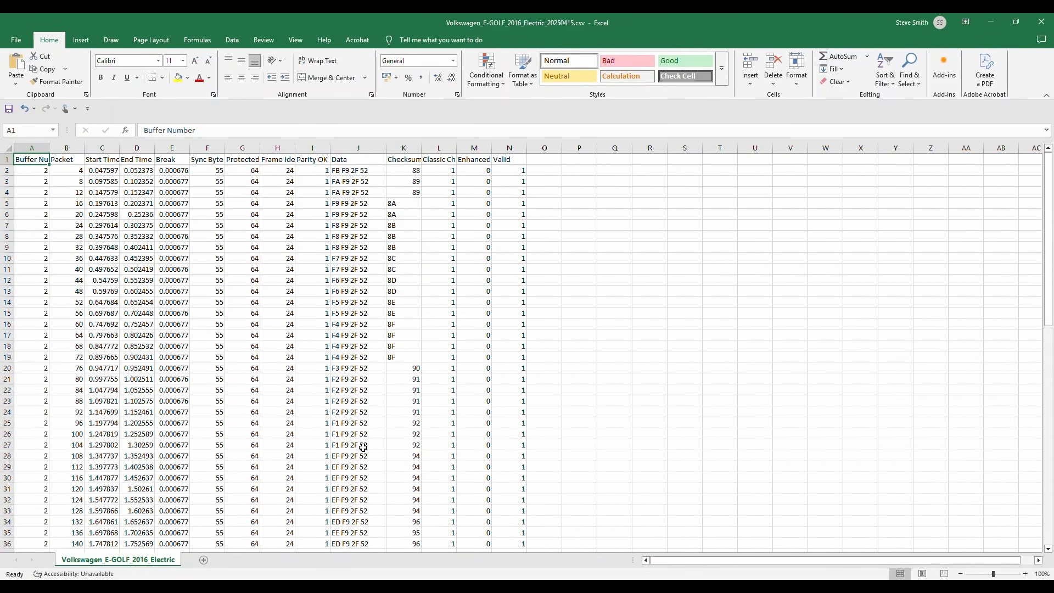
pyautogui.moveTo(811, 21); pyautogui.dragTo(1053, 66)
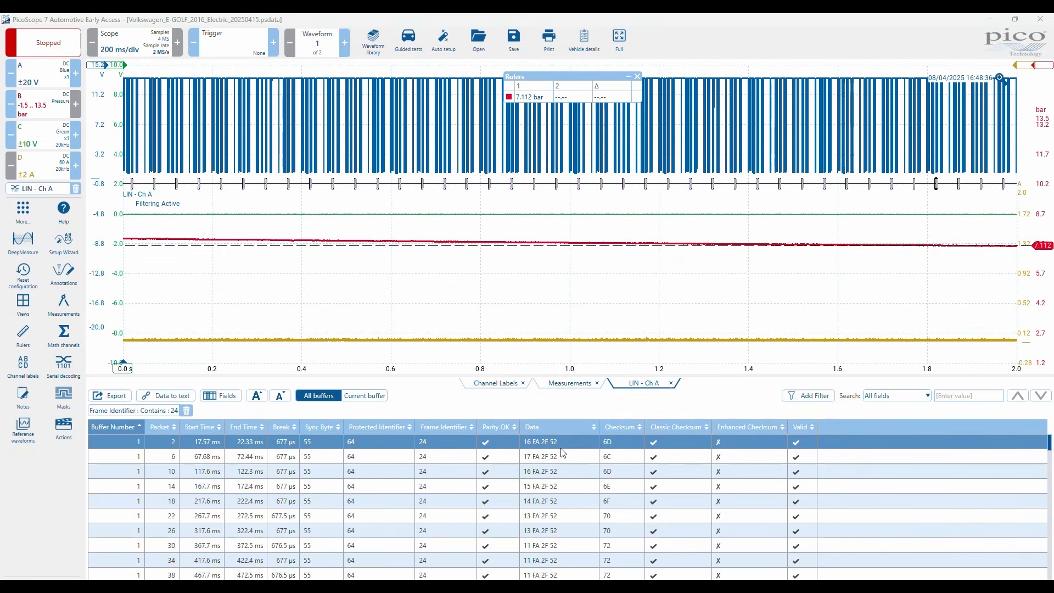
# Add a LIN table filter on the Data field with operator Index of and argument 1-5, and inspect the filtered data.
pyautogui.click(809, 395)
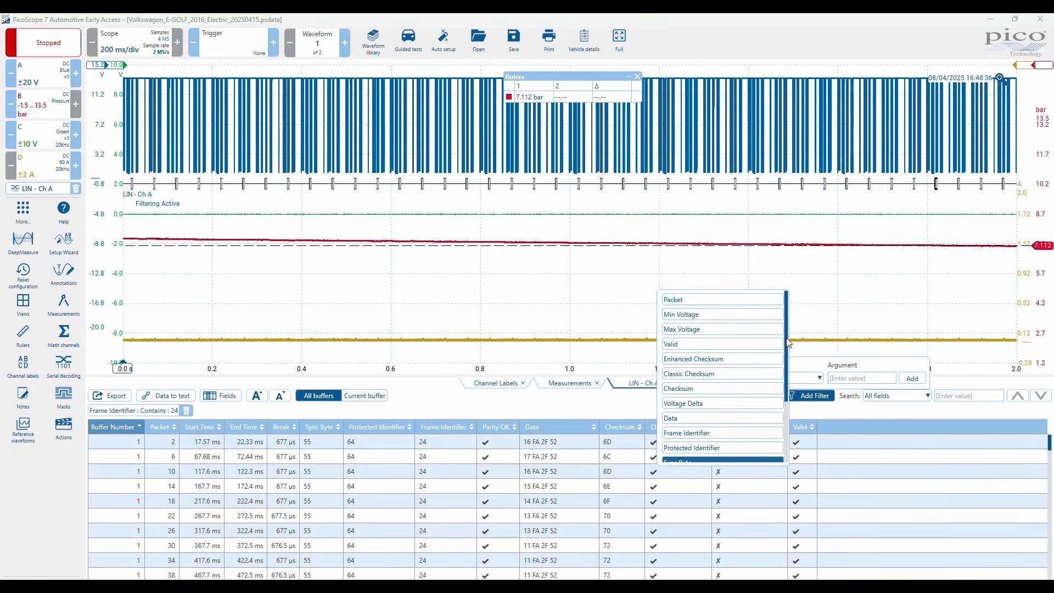
pyautogui.click(720, 417)
pyautogui.click(821, 379)
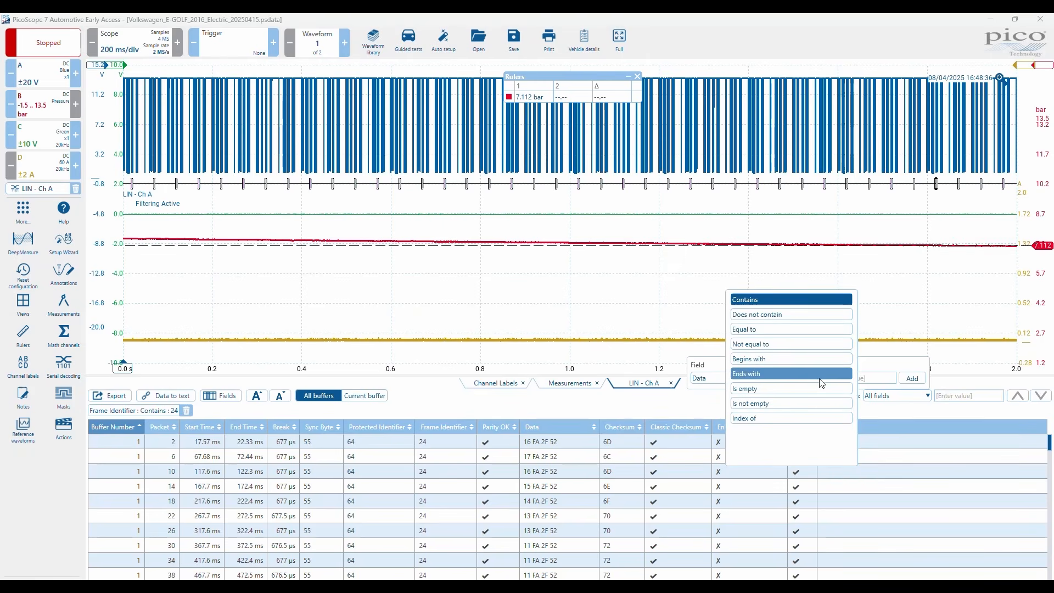
pyautogui.click(767, 419)
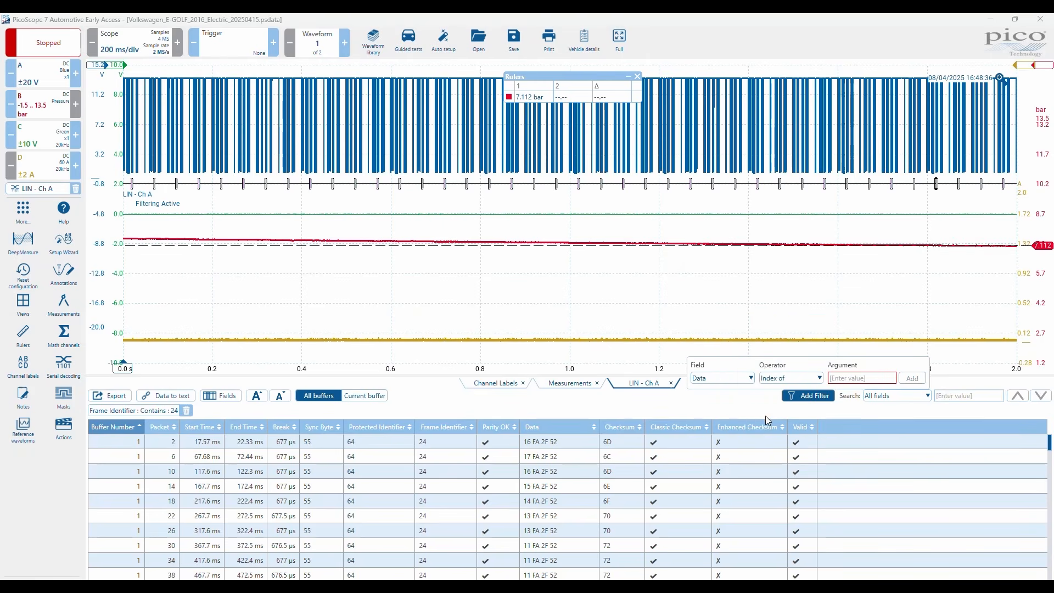
pyautogui.click(511, 456)
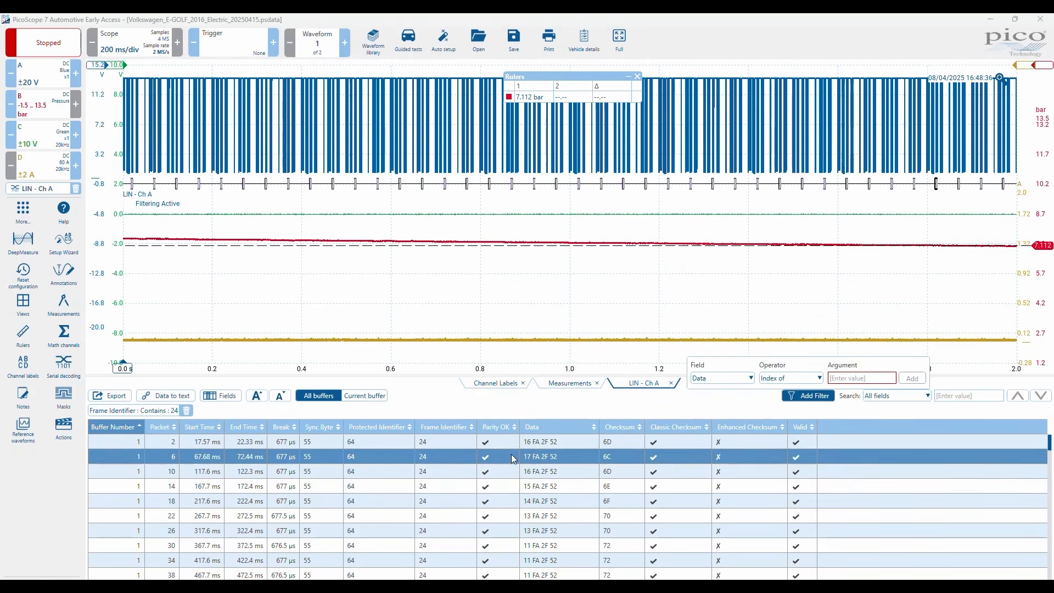
pyautogui.press('Up')
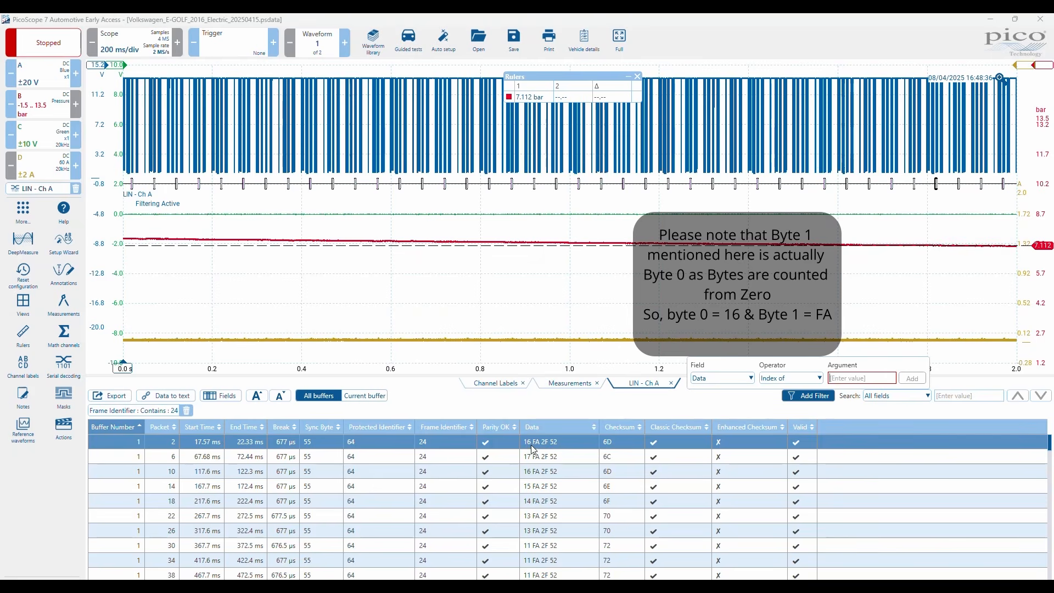
pyautogui.click(843, 378)
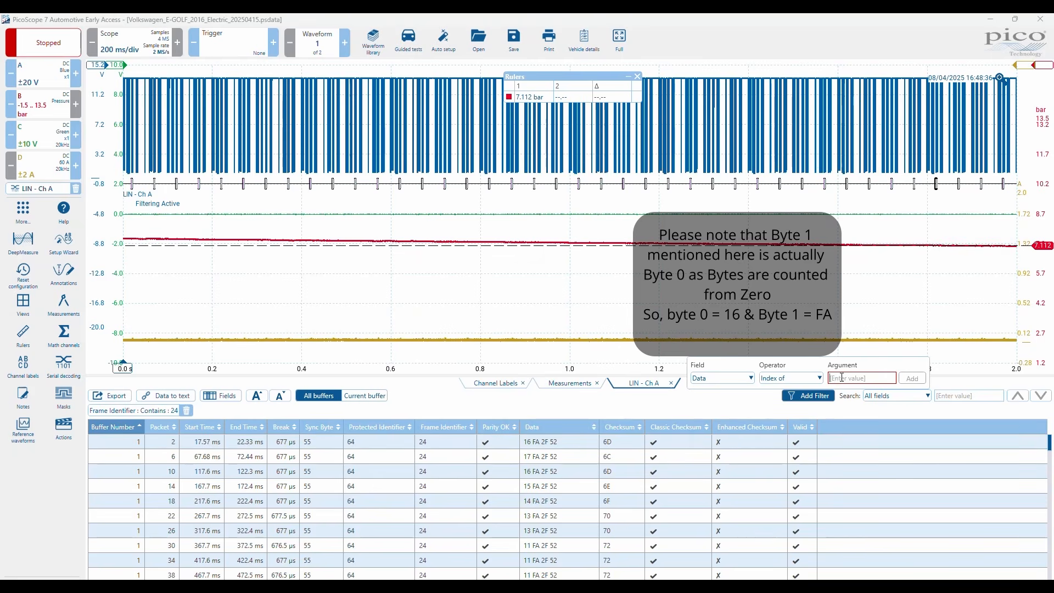
pyautogui.write('1-5')
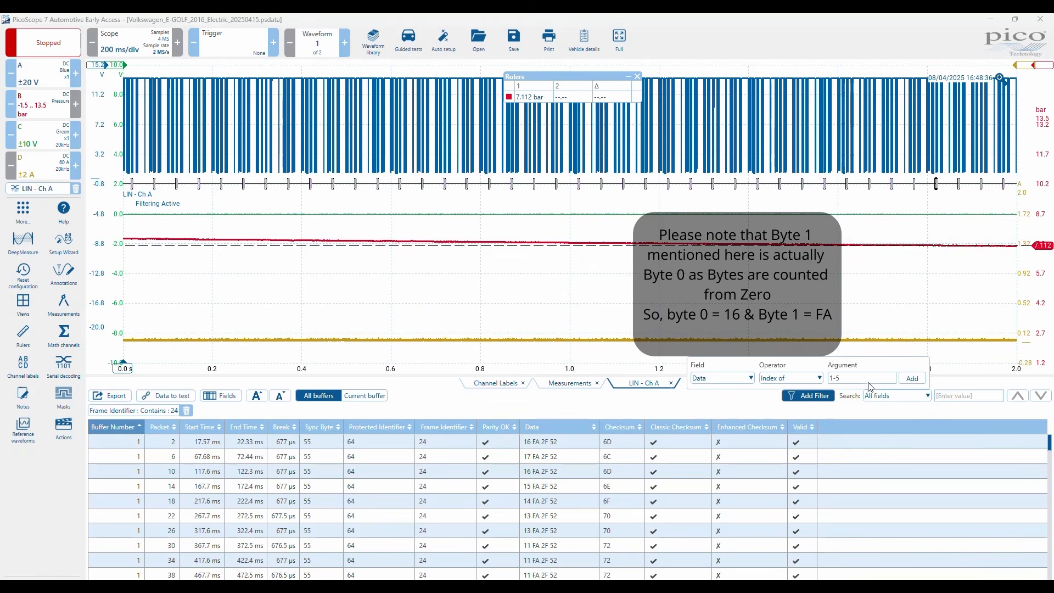
pyautogui.click(911, 378)
pyautogui.click(643, 476)
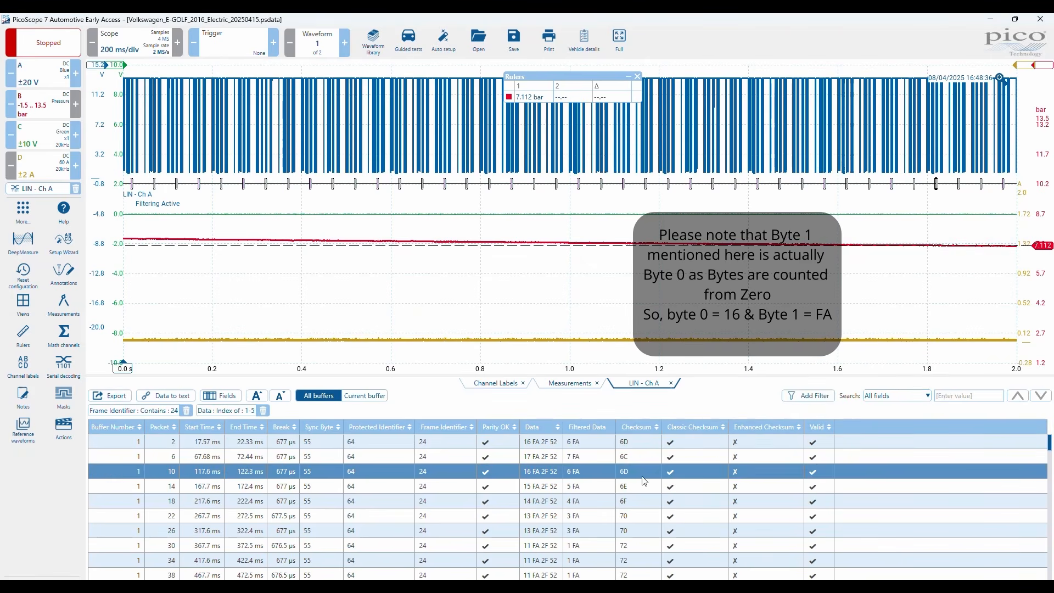
pyautogui.click(584, 458)
pyautogui.click(577, 446)
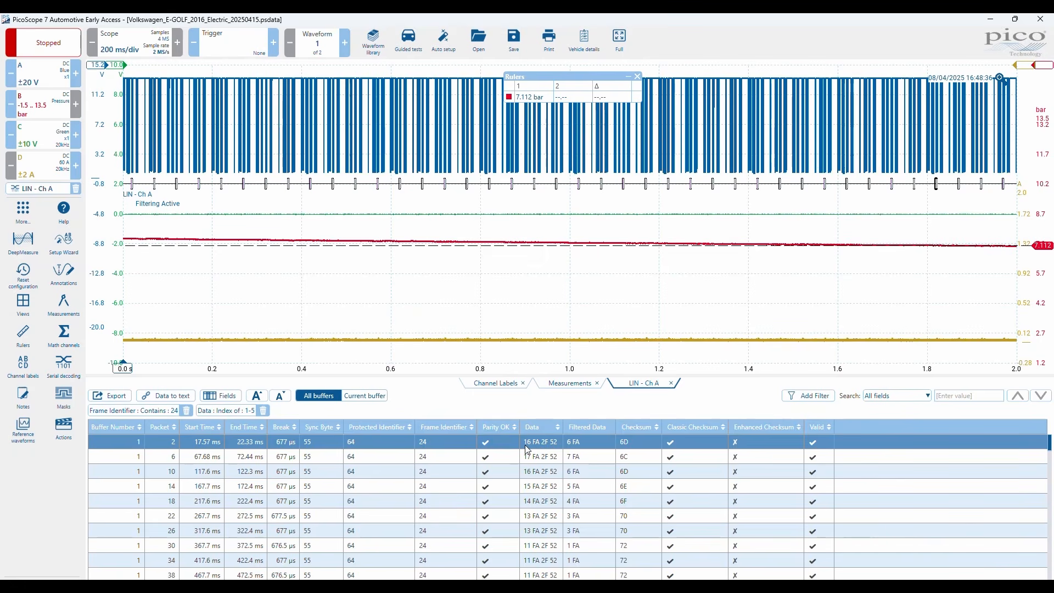
# Change the Data filter's index argument to 0-5 so the first byte is included in full.
pyautogui.click(230, 412)
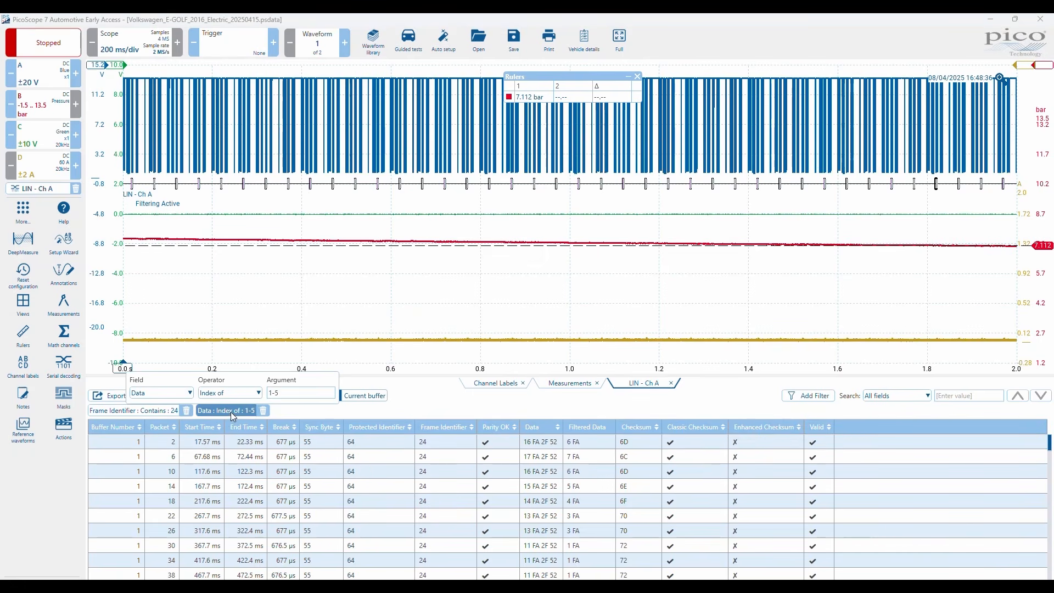
pyautogui.click(271, 393)
pyautogui.press('BackSpace')
pyautogui.write('0')
pyautogui.press('Return')
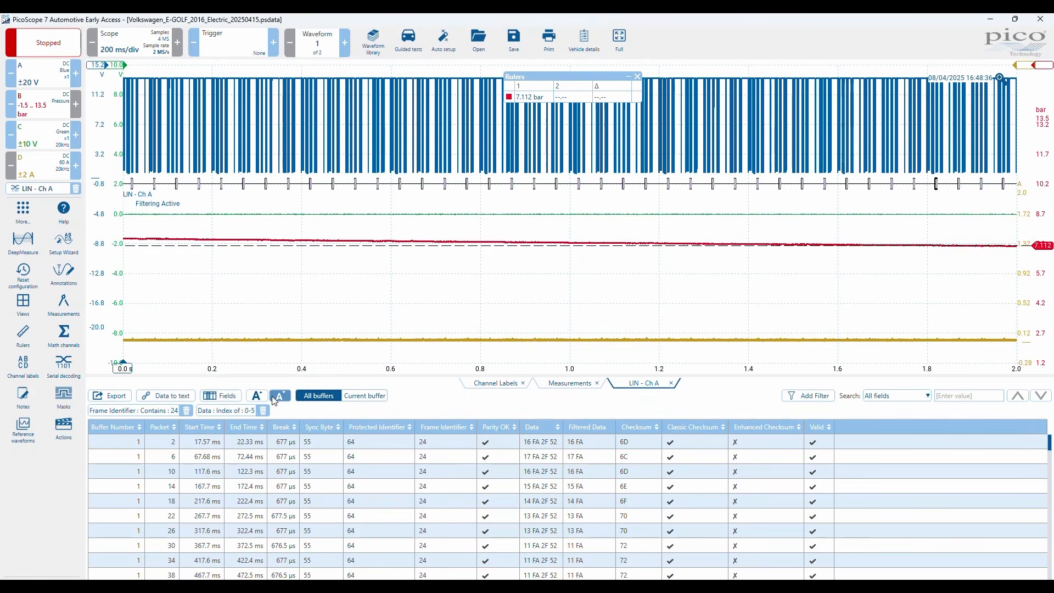
pyautogui.click(590, 447)
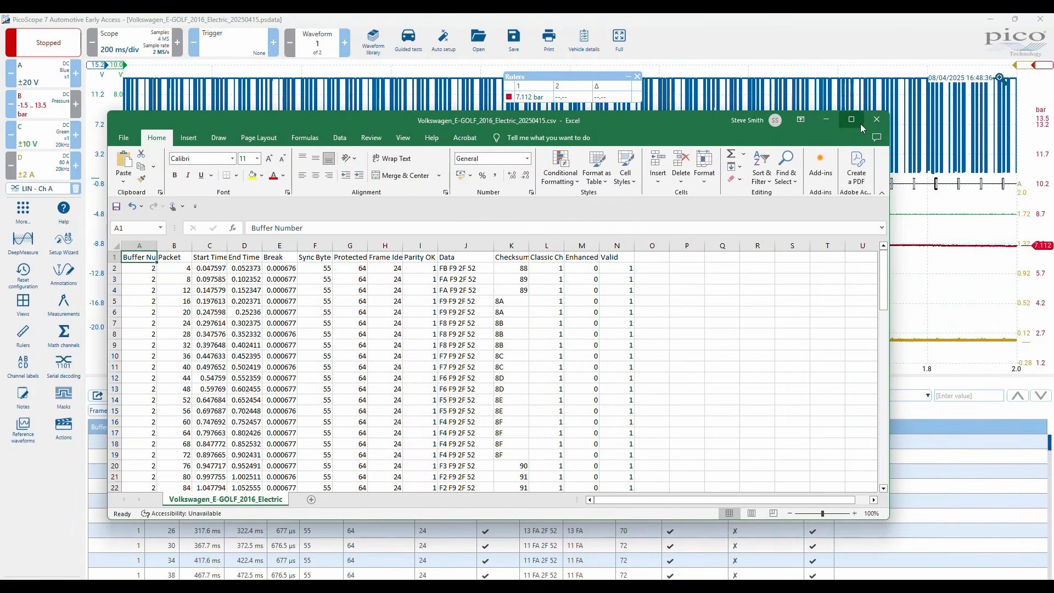
# Switch to the exported CSV in Excel and copy the Data column J into empty column O.
pyautogui.click(852, 120)
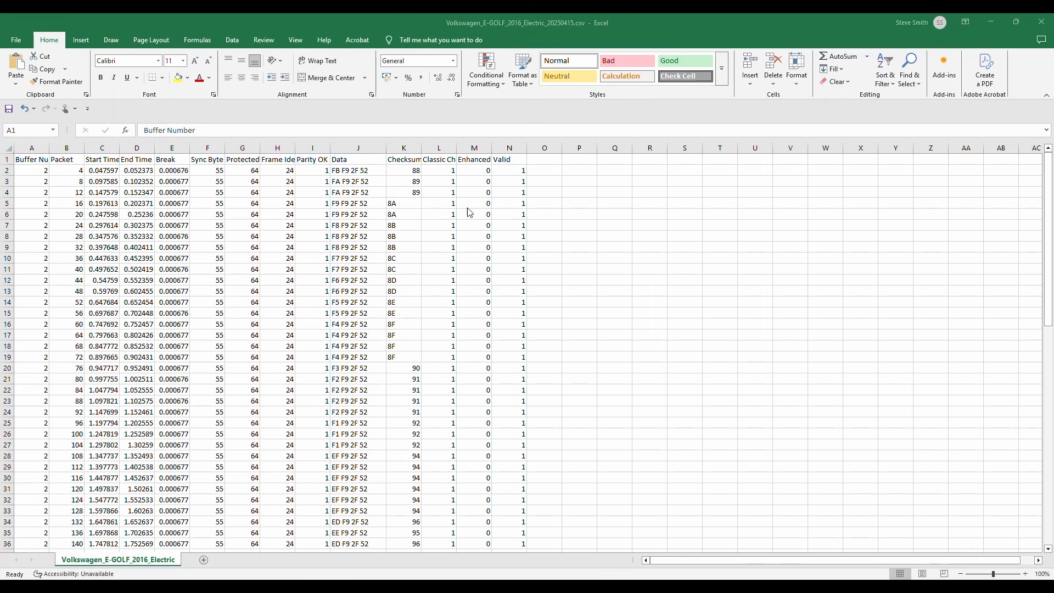
pyautogui.click(357, 148)
pyautogui.rightClick(357, 150)
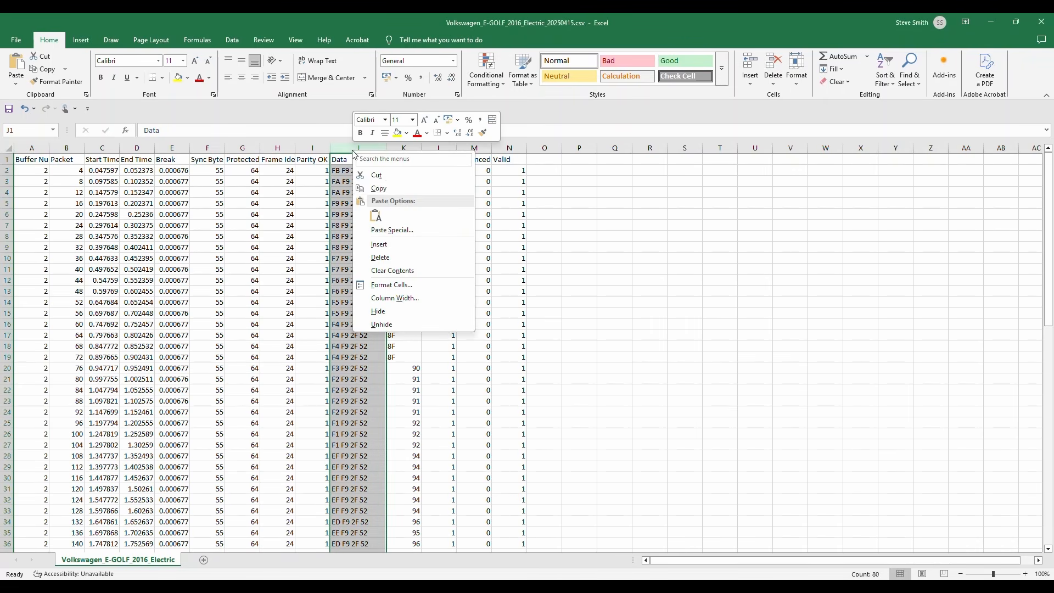
pyautogui.click(373, 189)
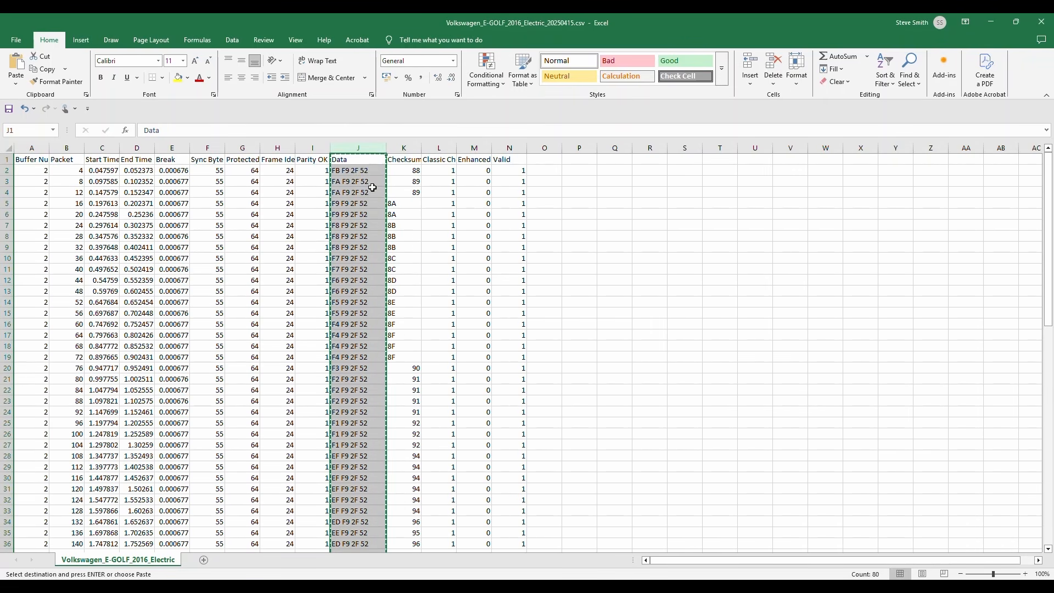
pyautogui.moveTo(564, 150); pyautogui.dragTo(612, 149)
pyautogui.rightClick(564, 150)
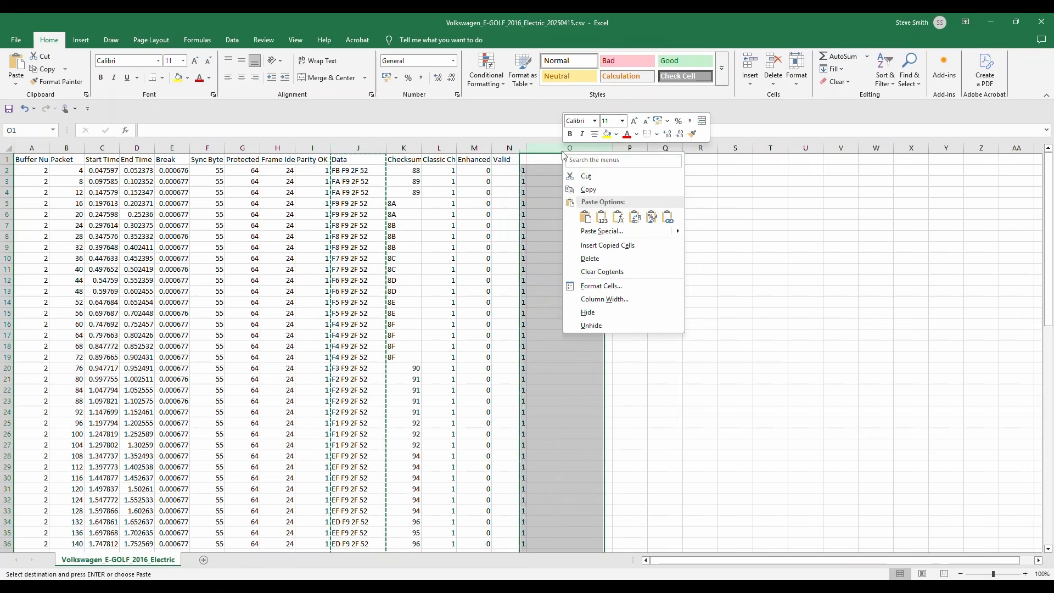
pyautogui.click(585, 218)
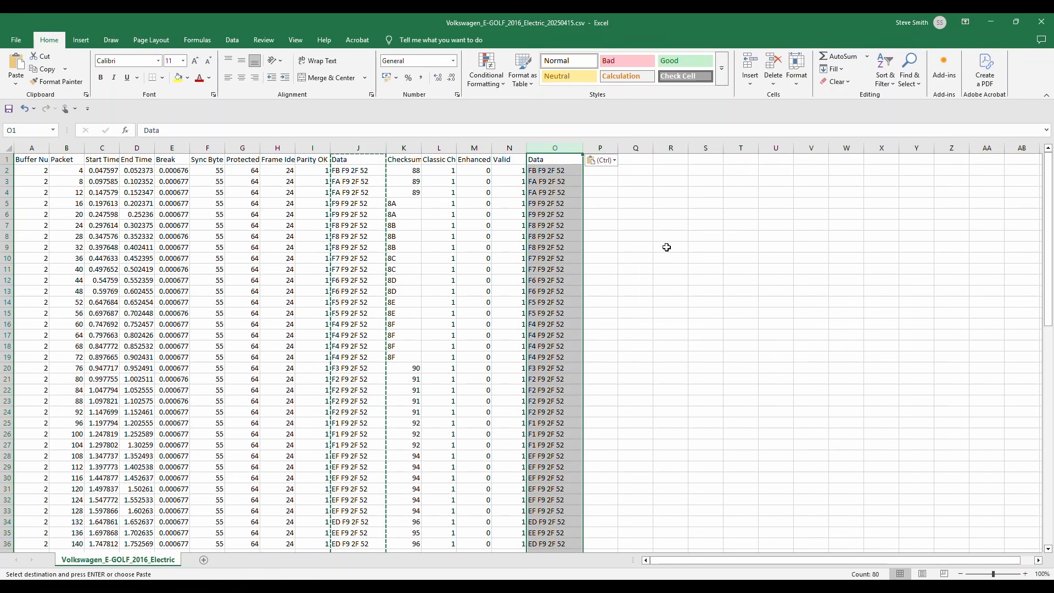
pyautogui.click(666, 246)
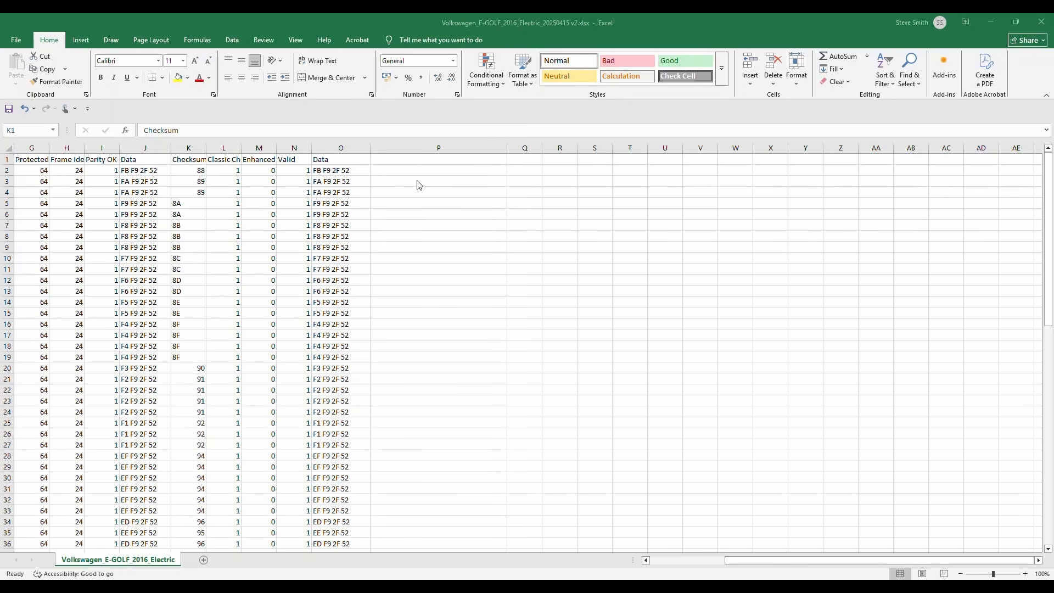
# In cell P2 of the v2 workbook, enter the formula =(CONCATENATE(,MID(O2,5,1),MID(O2,1,2))) to reorder the data bytes.
pyautogui.doubleClick(393, 171)
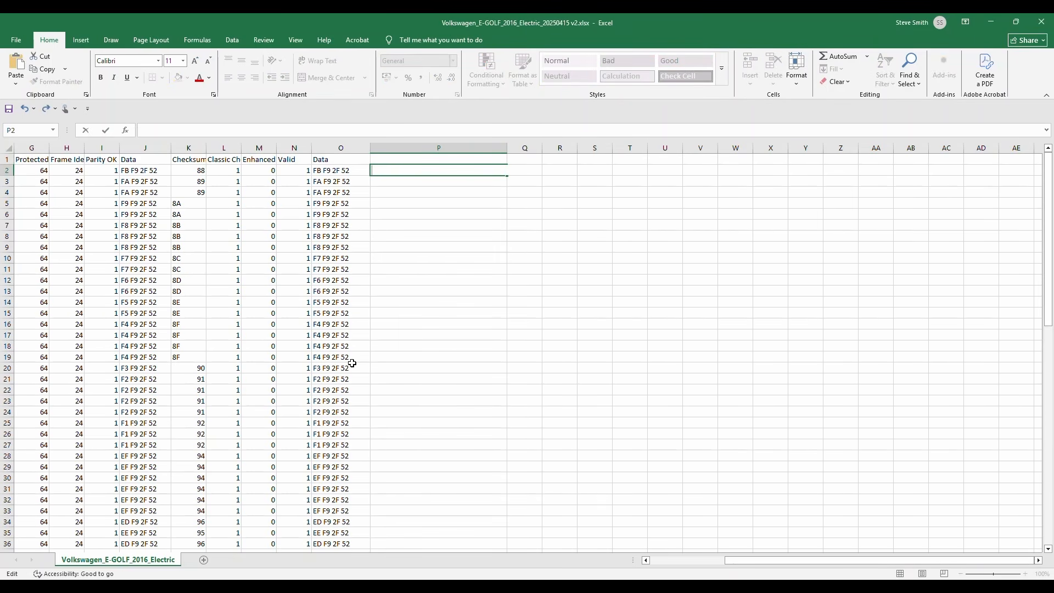
pyautogui.write('+')
pyautogui.press('BackSpace')
pyautogui.write('=')
pyautogui.hotkey('ctrl', 'v')
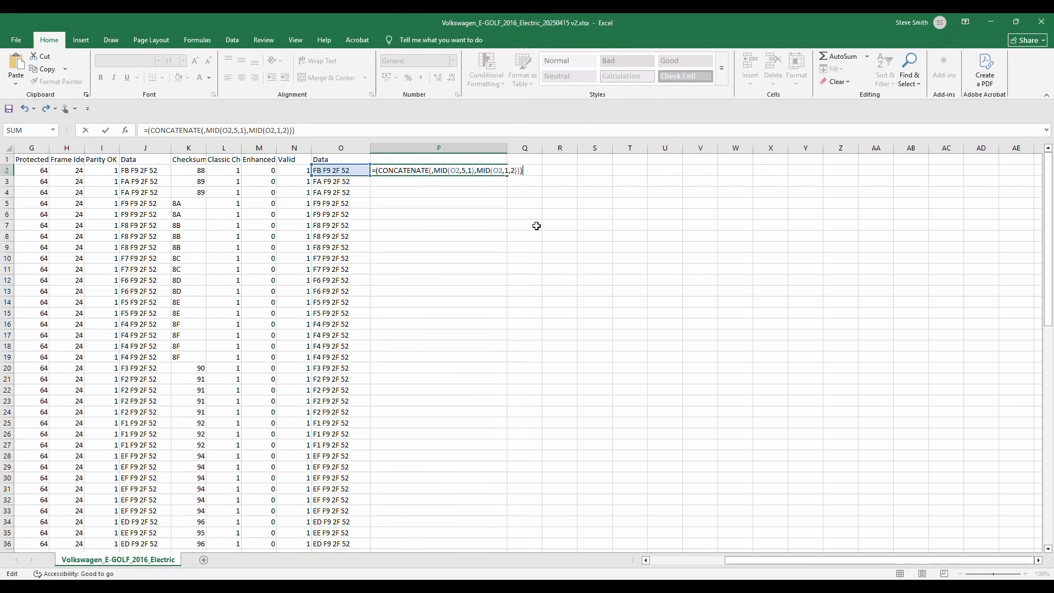
pyautogui.press('Return')
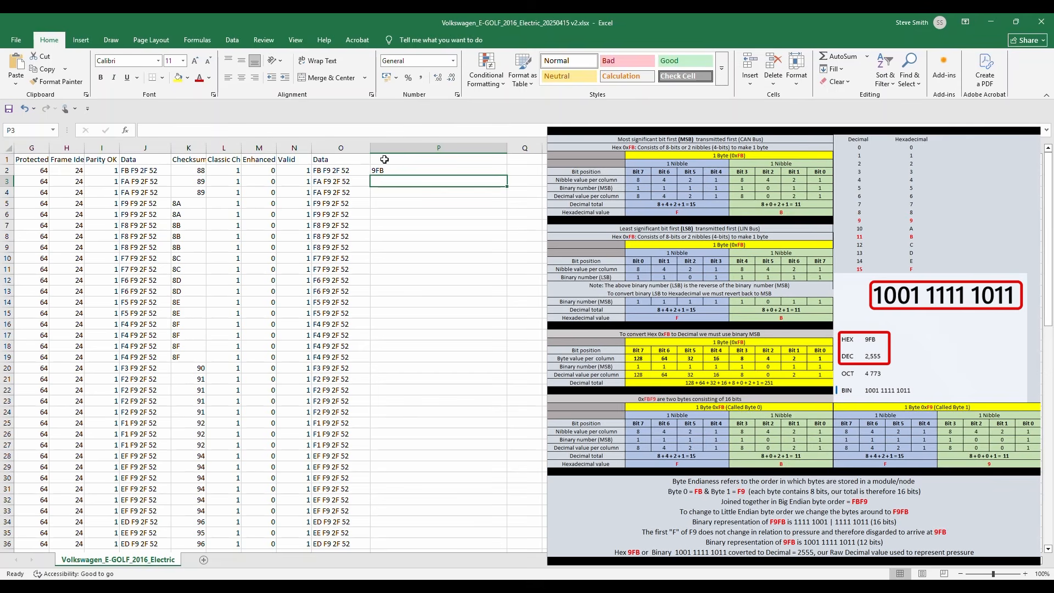
# Enter the header "Byte 0 and Byte1 LS Byte" in cell P1 above the reordered data bytes.
pyautogui.doubleClick(384, 160)
pyautogui.write('By')
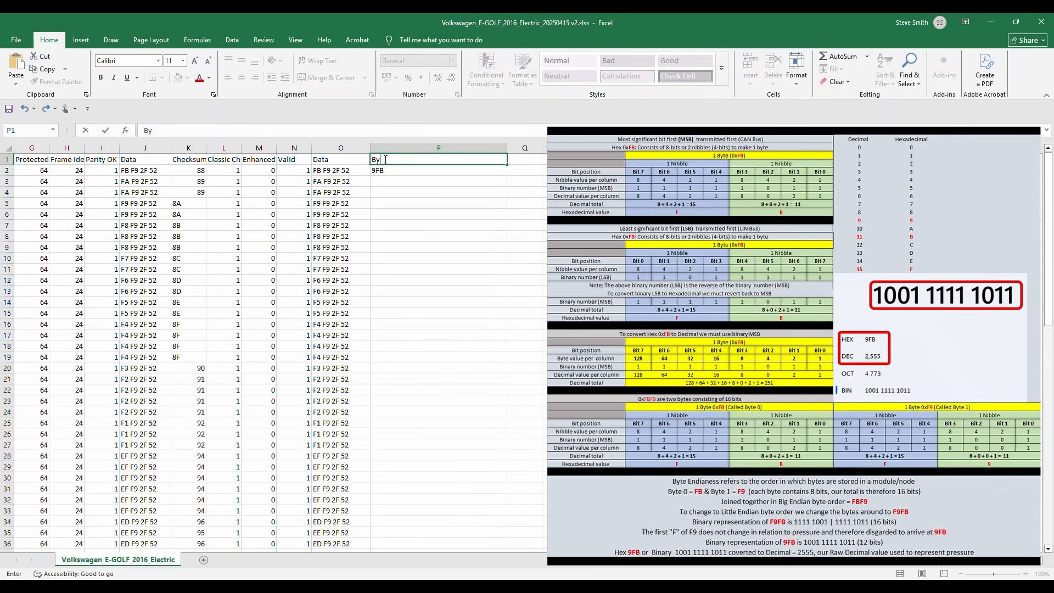
pyautogui.write('te 0and Byte1')
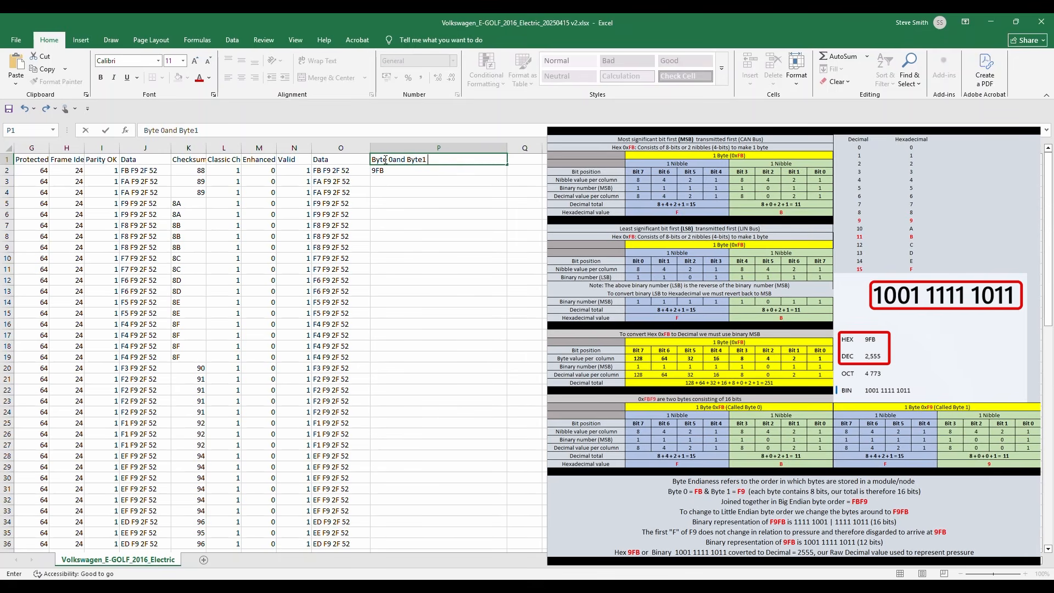
pyautogui.write(' LSM')
pyautogui.press('BackSpace')
pyautogui.write('Byte')
pyautogui.click(437, 159)
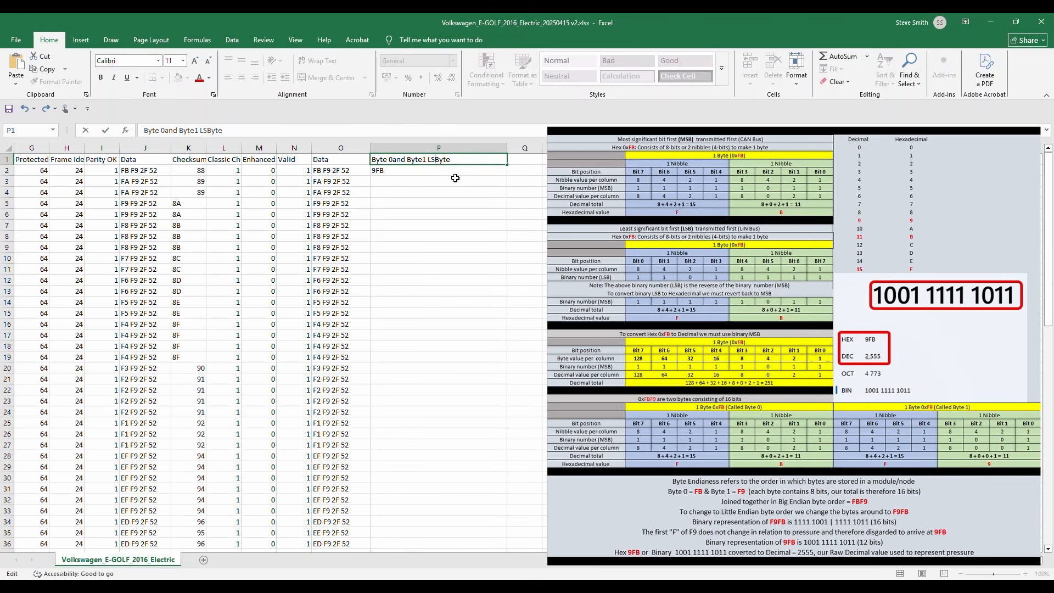
pyautogui.click(394, 159)
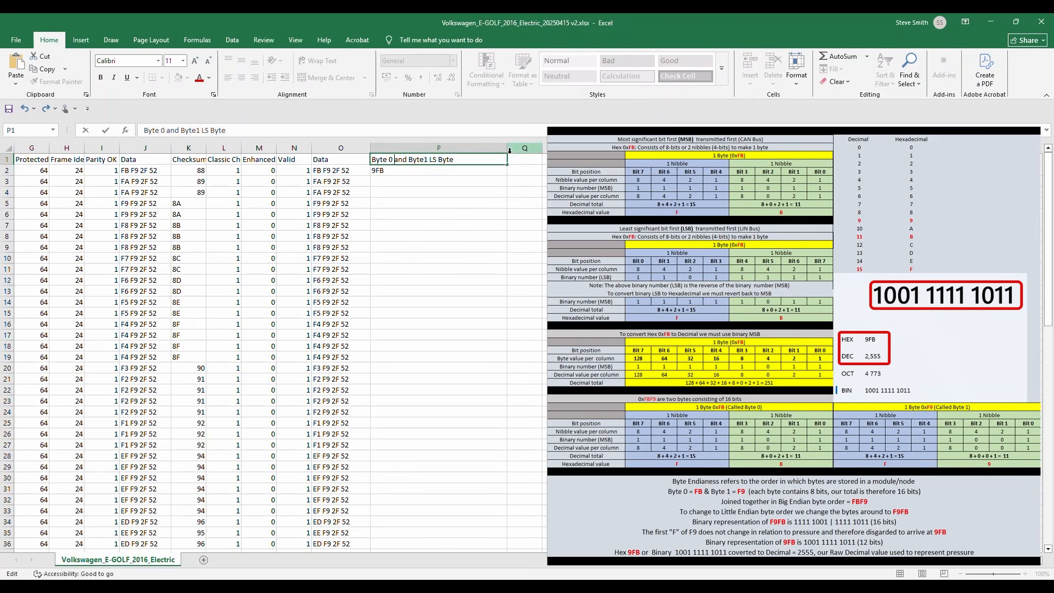
# Fill the CONCATENATE formula from P2 down column P to the last data row and check the filled rows.
pyautogui.click(465, 176)
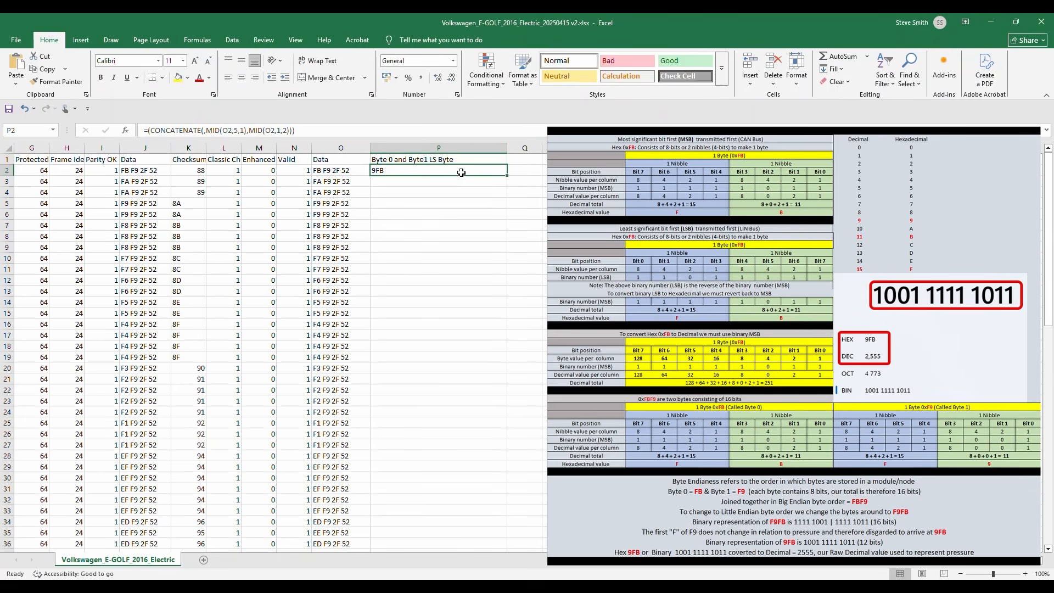
pyautogui.doubleClick(508, 175)
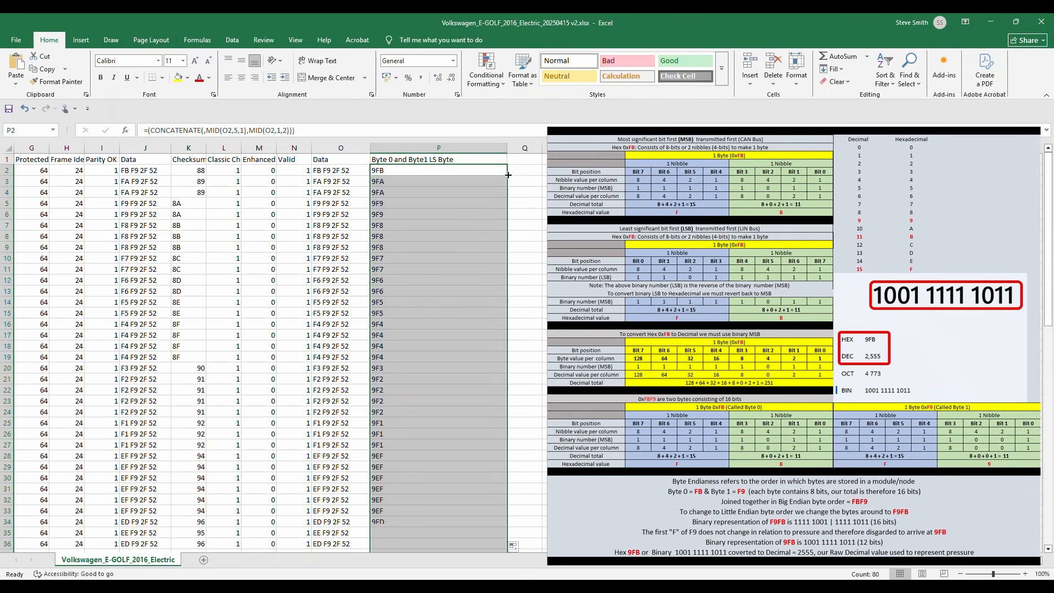
pyautogui.scroll(-11, 471, 318)
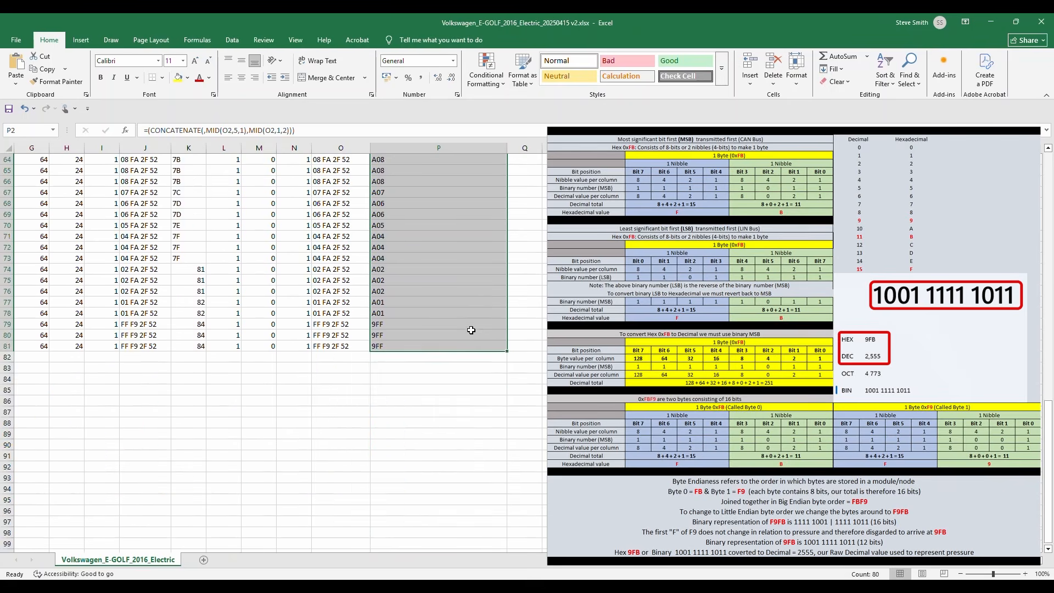
pyautogui.scroll(11, 471, 327)
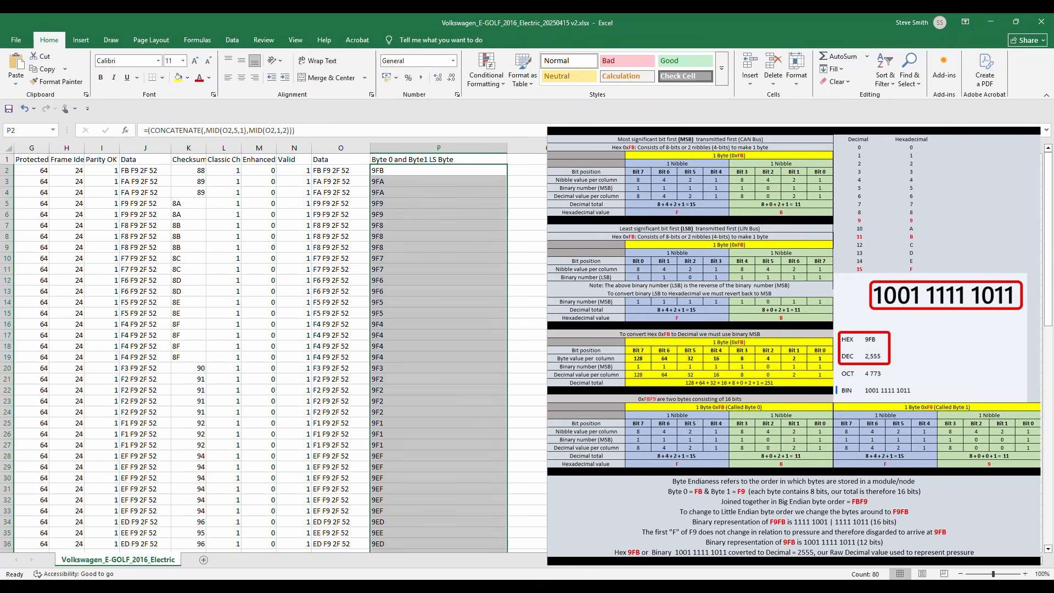
# Enter the header "Raw Decimal Value" in cell Q1.
pyautogui.click(551, 159)
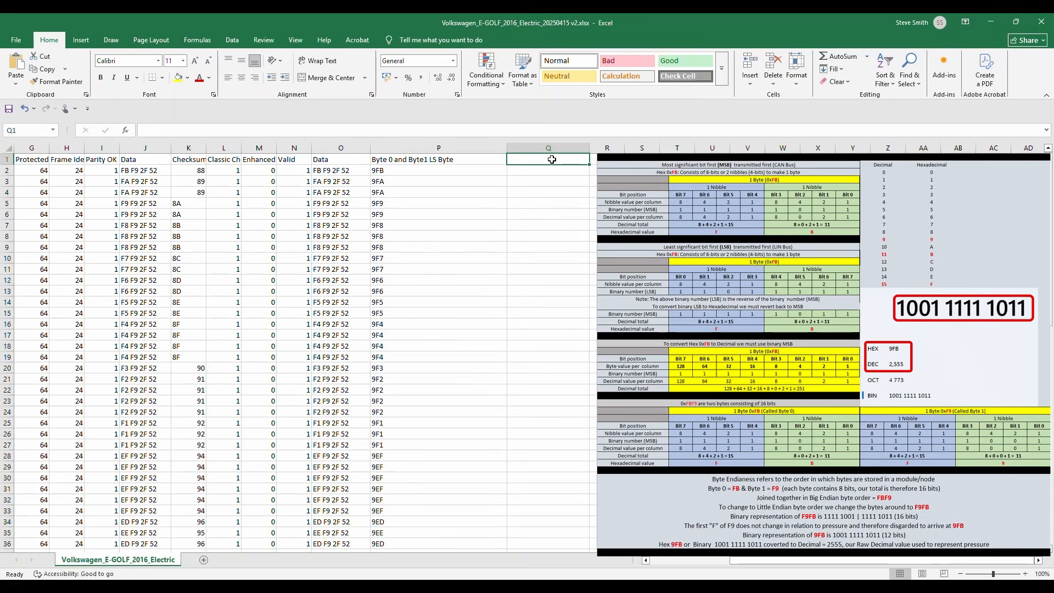
pyautogui.write('Raw D')
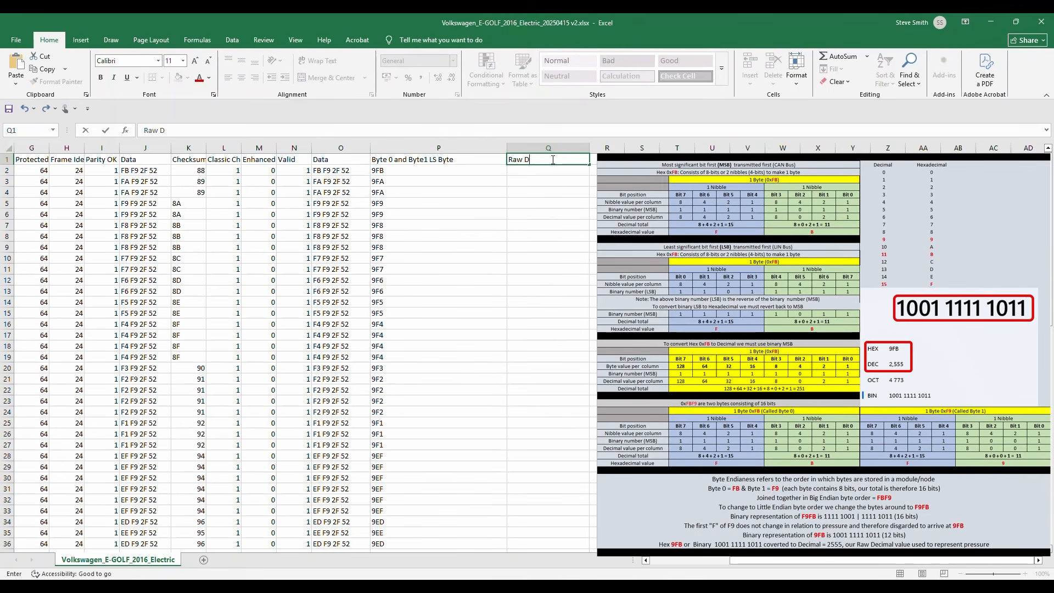
pyautogui.write('ecimal Value')
# Enter the formula =HEX2DEC(P2) in cell Q2 to convert the reordered hex value to decimal.
pyautogui.click(532, 170)
pyautogui.doubleClick(531, 170)
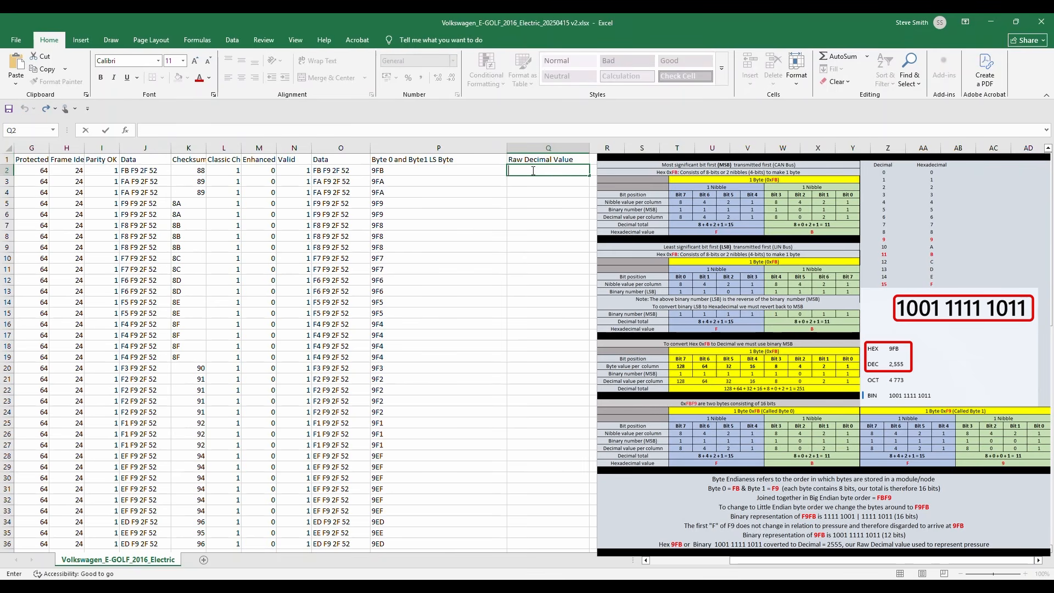
pyautogui.write('=')
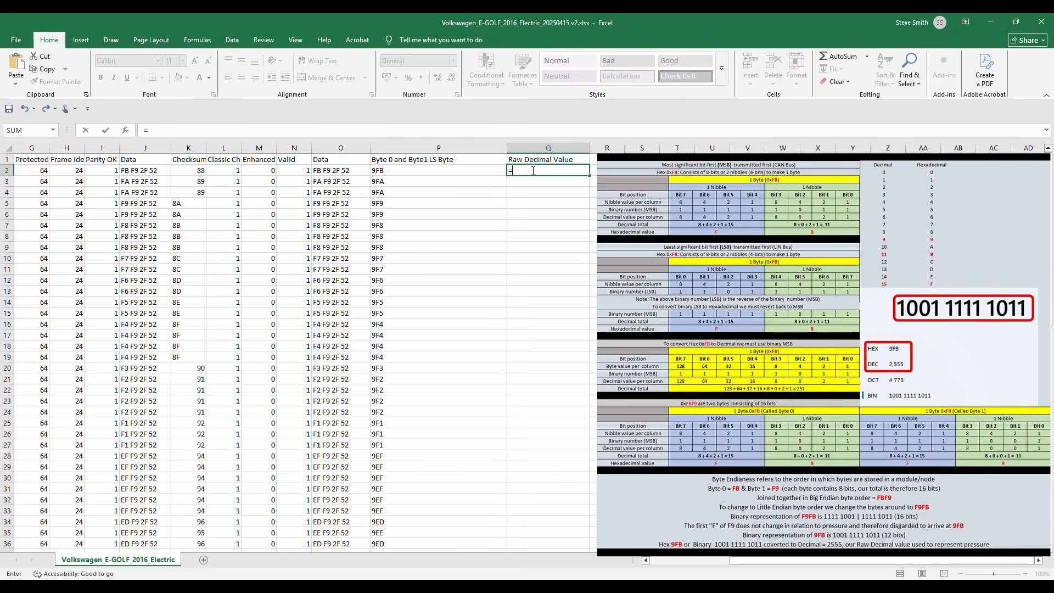
pyautogui.write('Hex')
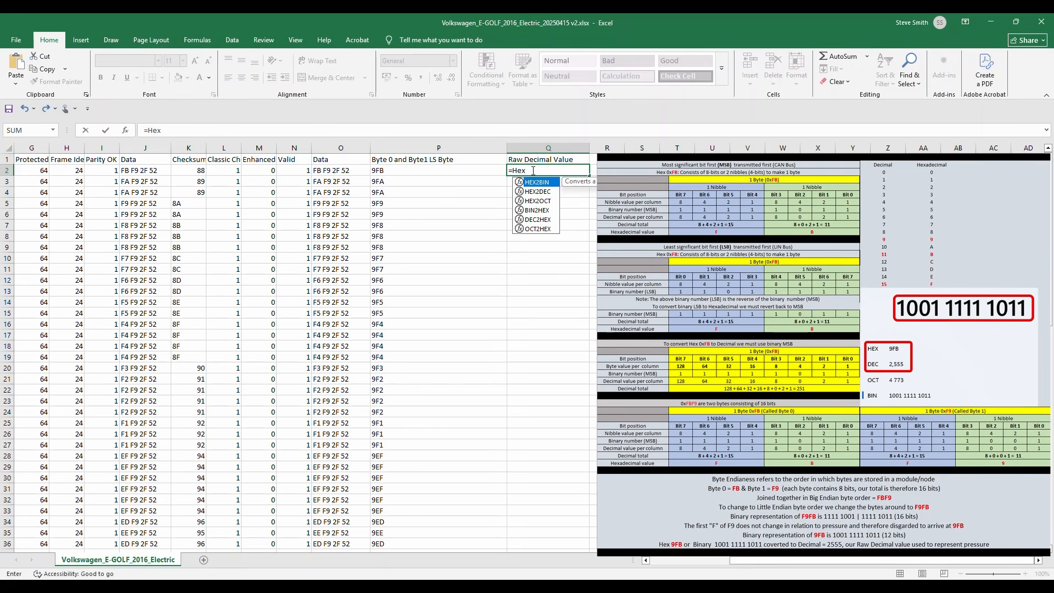
pyautogui.doubleClick(537, 191)
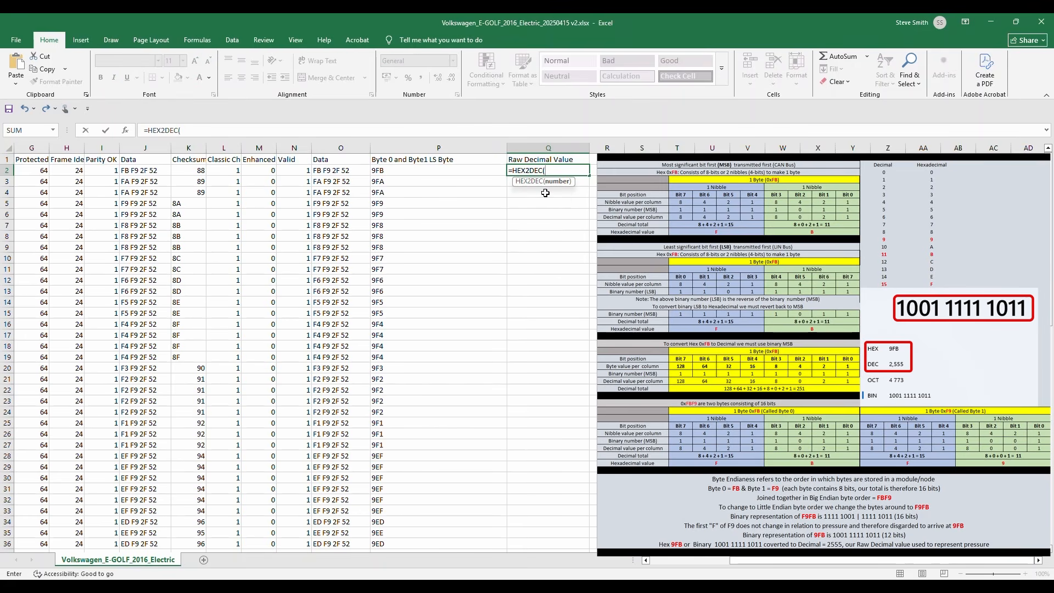
pyautogui.click(393, 172)
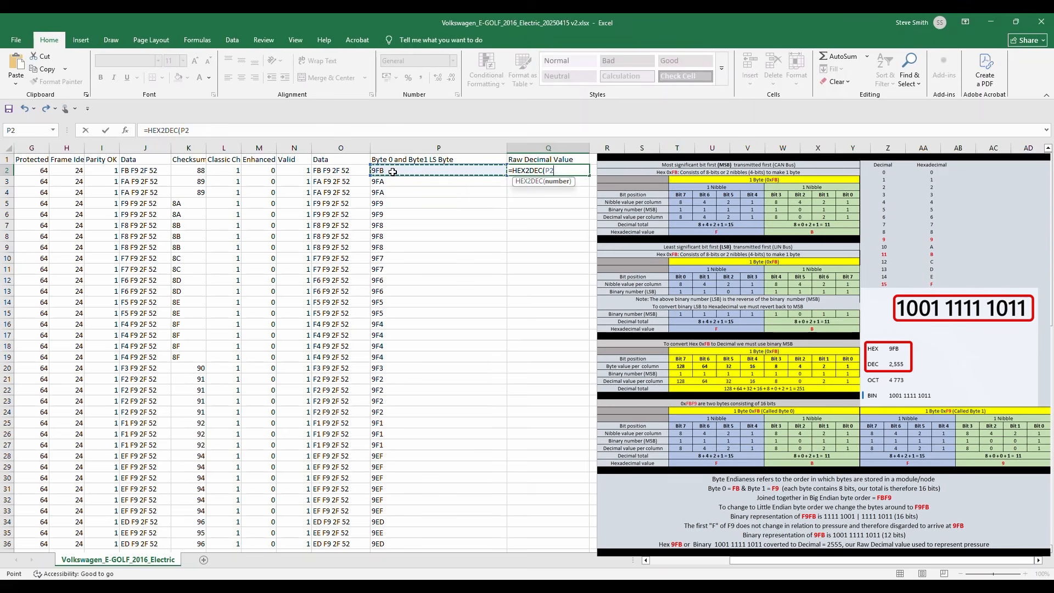
pyautogui.write(')')
pyautogui.press('Return')
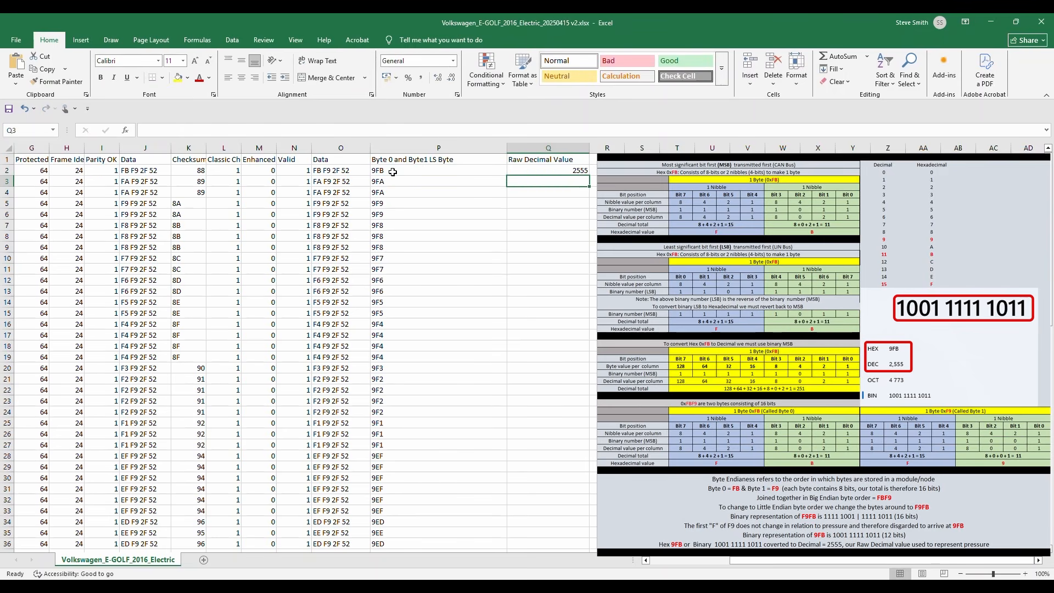
# Fill the HEX2DEC formula from Q2 down column Q to the last data row and review the converted values.
pyautogui.click(572, 169)
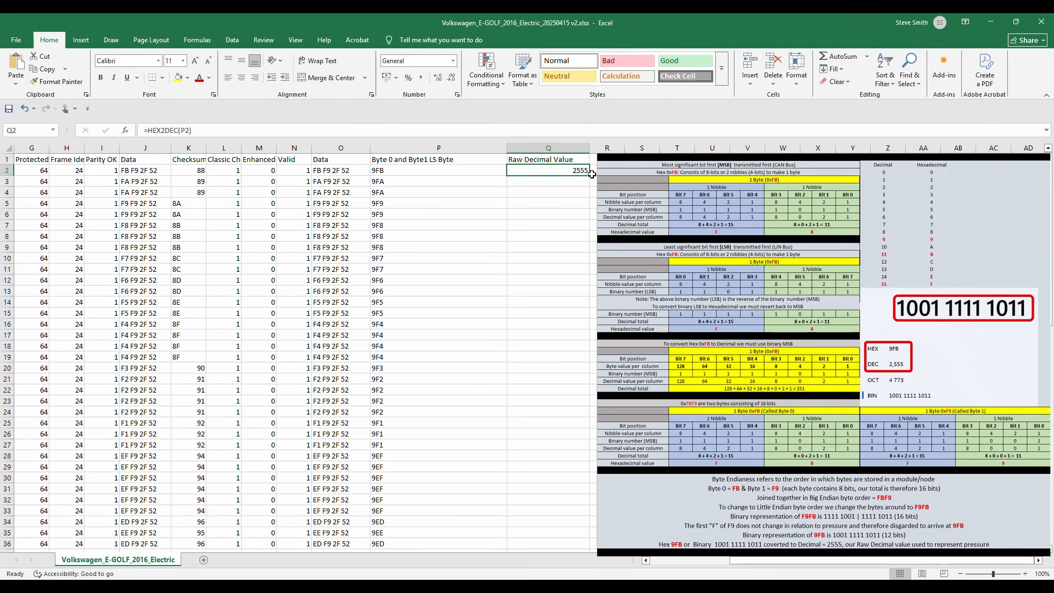
pyautogui.doubleClick(591, 174)
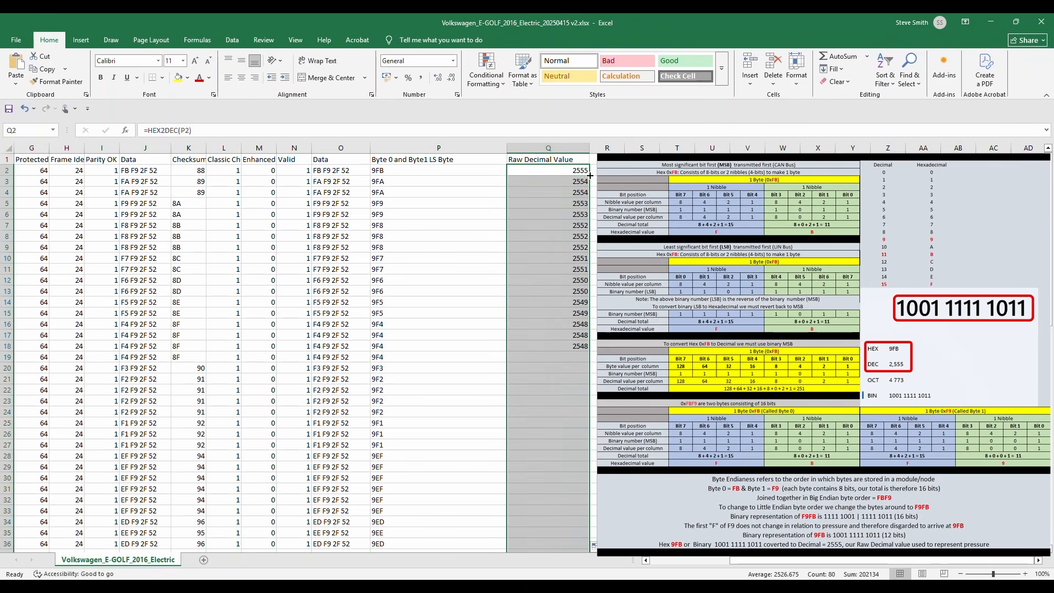
pyautogui.scroll(-9, 552, 329)
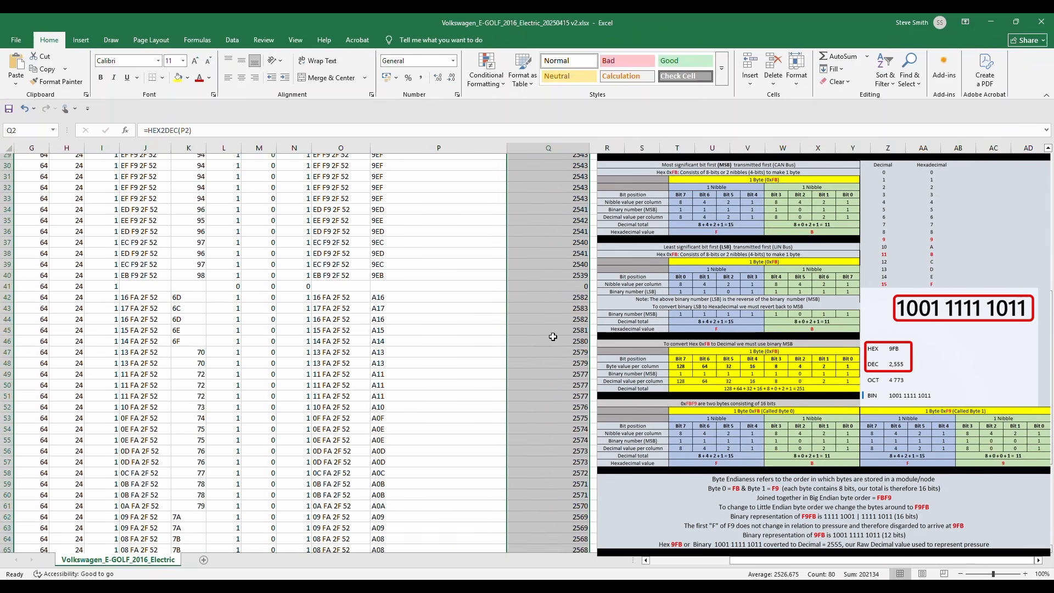
pyautogui.scroll(-9, 552, 339)
pyautogui.scroll(9, 543, 371)
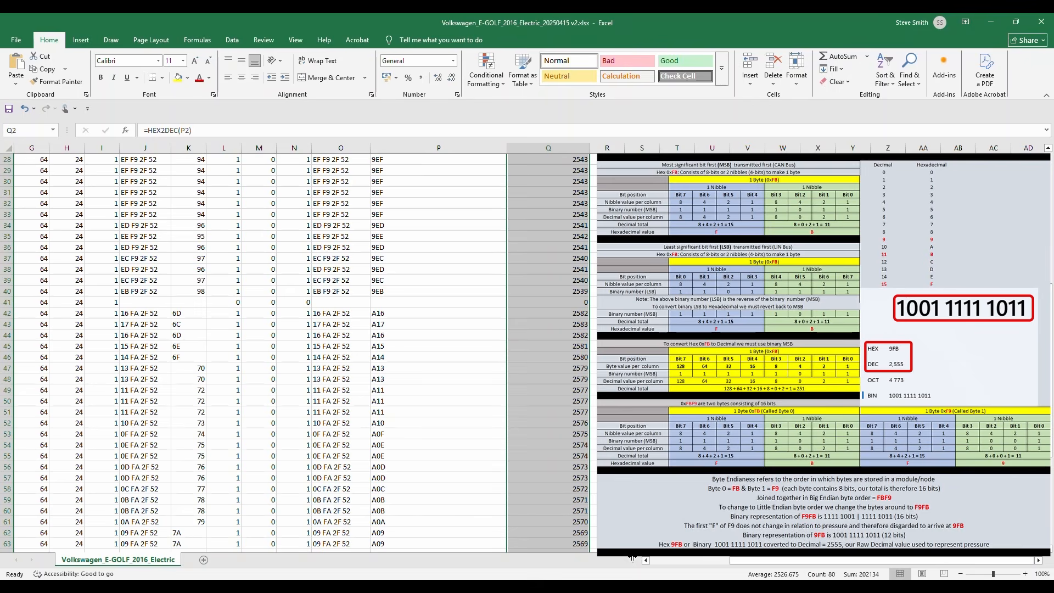
# Delete row 41, the packet with no data bytes, and look through the remaining rows.
pyautogui.moveTo(782, 561); pyautogui.dragTo(696, 561)
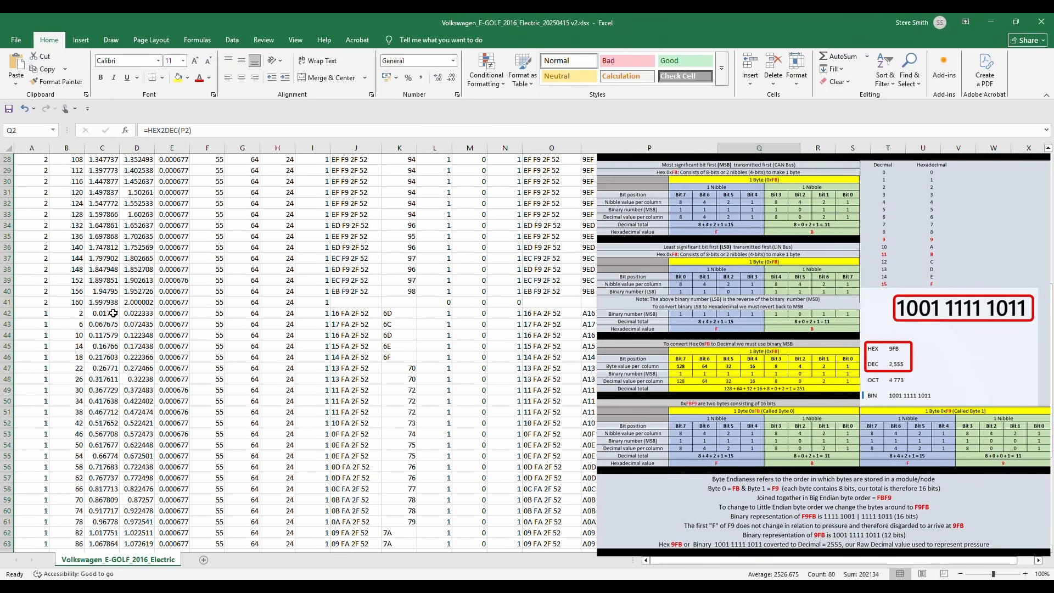
pyautogui.click(8, 302)
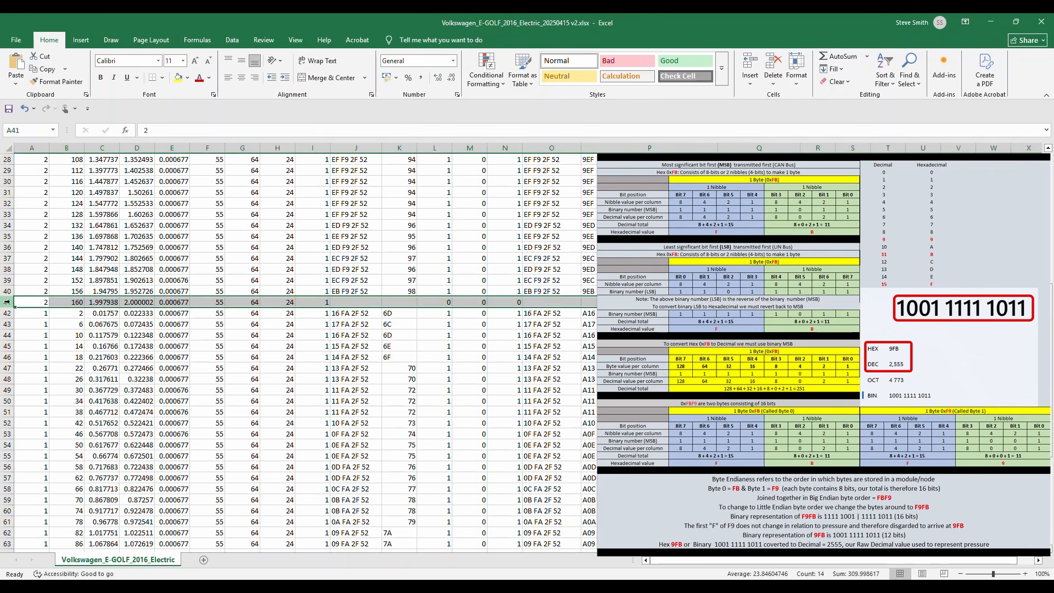
pyautogui.rightClick(7, 302)
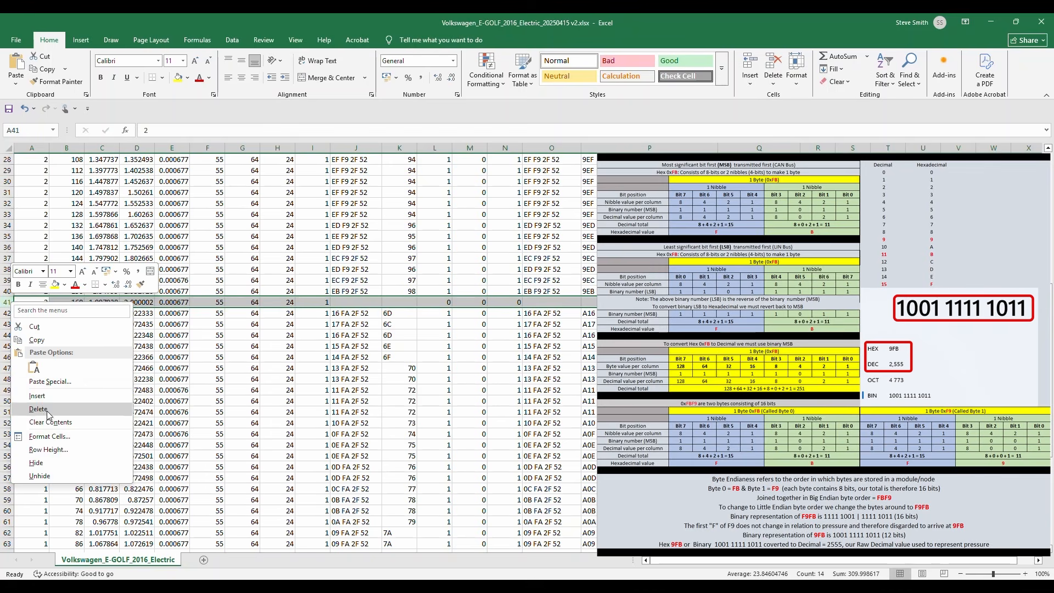
pyautogui.click(38, 409)
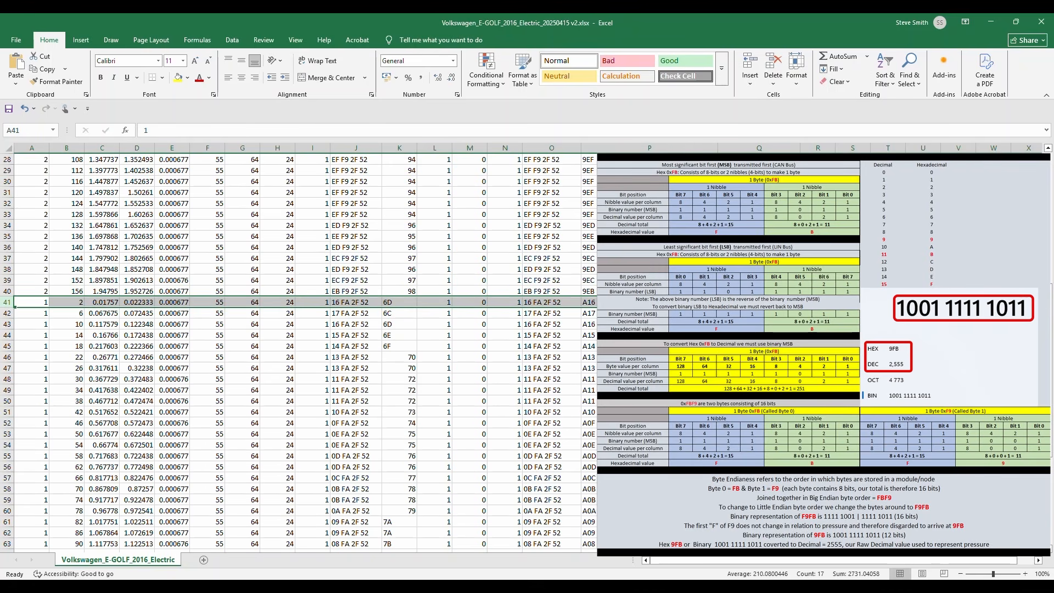
pyautogui.scroll(9, 298, 351)
pyautogui.scroll(-9, 298, 351)
pyautogui.scroll(-8, 298, 351)
pyautogui.scroll(12, 298, 351)
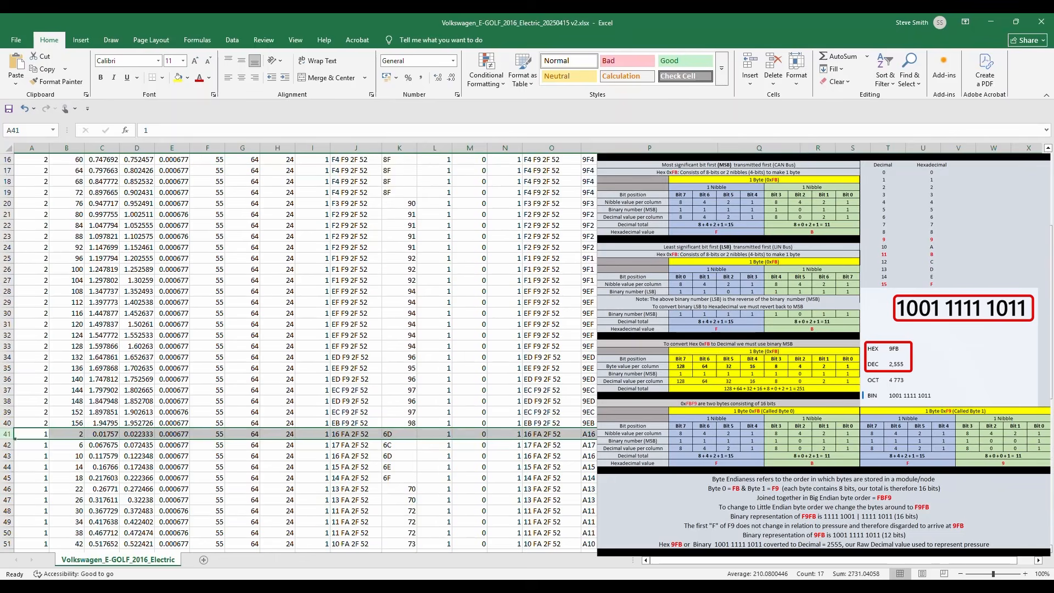
pyautogui.scroll(5, 298, 351)
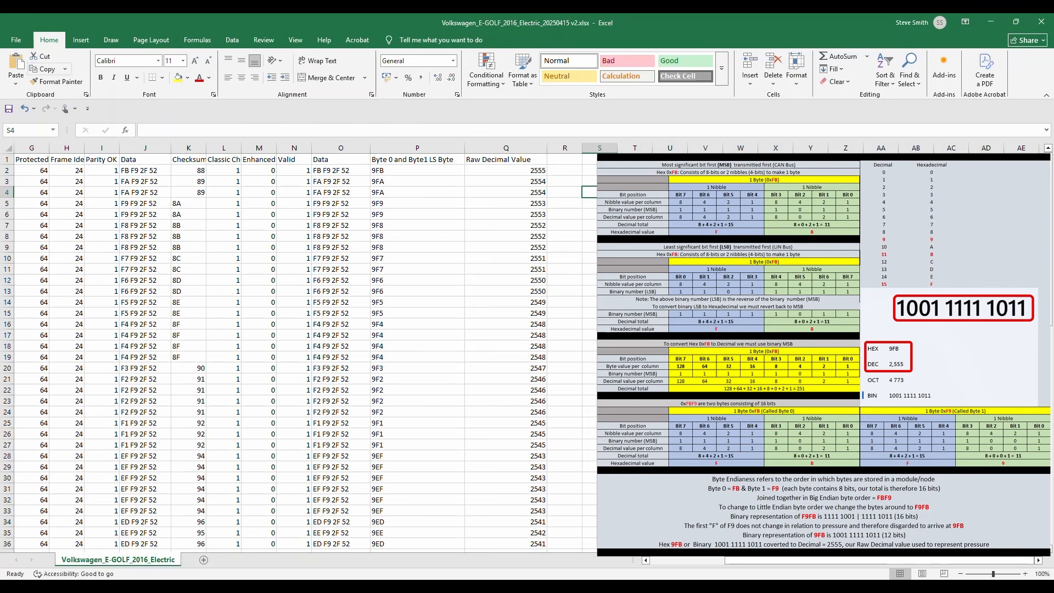
# Insert a text box beside the data columns containing the lines "76F9 =4.929 BAR", "F976", "976" and "DEC".
pyautogui.click(72, 43)
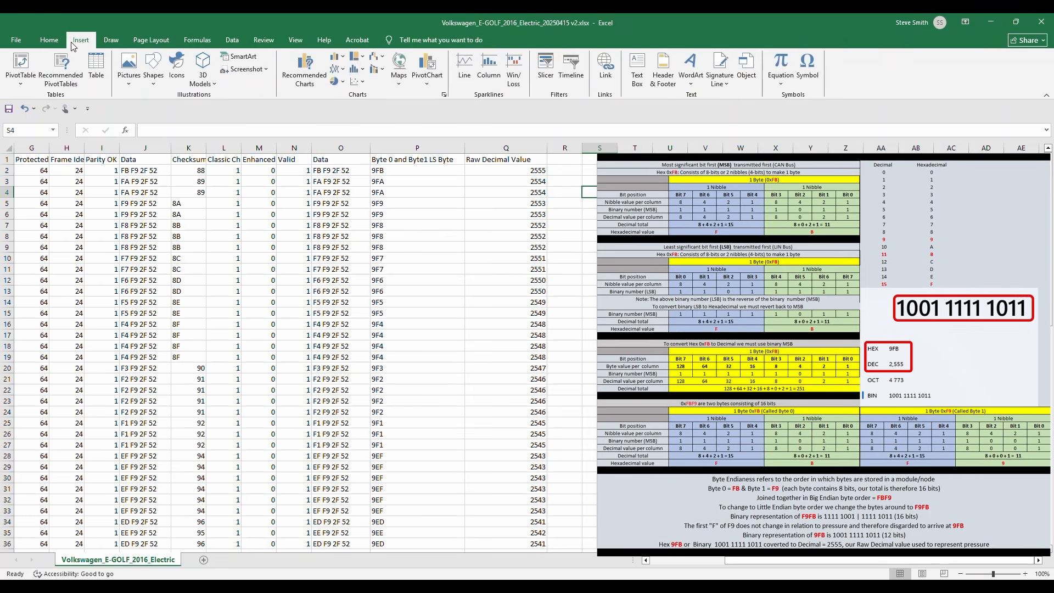
pyautogui.click(636, 69)
pyautogui.moveTo(631, 186); pyautogui.dragTo(768, 247)
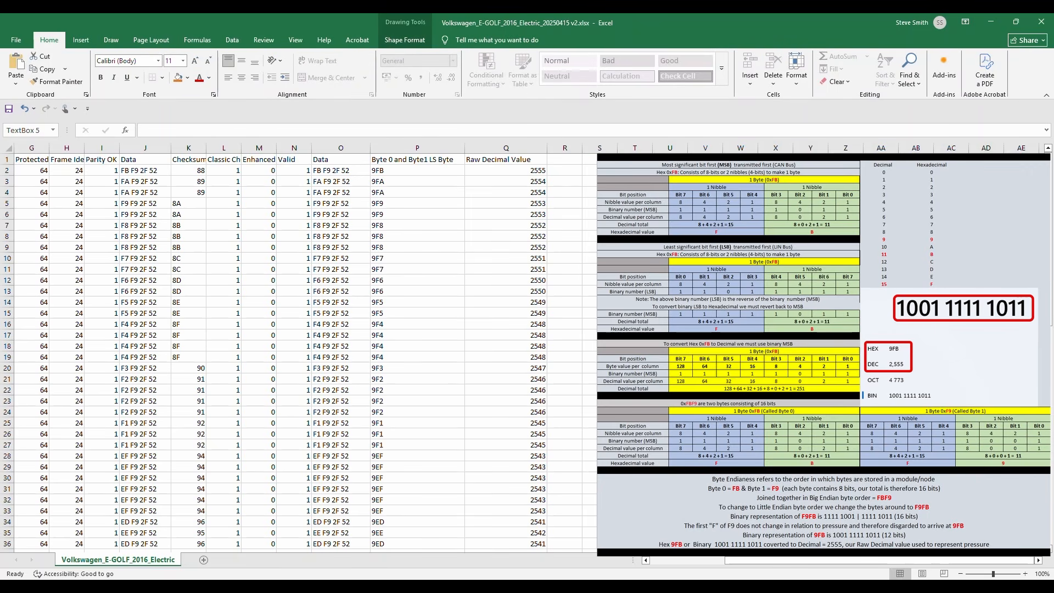
pyautogui.write('76F9')
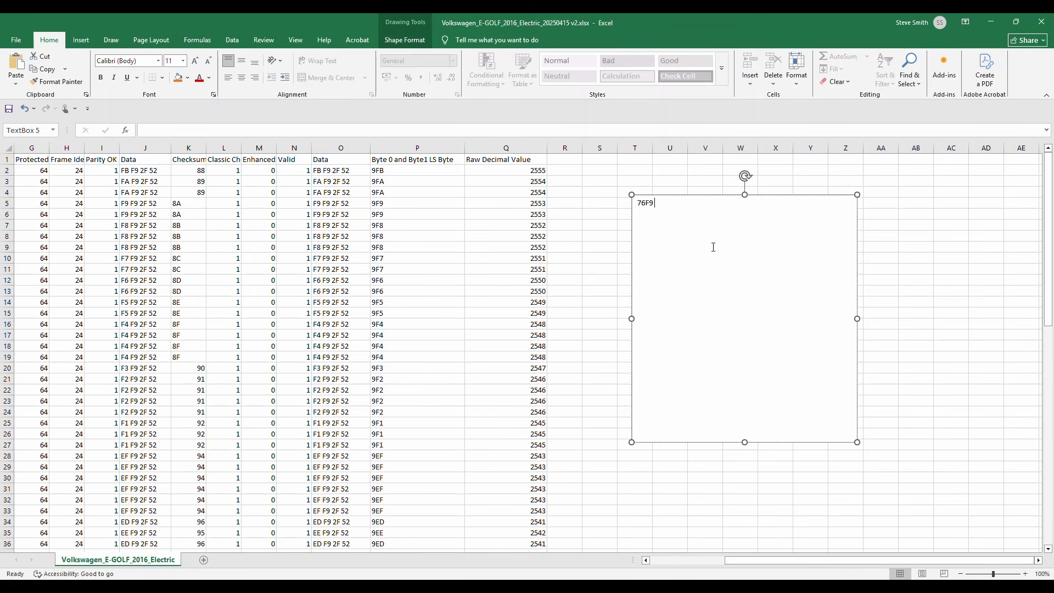
pyautogui.write(' =')
pyautogui.write('4.929')
pyautogui.write(' B')
pyautogui.write('A')
pyautogui.write('R')
pyautogui.write('6')
pyautogui.press('BackSpace')
pyautogui.write('DEC')
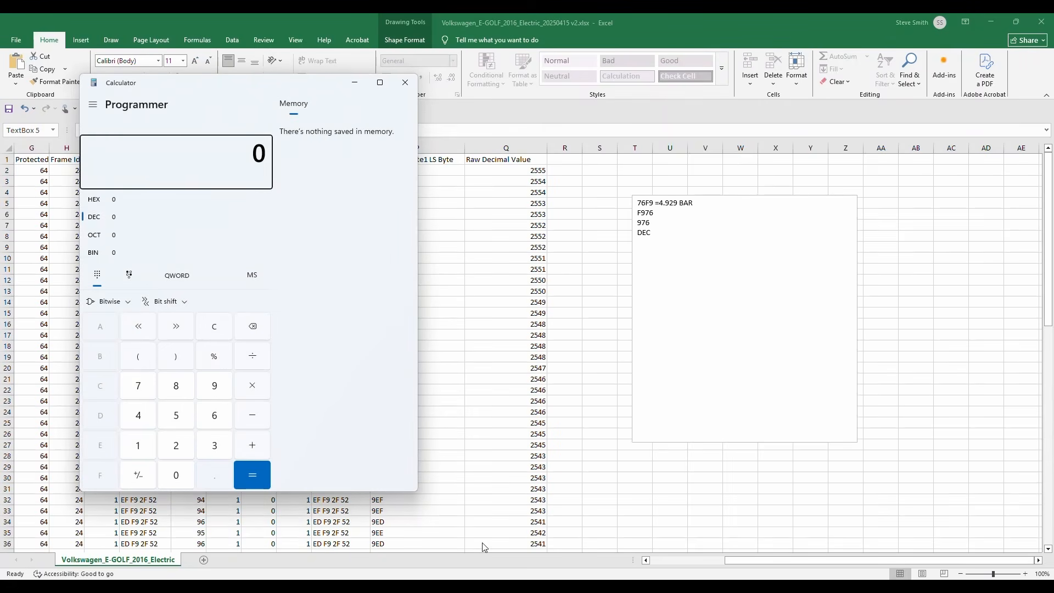
# In Calculator's Programmer mode, enter 976 as a hexadecimal value and convert it to decimal.
pyautogui.click(93, 104)
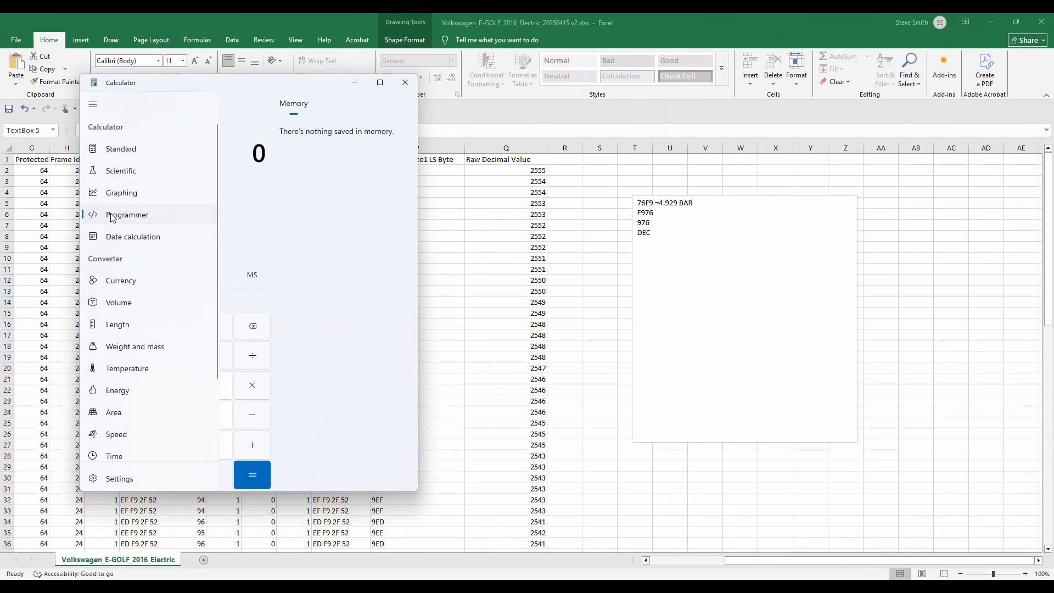
pyautogui.click(115, 215)
pyautogui.click(106, 201)
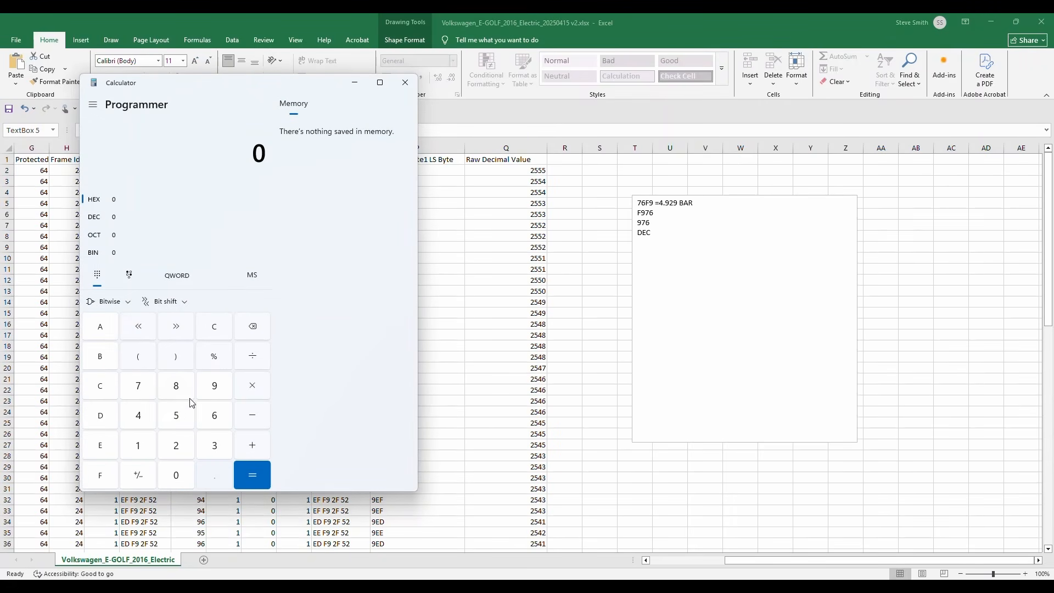
pyautogui.click(213, 387)
pyautogui.click(138, 387)
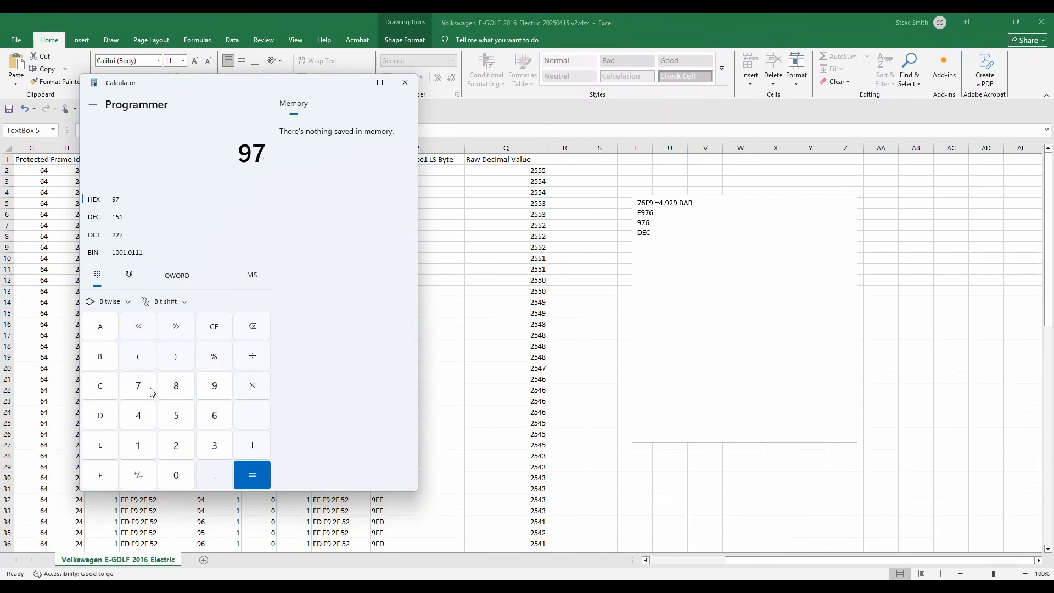
pyautogui.click(214, 415)
pyautogui.click(101, 217)
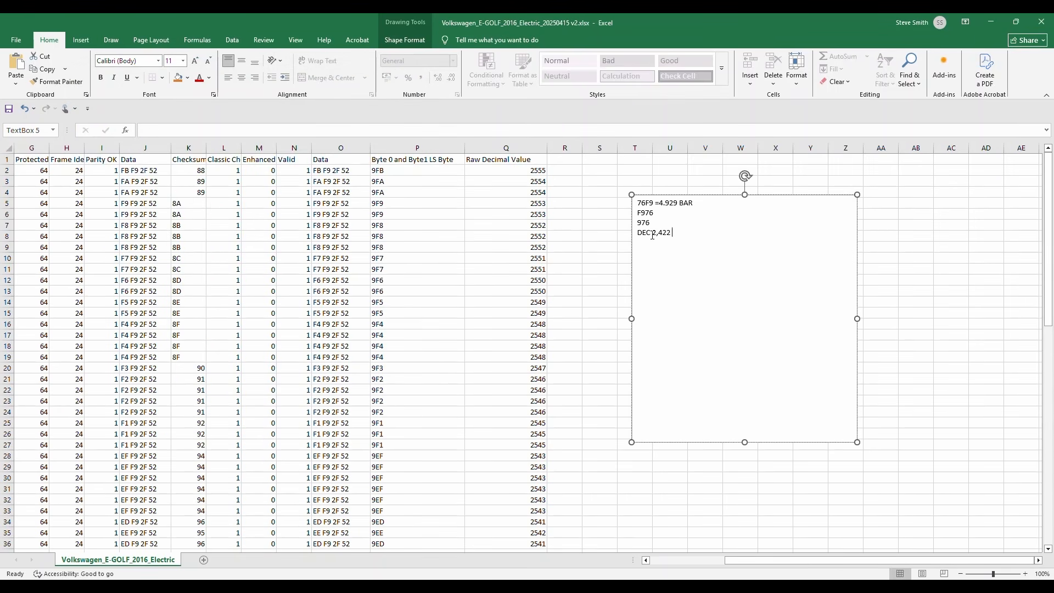
# Complete the text box's DEC line so it reads "DEC 2,422 Raw Deciaml value 4.929 bar".
pyautogui.write('Raw Dec')
pyautogui.write('iaml value ')
pyautogui.write('4.')
pyautogui.write('929 bar')
# Add a second block to the text box with the lines "FCF9 = 7.043 Bar", "F9FC" and "9FC".
pyautogui.write('FC')
pyautogui.write('F9 = ')
pyautogui.write('7.04')
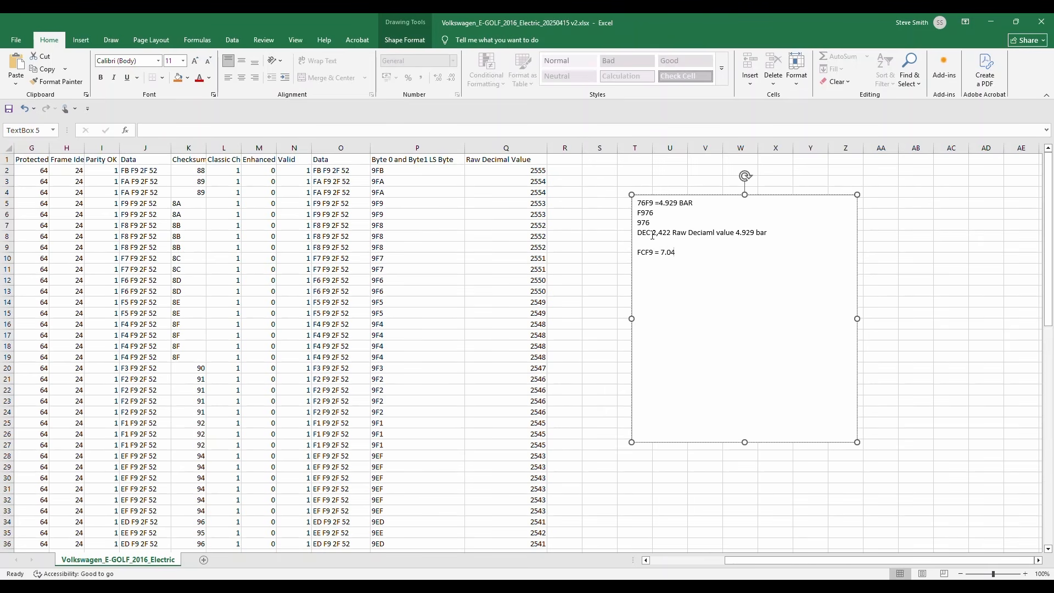
pyautogui.write('3 Bar')
pyautogui.write('F')
pyautogui.write('9')
pyautogui.write('FC')
pyautogui.write('9FC')
# Switch to Calculator, enter 9FC as a hexadecimal value, convert it to decimal and copy the result.
pyautogui.hotkey('alt', 'Tab')
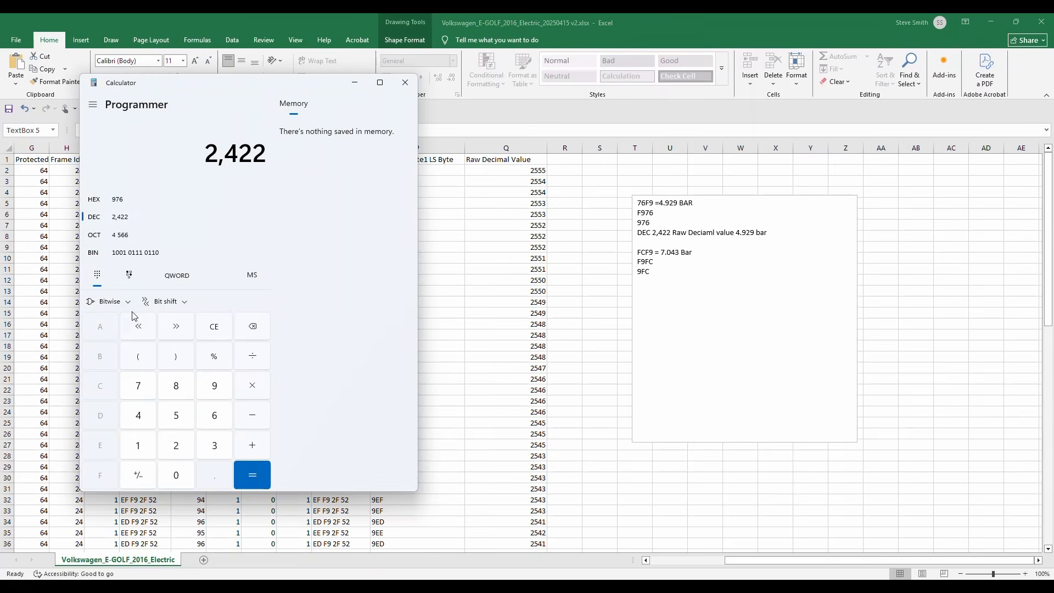
pyautogui.click(211, 325)
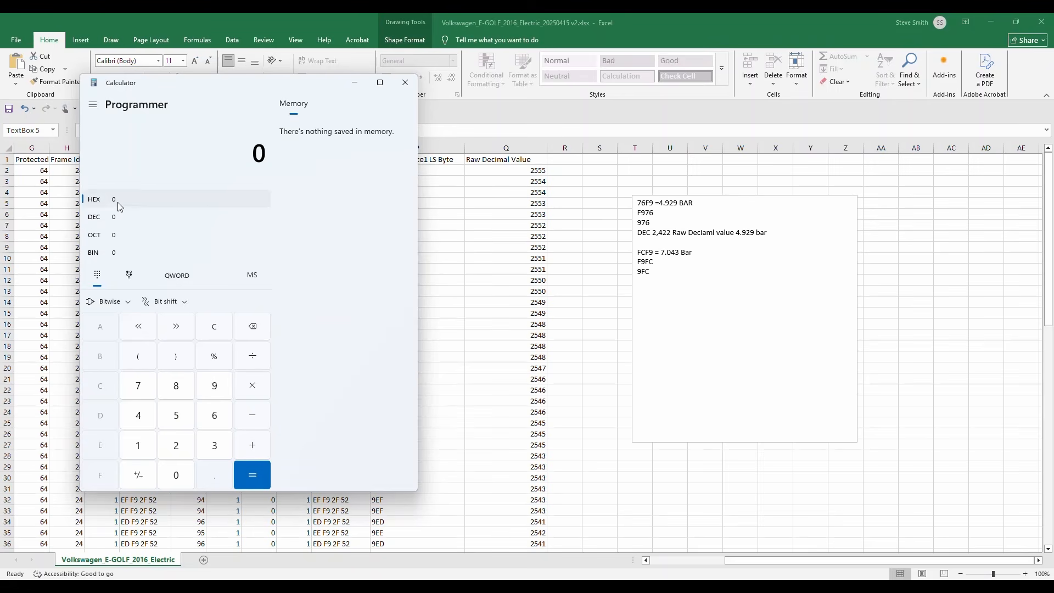
pyautogui.click(113, 200)
pyautogui.click(220, 392)
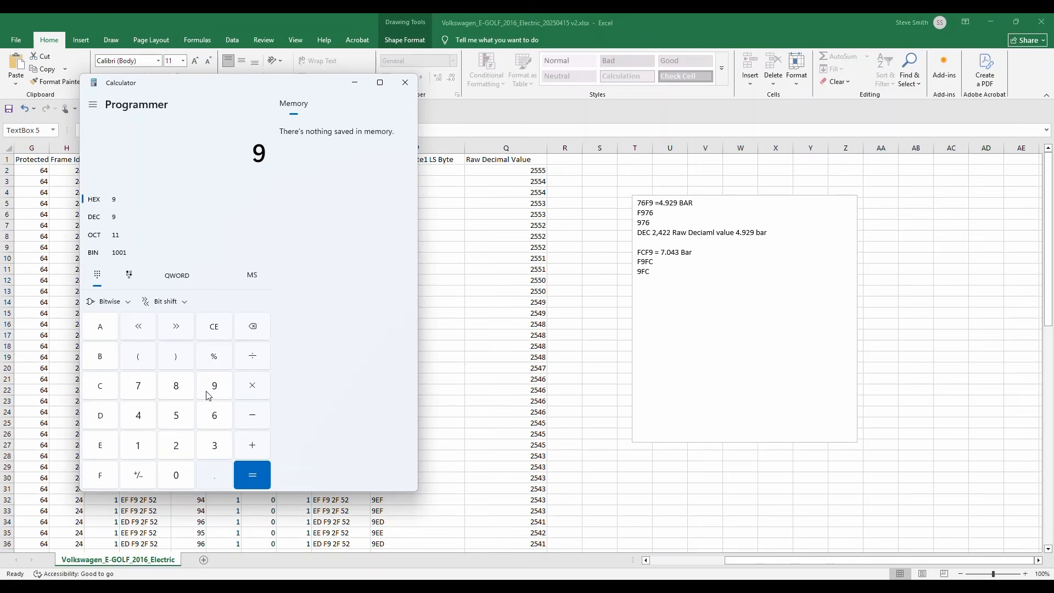
pyautogui.click(100, 478)
pyautogui.click(105, 380)
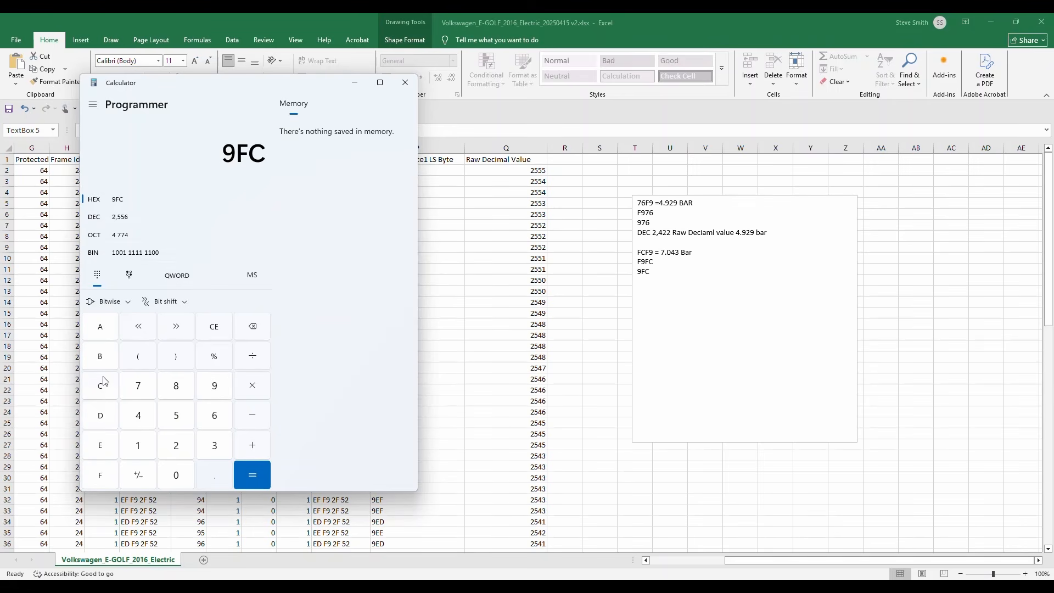
pyautogui.click(110, 218)
pyautogui.moveTo(205, 154); pyautogui.dragTo(267, 154)
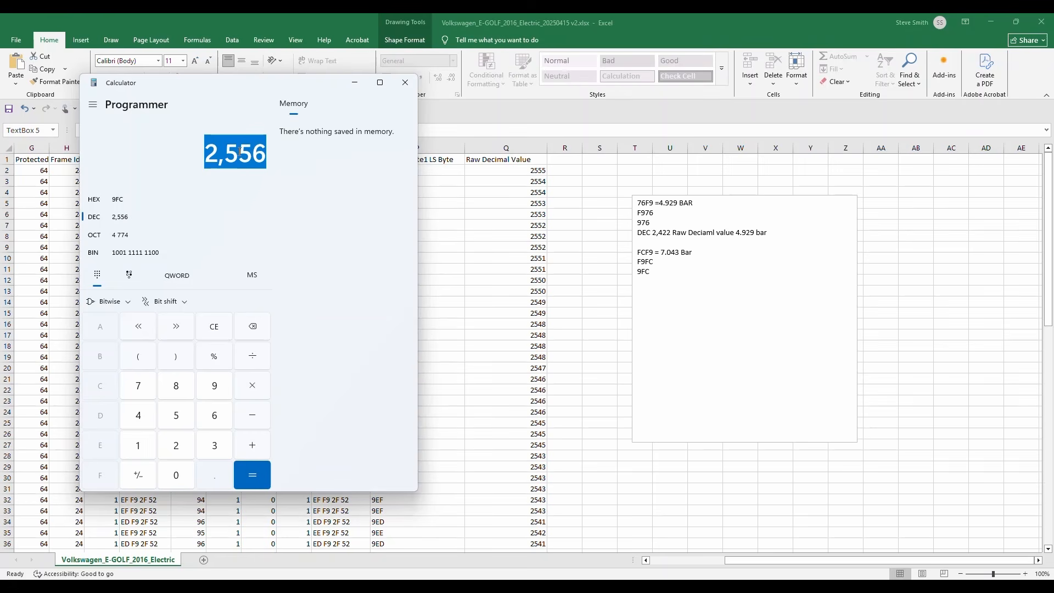
pyautogui.rightClick(284, 154)
pyautogui.click(286, 167)
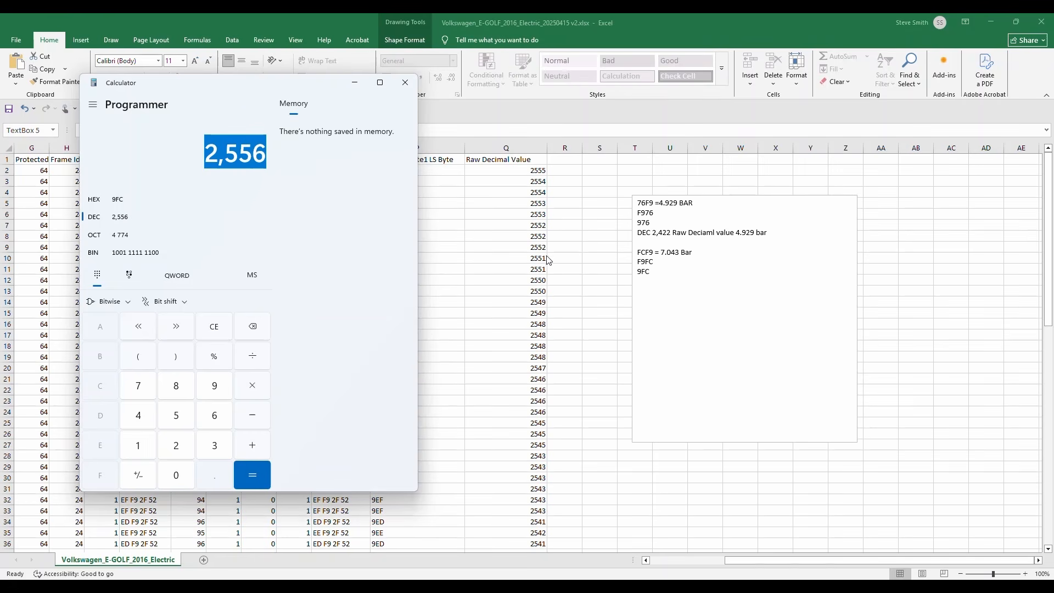
# Complete the text box's second block with the line "Dec 2,556 Raw Decimal value 7.043 Bar".
pyautogui.click(658, 272)
pyautogui.rightClick(657, 272)
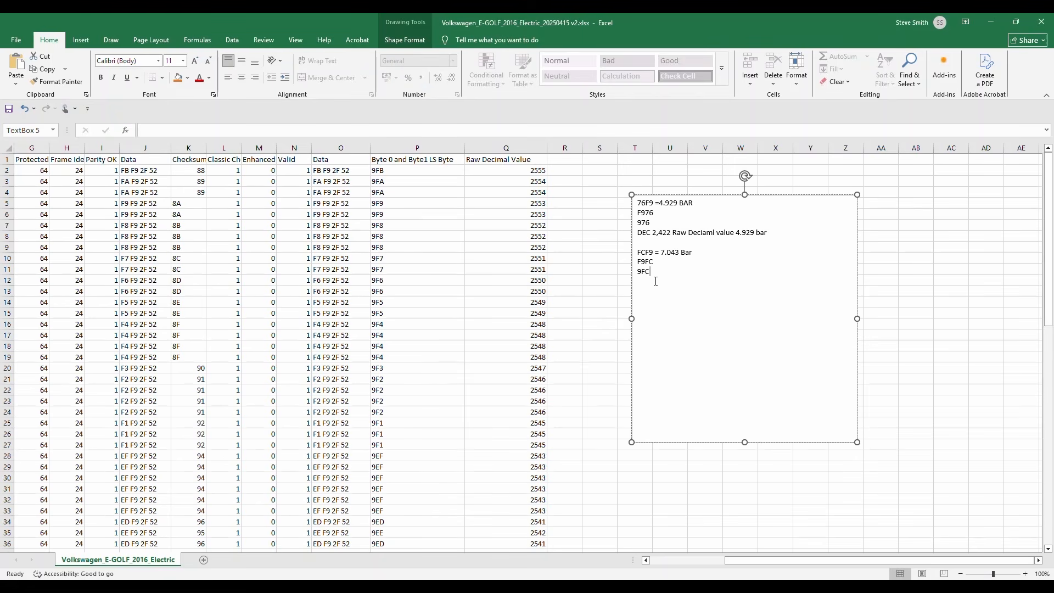
pyautogui.write('Dec 2,556 Raw Decimal value 7.043 B')
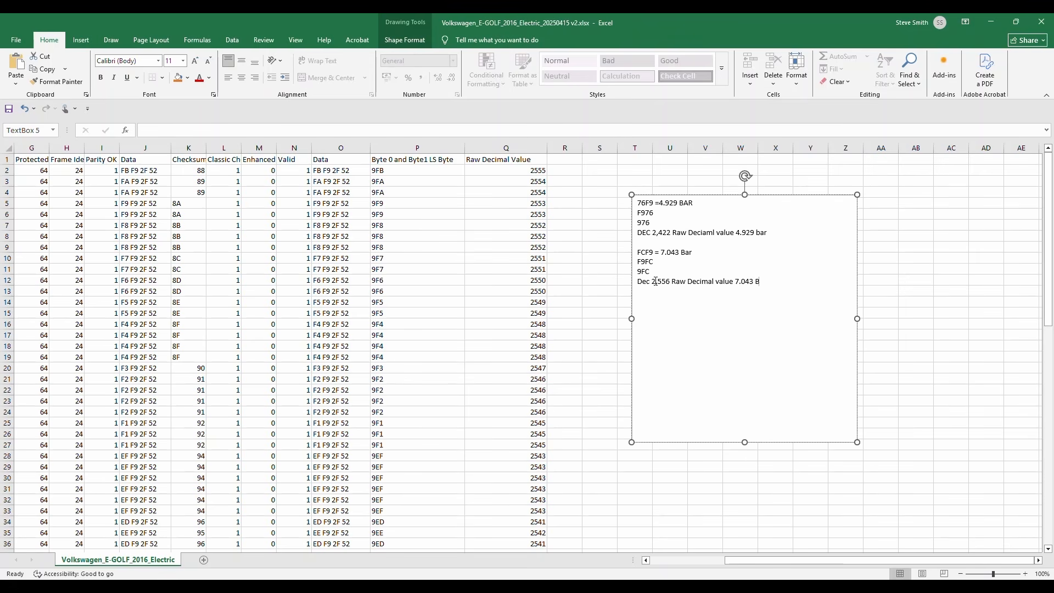
pyautogui.write('ar')
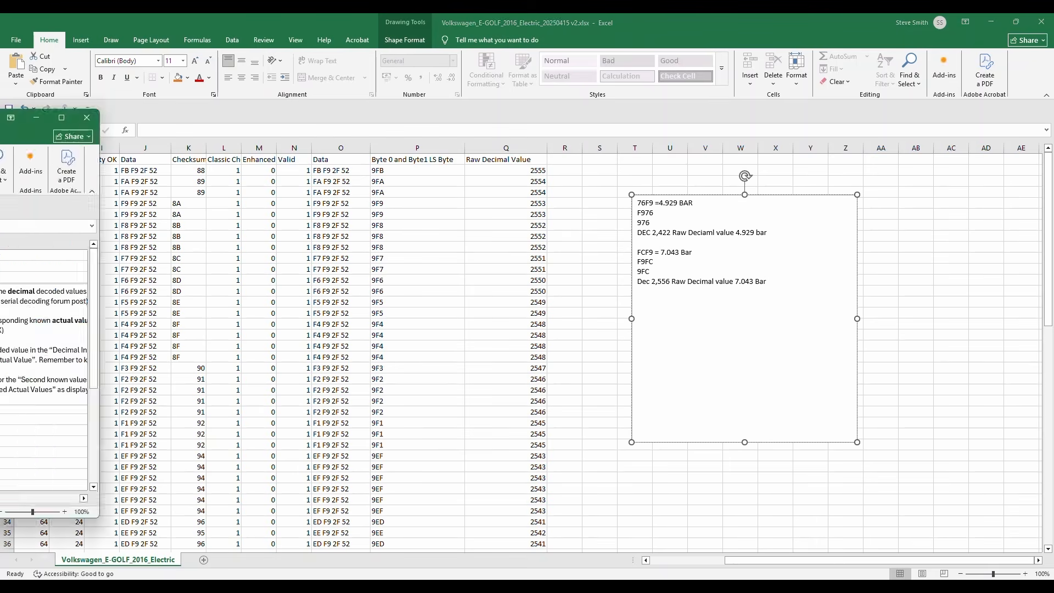
# Place the Gauge values scale and offset workbook beside the LIN data workbook and set the First Known Value's actual value to 4.929.
pyautogui.moveTo(0, 107); pyautogui.dragTo(717, 119)
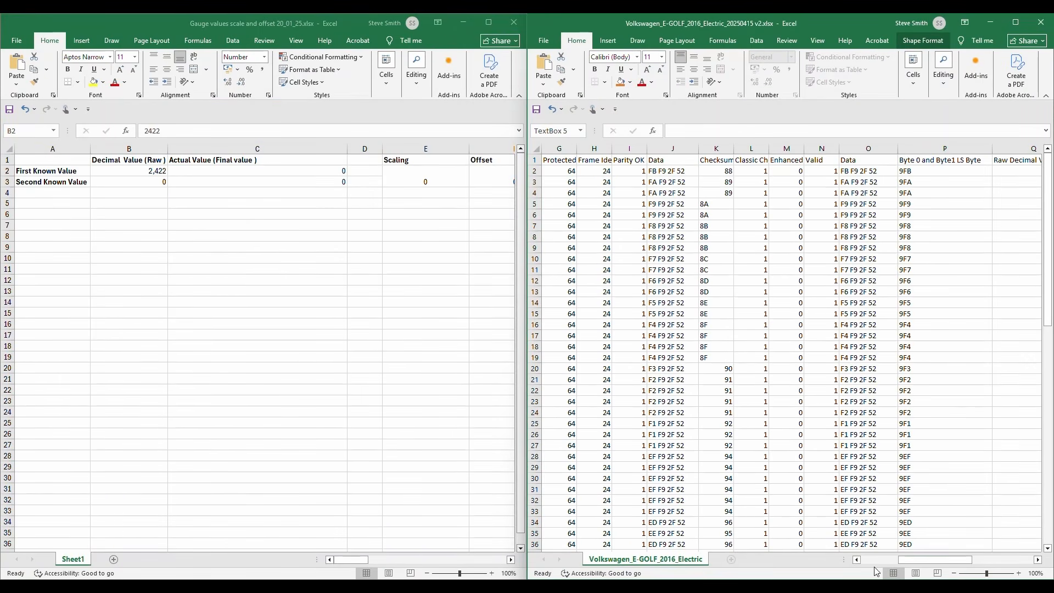
pyautogui.moveTo(937, 559); pyautogui.dragTo(999, 558)
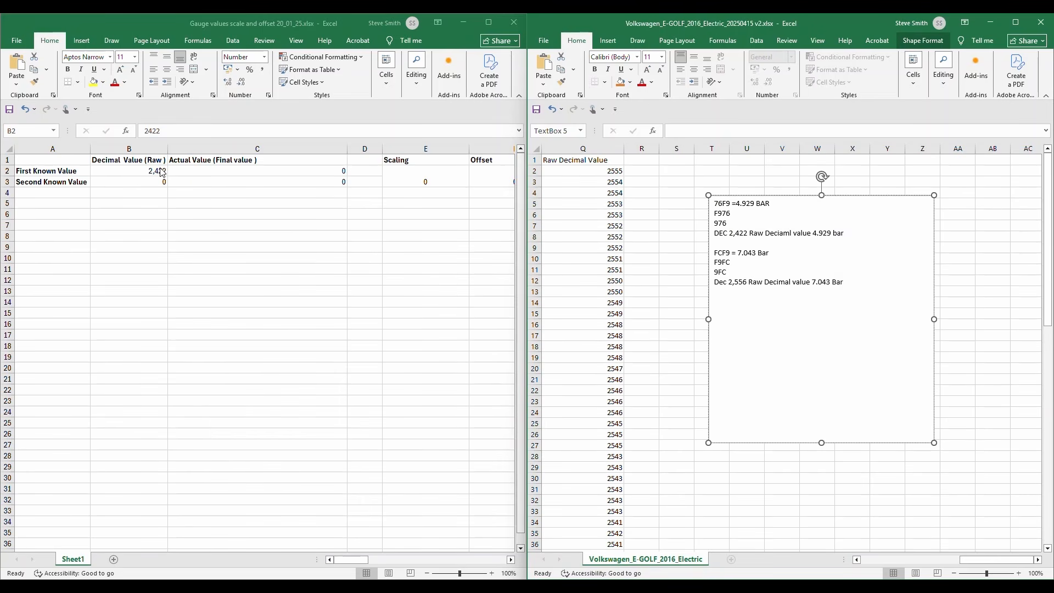
pyautogui.click(324, 170)
pyautogui.click(325, 171)
pyautogui.doubleClick(343, 171)
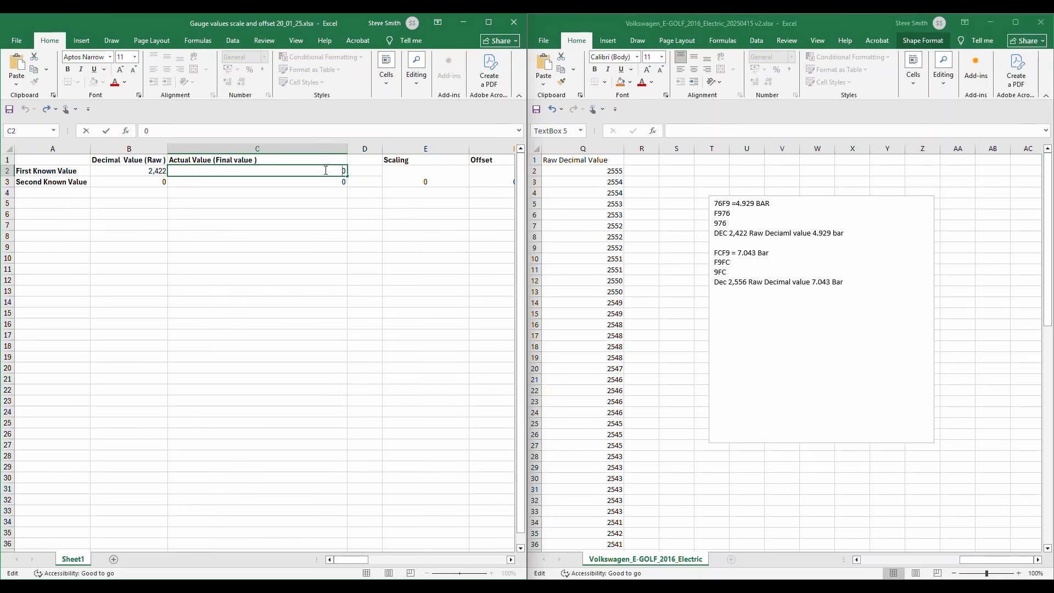
pyautogui.write('4.929')
# Set the Second Known Value to 2556 as the raw decimal value and 7.043 as the actual value.
pyautogui.doubleClick(148, 180)
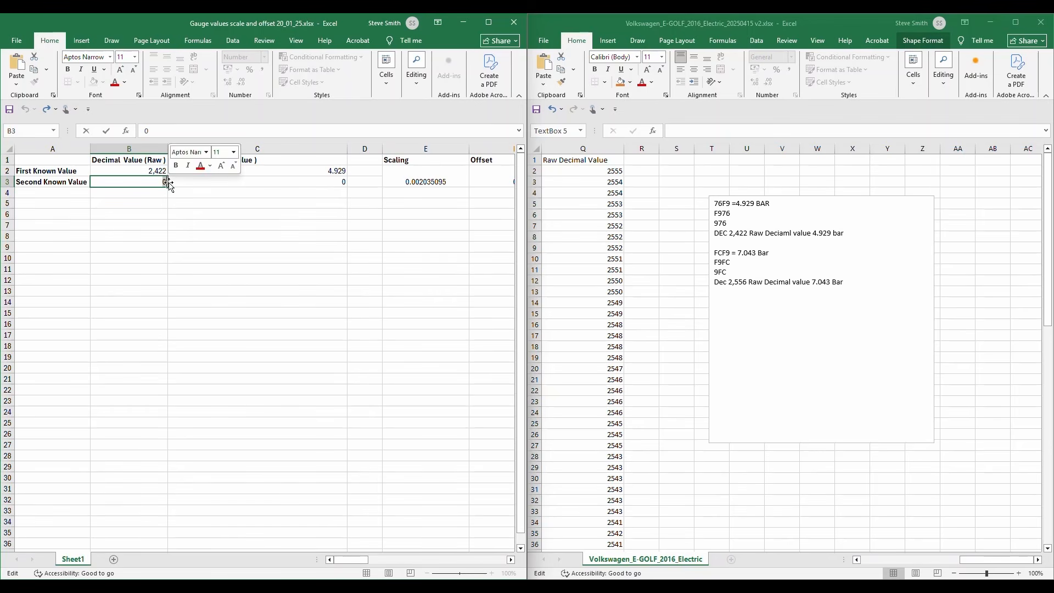
pyautogui.write('2556')
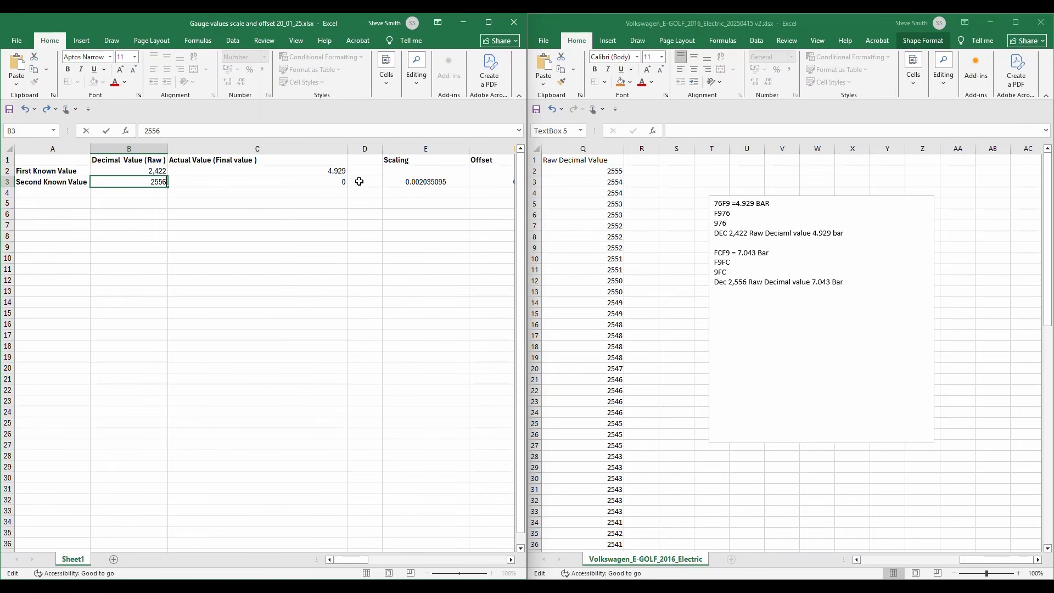
pyautogui.click(343, 181)
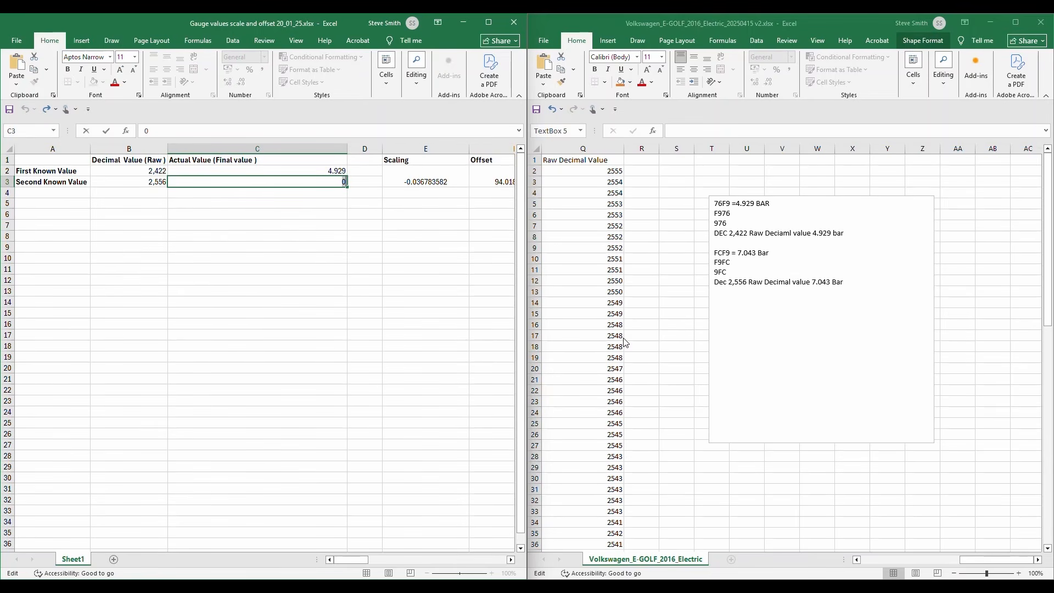
pyautogui.write('7.043')
pyautogui.press('Return')
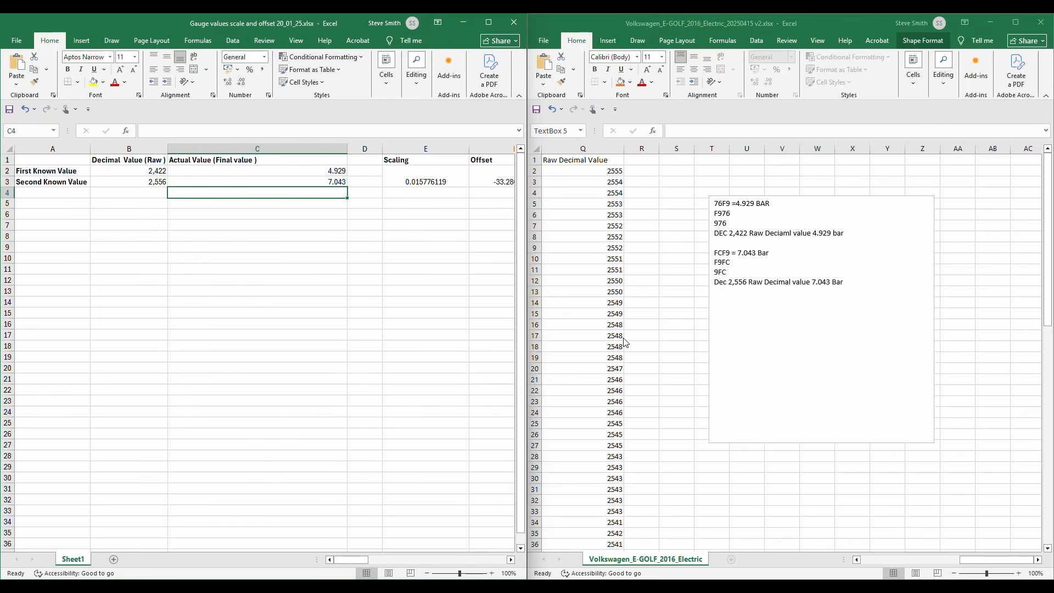
# In the LIN data sheet, widen column R and enter the header "Pressure in Bar" in R1.
pyautogui.moveTo(366, 560); pyautogui.dragTo(382, 560)
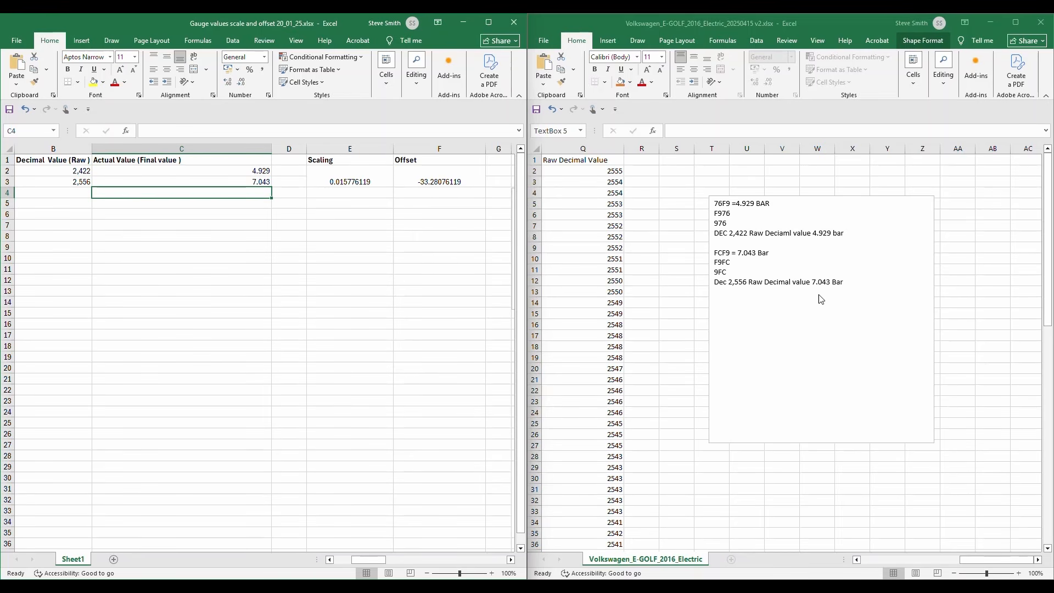
pyautogui.click(666, 157)
pyautogui.moveTo(659, 151); pyautogui.dragTo(726, 151)
pyautogui.click(659, 163)
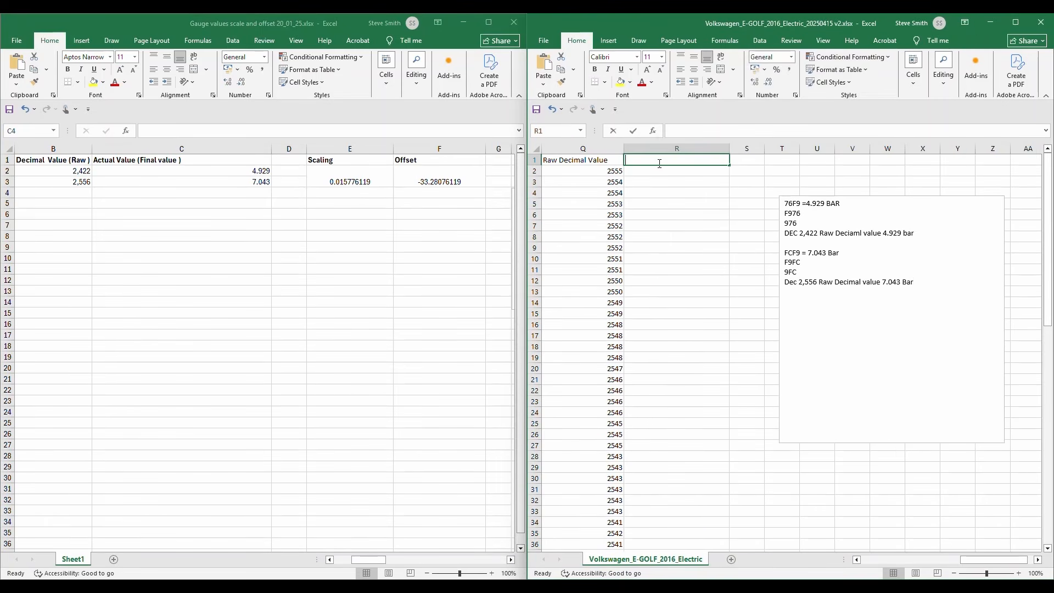
pyautogui.write('Pressur')
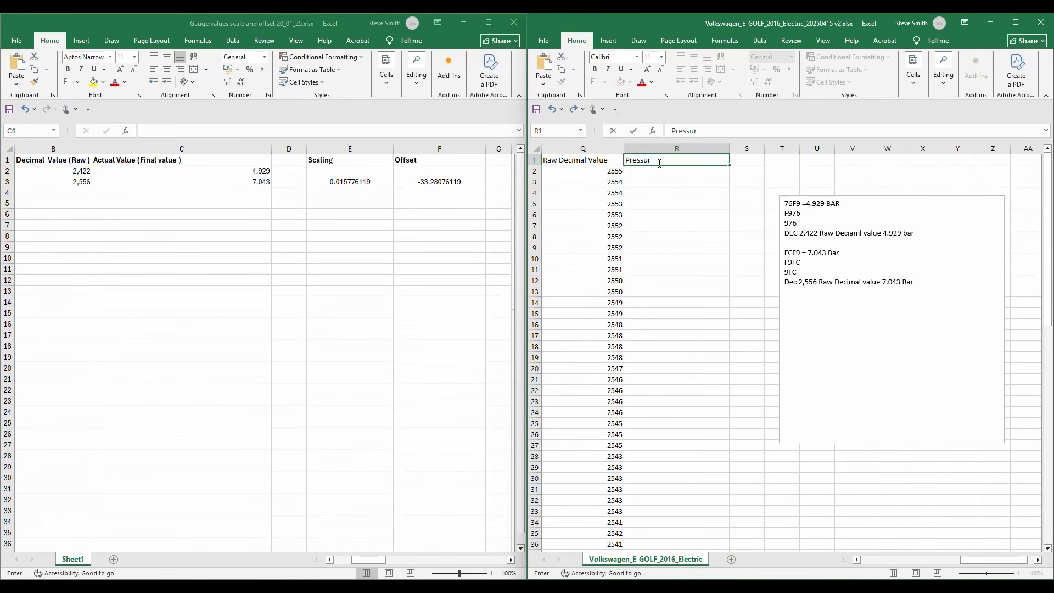
pyautogui.write('e in Bar')
# Enter the formula =(Q2*0.015776119)+(-33.28076119) in cell R2 to scale the raw value to bar.
pyautogui.doubleClick(666, 172)
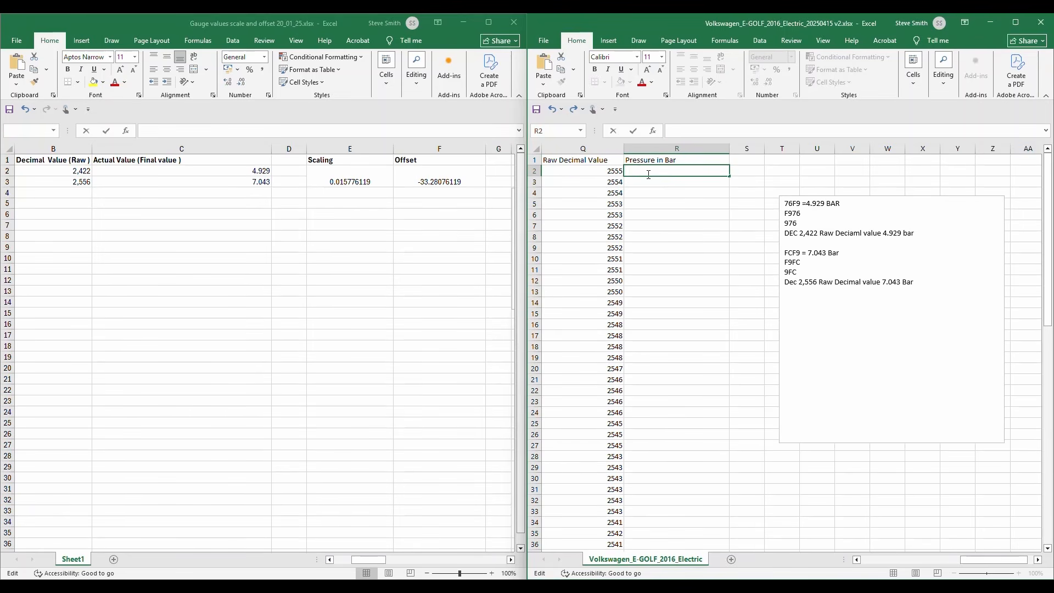
pyautogui.write('=(')
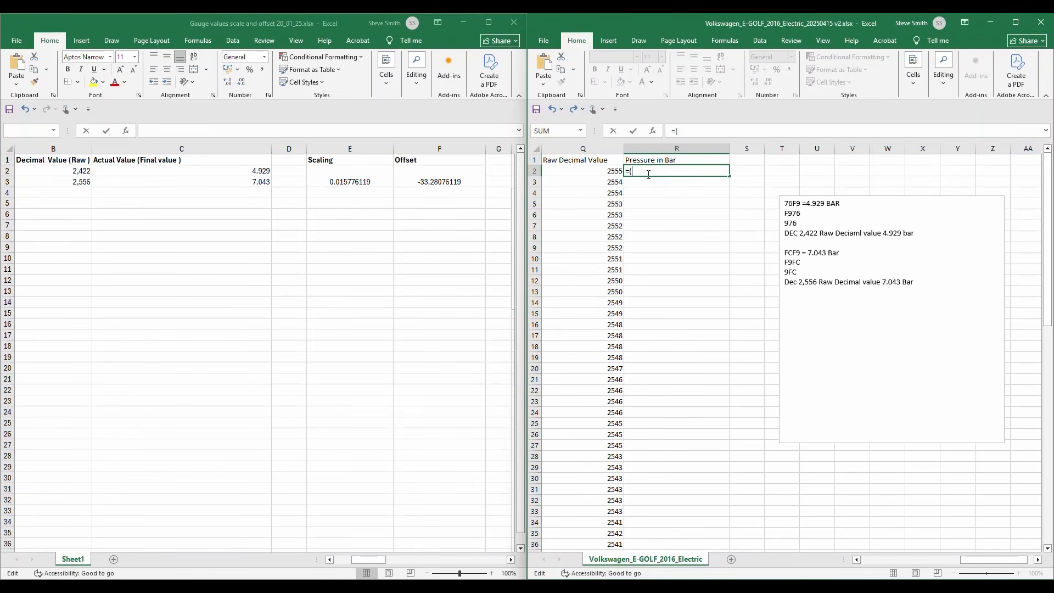
pyautogui.click(590, 172)
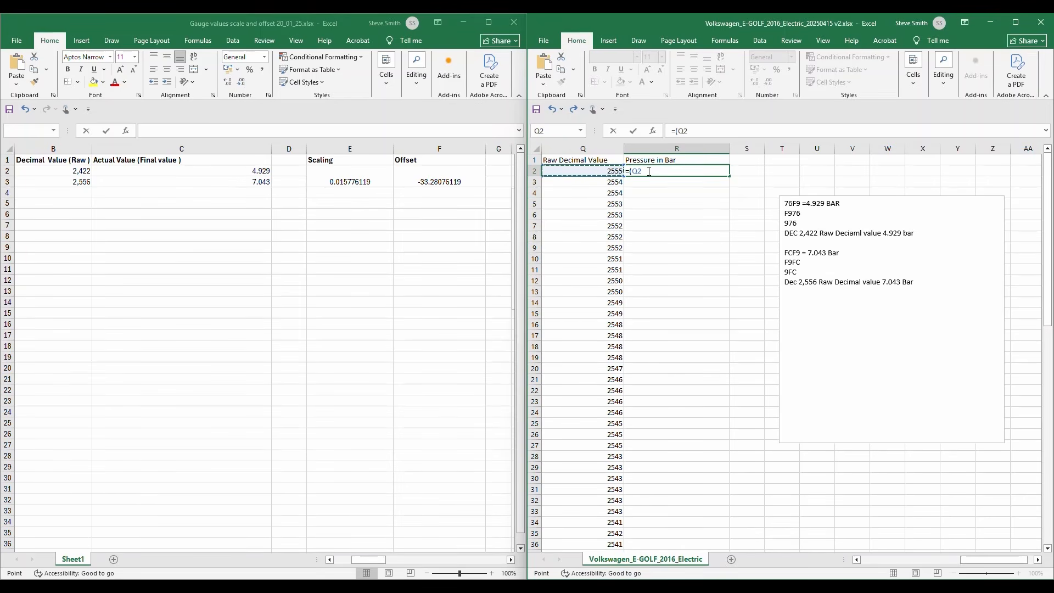
pyautogui.write('*0.01577')
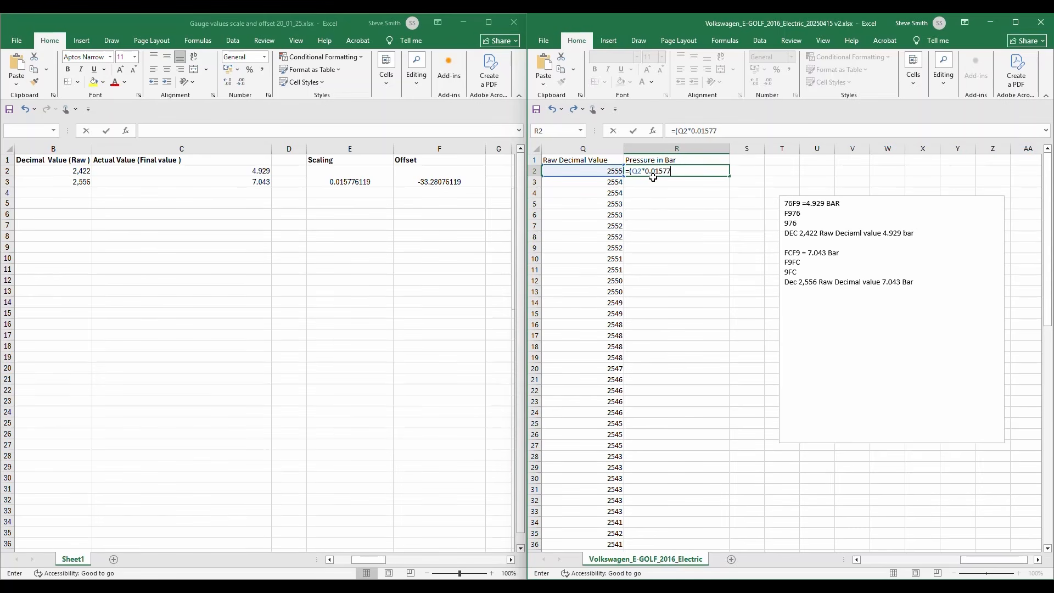
pyautogui.write('6119)+(')
pyautogui.press('BackSpace')
pyautogui.write('(-')
pyautogui.write('33.2807')
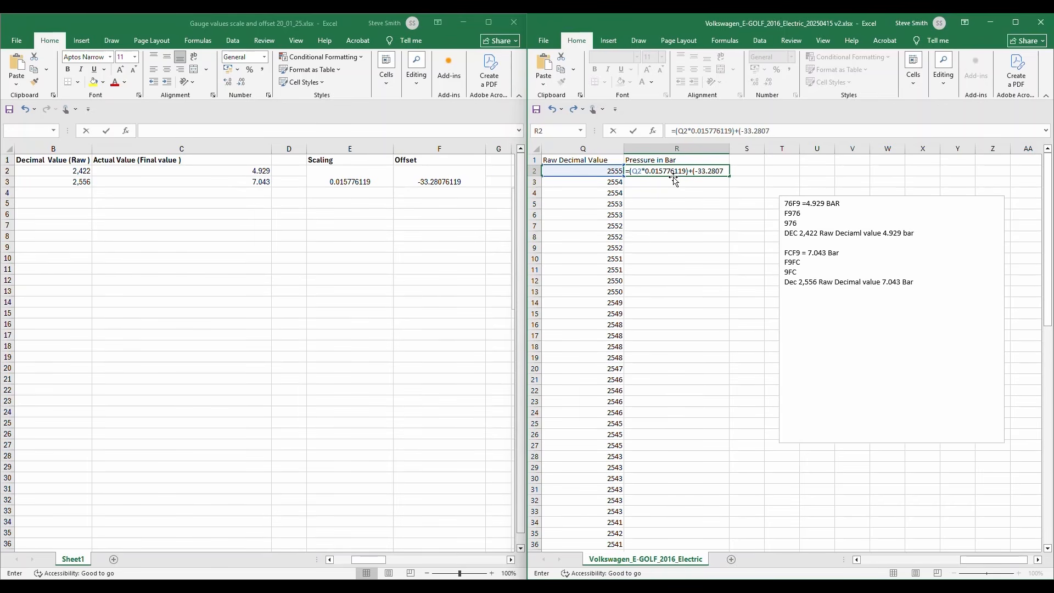
pyautogui.write('6119')
pyautogui.press('Return')
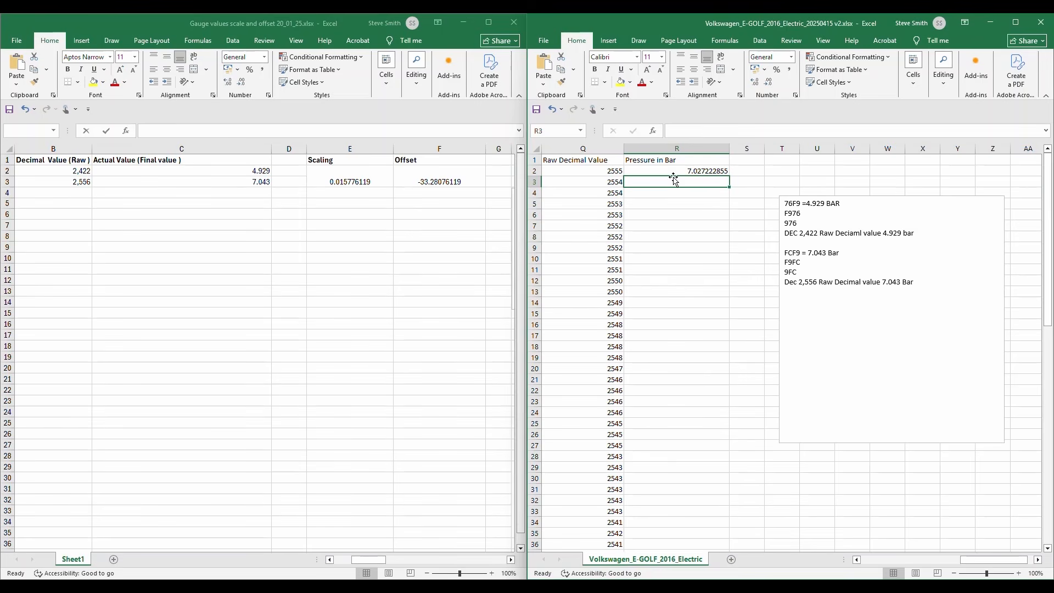
# Fill the R2 pressure formula down column R for all data rows and review the calculated pressures.
pyautogui.click(724, 173)
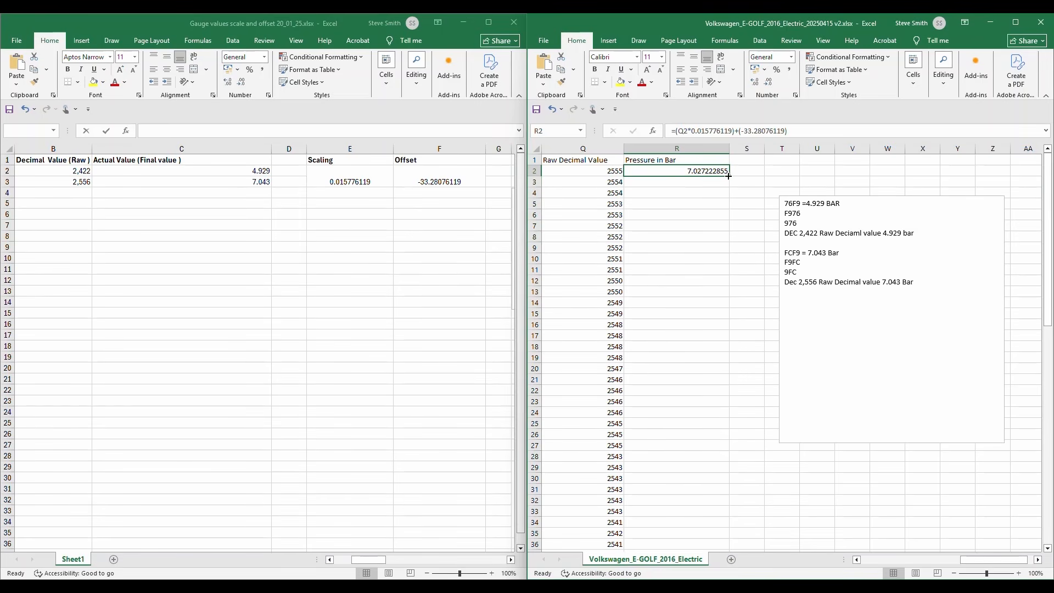
pyautogui.moveTo(729, 175); pyautogui.dragTo(729, 176)
pyautogui.doubleClick(729, 175)
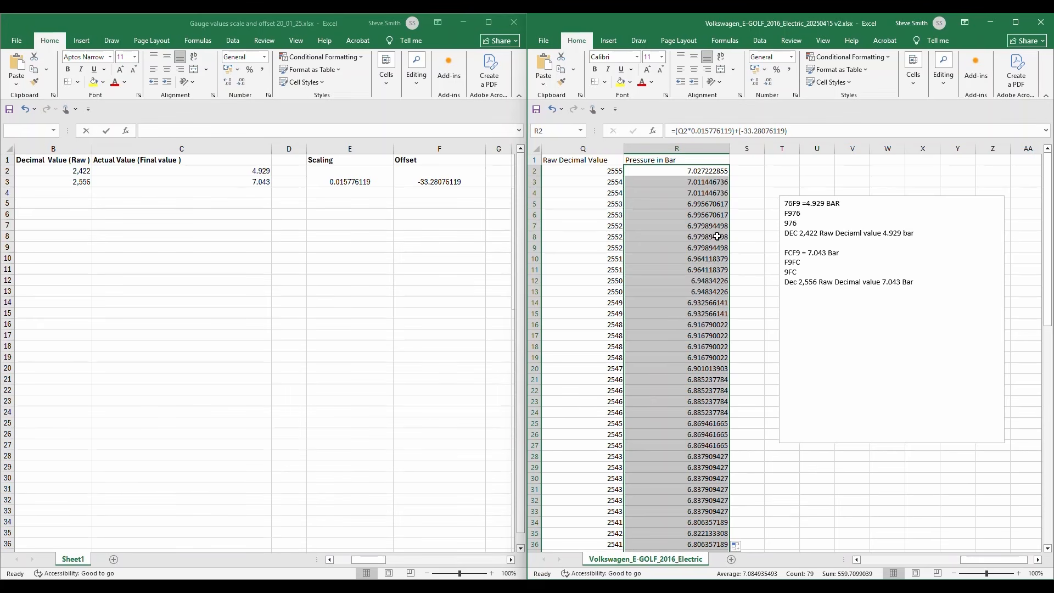
pyautogui.scroll(-7, 689, 336)
pyautogui.scroll(-9, 689, 336)
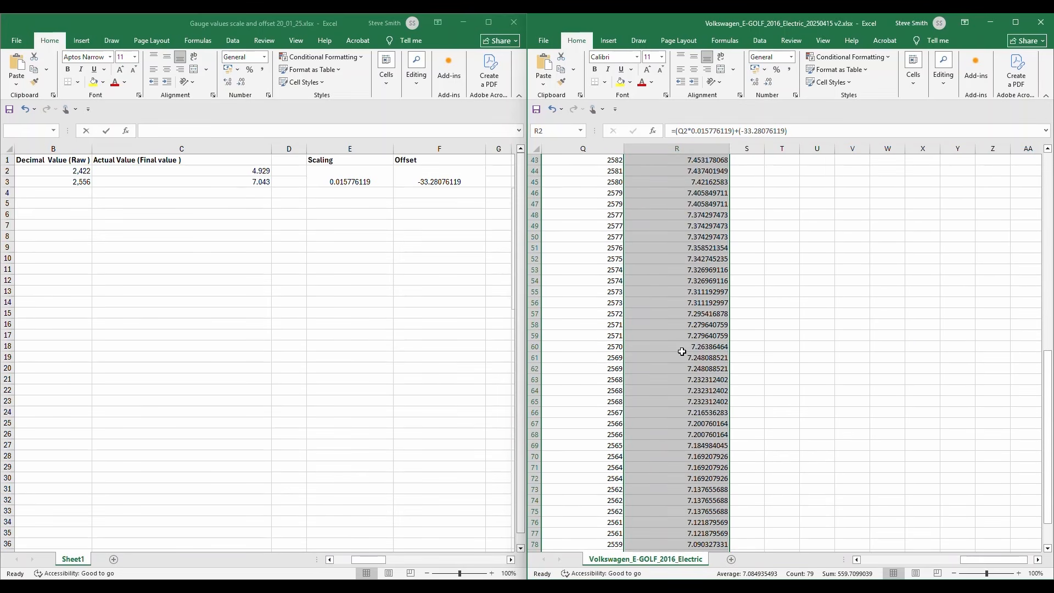
pyautogui.scroll(16, 691, 402)
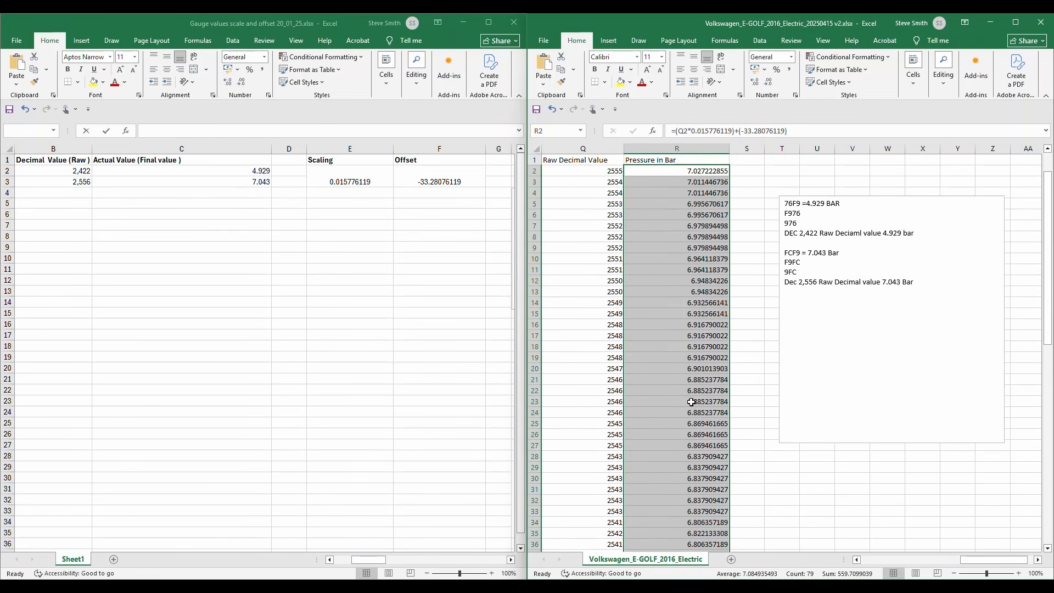
pyautogui.scroll(-1, 693, 357)
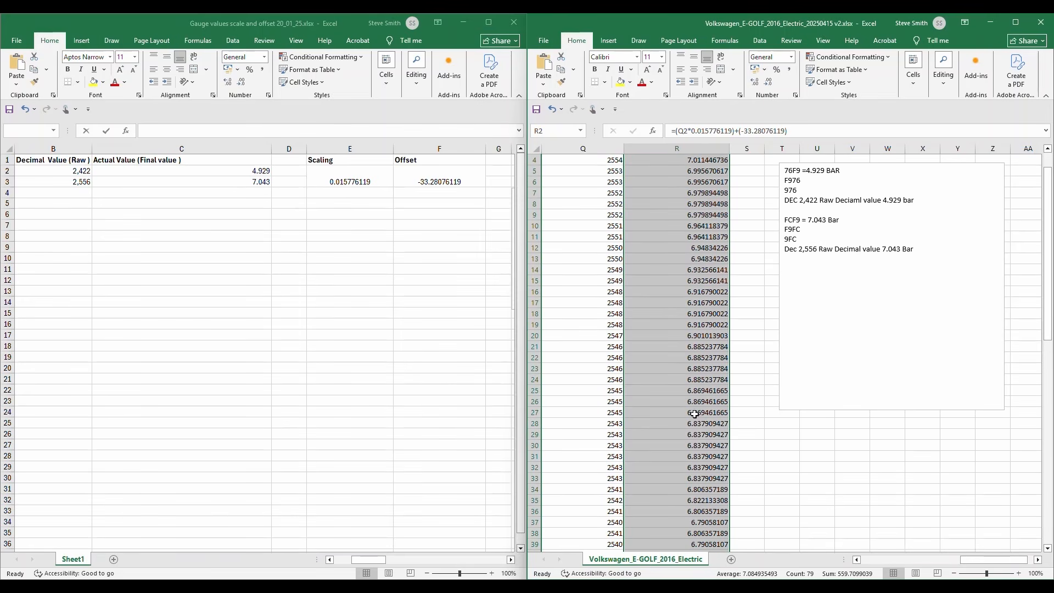
pyautogui.scroll(-1, 700, 456)
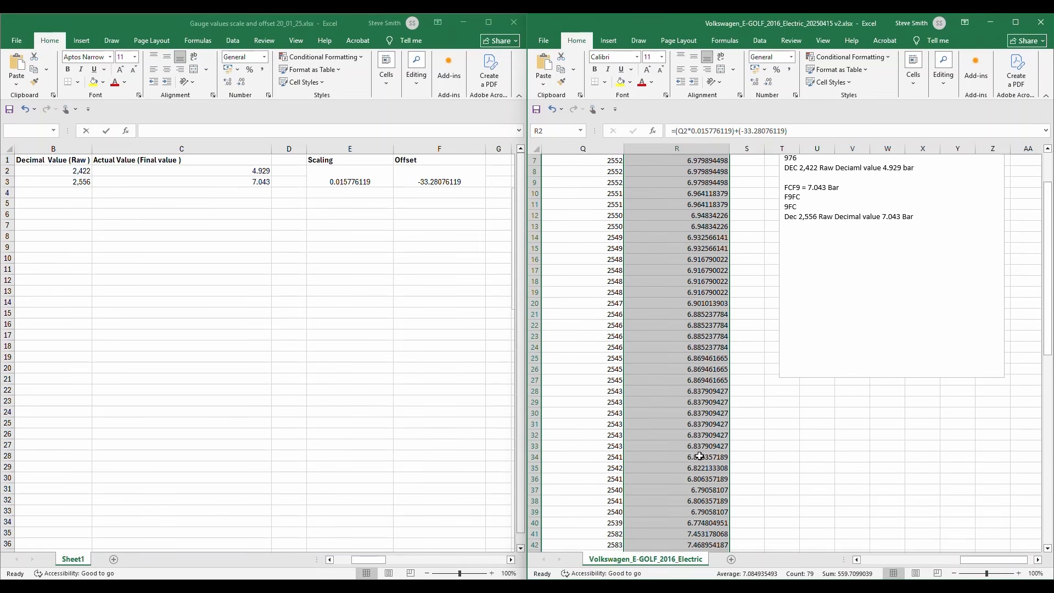
pyautogui.scroll(-4, 700, 456)
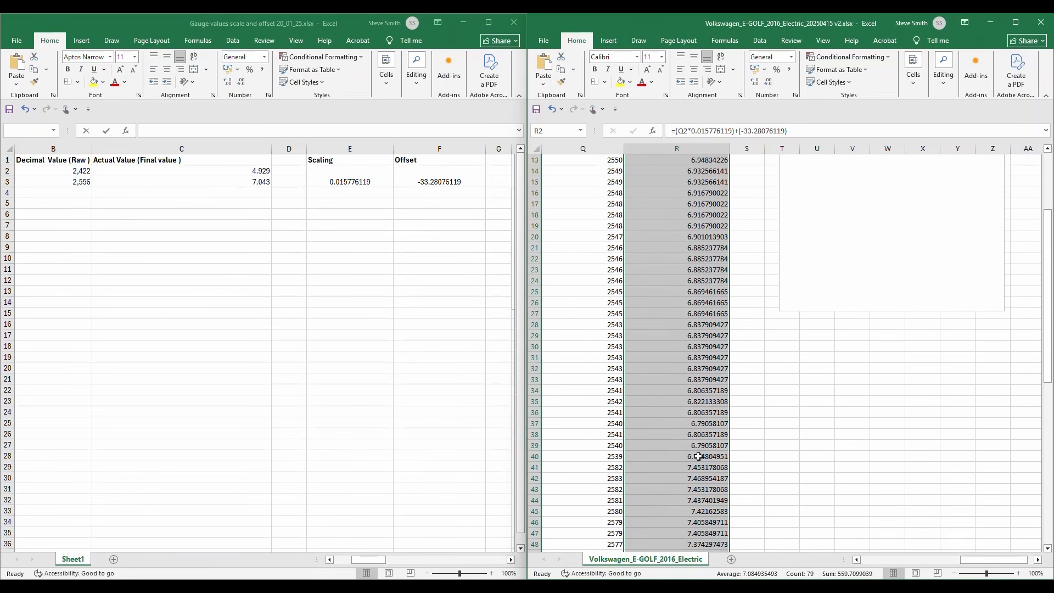
pyautogui.scroll(6, 854, 318)
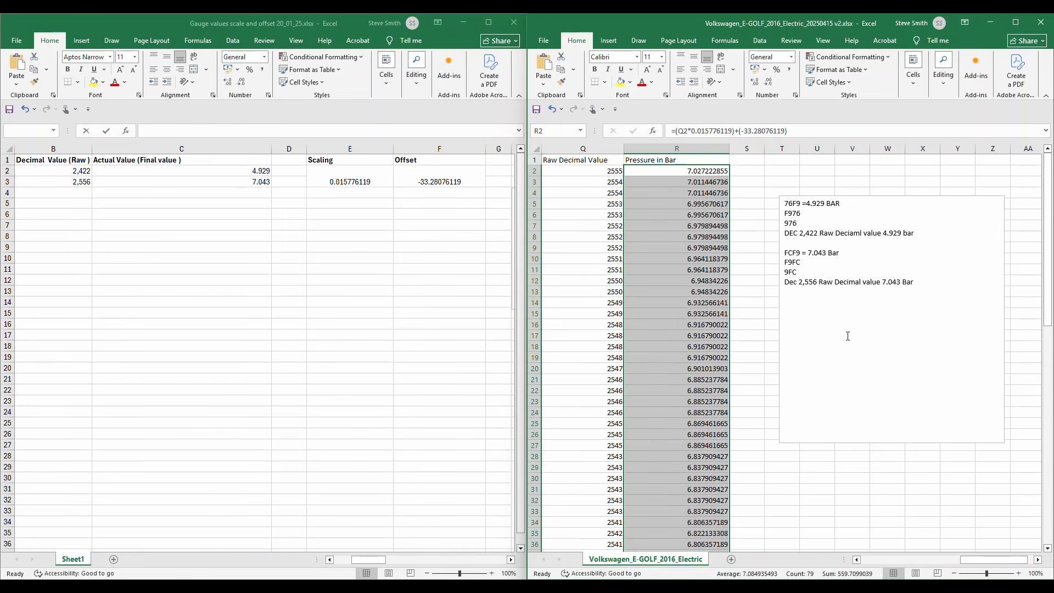
# Insert a 2-D line chart of the Pressure in Bar values in column R.
pyautogui.click(699, 149)
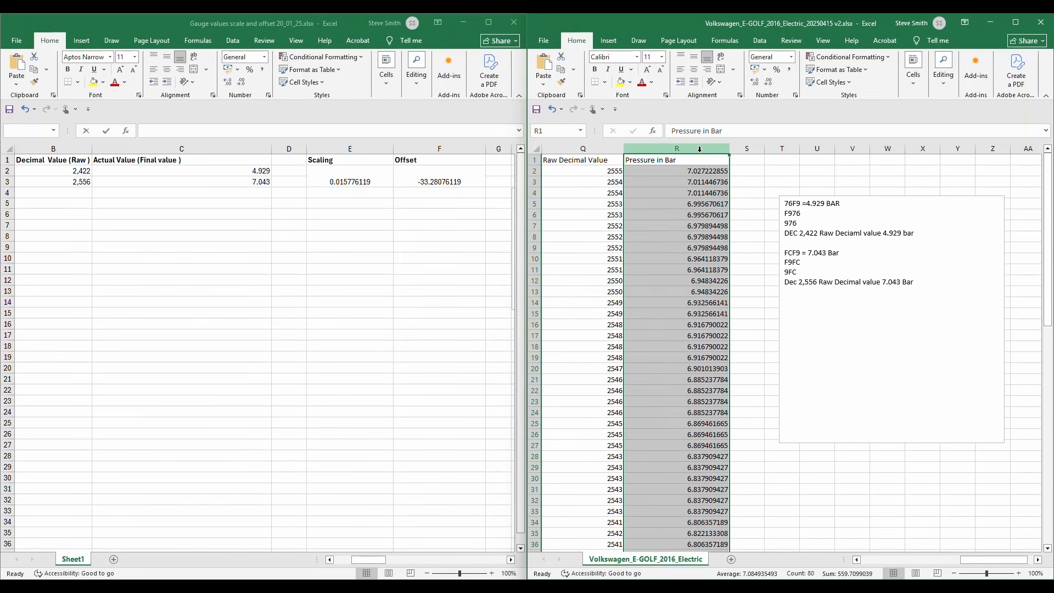
pyautogui.click(610, 38)
pyautogui.click(747, 70)
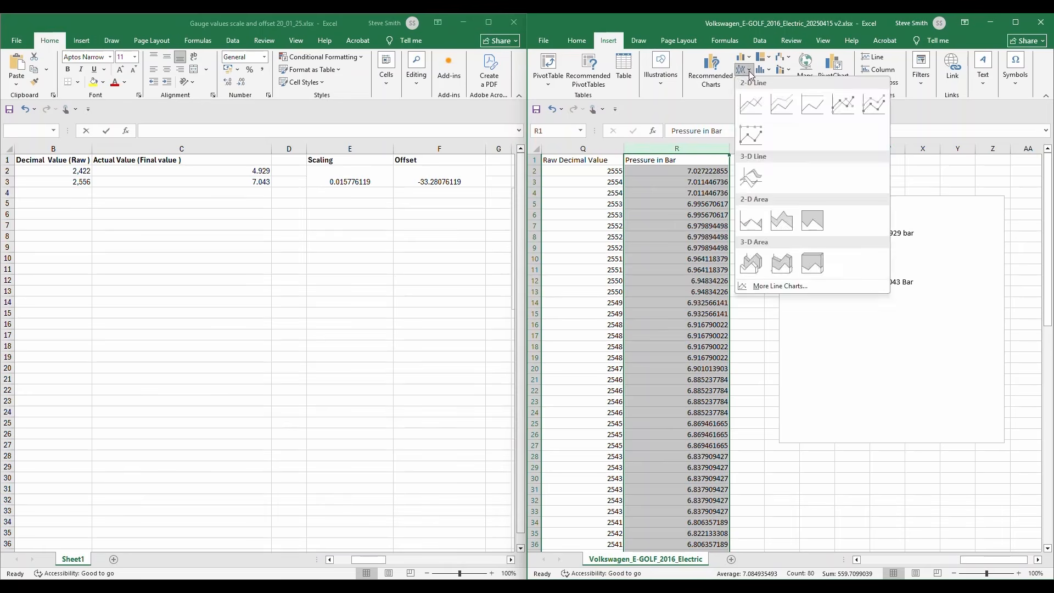
pyautogui.click(748, 104)
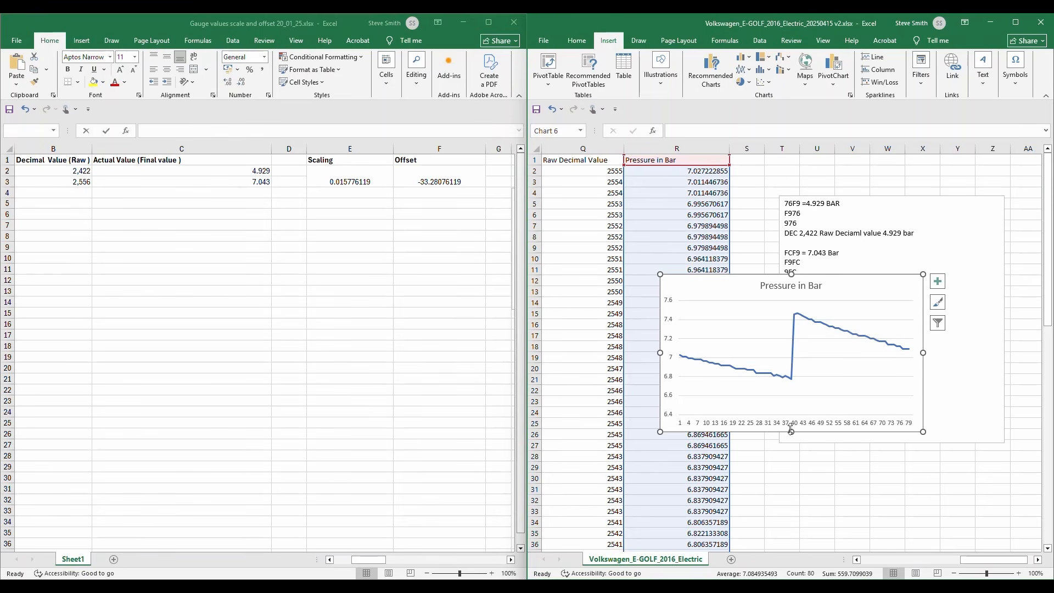
# Maximize the LIN data workbook and examine rows 40 and 41, where the buffer number changes and the charted pressure jumps.
pyautogui.click(789, 492)
pyautogui.scroll(-4, 764, 494)
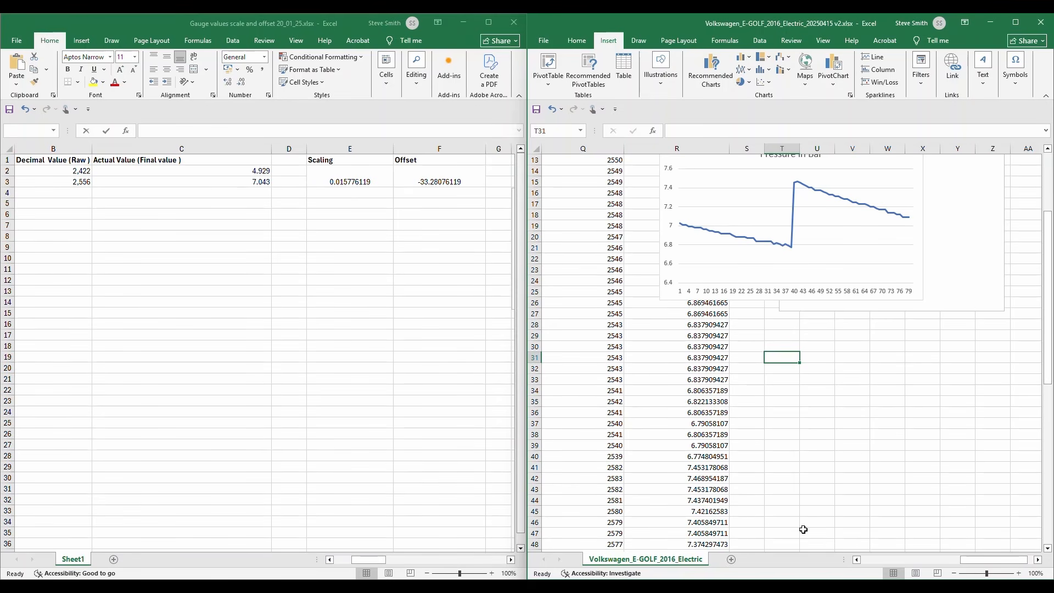
pyautogui.click(1015, 23)
pyautogui.moveTo(809, 559); pyautogui.dragTo(561, 564)
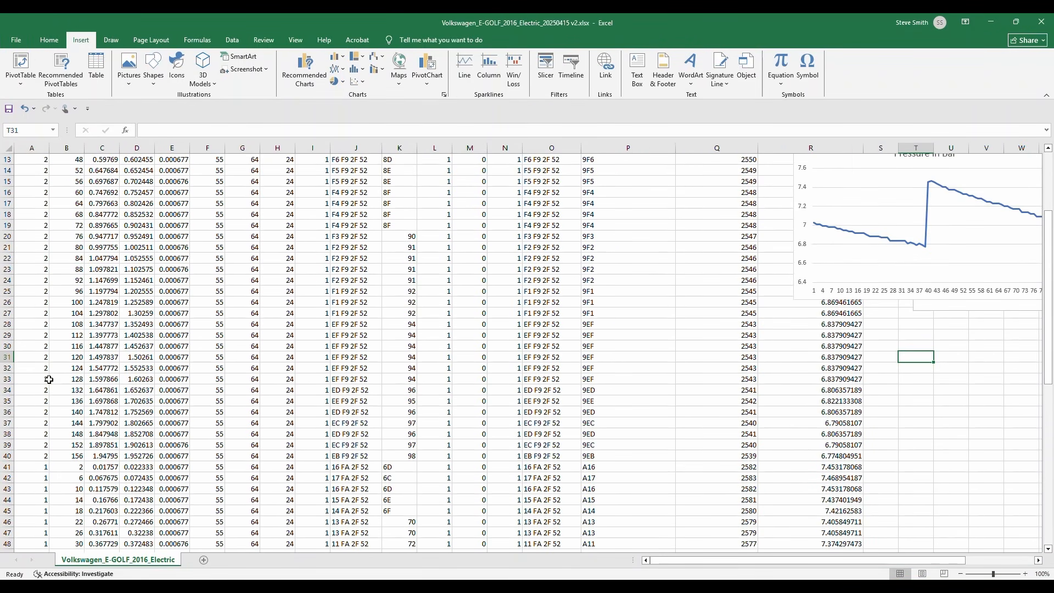
pyautogui.click(8, 455)
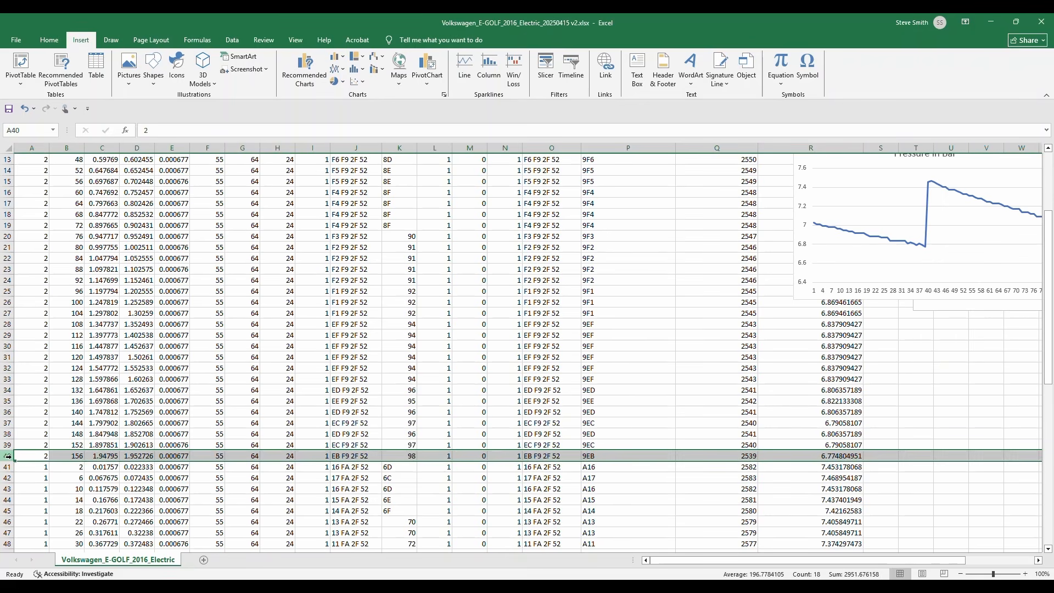
pyautogui.click(6, 466)
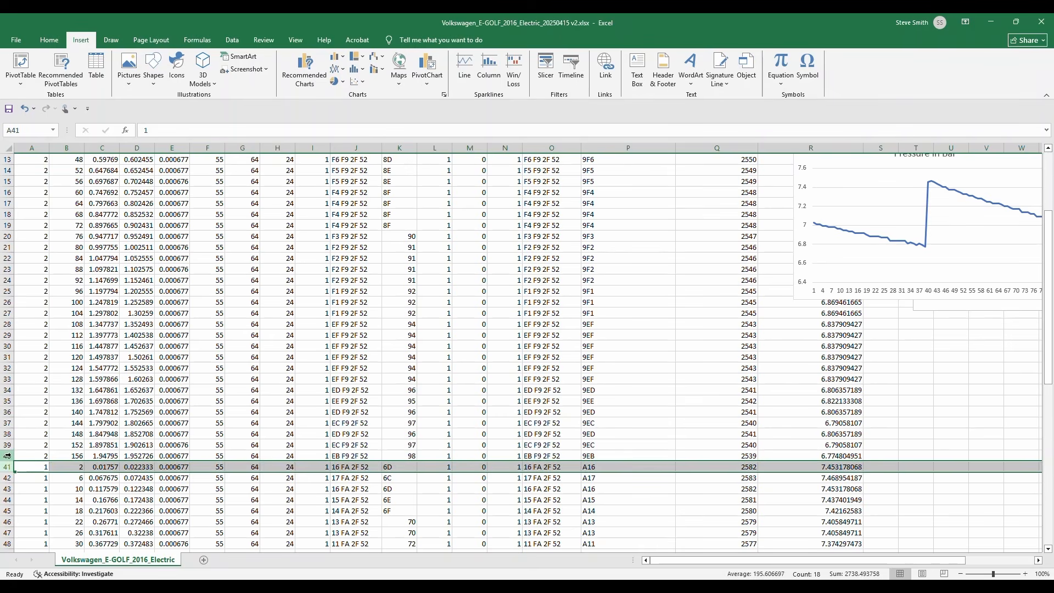
pyautogui.click(7, 456)
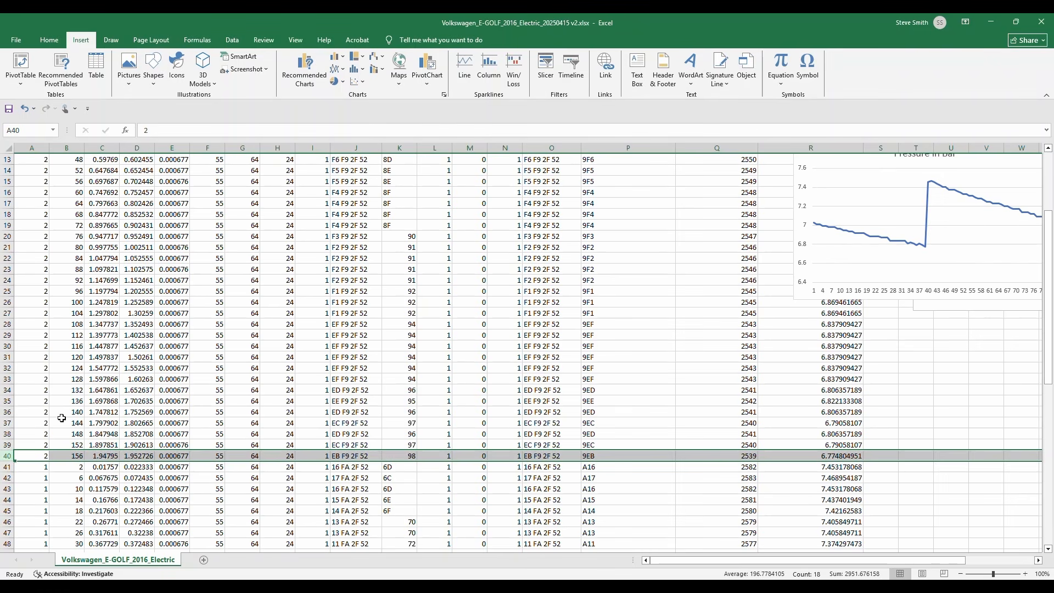
pyautogui.moveTo(786, 562); pyautogui.dragTo(883, 558)
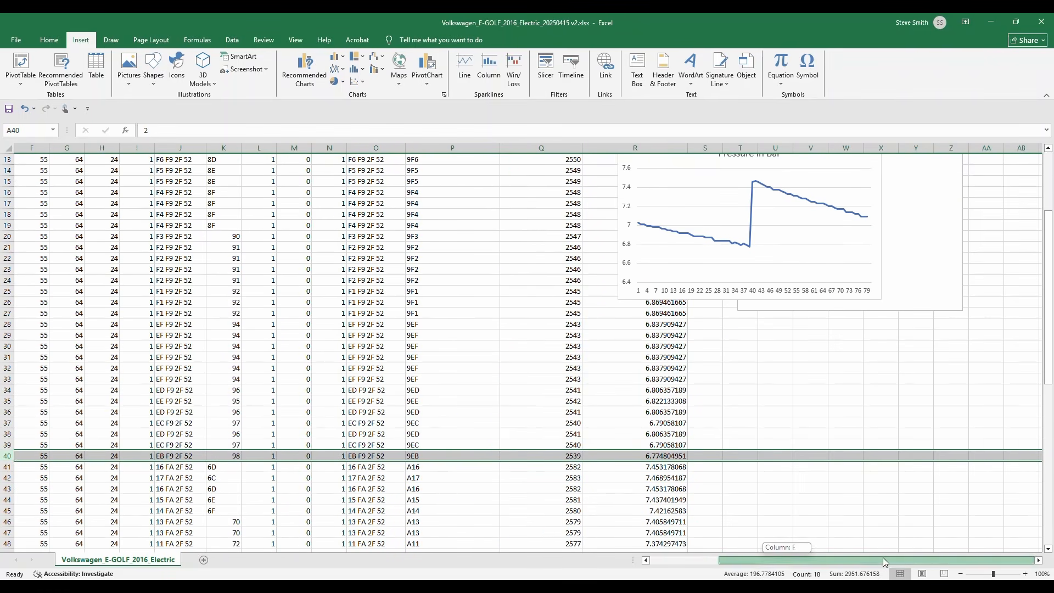
# Move the Pressure in Bar chart to the empty cells below the notes text box.
pyautogui.click(777, 232)
pyautogui.scroll(4, 934, 378)
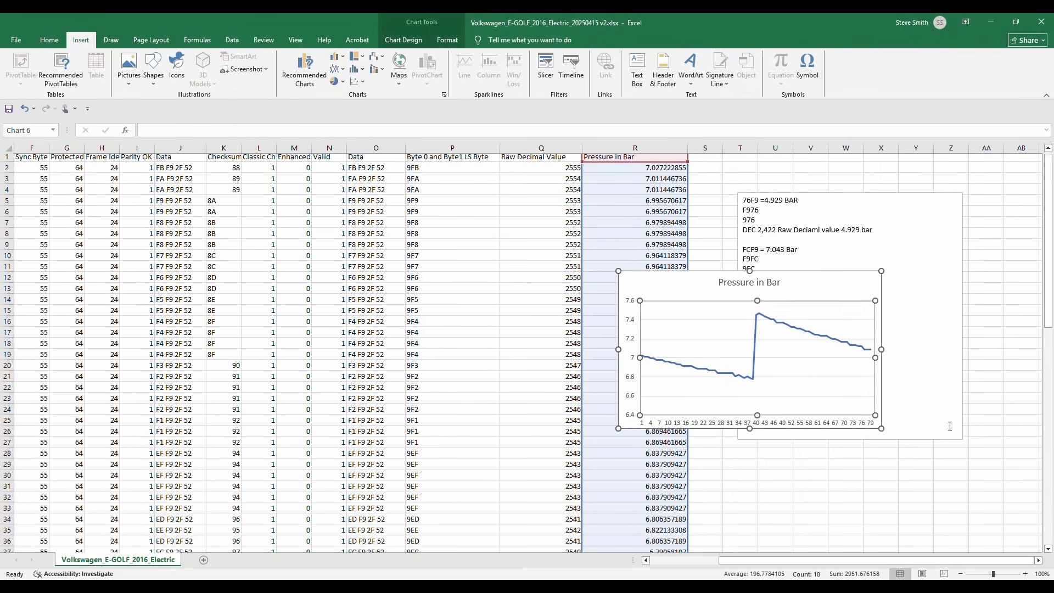
pyautogui.moveTo(811, 291); pyautogui.dragTo(927, 471)
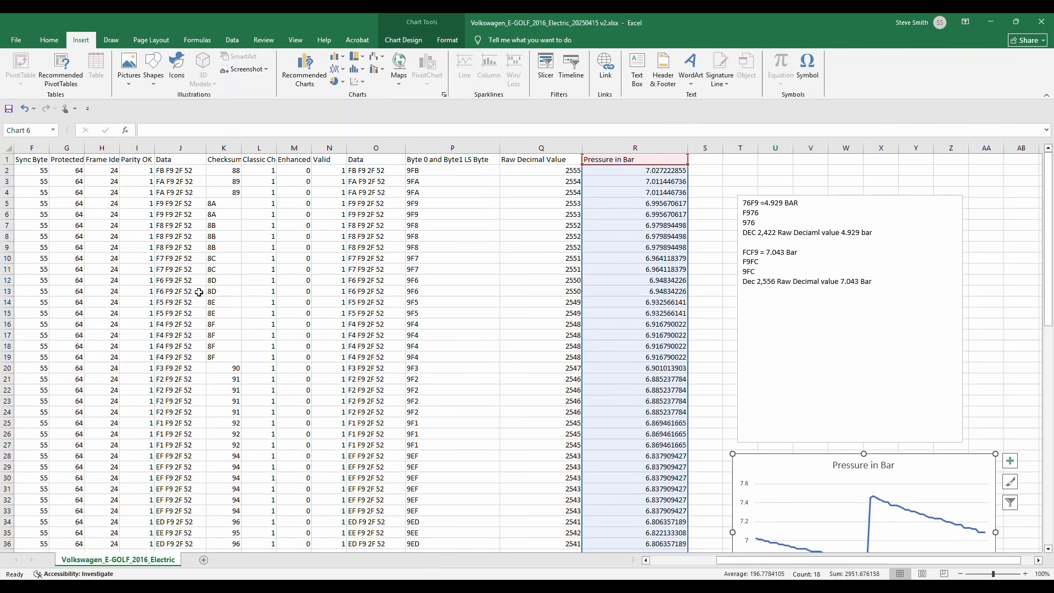
# Check the scaling and offset in the gauge values workbook, and review the LIN data sheet's pressures down to the last row.
pyautogui.moveTo(685, 588)
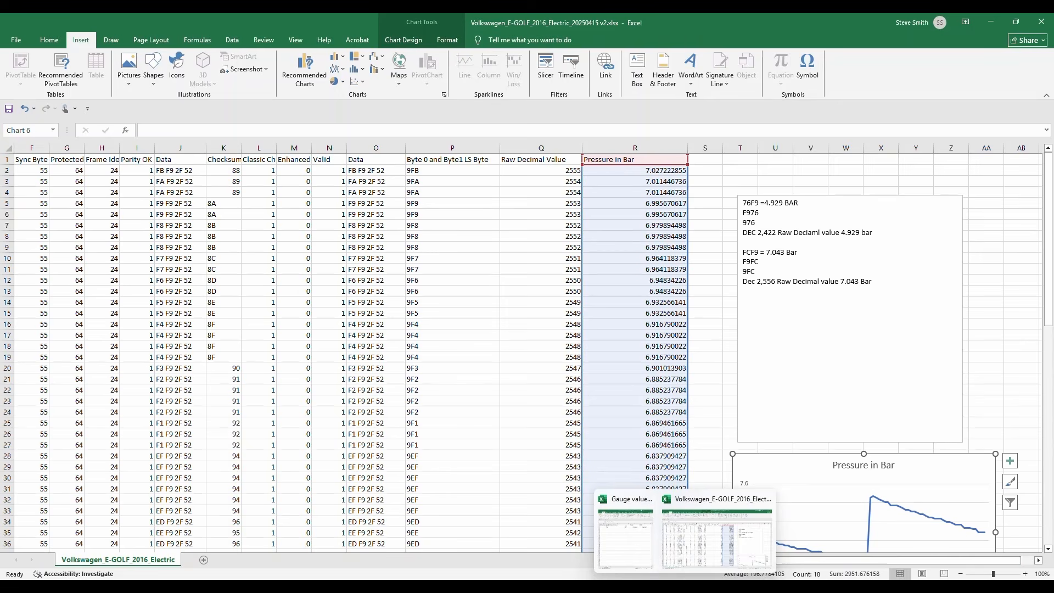
pyautogui.click(626, 532)
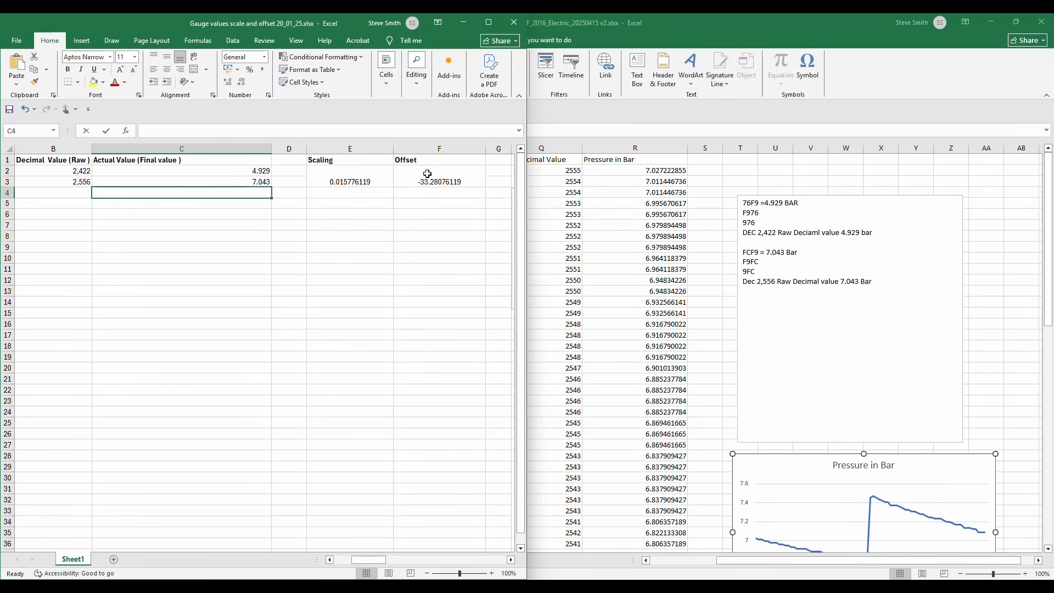
pyautogui.click(464, 22)
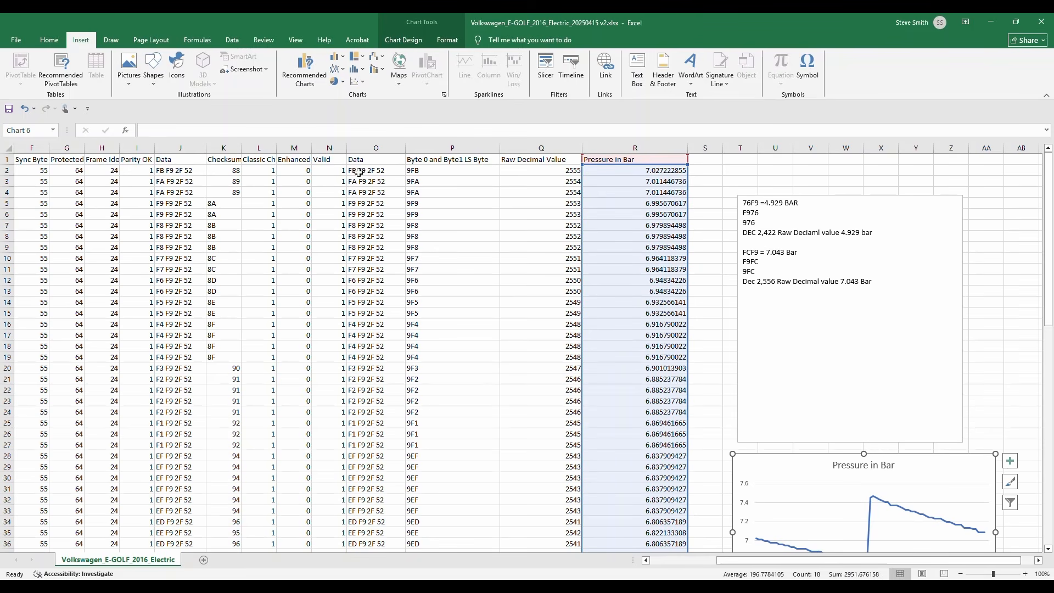
pyautogui.scroll(-3, 631, 467)
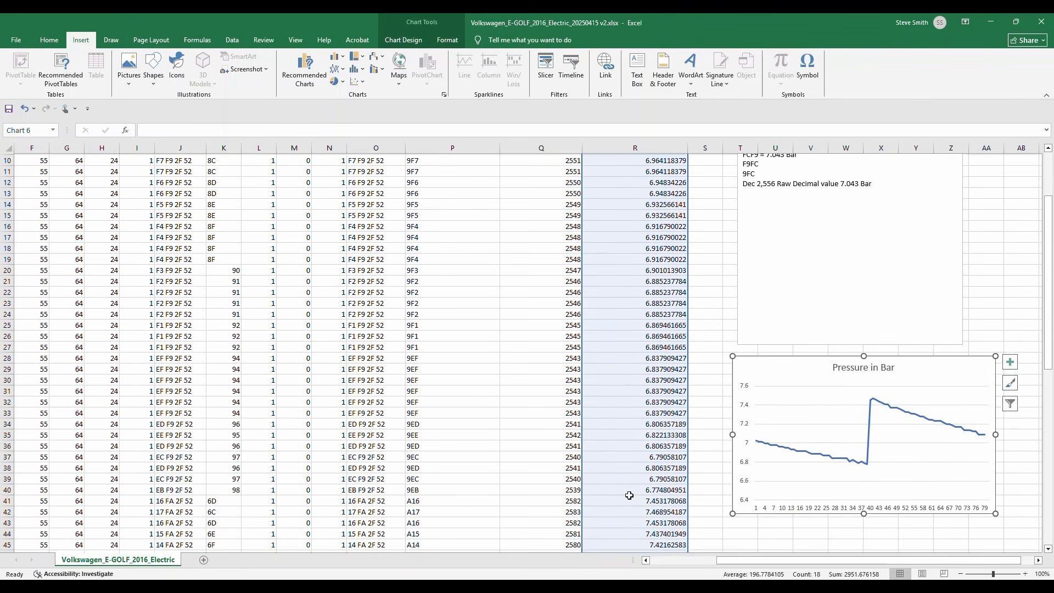
pyautogui.scroll(-15, 629, 495)
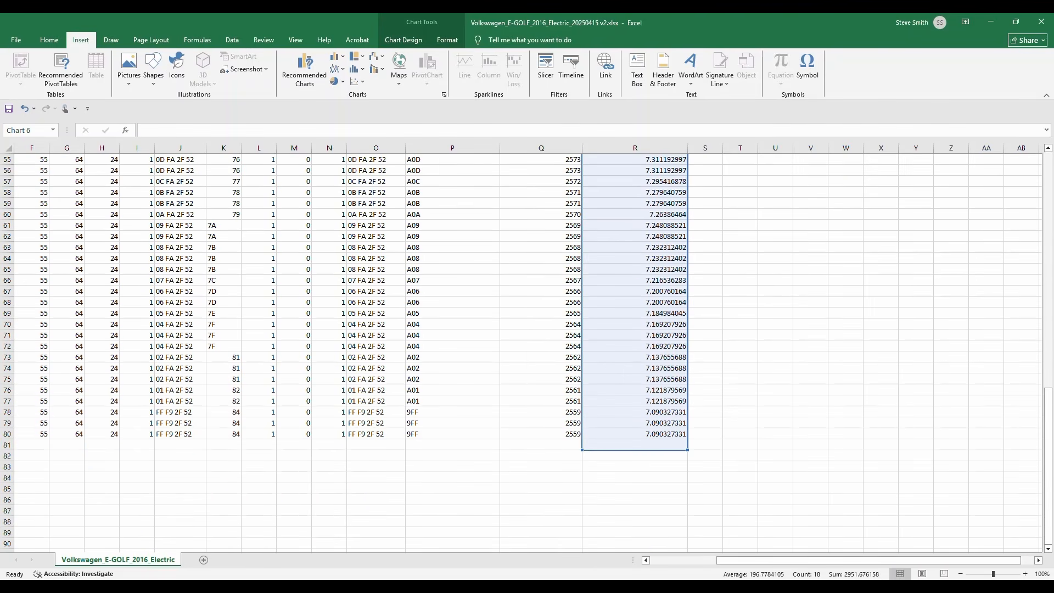
# Switch to PicoScope 7 Automotive and step back through the captured waveforms to compare their pressure traces.
pyautogui.moveTo(468, 587)
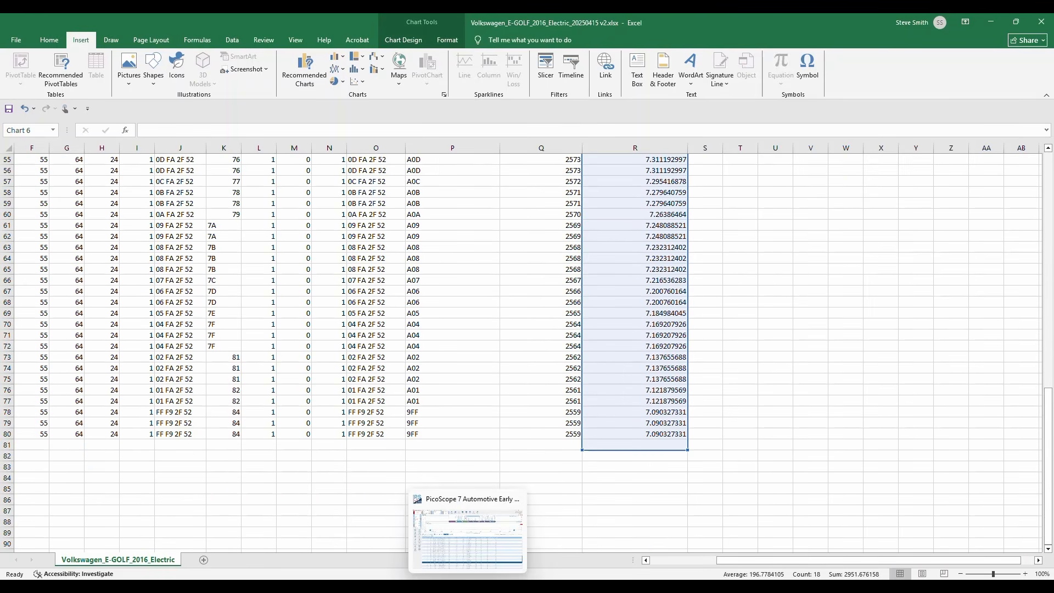
pyautogui.click(468, 587)
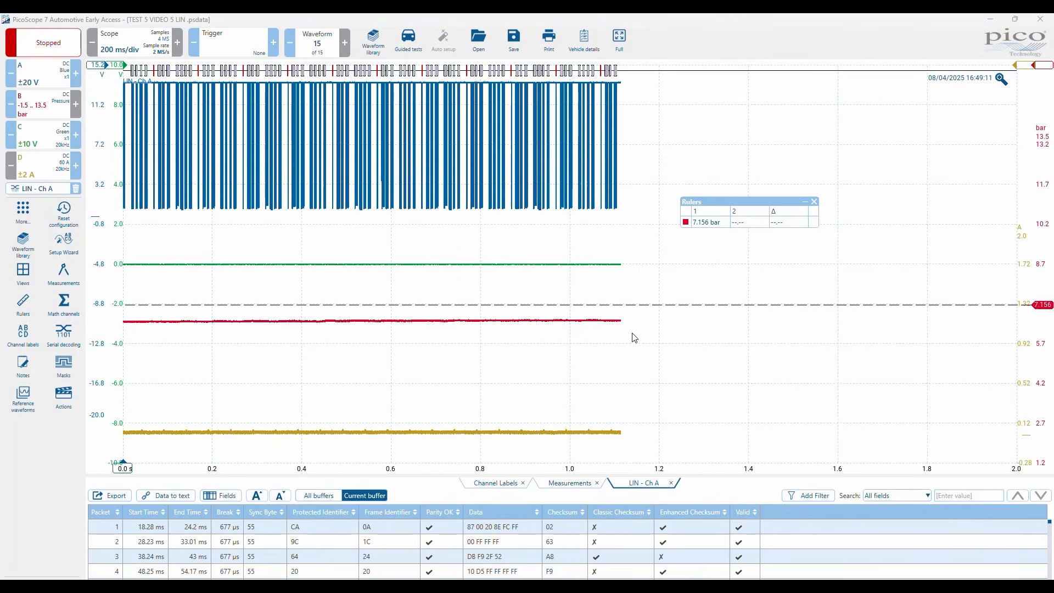
pyautogui.click(292, 50)
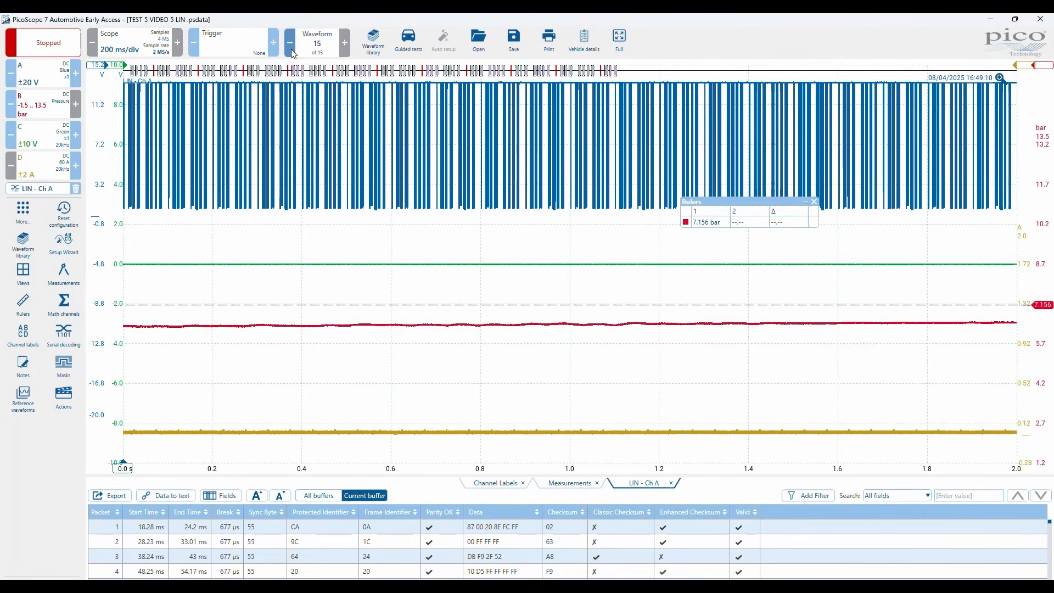
pyautogui.click(292, 50)
pyautogui.click(291, 50)
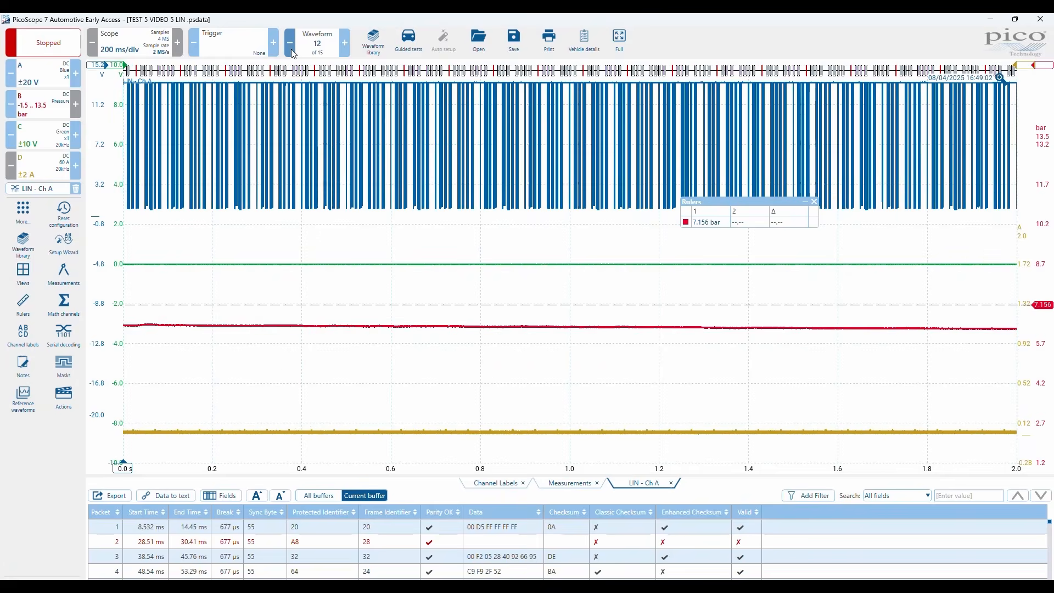
pyautogui.click(291, 51)
pyautogui.click(291, 51)
pyautogui.click(291, 51)
pyautogui.click(291, 51)
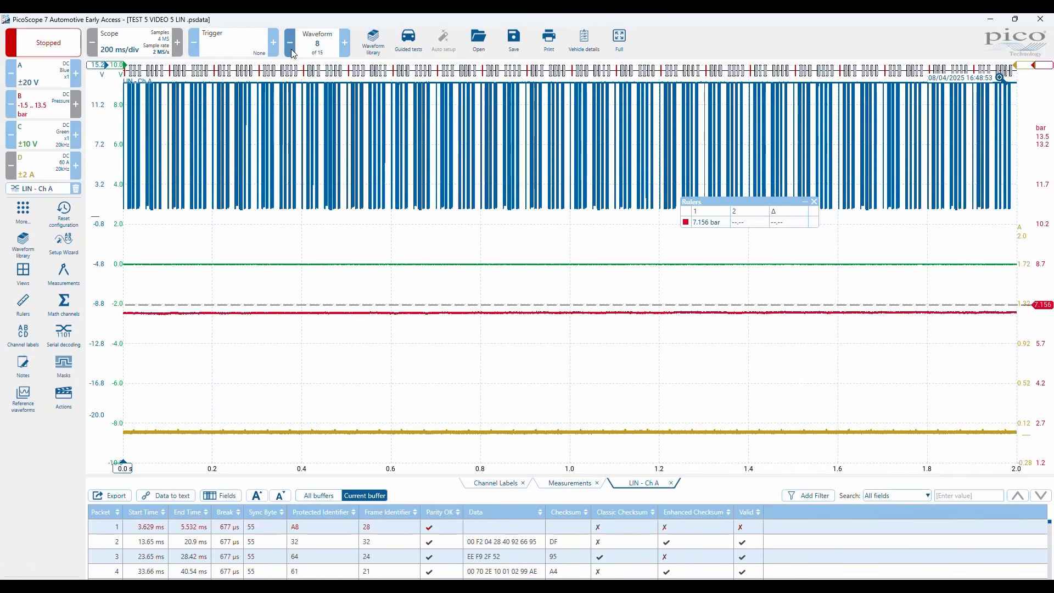
pyautogui.click(291, 50)
pyautogui.click(291, 50)
pyautogui.click(293, 53)
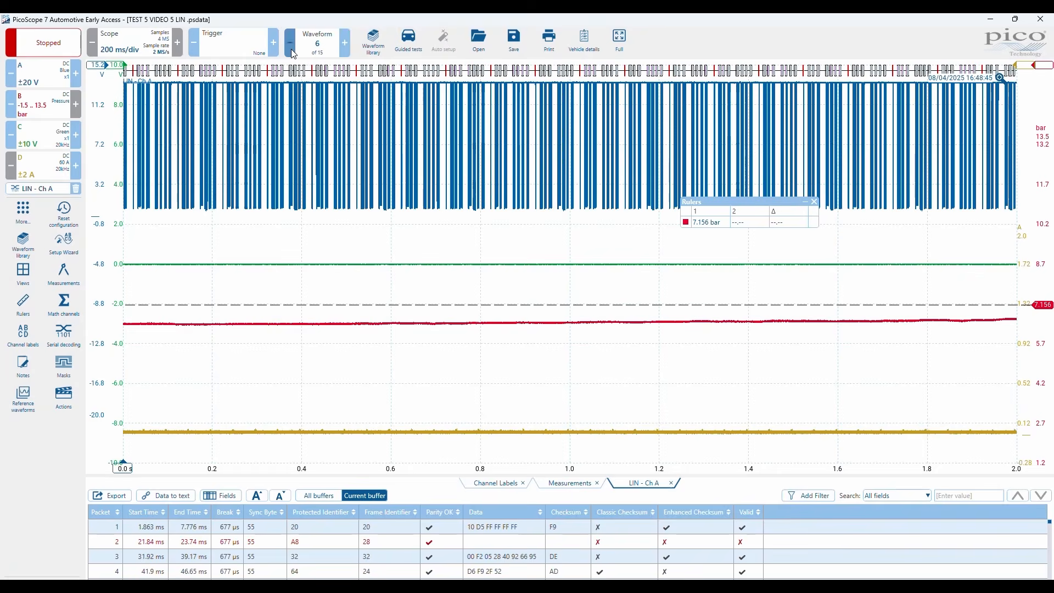
pyautogui.click(293, 53)
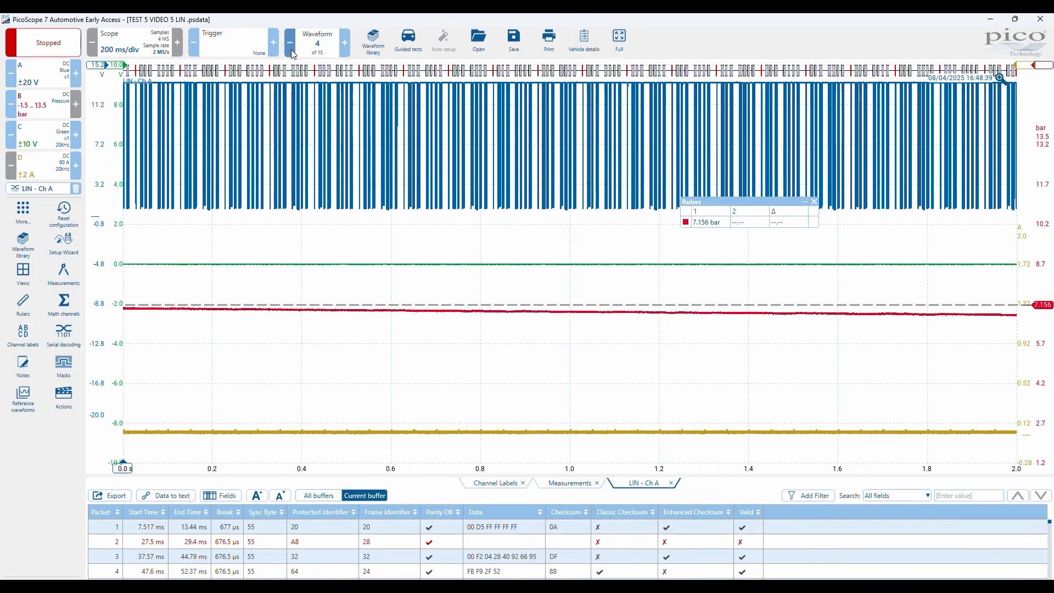
# Show waveform 15 and place the pressure ruler on the channel B trace at 6.556 bar.
pyautogui.click(291, 50)
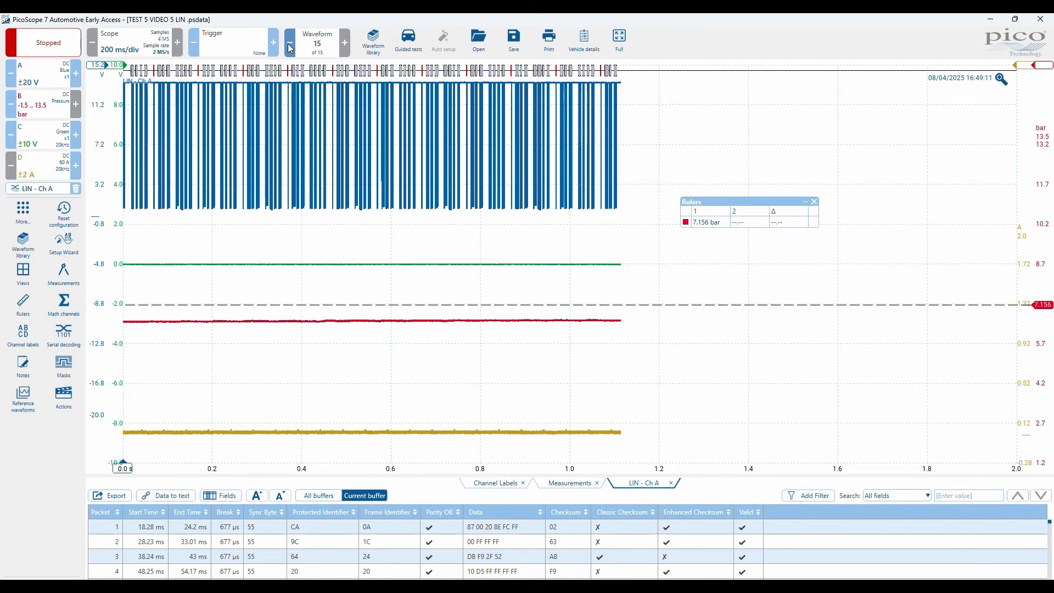
pyautogui.moveTo(1037, 305); pyautogui.dragTo(1037, 320)
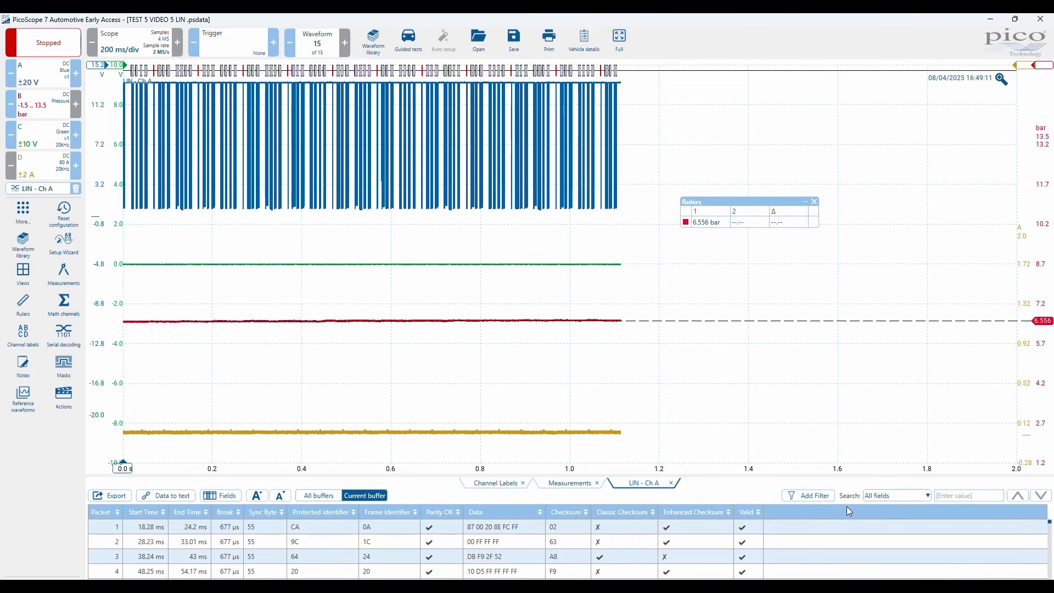
# Filter the LIN packet table to rows whose Frame Identifier contains 24, and inspect the data of the first packets.
pyautogui.click(811, 495)
pyautogui.click(732, 475)
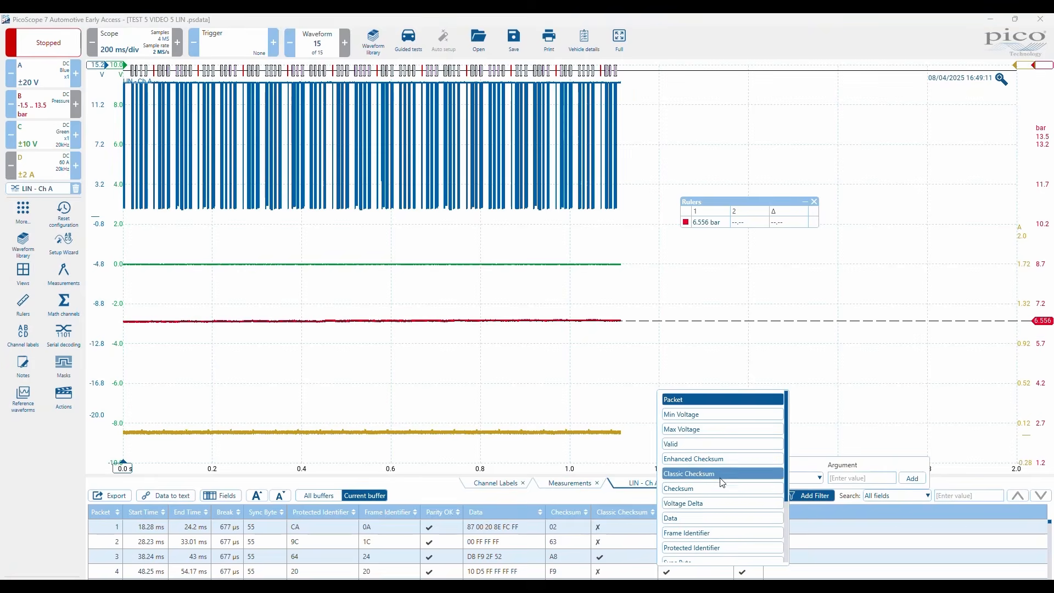
pyautogui.click(704, 532)
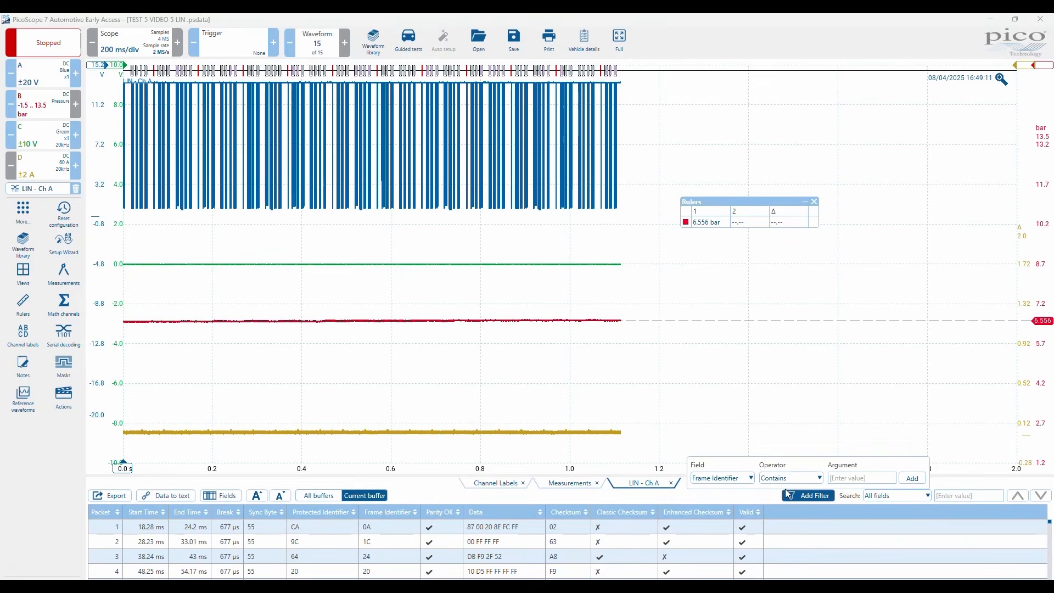
pyautogui.click(849, 478)
pyautogui.write('24')
pyautogui.press('Return')
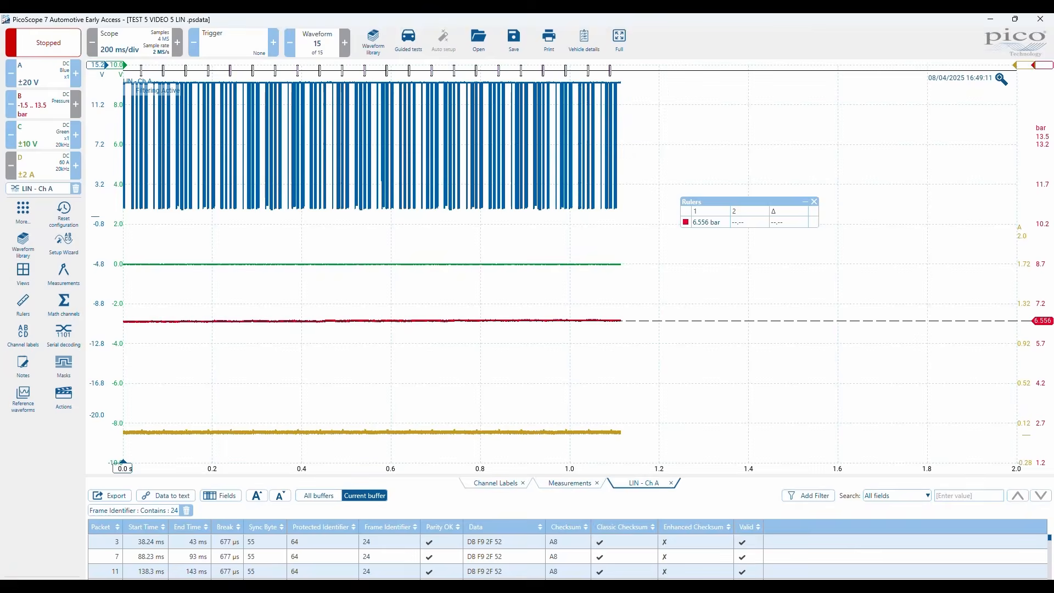
pyautogui.click(239, 541)
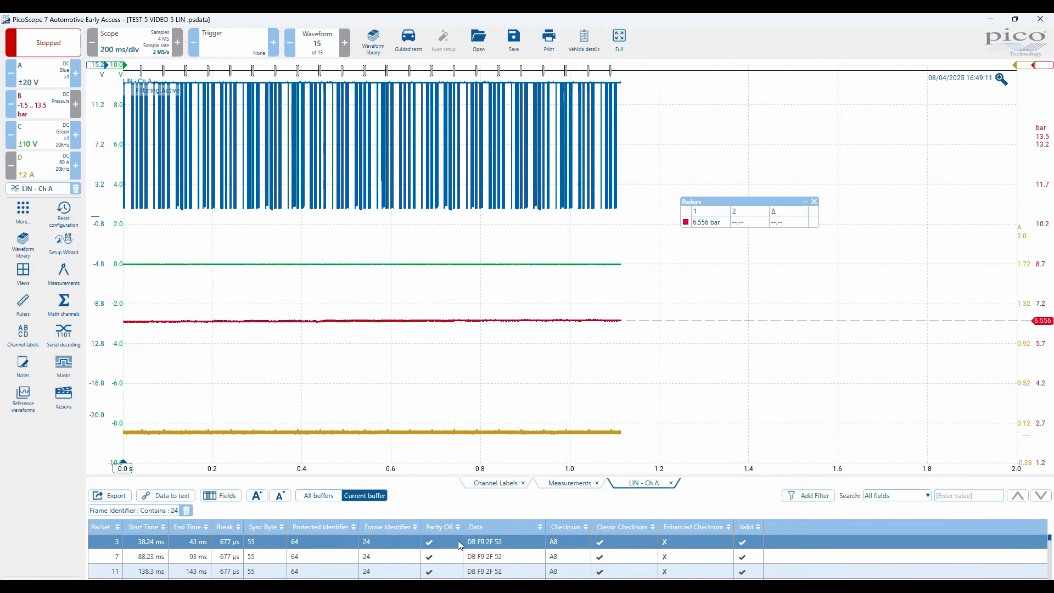
pyautogui.click(485, 557)
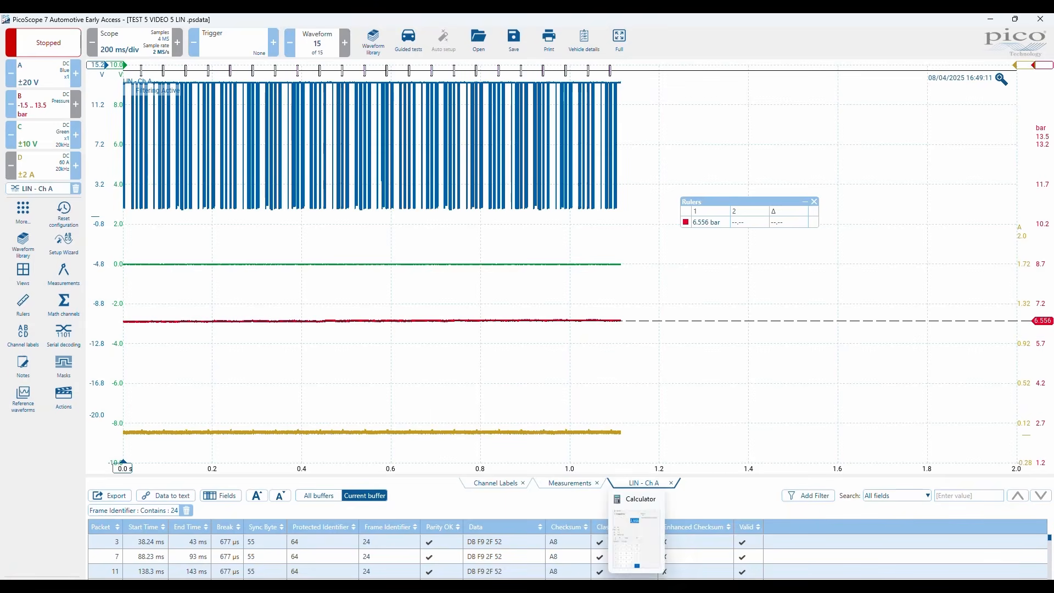
# Switch to Calculator and, in Programmer mode, enter hex 9DB from the first packet's data and convert it to decimal.
pyautogui.click(637, 588)
pyautogui.moveTo(242, 82); pyautogui.dragTo(834, 73)
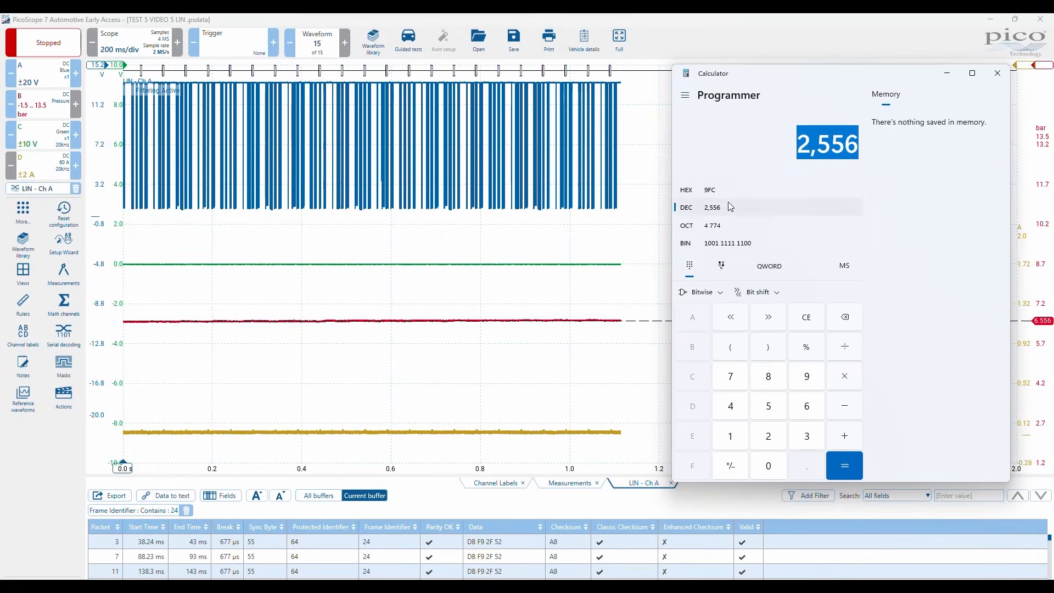
pyautogui.click(806, 321)
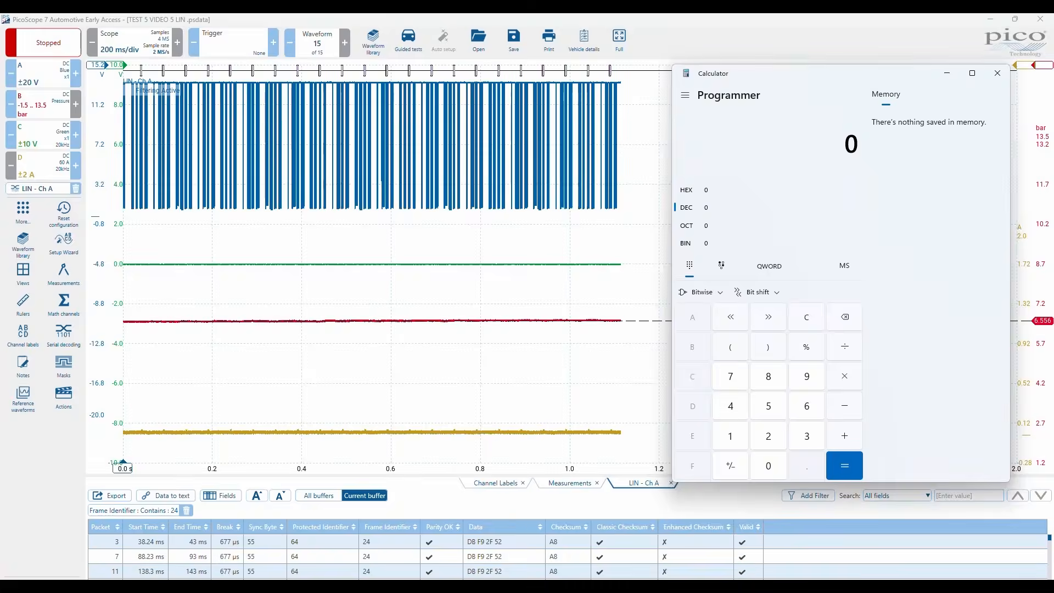
pyautogui.click(472, 552)
pyautogui.click(726, 191)
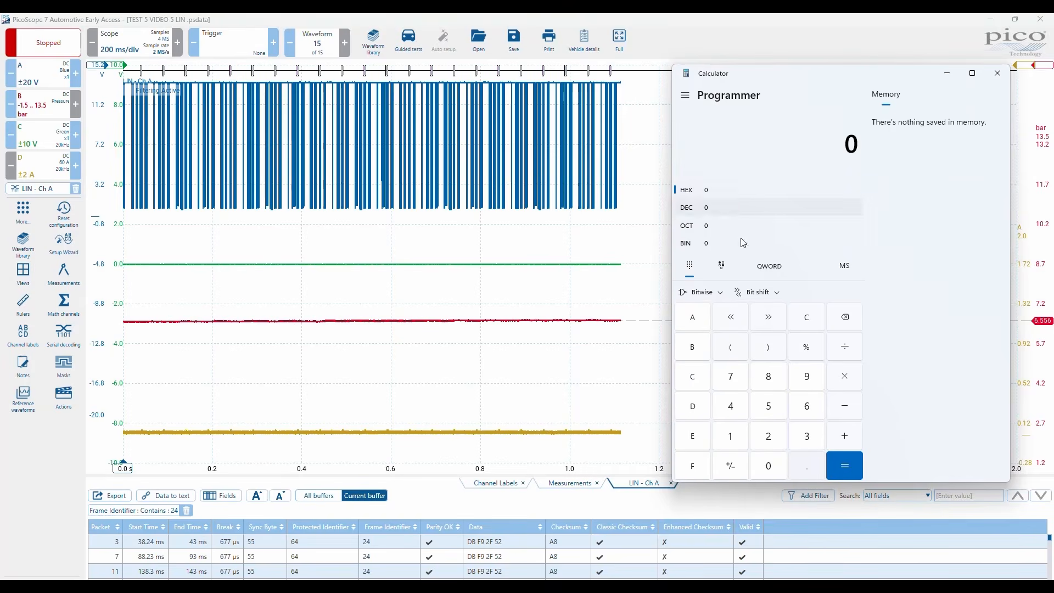
pyautogui.click(808, 383)
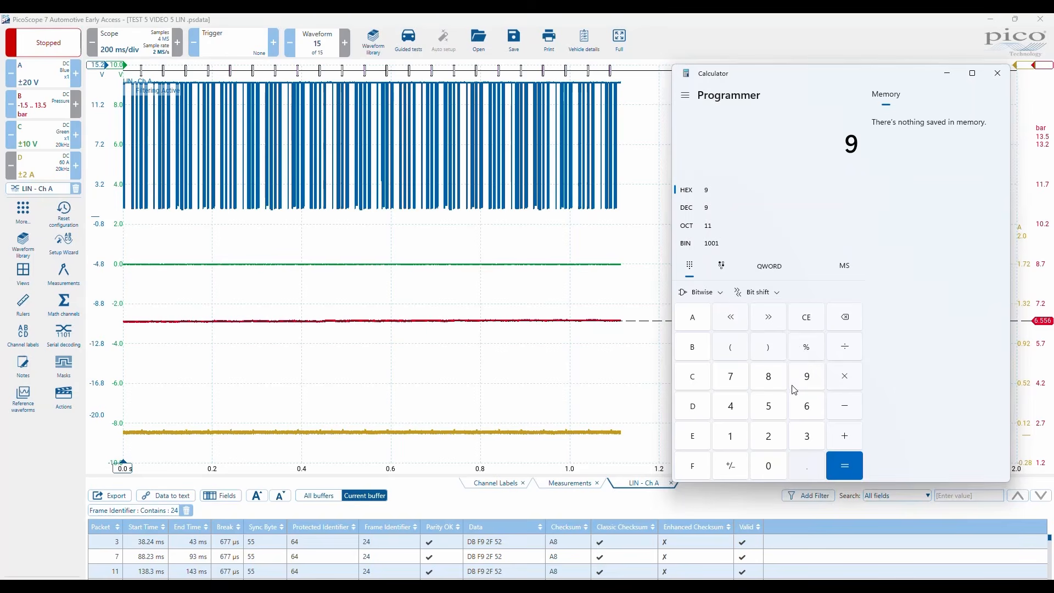
pyautogui.click(682, 407)
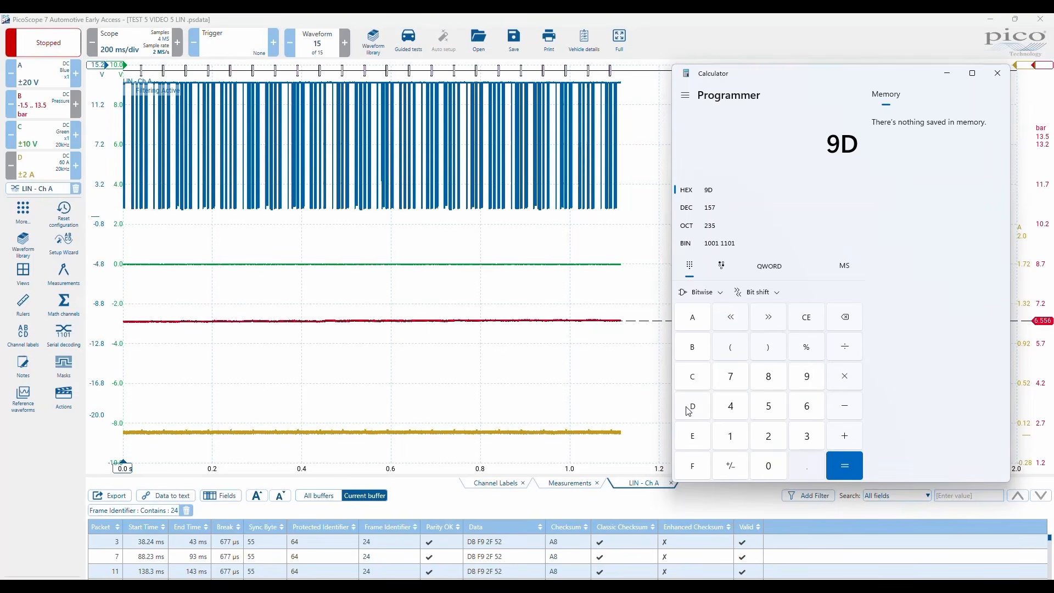
pyautogui.click(693, 347)
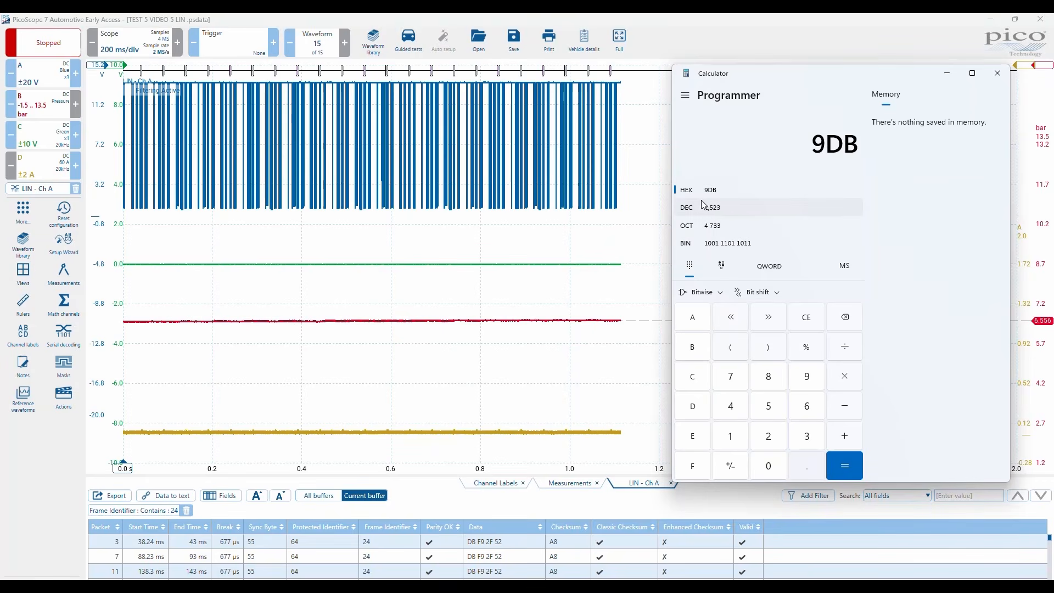
pyautogui.click(716, 208)
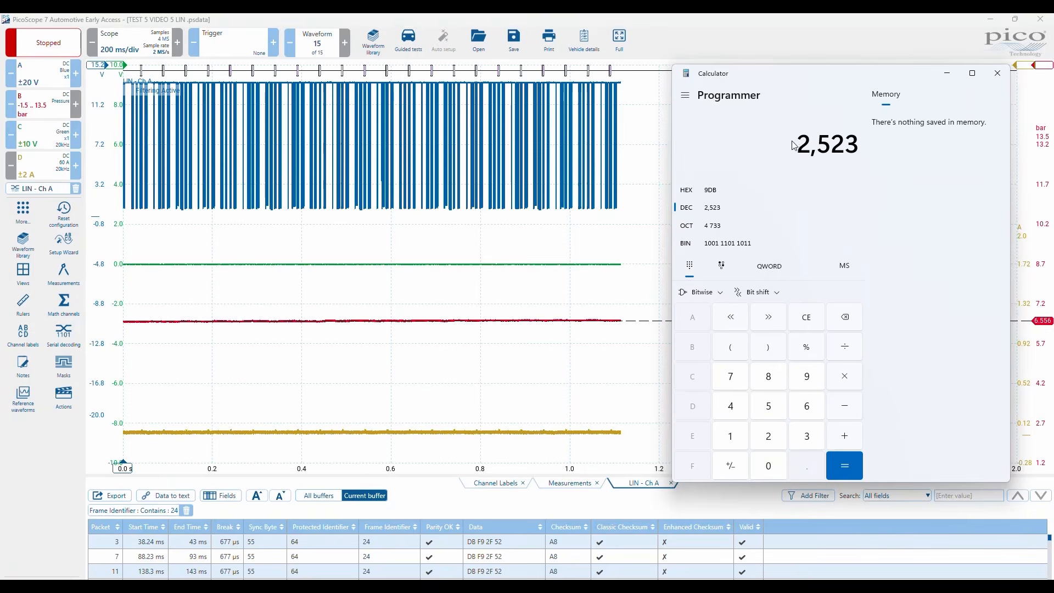
# Copy the converted decimal value and paste it into Calculator's Standard mode.
pyautogui.rightClick(858, 146)
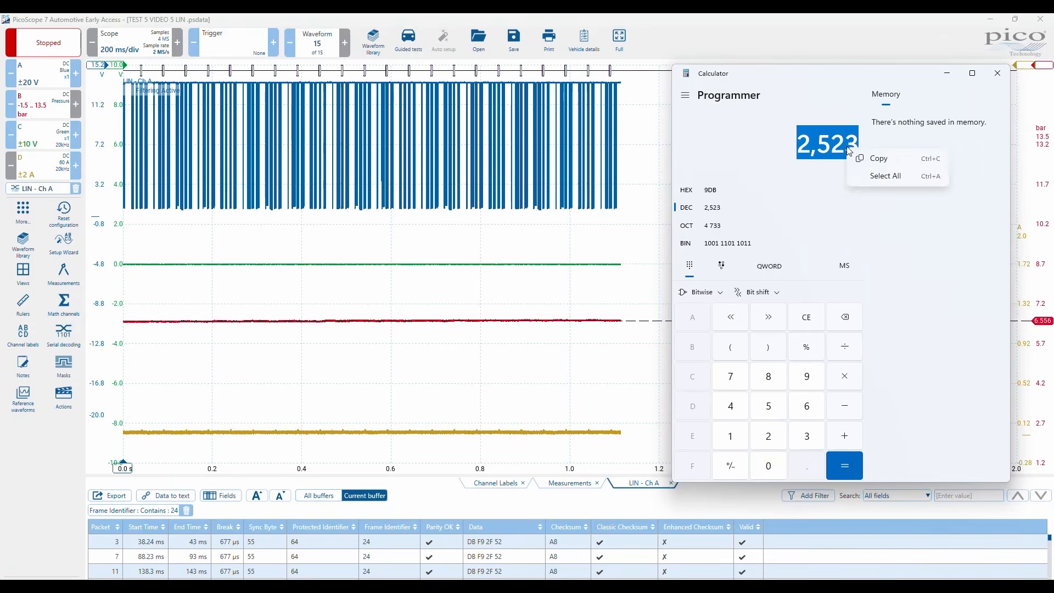
pyautogui.click(878, 156)
pyautogui.click(685, 99)
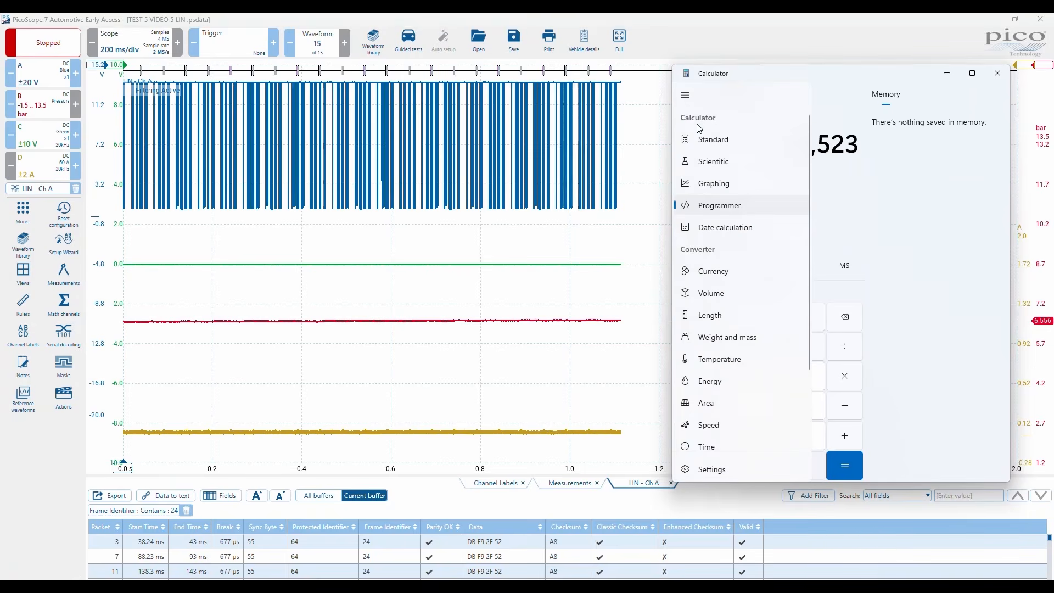
pyautogui.click(708, 138)
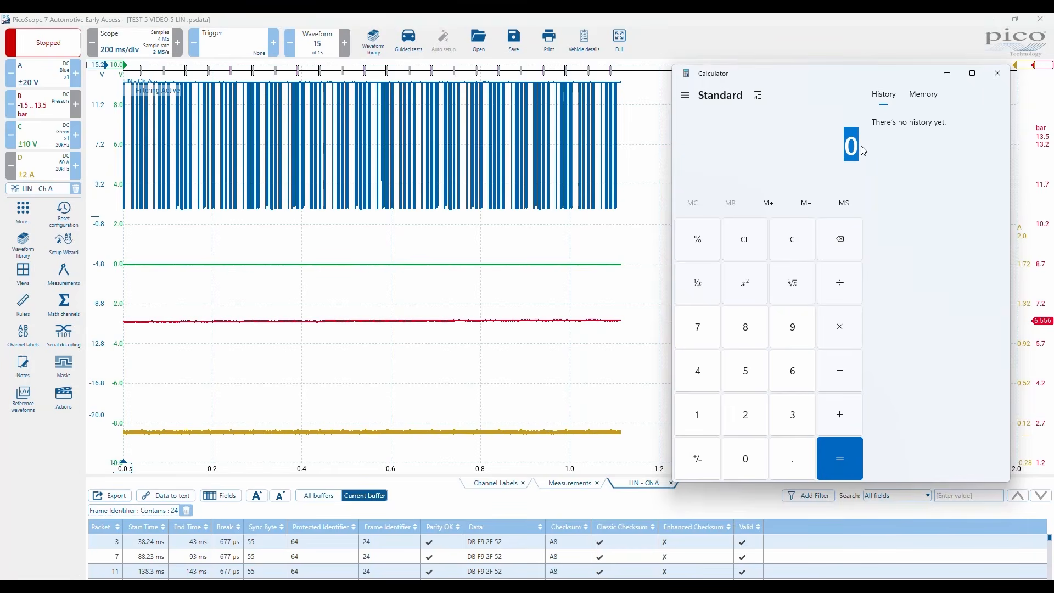
pyautogui.hotkey('ctrl', 'v')
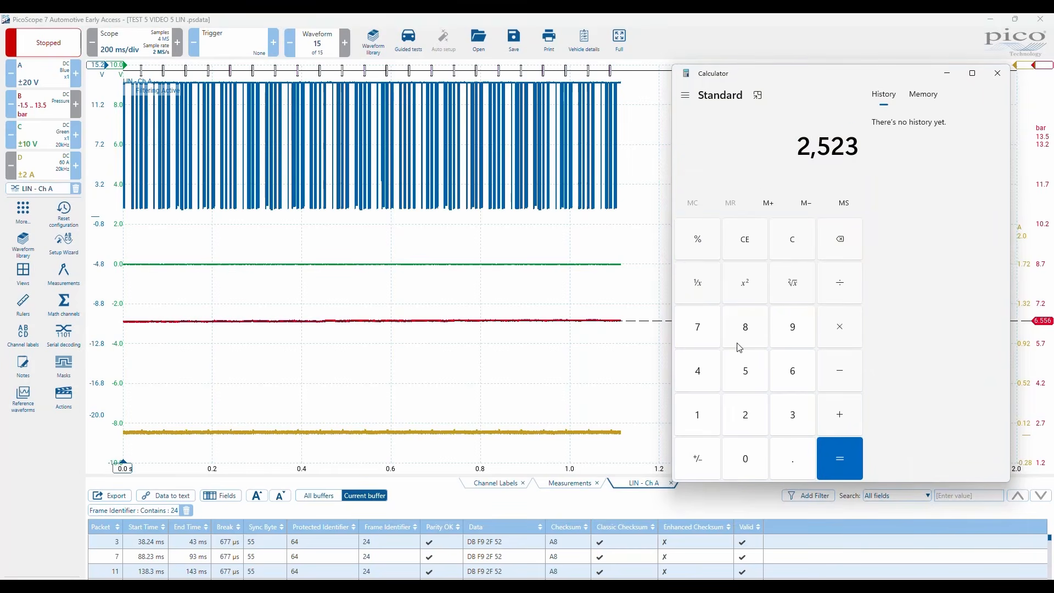
# Show the gauge values workbook beside Calculator and multiply the decimal value by the scaling factor 0.015776119.
pyautogui.moveTo(682, 586)
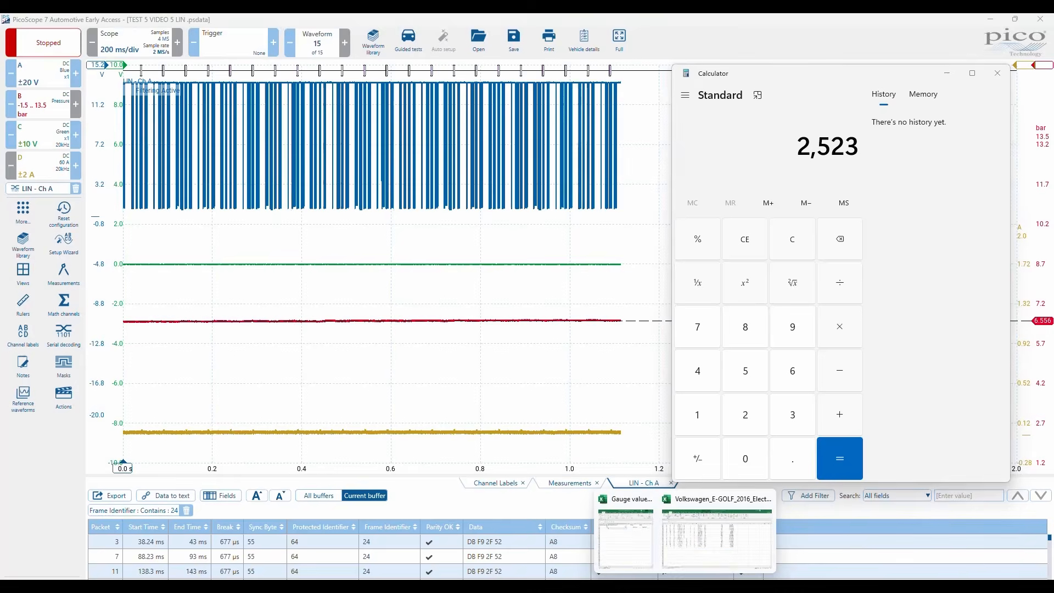
pyautogui.click(608, 551)
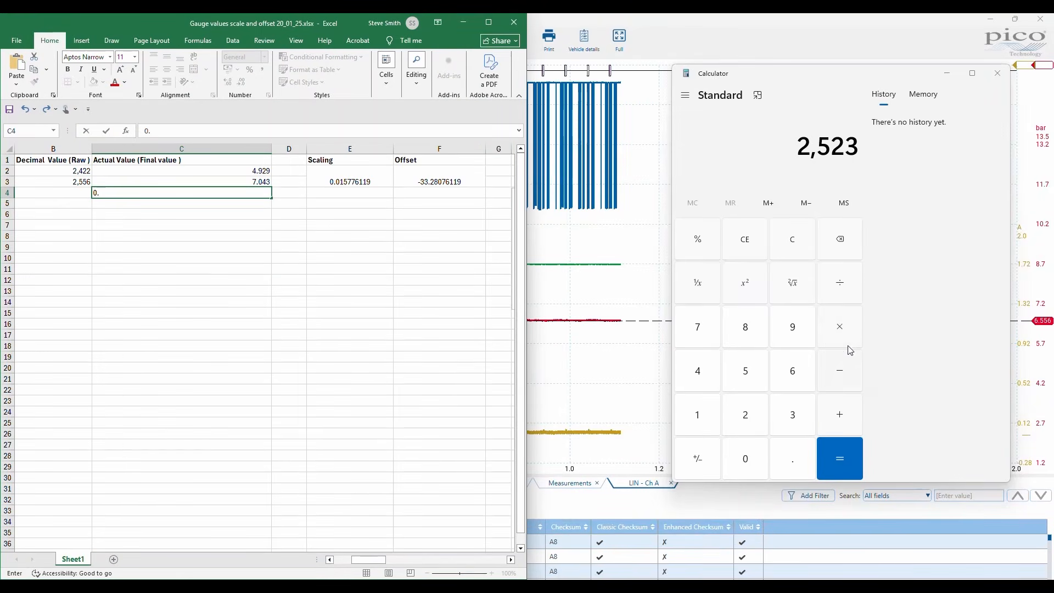
pyautogui.click(848, 328)
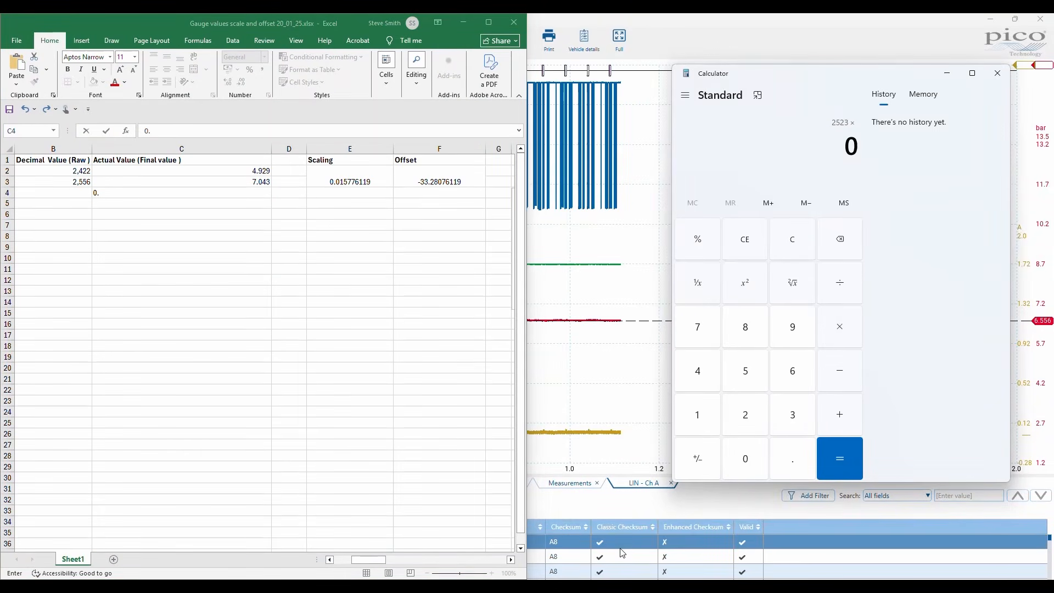
pyautogui.write('0.015')
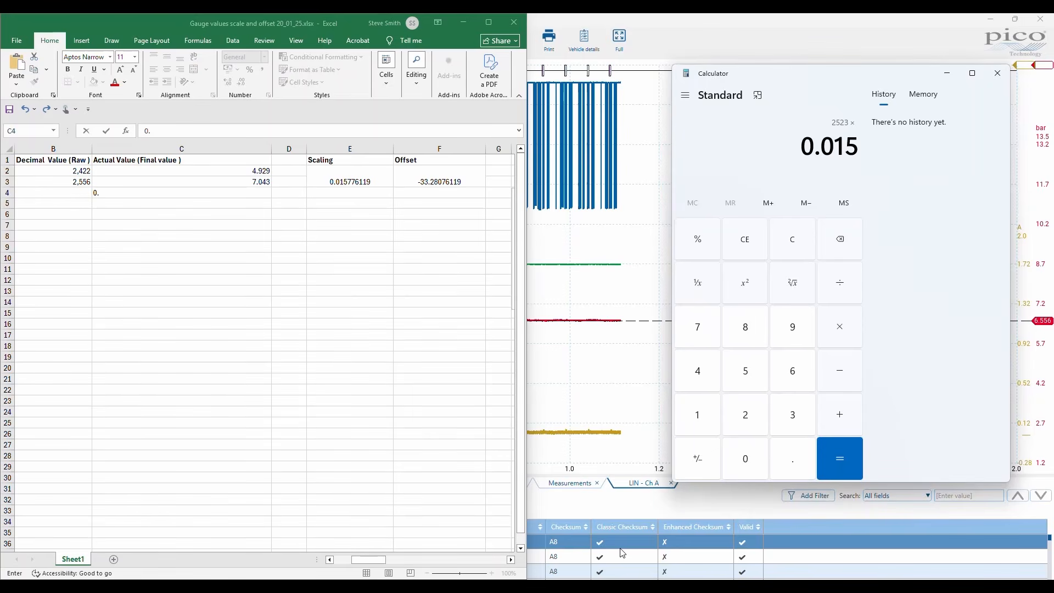
pyautogui.write('77')
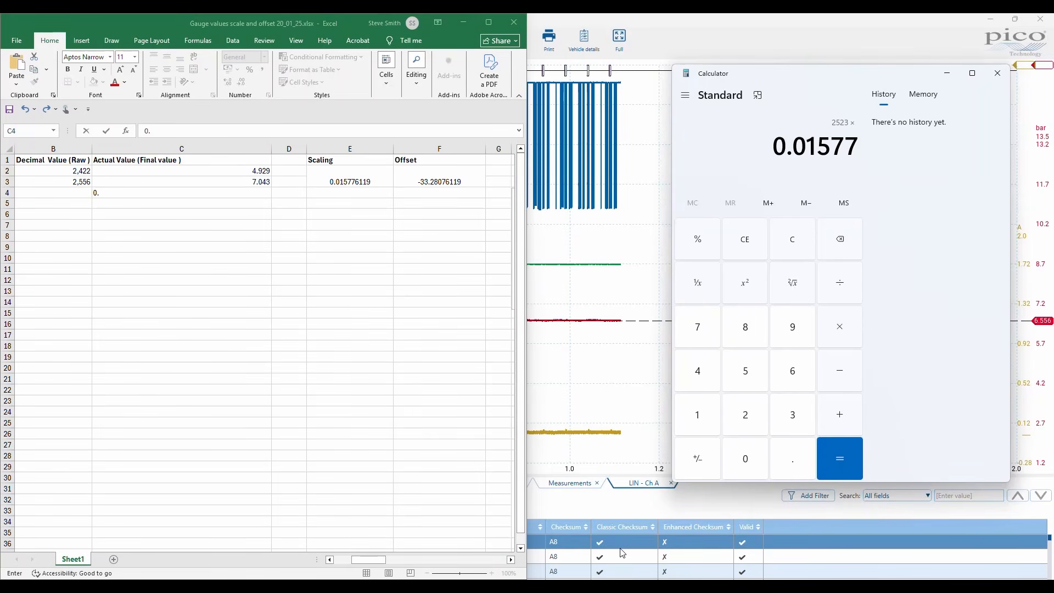
pyautogui.write('611')
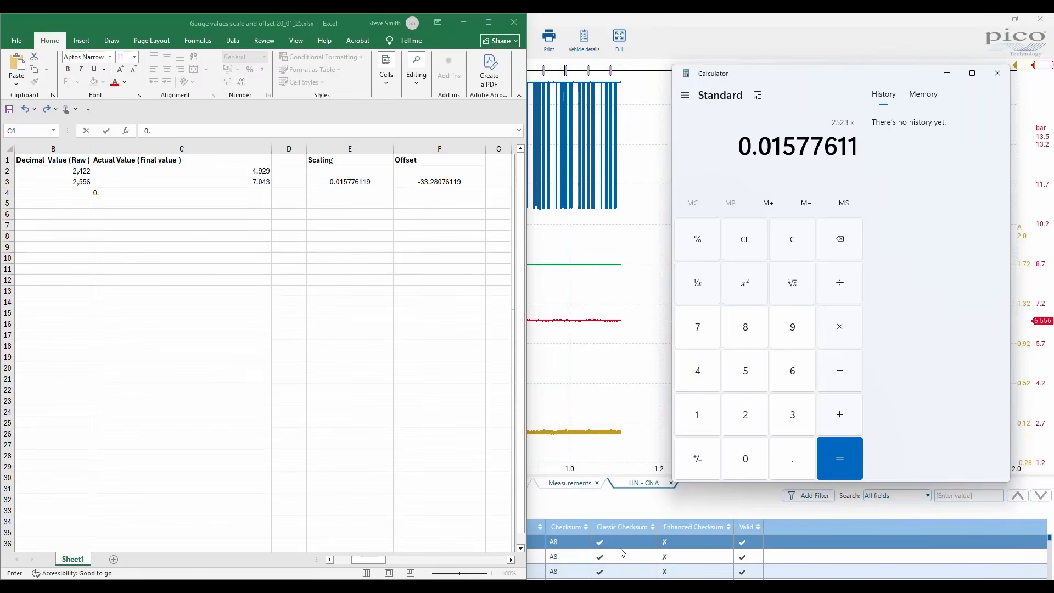
pyautogui.write('9')
pyautogui.press('Return')
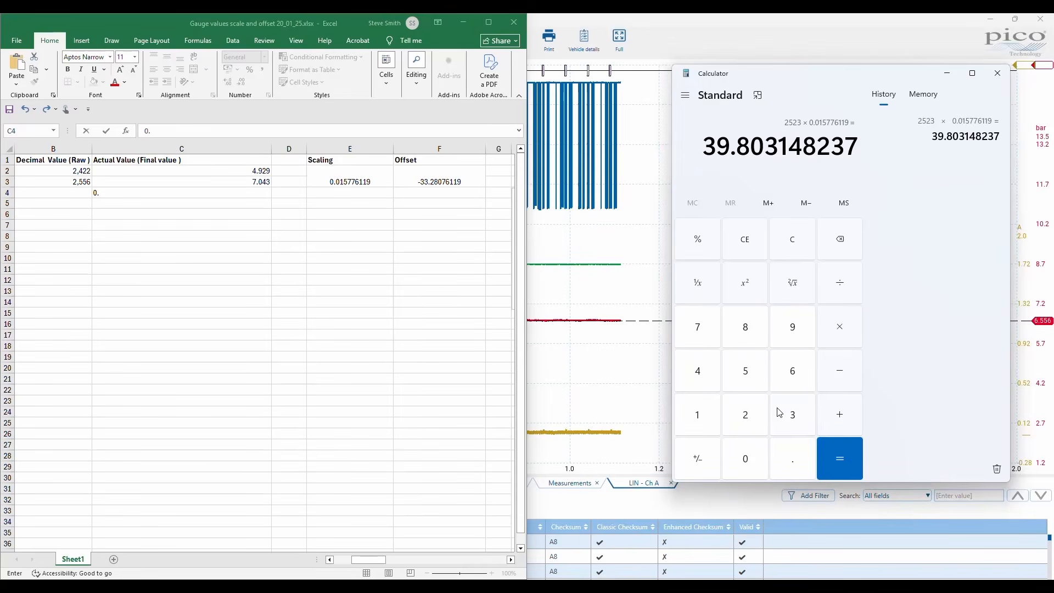
# Add the workbook's offset of -33.28076119 to the scaled value to calculate the pressure in bar.
pyautogui.click(835, 422)
pyautogui.write('33.')
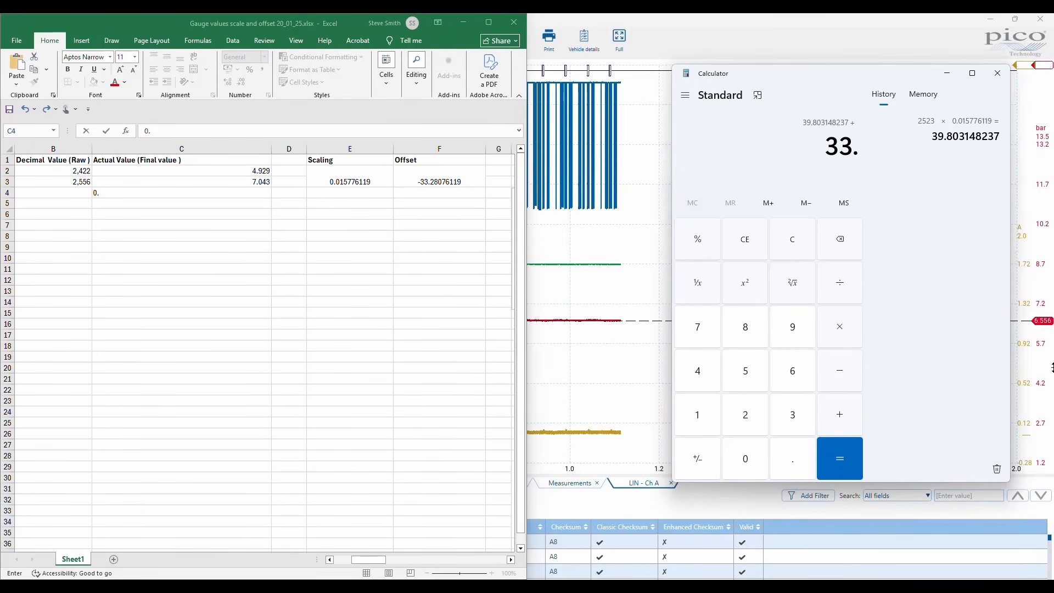
pyautogui.write('280')
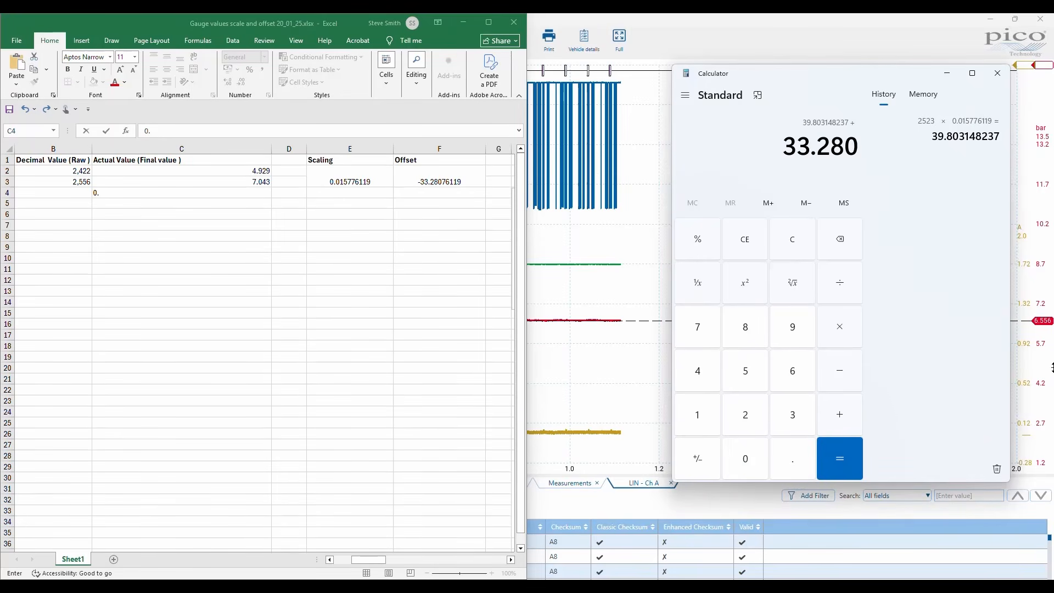
pyautogui.write('7')
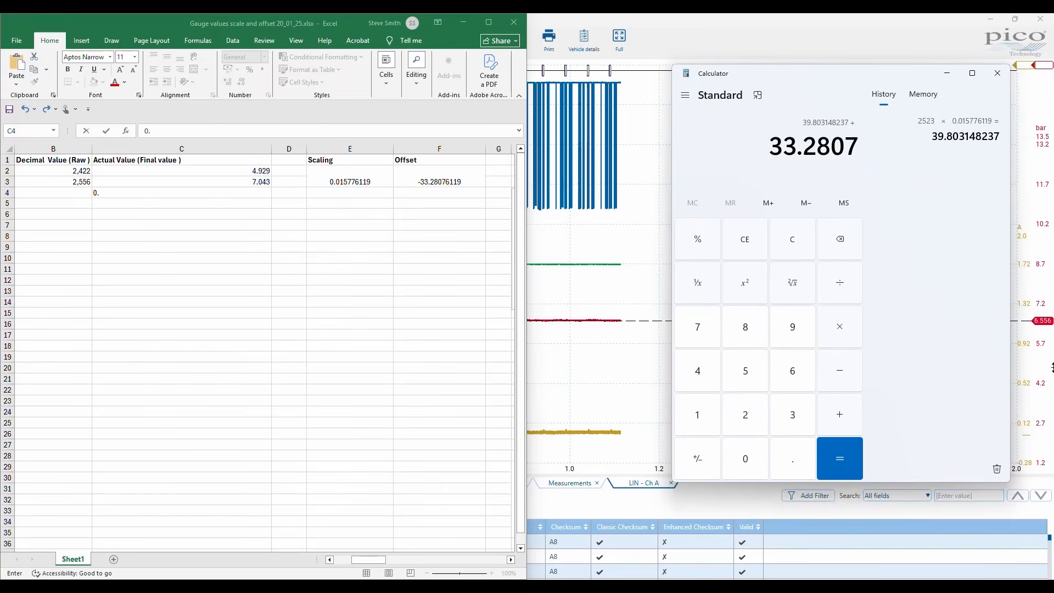
pyautogui.write('6119')
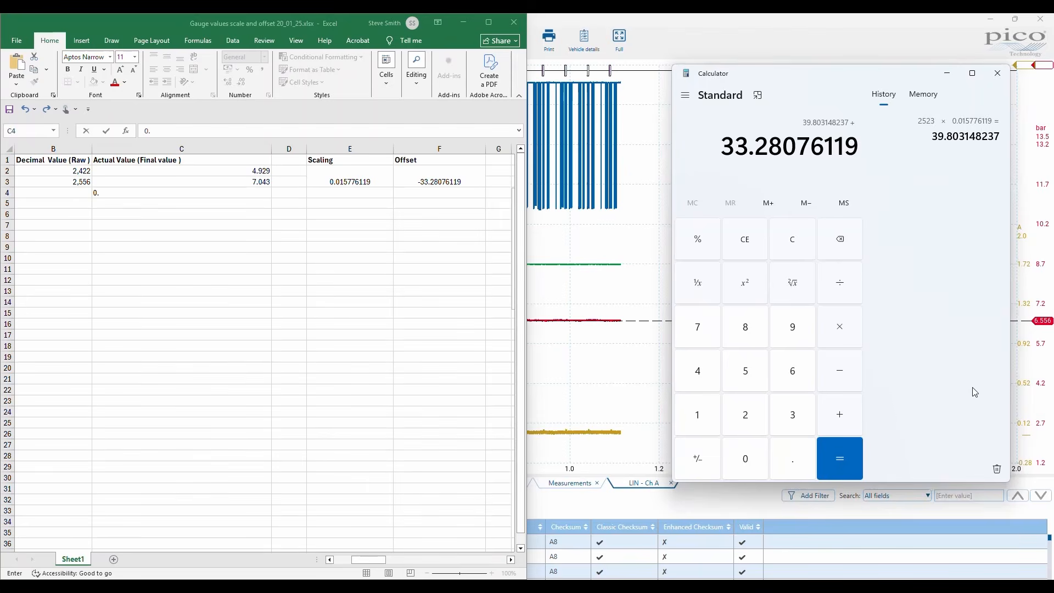
pyautogui.click(713, 466)
pyautogui.click(841, 465)
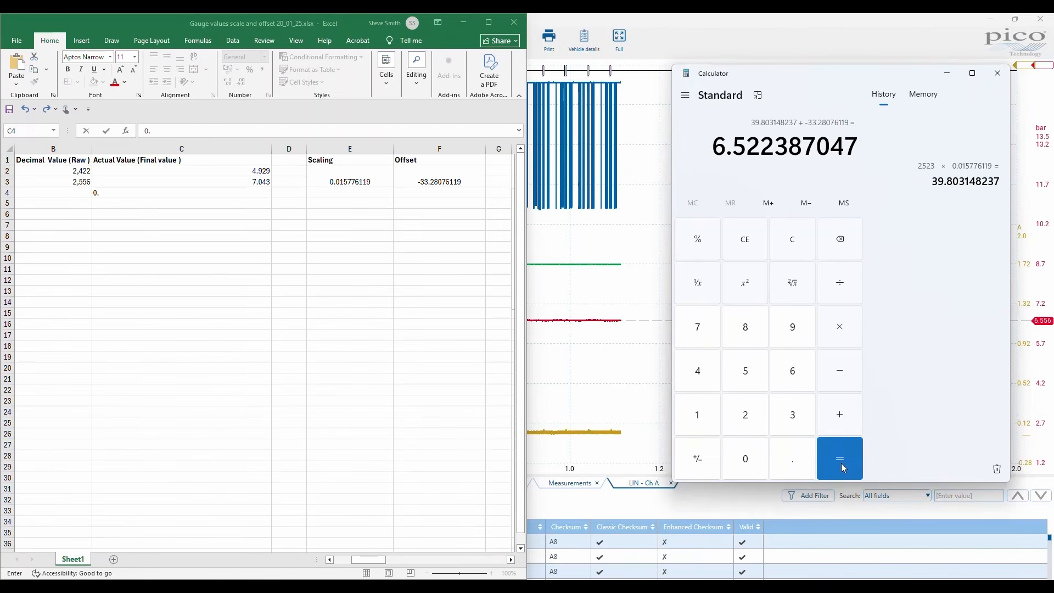
# Return to PicoScope, zoom to LIN packet 3 and bracket it with time rulers at about 37.75 ms and 43.64 ms.
pyautogui.click(463, 22)
pyautogui.click(496, 545)
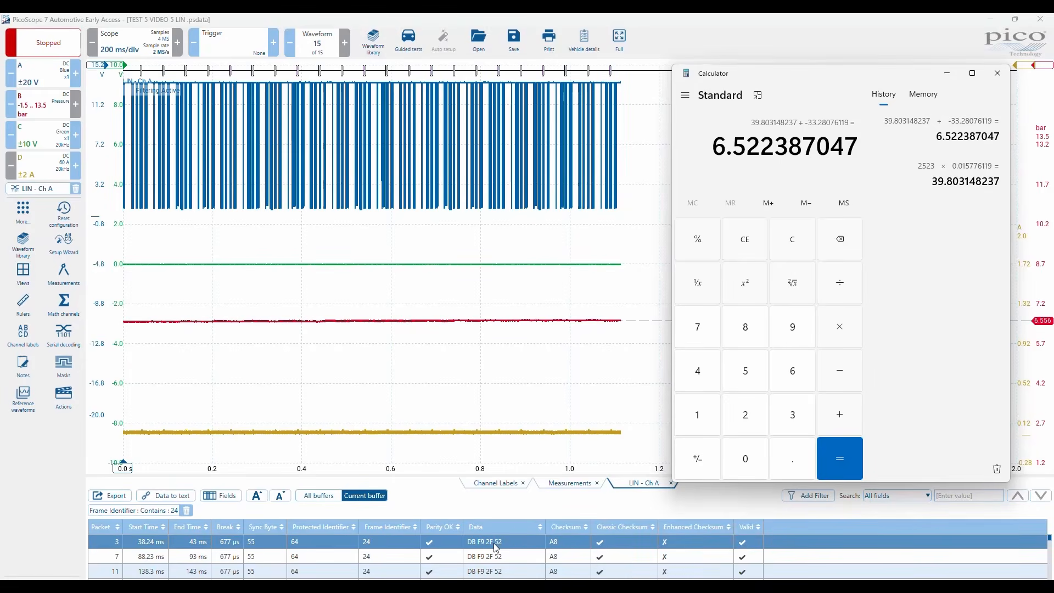
pyautogui.doubleClick(496, 544)
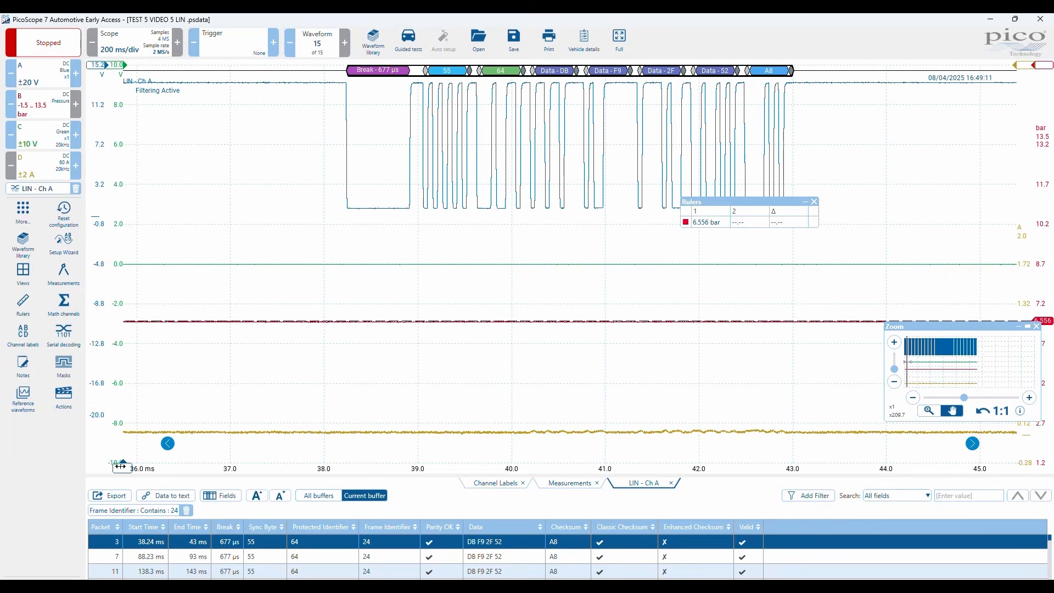
pyautogui.moveTo(121, 468); pyautogui.dragTo(300, 468)
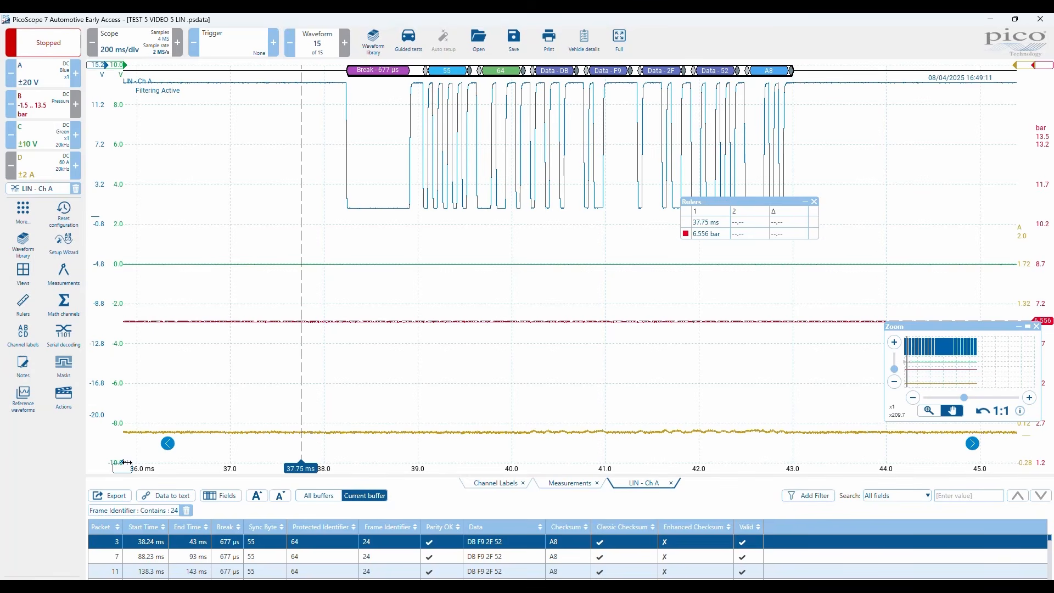
pyautogui.moveTo(123, 463); pyautogui.dragTo(852, 467)
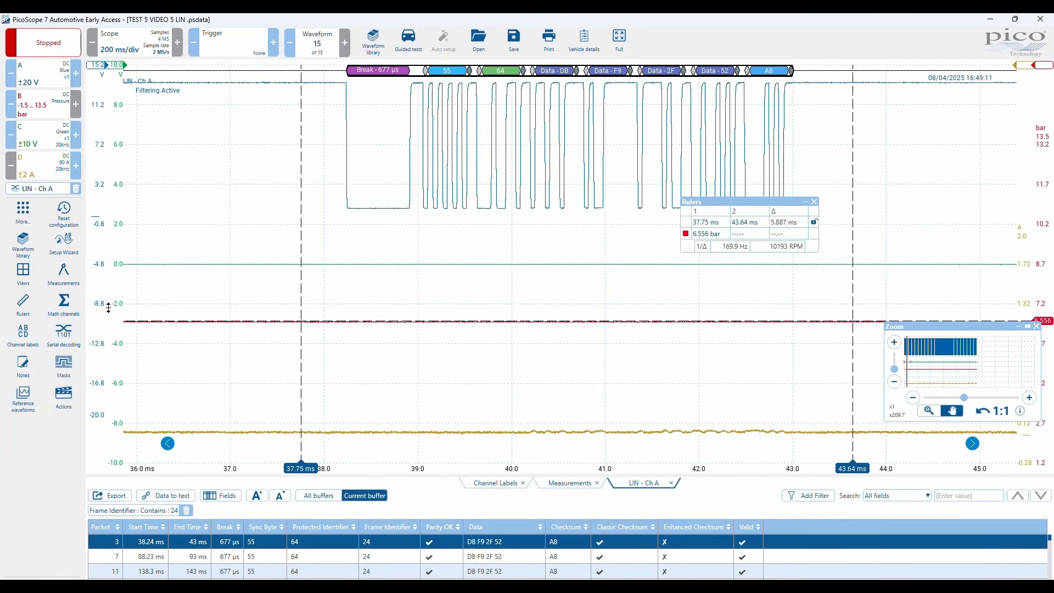
# Turn on decoding between time rulers for the channel A LIN decoder, and move the ruler readout clear of the decoded packet.
pyautogui.click(62, 347)
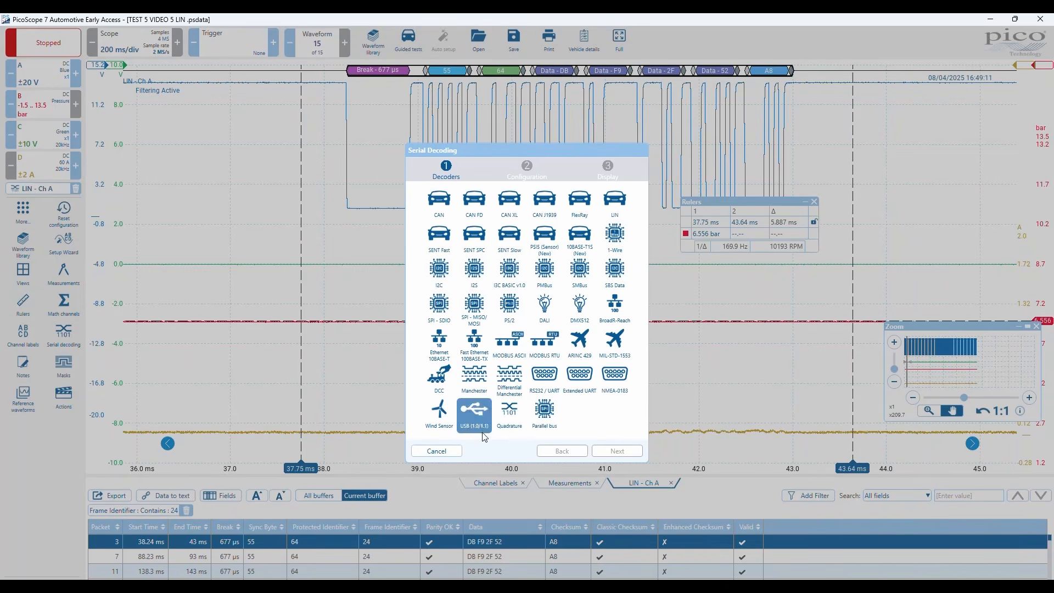
pyautogui.click(436, 451)
pyautogui.click(41, 193)
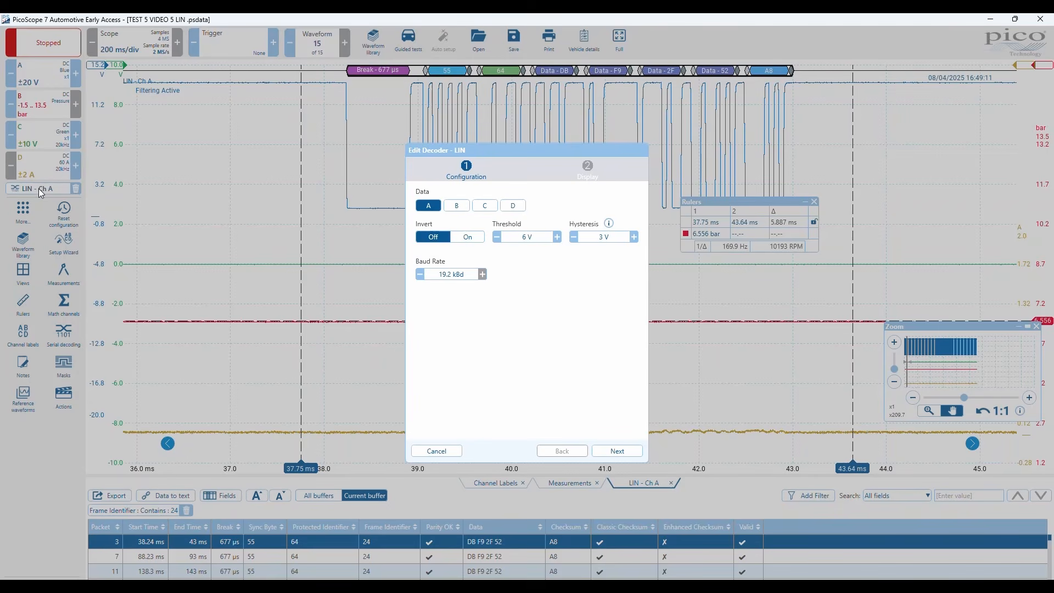
pyautogui.click(618, 450)
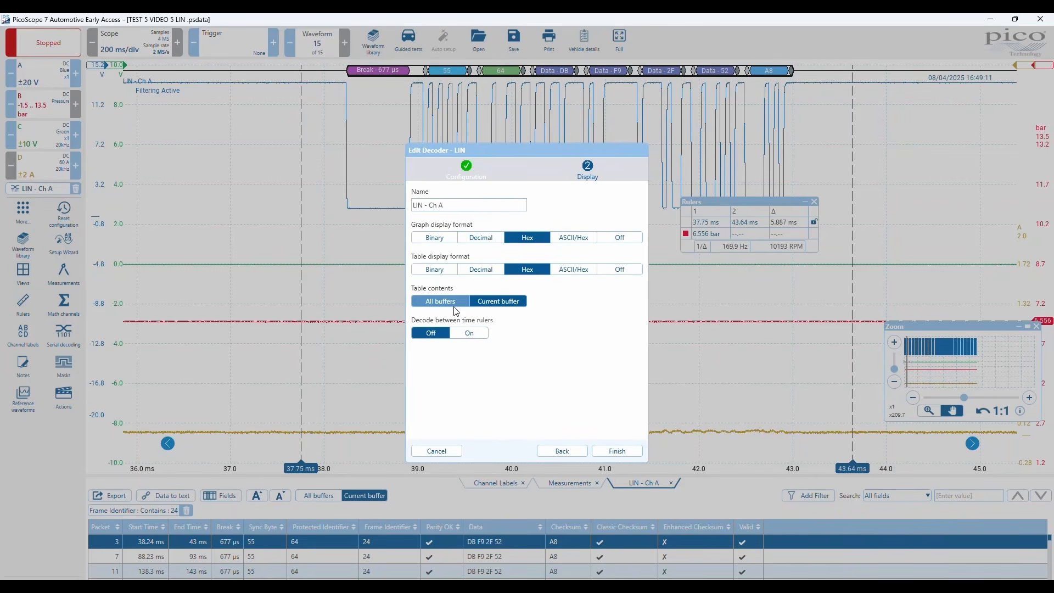
pyautogui.click(468, 333)
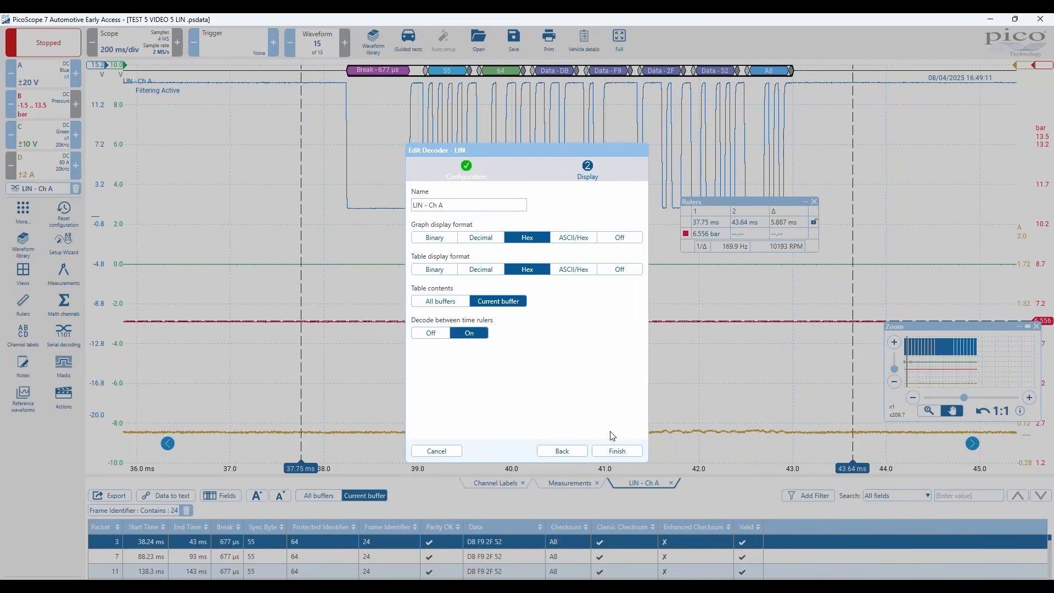
pyautogui.click(616, 449)
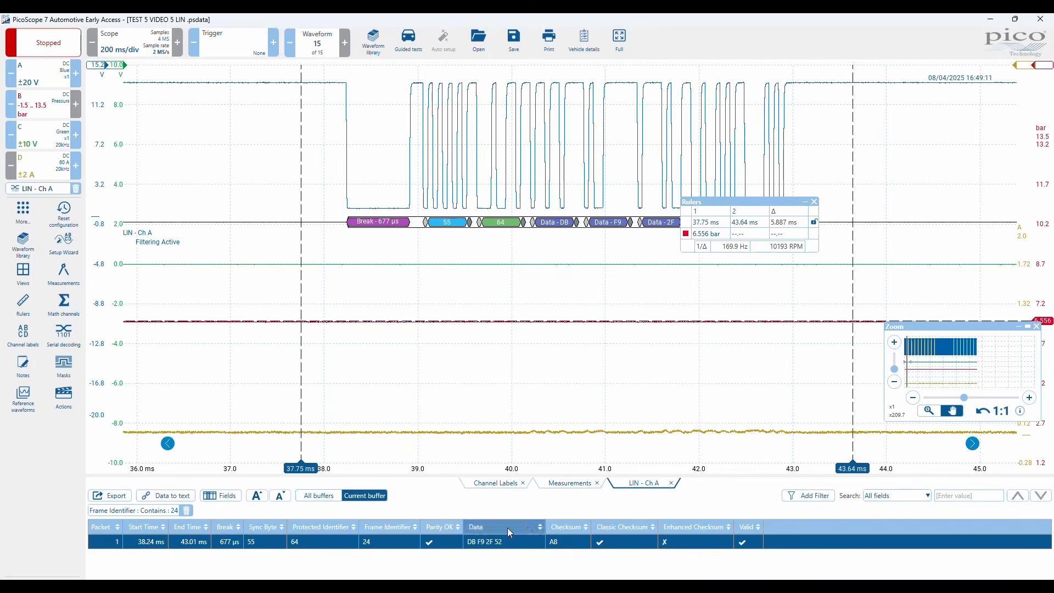
pyautogui.moveTo(770, 219); pyautogui.dragTo(954, 142)
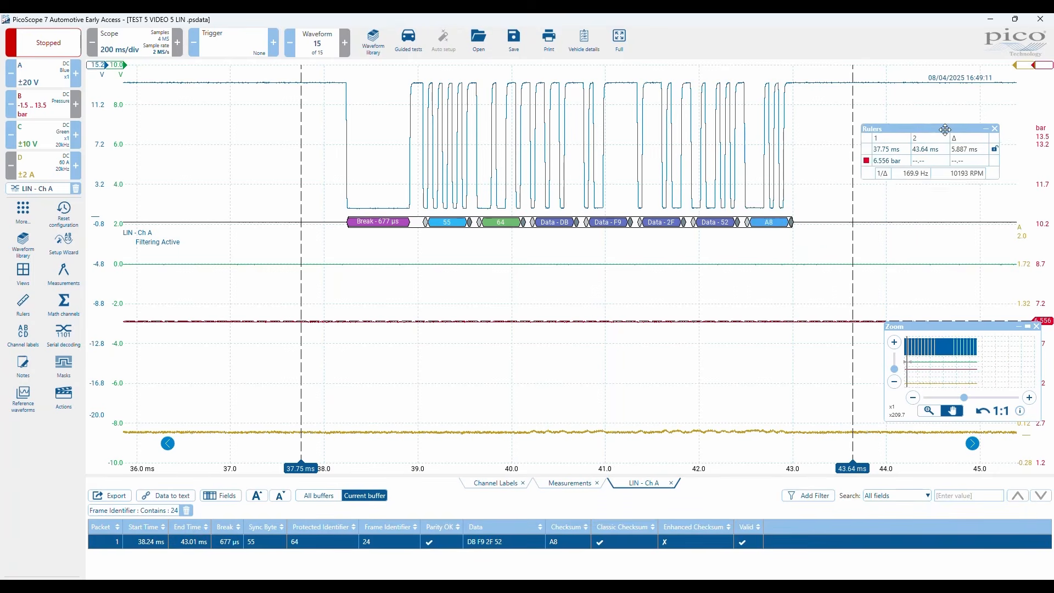
# Add a Mean measurement on channel B, taken between the rulers.
pyautogui.click(60, 282)
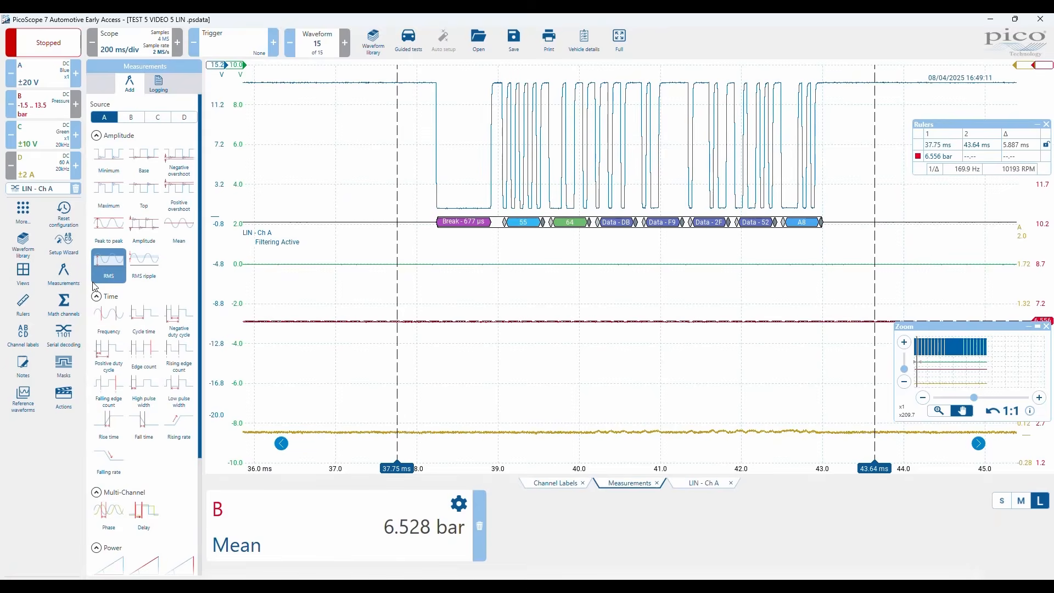
pyautogui.click(132, 119)
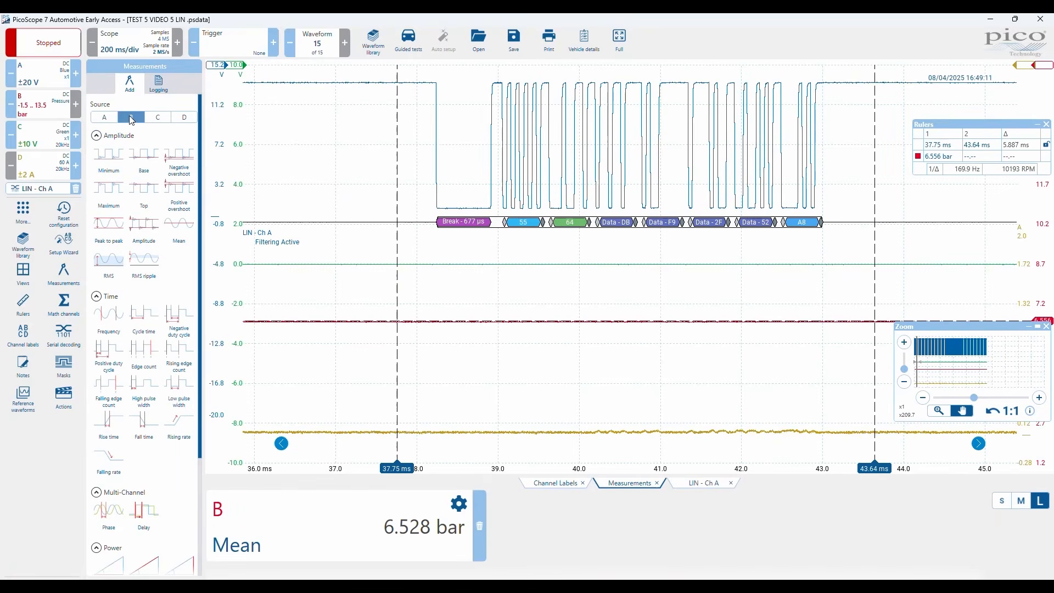
pyautogui.click(172, 235)
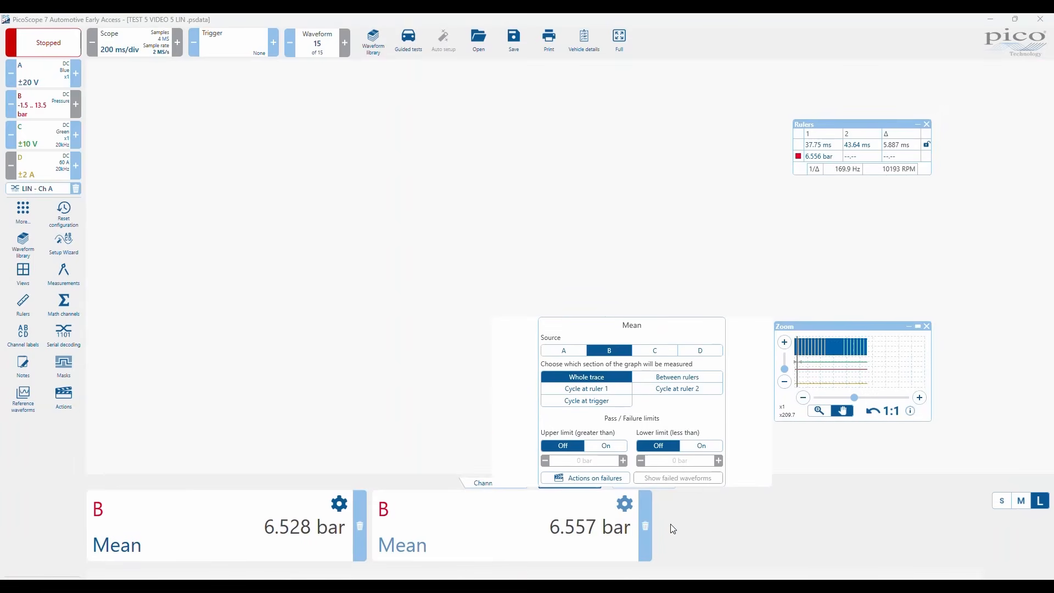
pyautogui.click(677, 377)
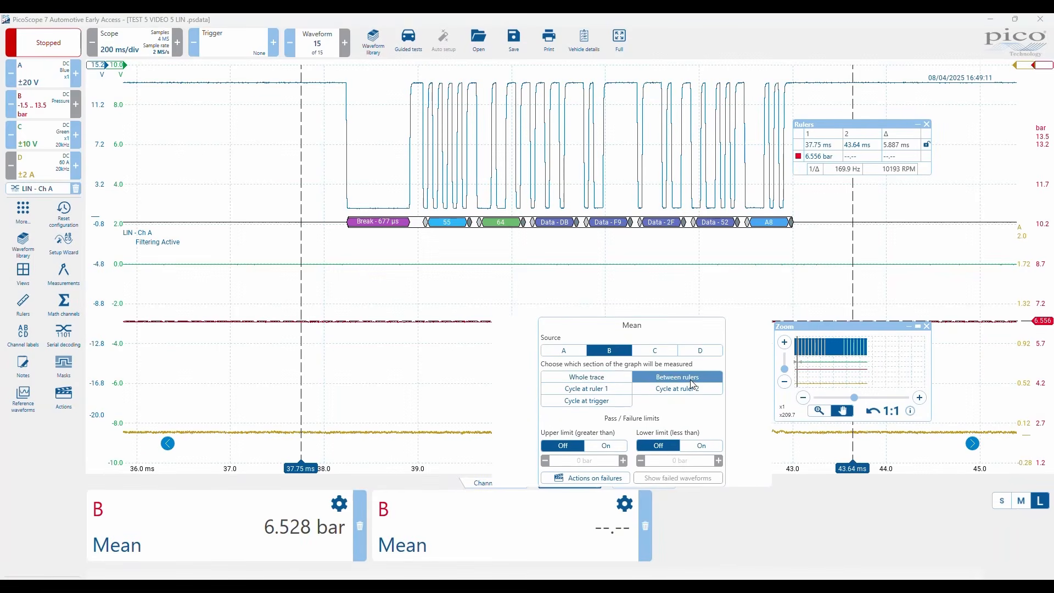
# Delete the older channel B Mean measurement and switch to Calculator to compare the calculated pressure with the remaining one.
pyautogui.click(358, 534)
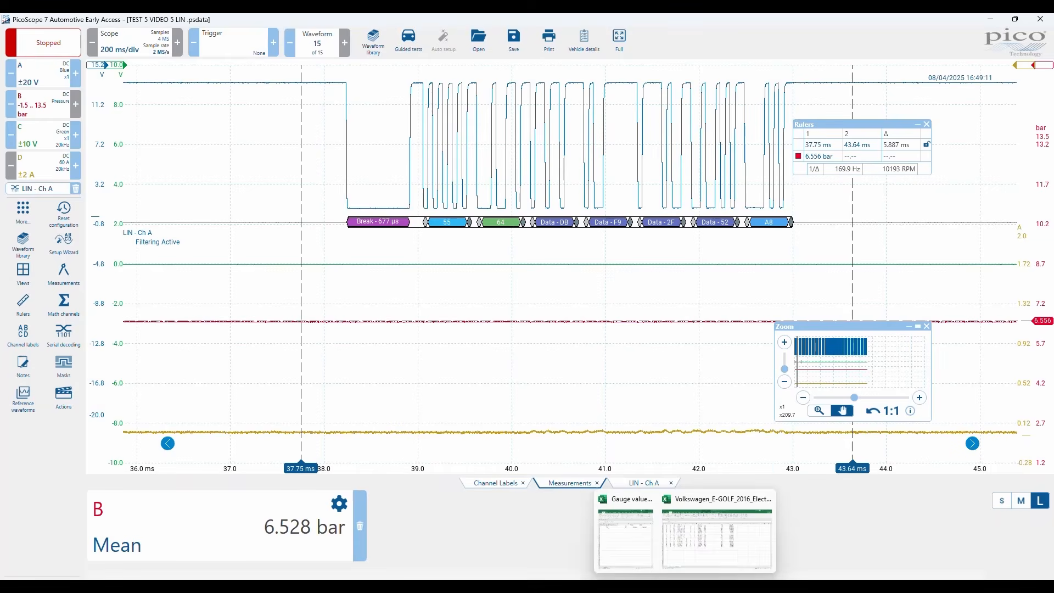
pyautogui.click(710, 586)
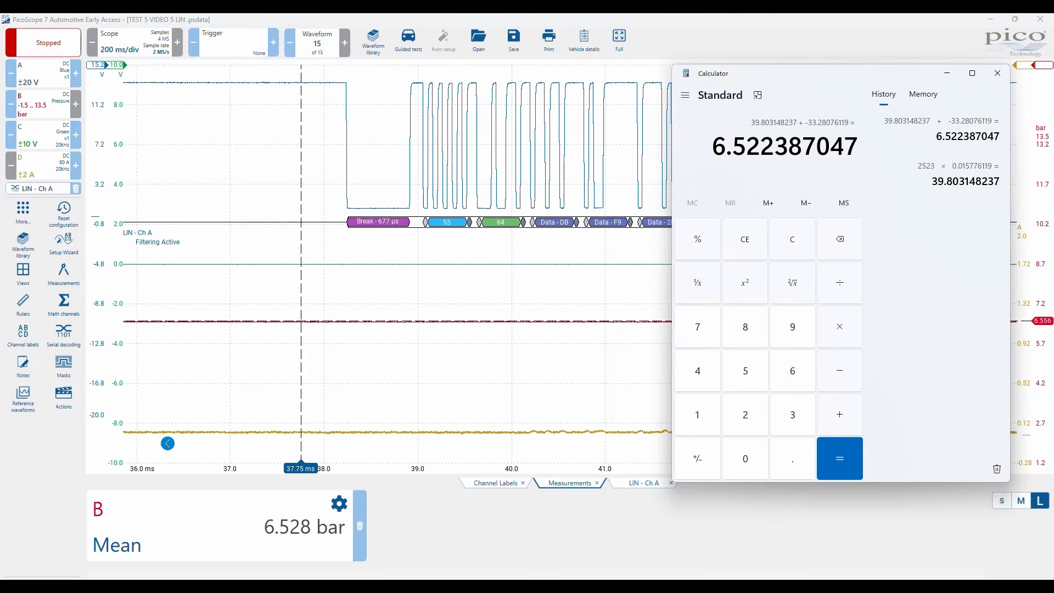